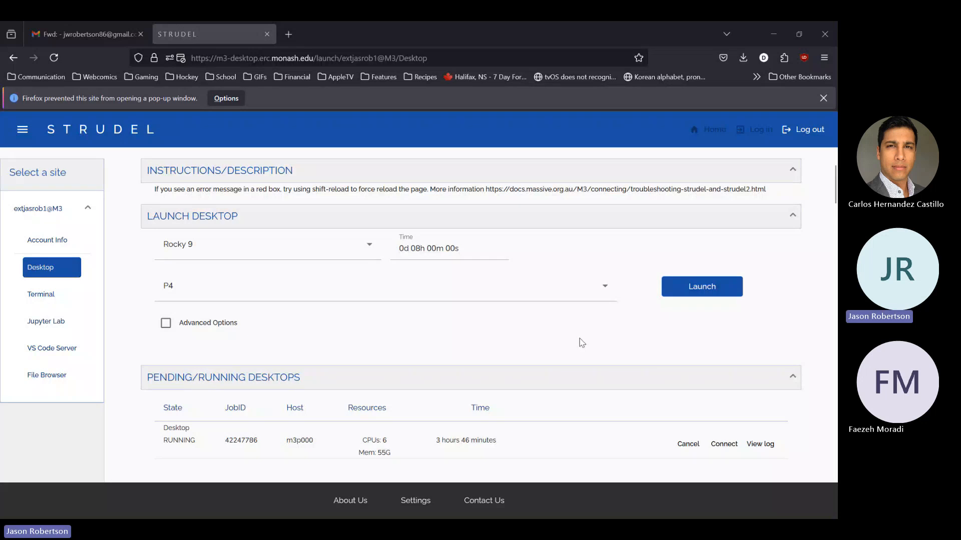
# Connect to the running desktop, allow its blocked pop-up window to open, and start the noVNC session.
pyautogui.scroll(-3, 581, 343)
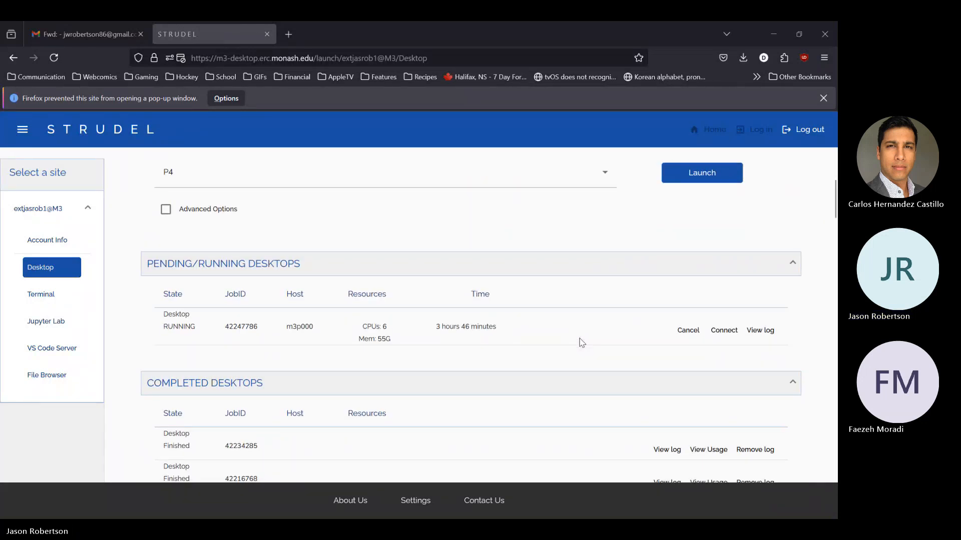
pyautogui.scroll(-1, 581, 343)
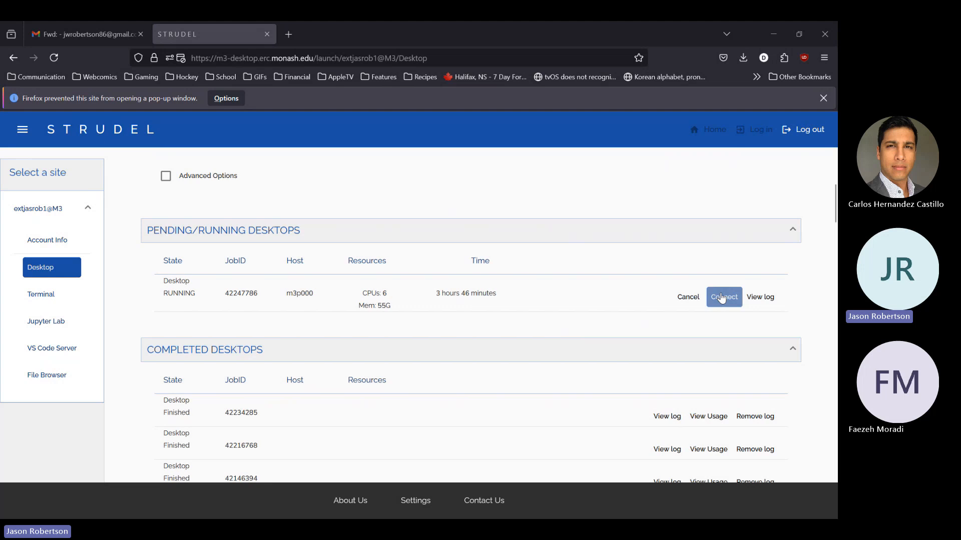
pyautogui.click(721, 299)
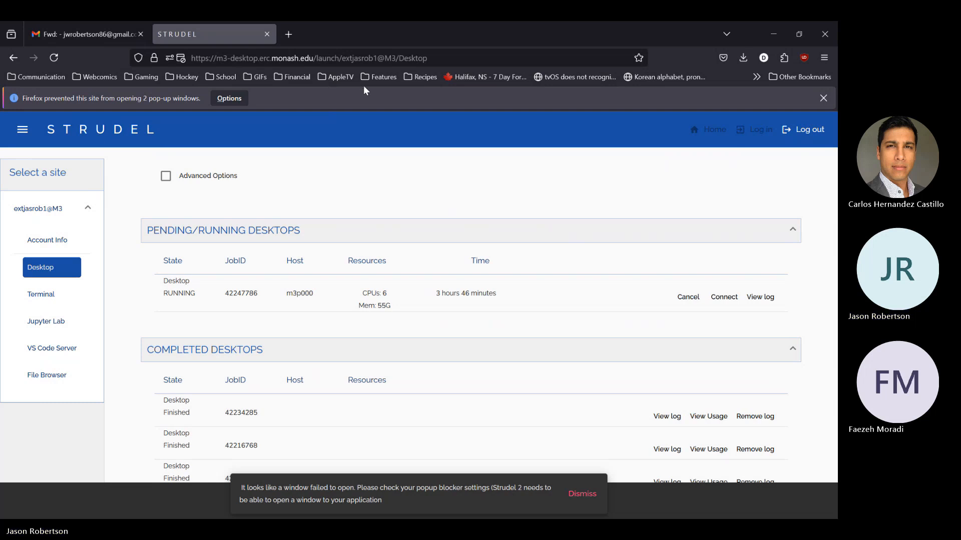
pyautogui.click(228, 98)
pyautogui.click(232, 115)
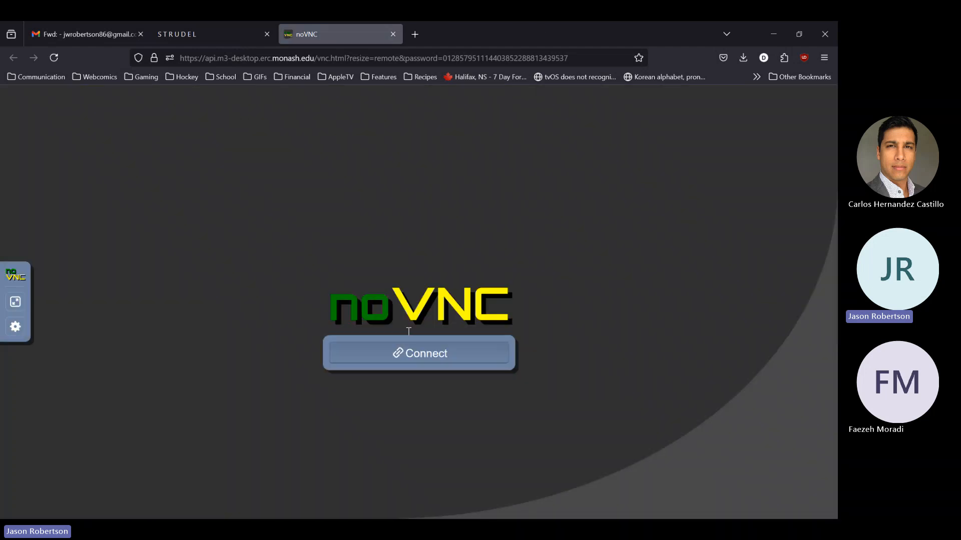
pyautogui.click(402, 359)
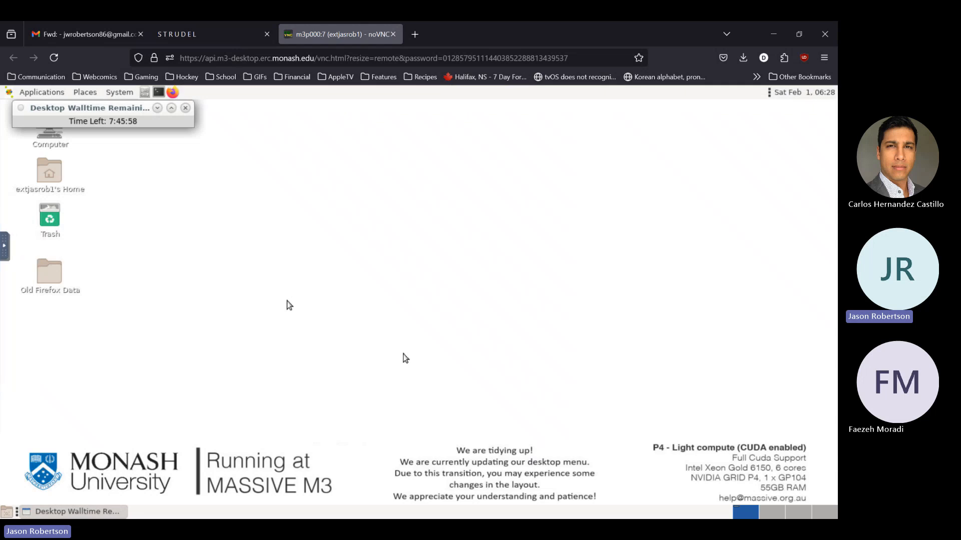
# Minimize the desktop walltime window and open a MATE Terminal on the remote desktop.
pyautogui.click(157, 107)
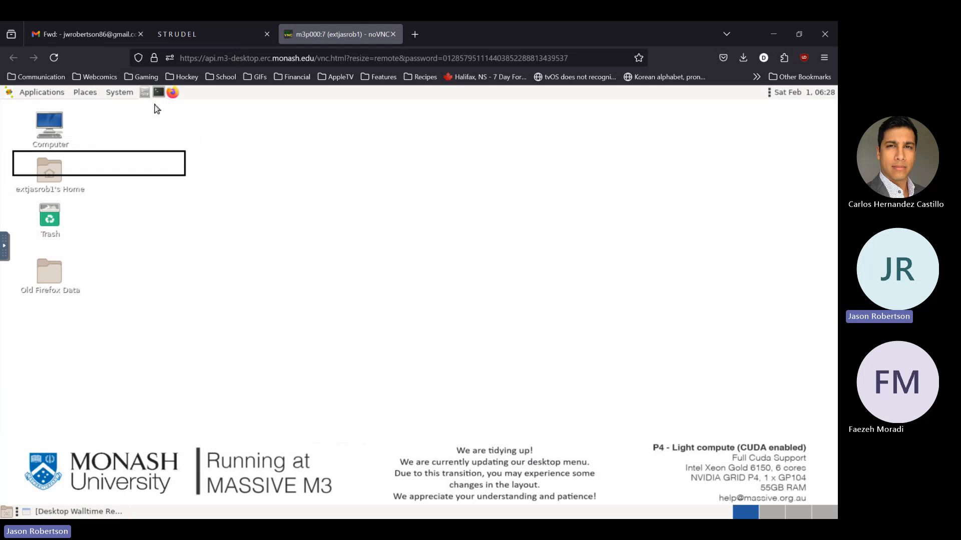
pyautogui.click(158, 92)
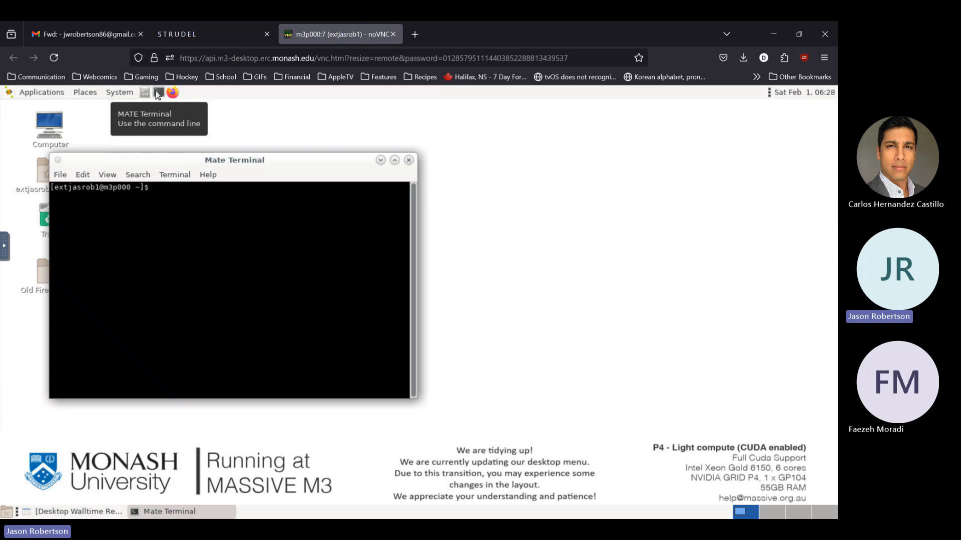
pyautogui.write('matlab')
pyautogui.press('BackSpace')
pyautogui.press('BackSpace')
pyautogui.press('BackSpace')
pyautogui.press('BackSpace')
pyautogui.press('BackSpace')
pyautogui.press('BackSpace')
# Load the matlab/r2022b module and launch MATLAB with the command line "module load matlab/r2022b; matlab".
pyautogui.write('module load ')
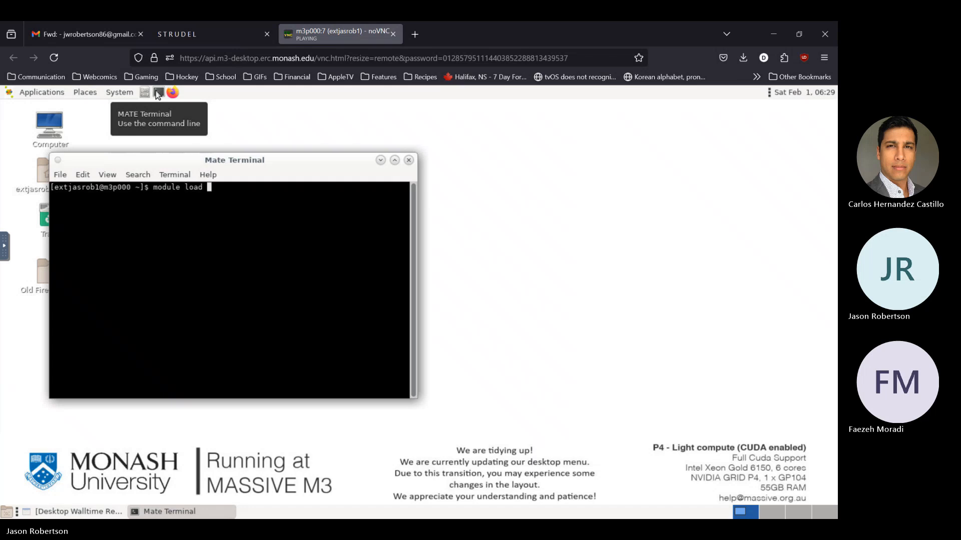
pyautogui.write('matlab')
pyautogui.press('BackSpace')
pyautogui.press('BackSpace')
pyautogui.press('BackSpace')
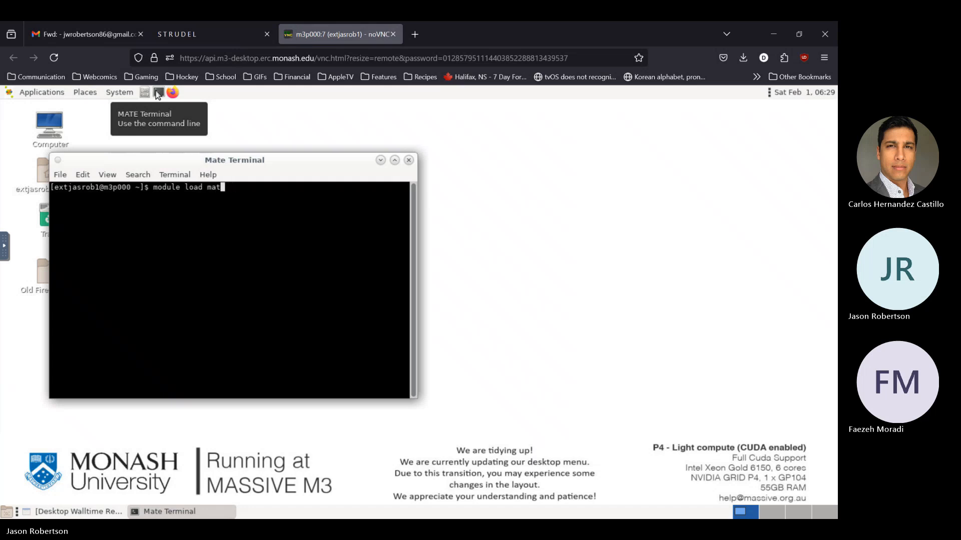
pyautogui.write('lab/r2022')
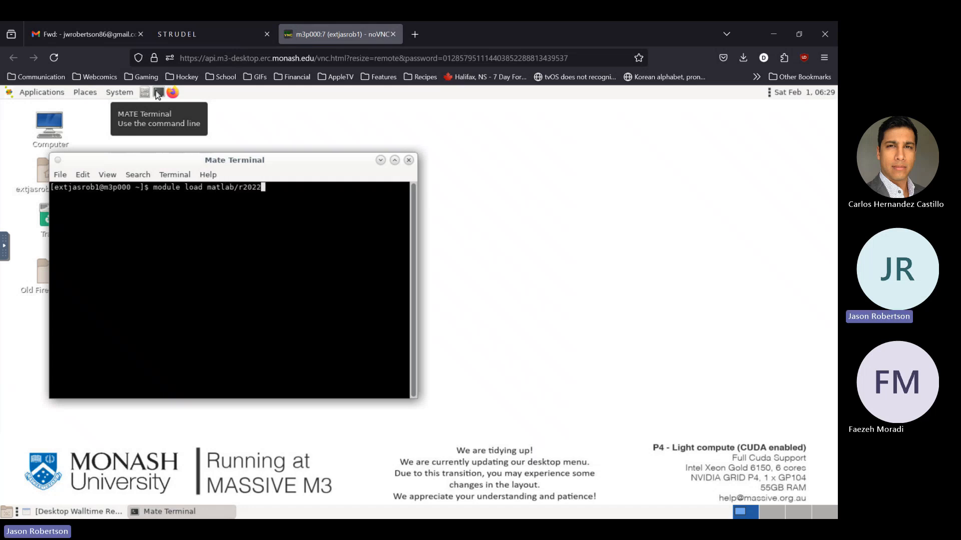
pyautogui.write('b; matla')
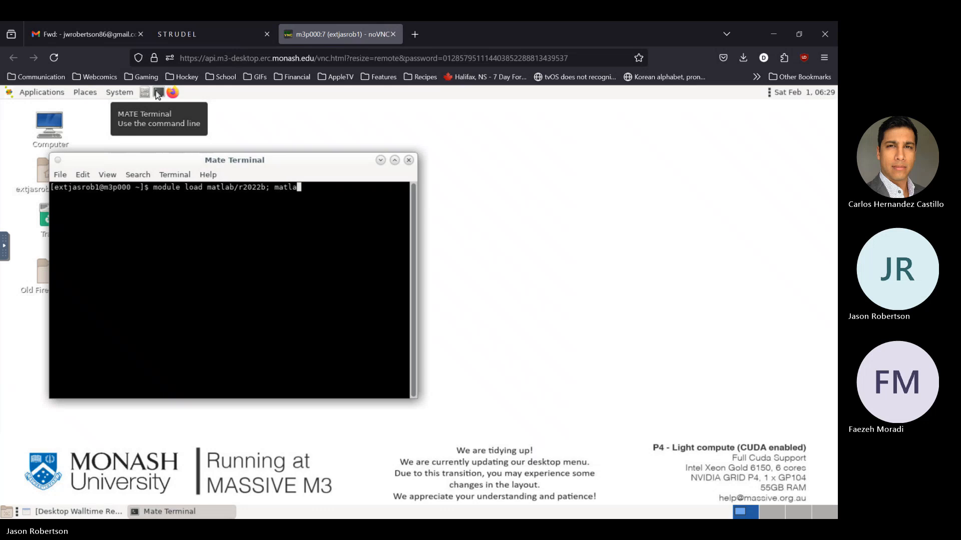
pyautogui.write('b')
pyautogui.press('Return')
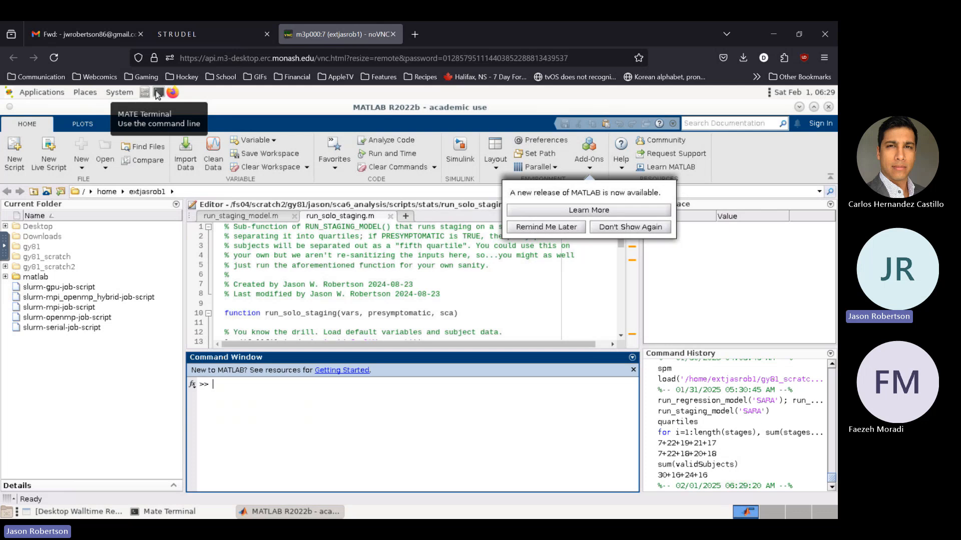
# Permanently dismiss the new release notice and add the spm12 folder inside matlab to the MATLAB path.
pyautogui.click(621, 231)
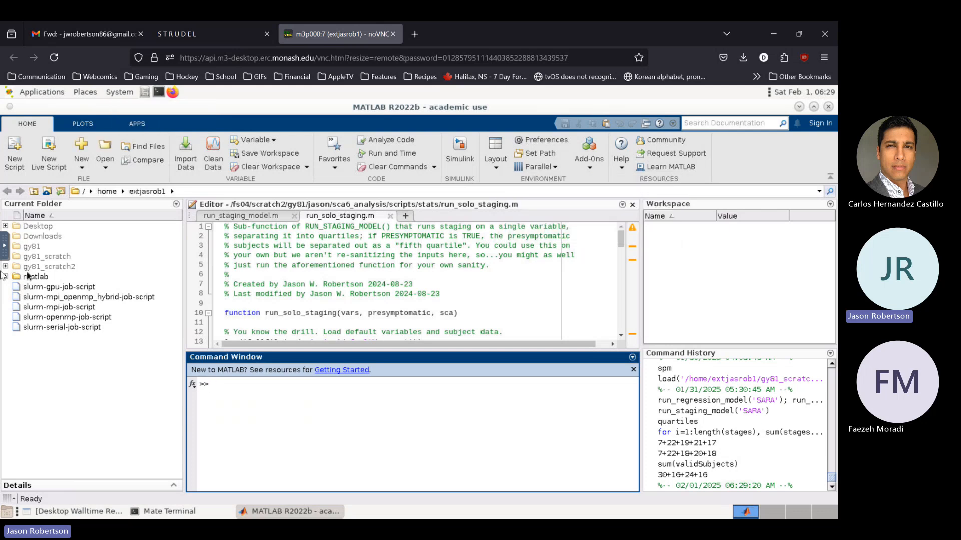
pyautogui.click(5, 277)
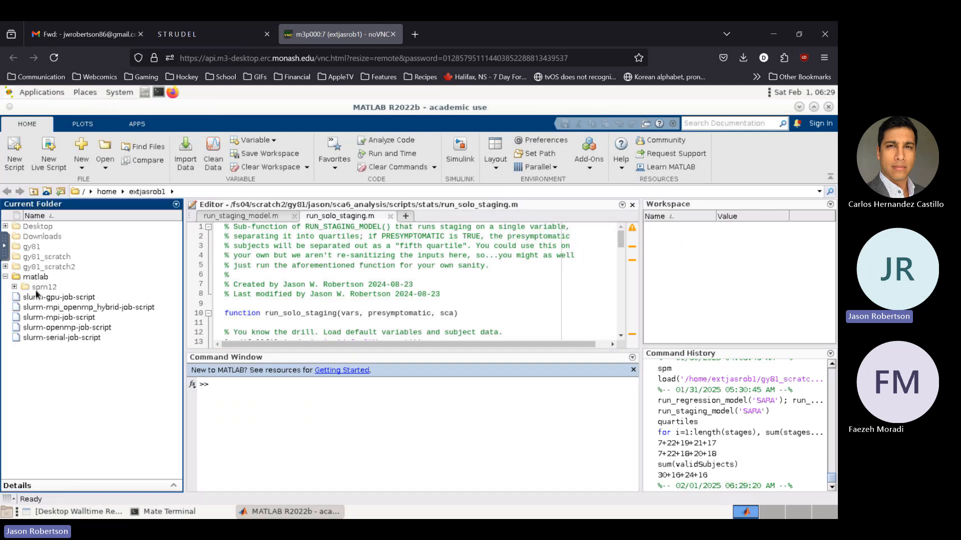
pyautogui.rightClick(36, 289)
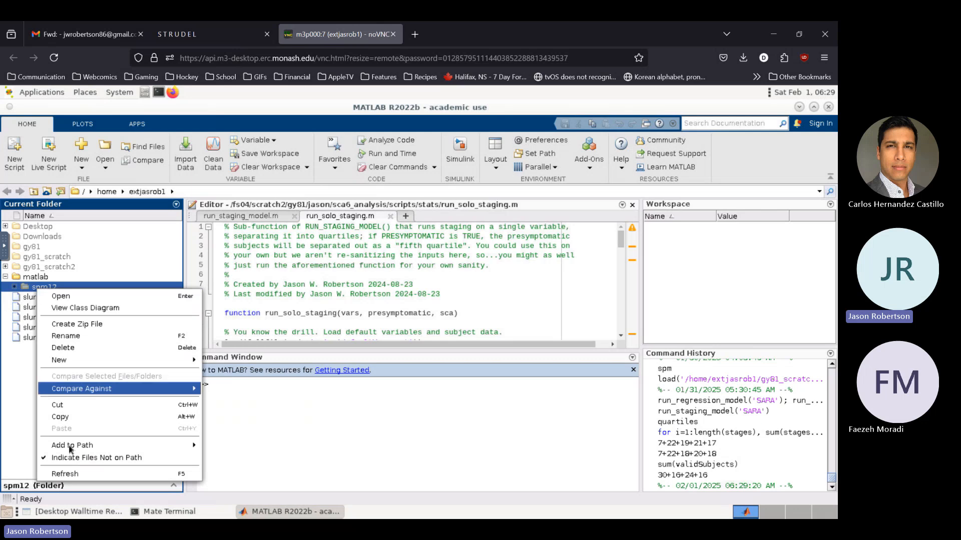
pyautogui.moveTo(70, 449)
pyautogui.click(288, 455)
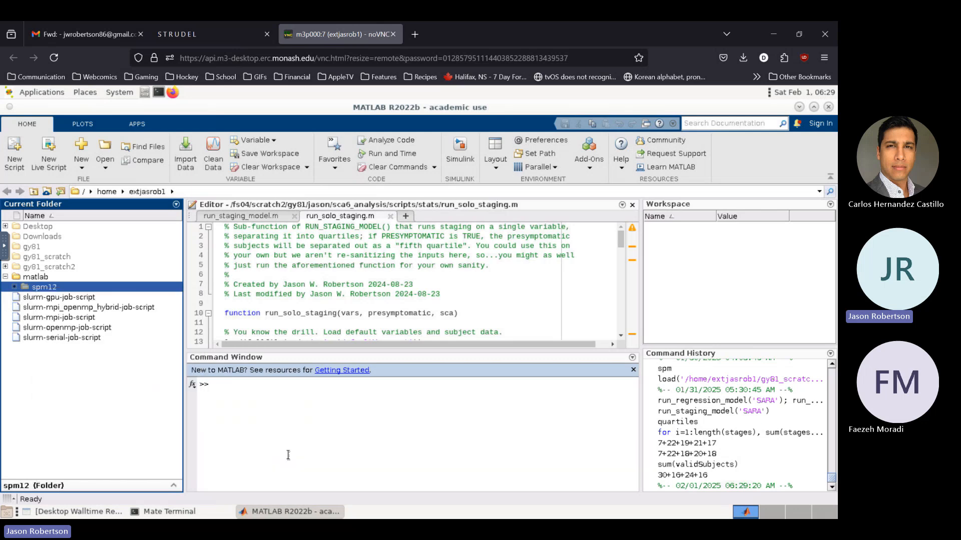
pyautogui.click(47, 352)
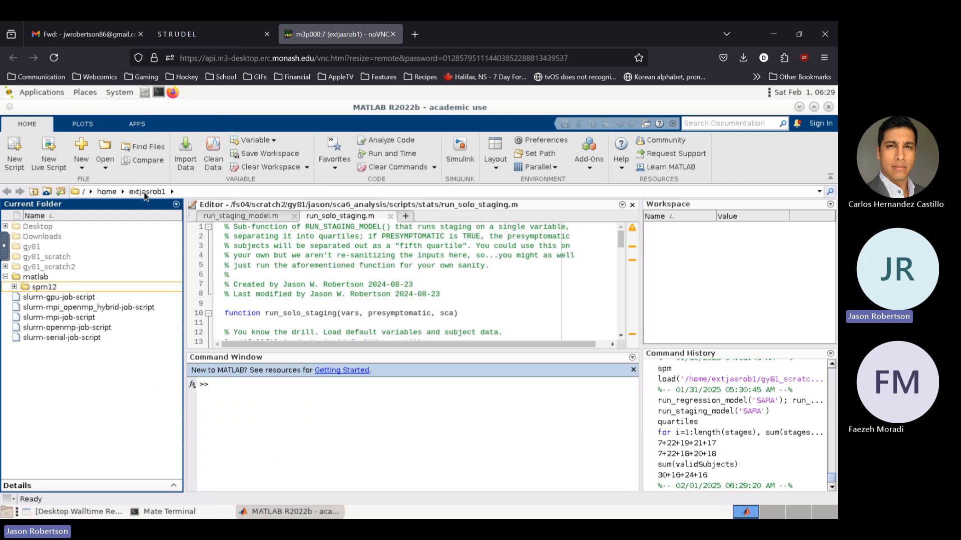
# Make the stats folder of sca1_analysis, in the personal folder under gy81_scratch2, the current folder.
pyautogui.doubleClick(35, 267)
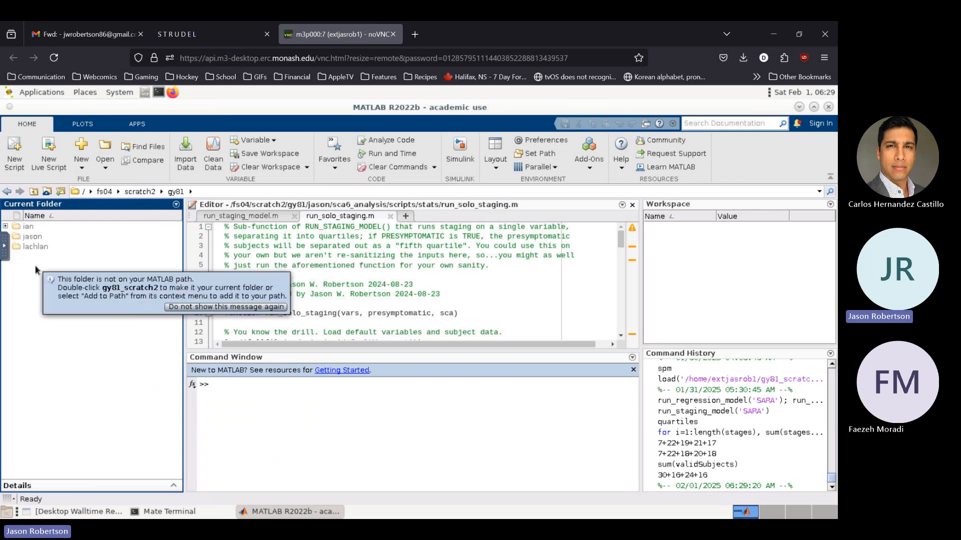
pyautogui.doubleClick(33, 237)
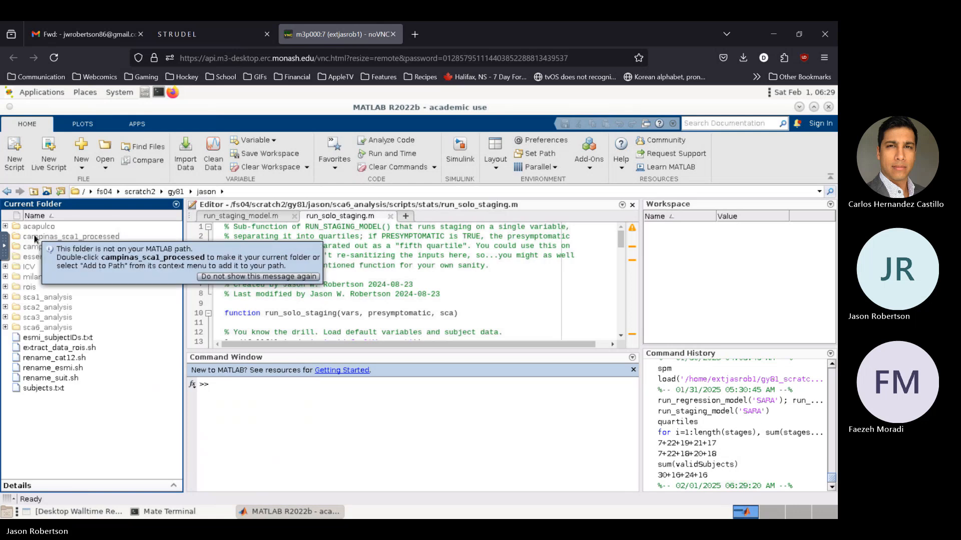
pyautogui.doubleClick(41, 298)
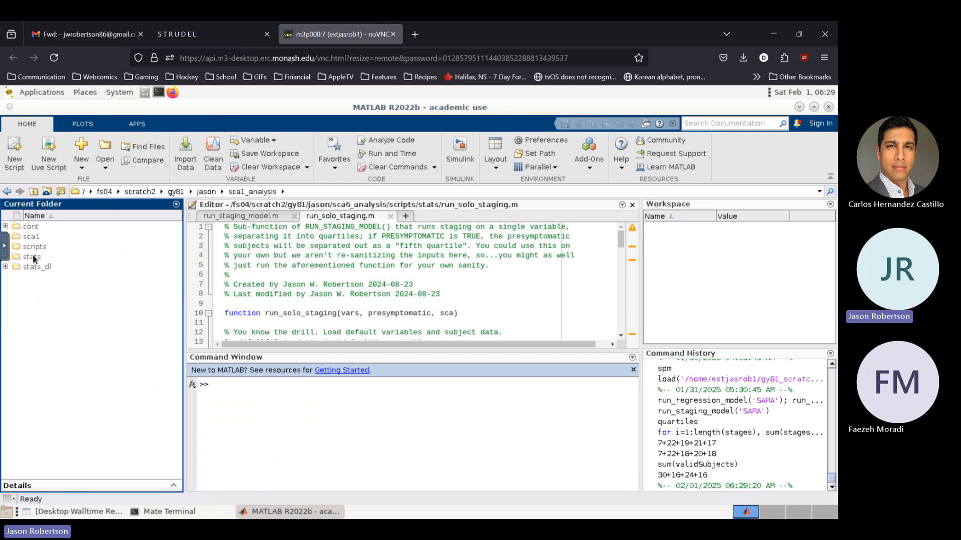
pyautogui.doubleClick(32, 258)
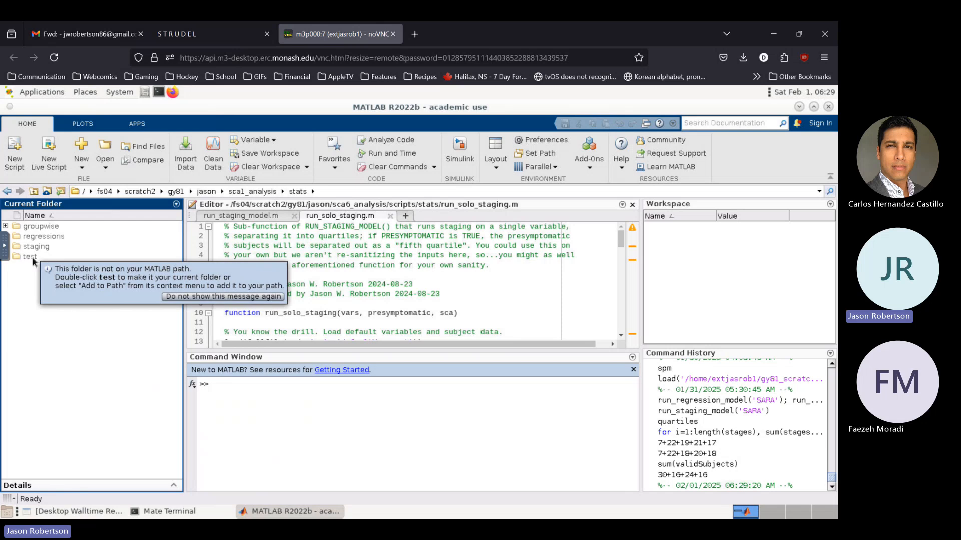
# Delete the existing test folder in stats and create a new folder named test in its place.
pyautogui.press('Delete')
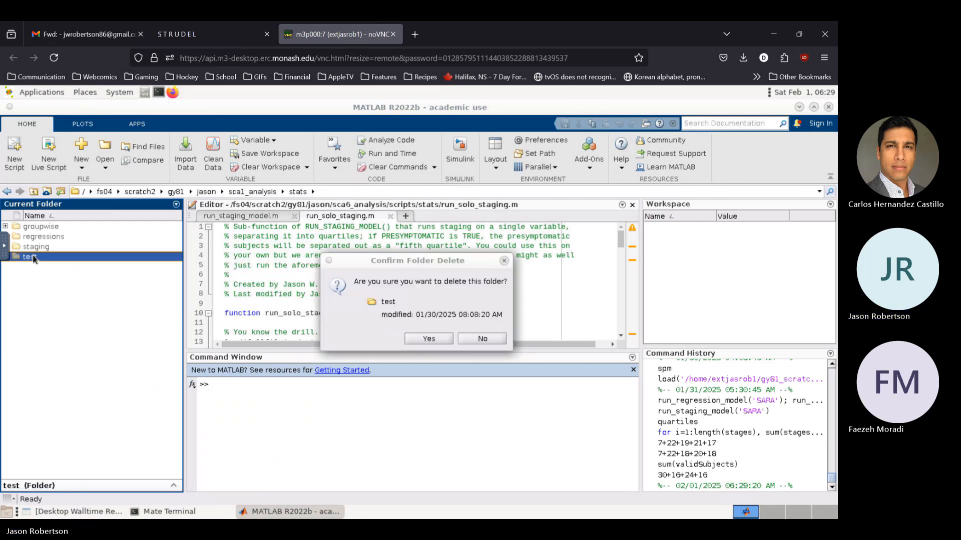
pyautogui.click(430, 339)
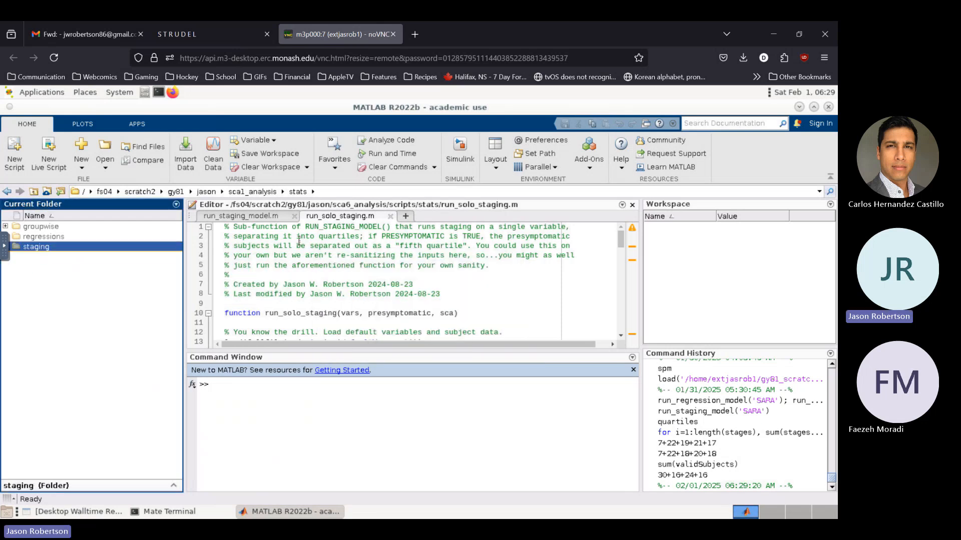
pyautogui.rightClick(40, 330)
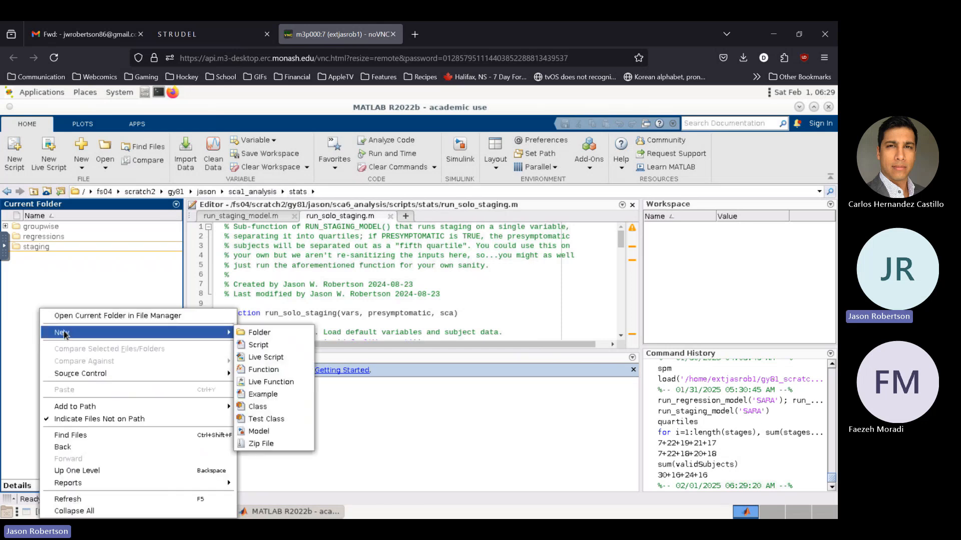
pyautogui.moveTo(224, 333)
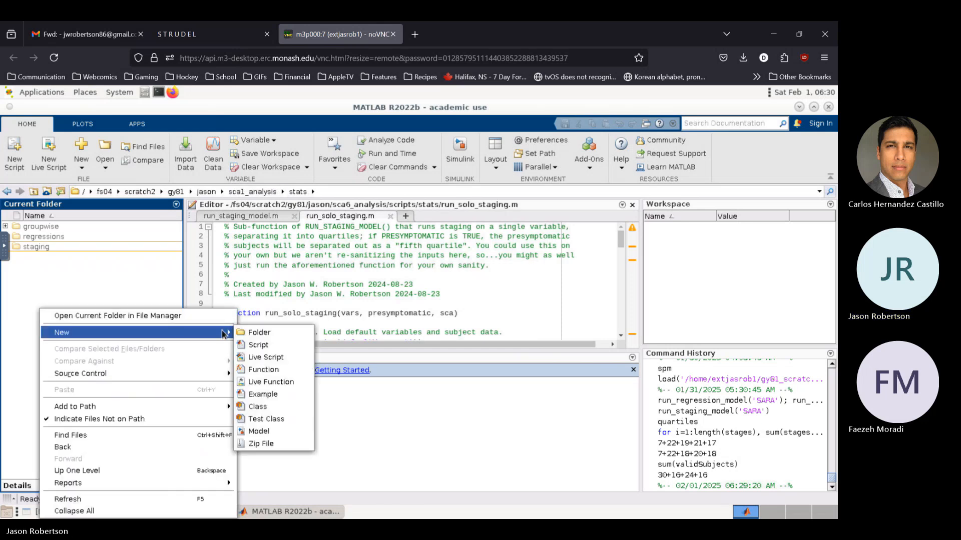
pyautogui.click(259, 332)
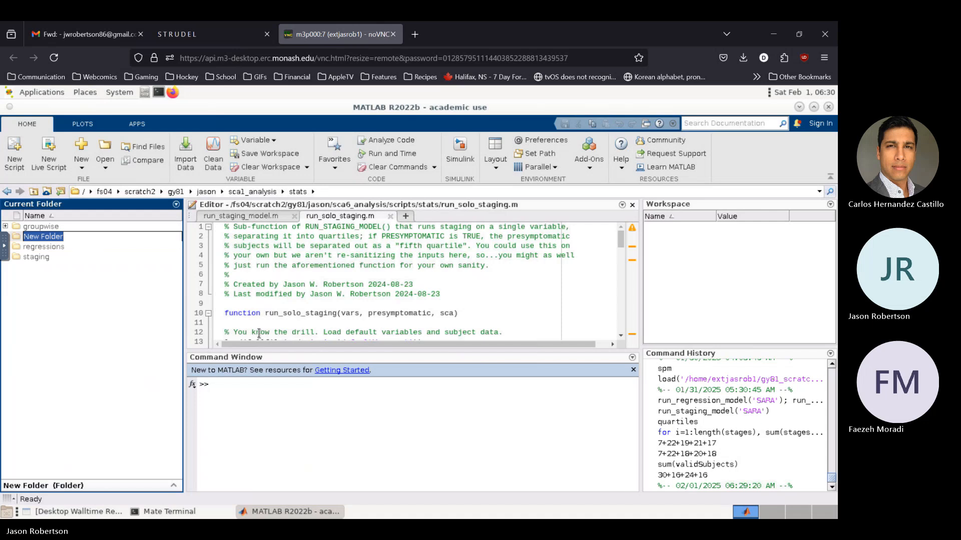
pyautogui.write('test')
pyautogui.press('Return')
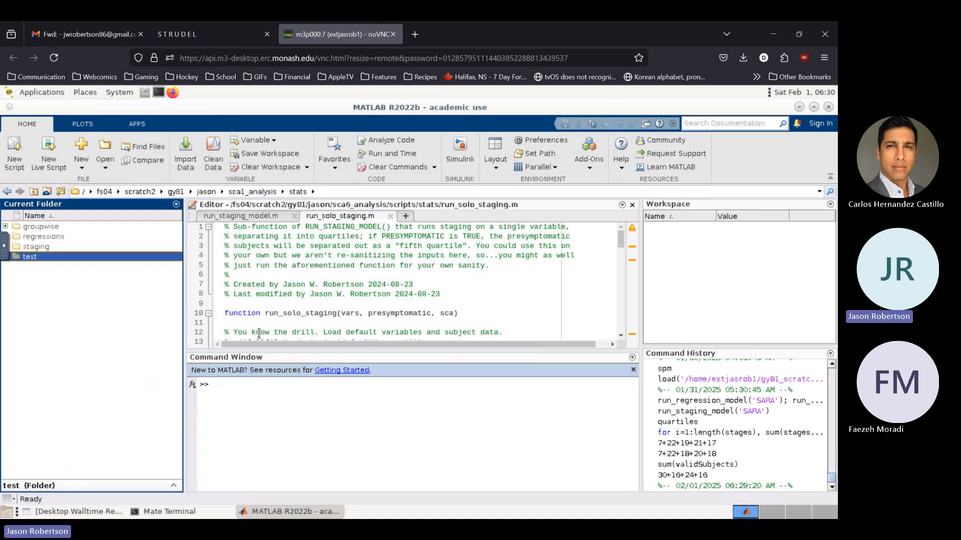
# Return to the sca1_analysis folder and launch SPM with the spm command in its PET & VBM mode.
pyautogui.click(253, 192)
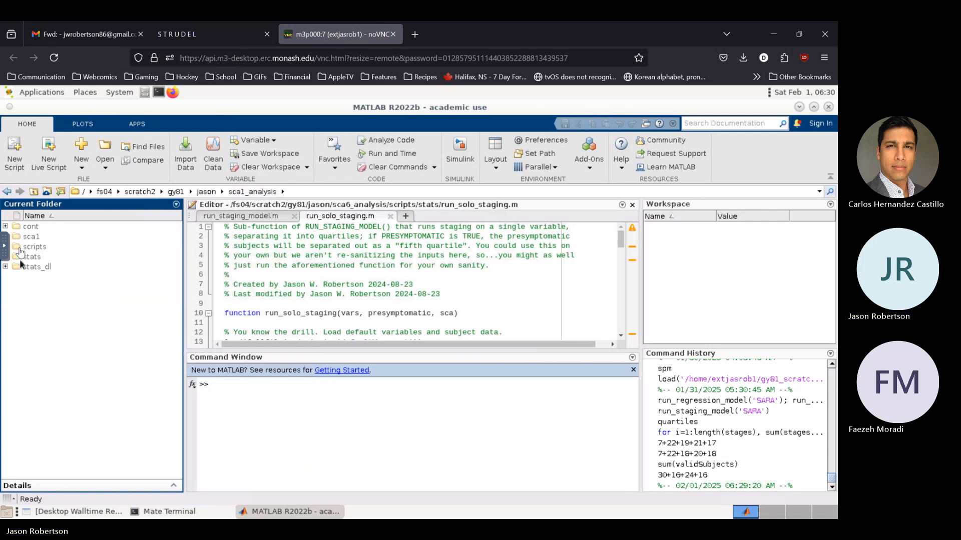
pyautogui.click(275, 473)
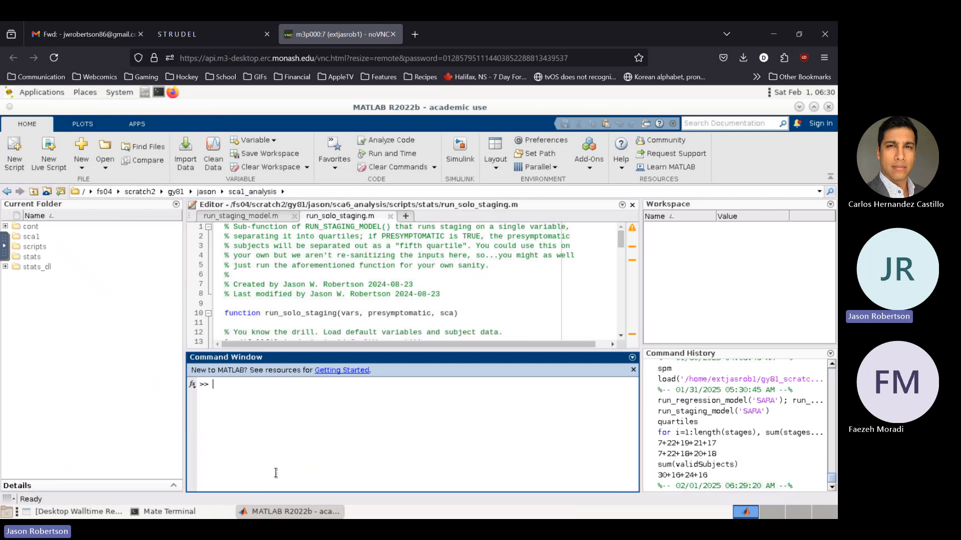
pyautogui.write('spm')
pyautogui.press('Return')
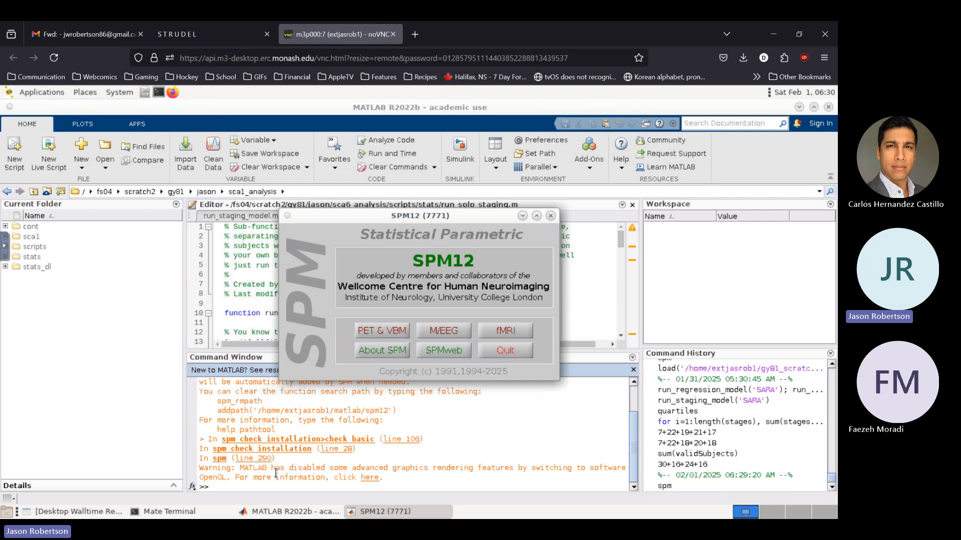
pyautogui.click(394, 331)
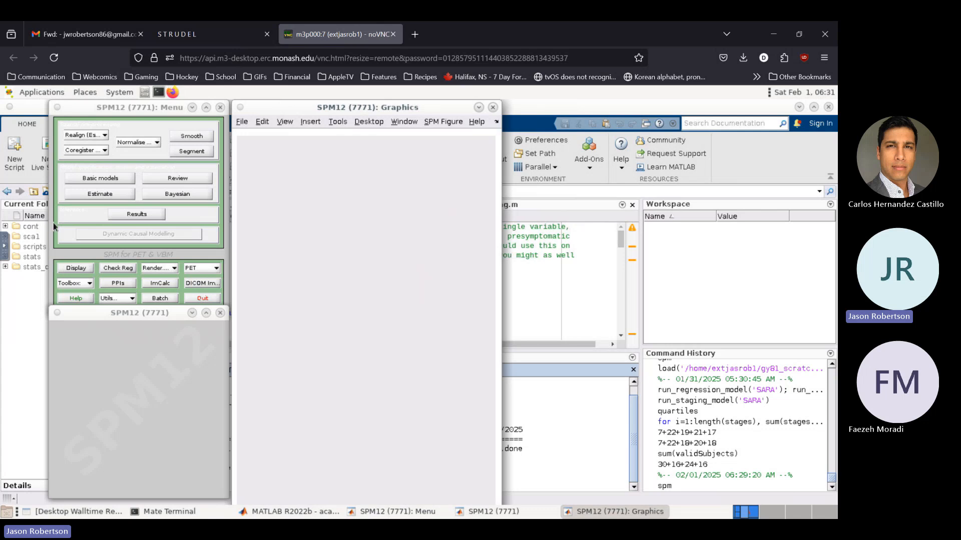
# Open a Basic models factorial design specification and set its Design to Flexible factorial.
pyautogui.click(101, 179)
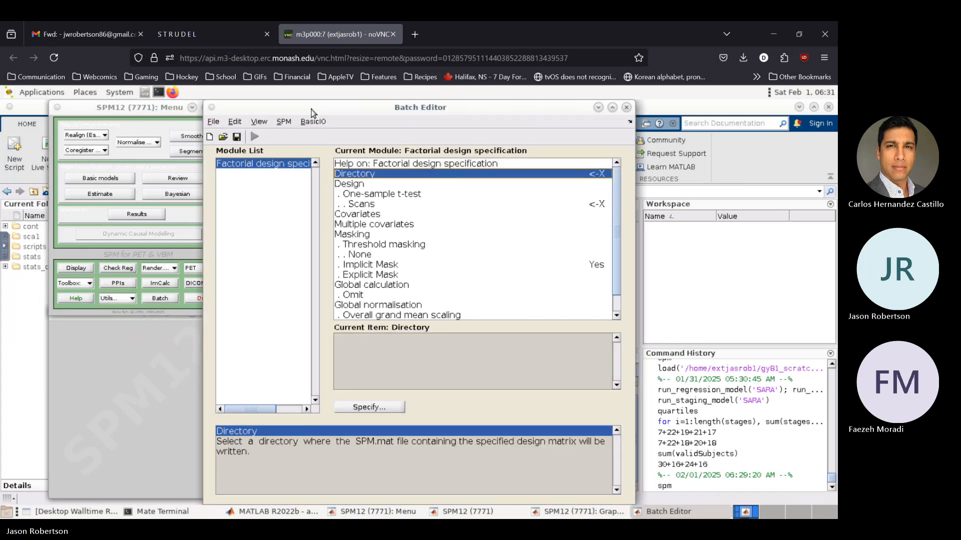
pyautogui.click(357, 185)
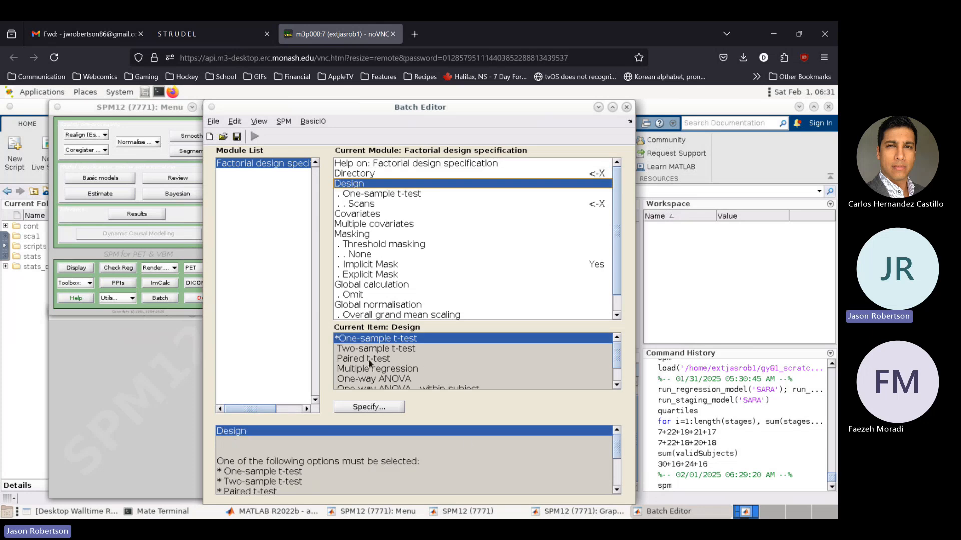
pyautogui.scroll(-1, 370, 363)
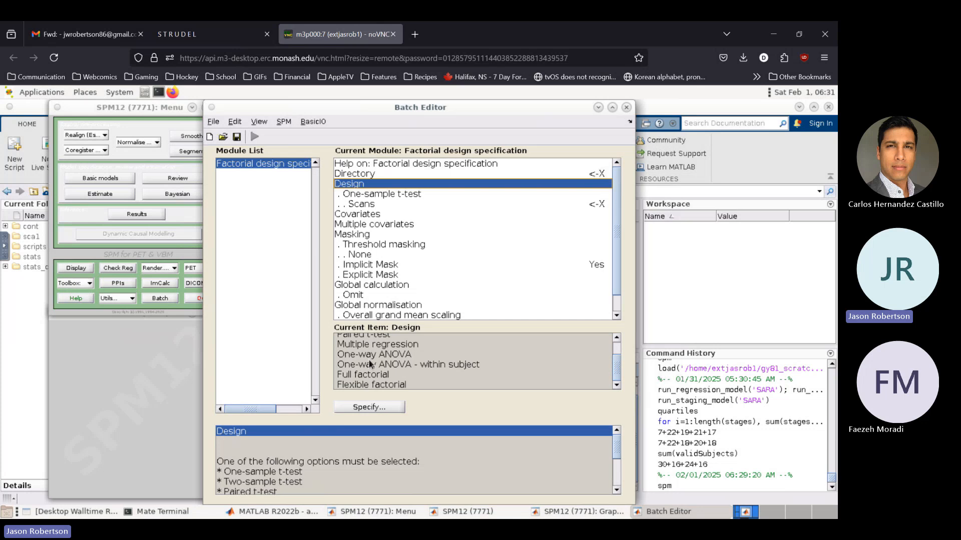
pyautogui.doubleClick(344, 385)
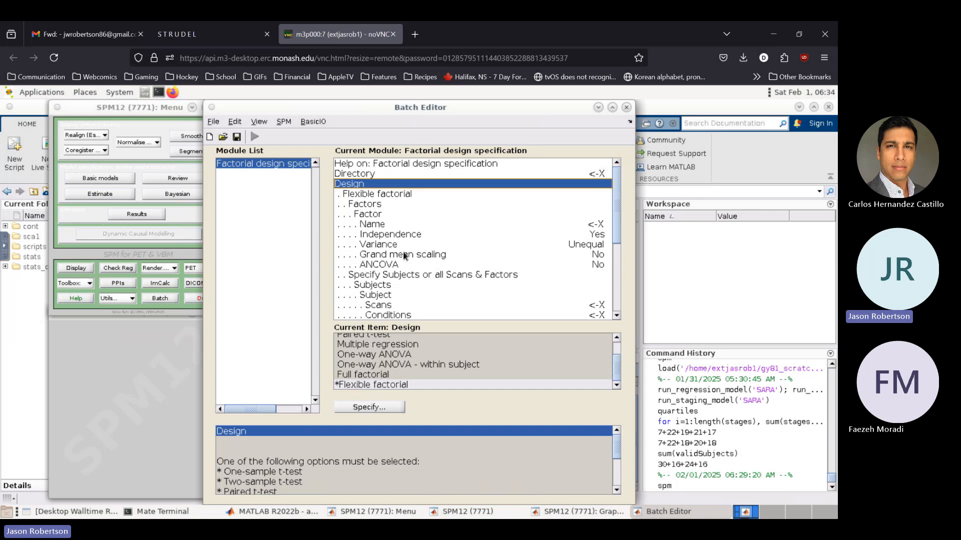
# Name the first factor of the flexible factorial design Cohort.
pyautogui.click(591, 225)
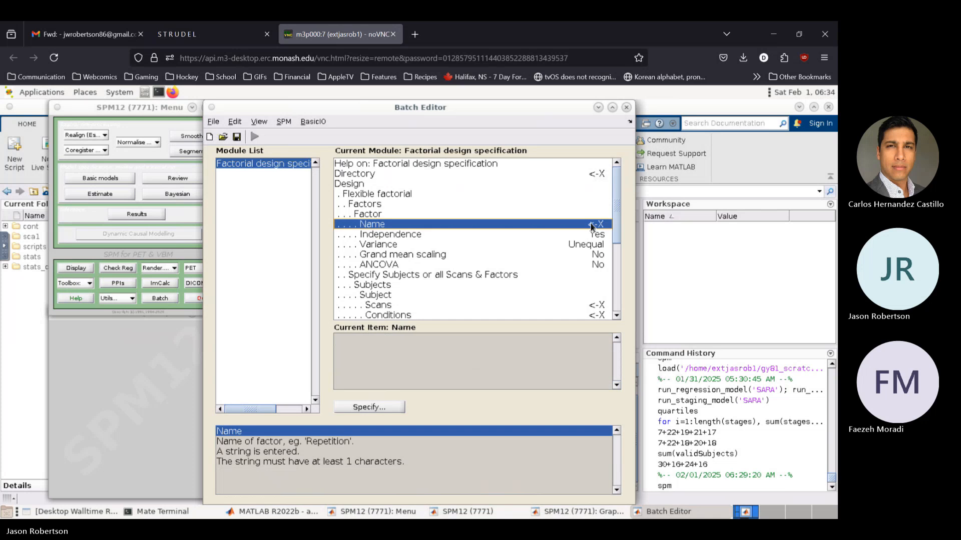
pyautogui.doubleClick(591, 226)
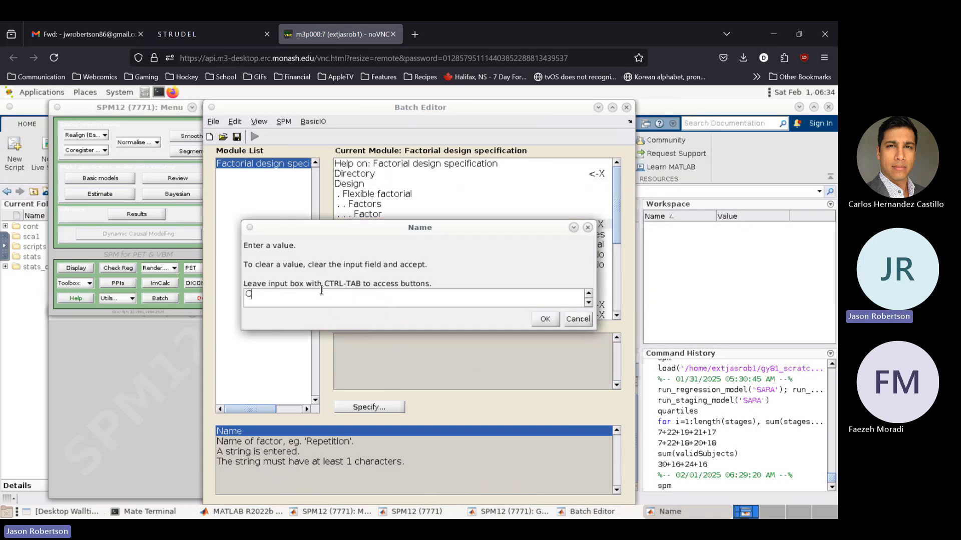
pyautogui.write('Cohort')
pyautogui.click(547, 323)
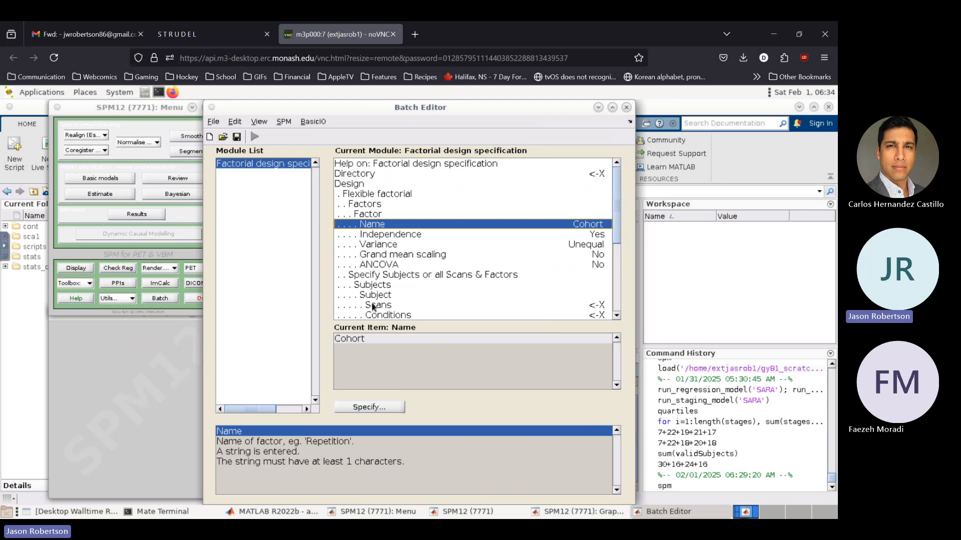
# Replicate the Cohort factor and rename the copy as Site.
pyautogui.click(360, 205)
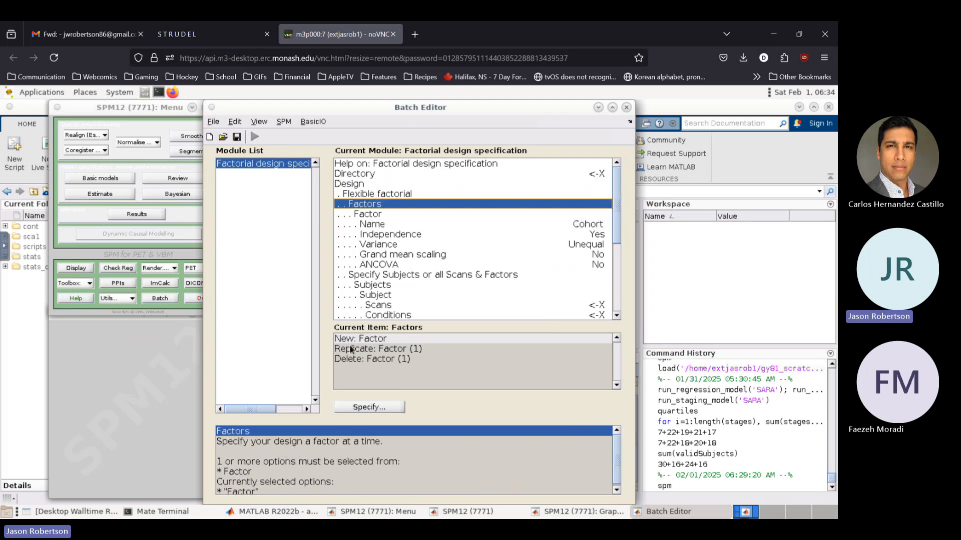
pyautogui.doubleClick(350, 349)
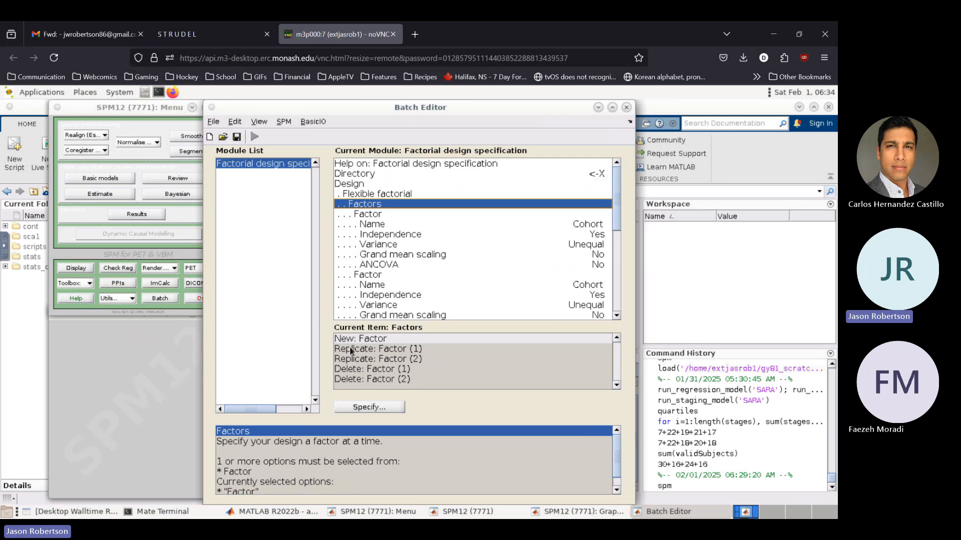
pyautogui.click(587, 284)
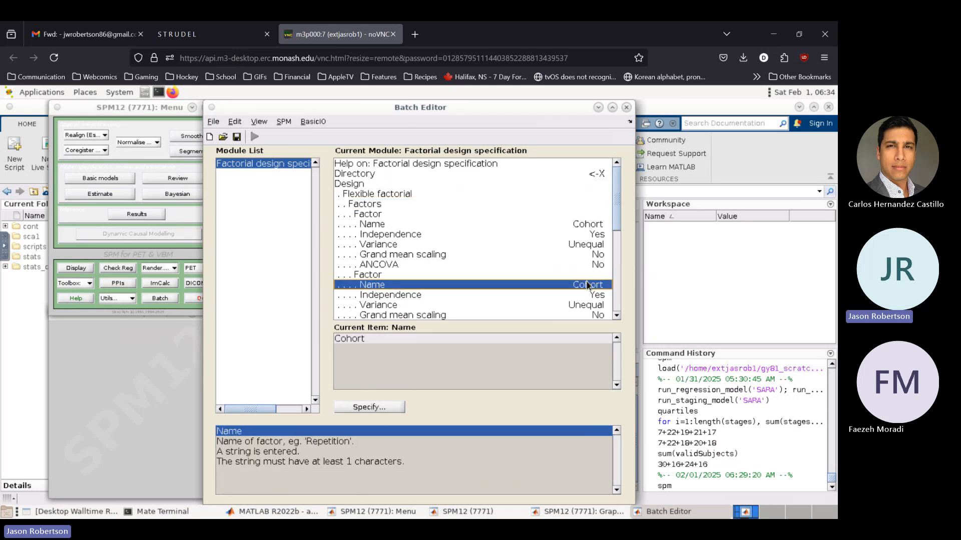
pyautogui.doubleClick(587, 285)
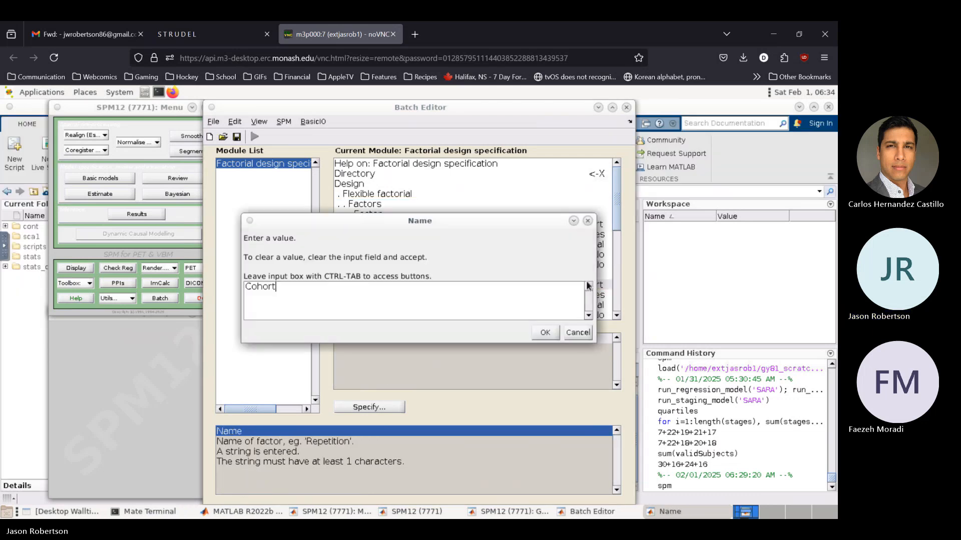
pyautogui.doubleClick(256, 287)
pyautogui.write('Site')
pyautogui.click(543, 335)
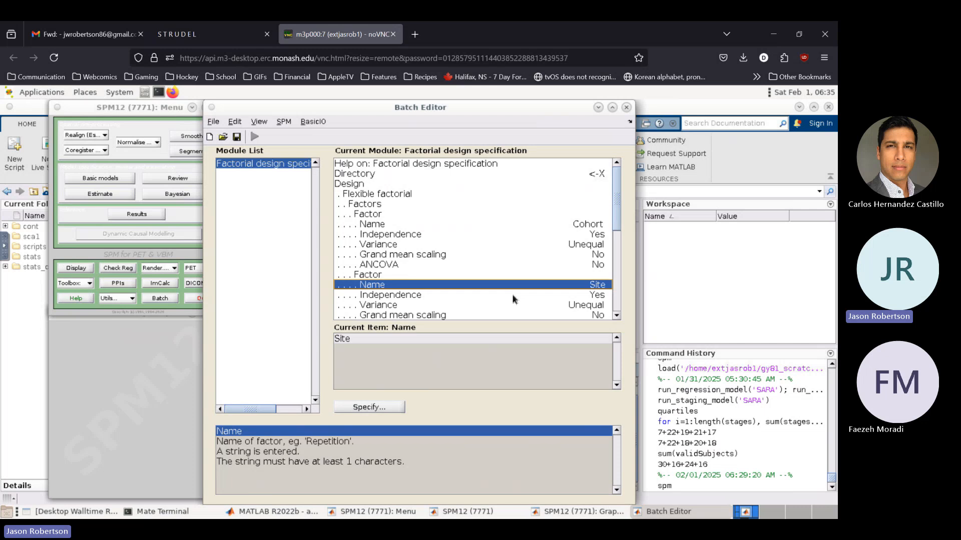
# Open the home directory's Downloads folder in the file manager, and return to the Batch Editor.
pyautogui.scroll(-1, 512, 298)
pyautogui.scroll(-1, 513, 299)
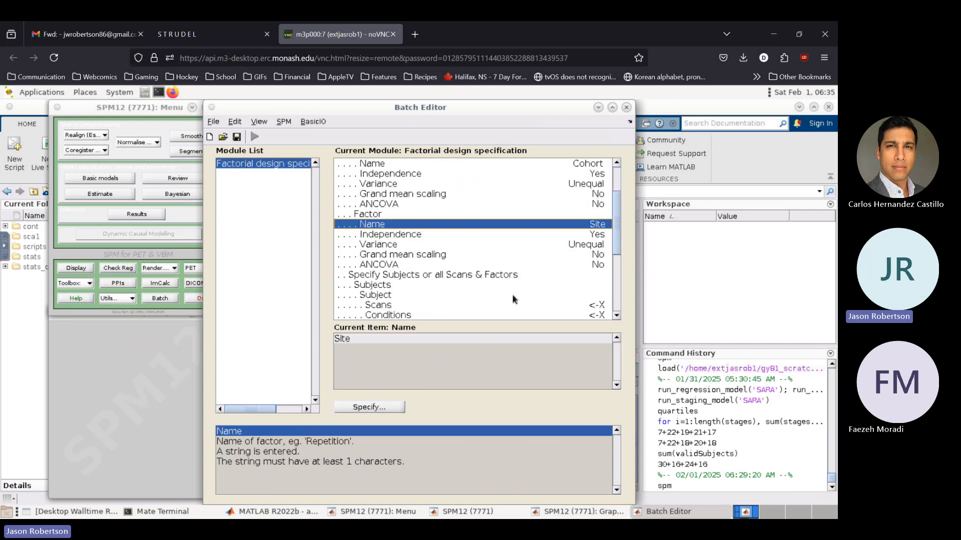
pyautogui.scroll(-1, 512, 299)
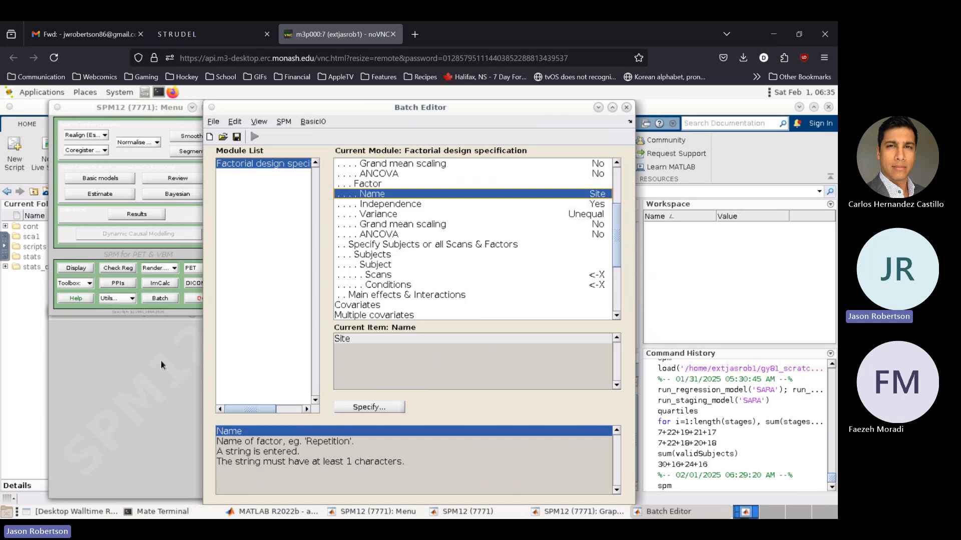
pyautogui.click(144, 93)
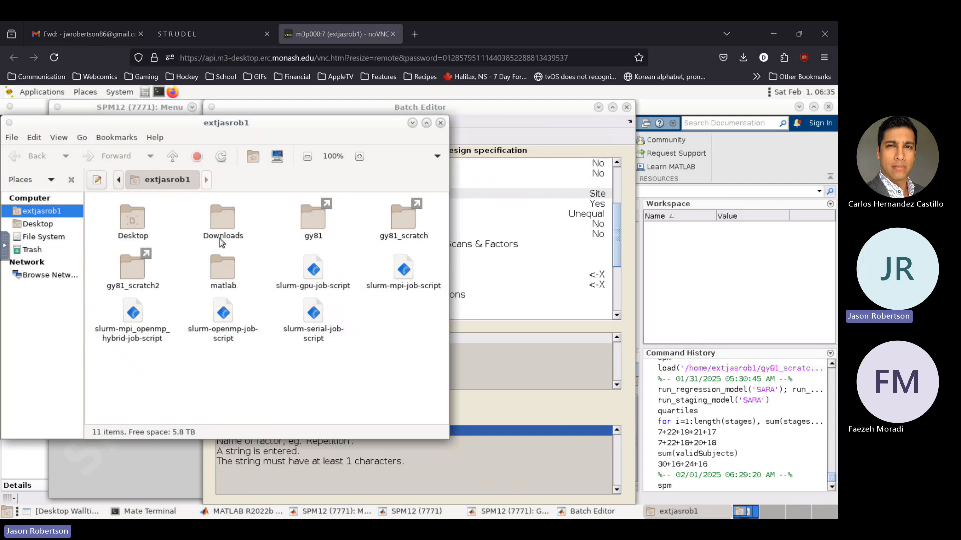
pyautogui.doubleClick(227, 220)
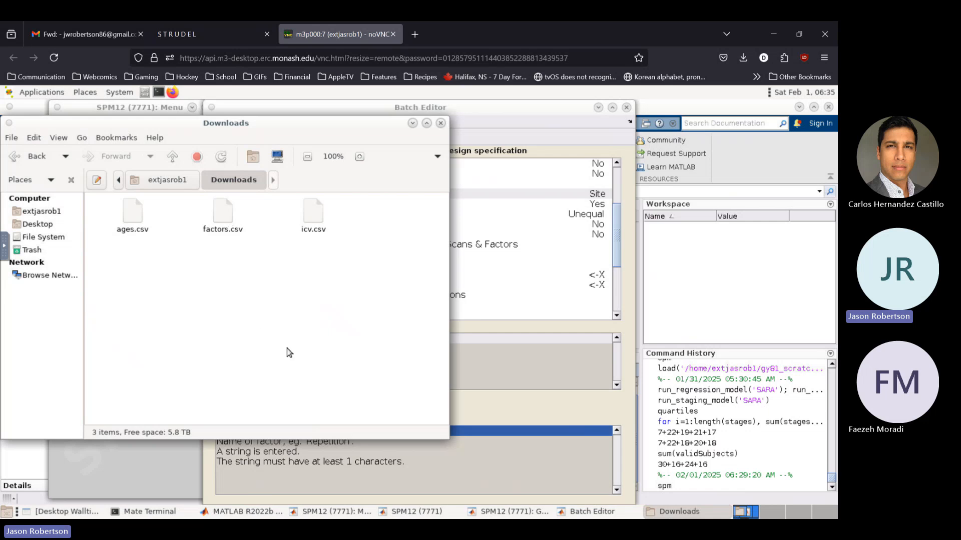
pyautogui.click(508, 110)
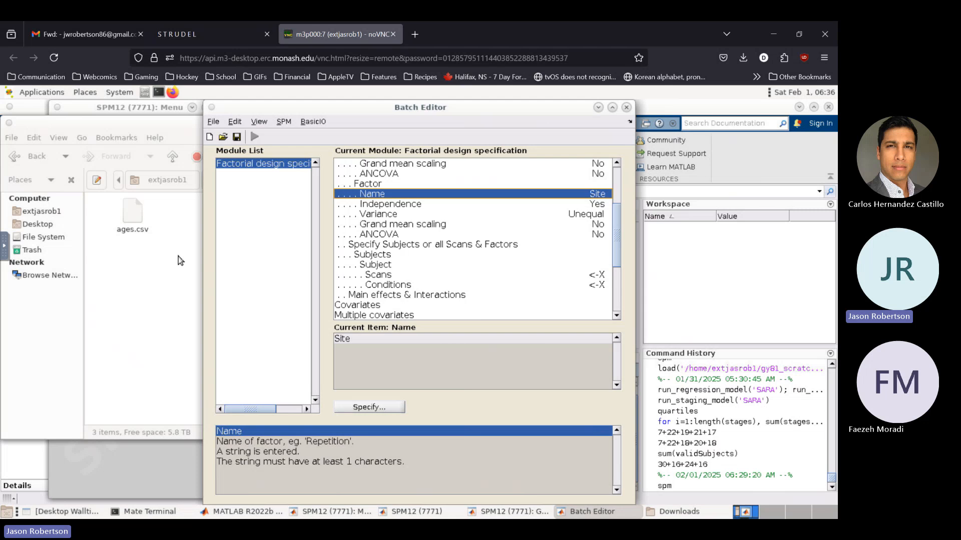
# Open the subject's Scans selection and add all images from the sca1/smoothed/mwp1 folder recursively.
pyautogui.doubleClick(377, 276)
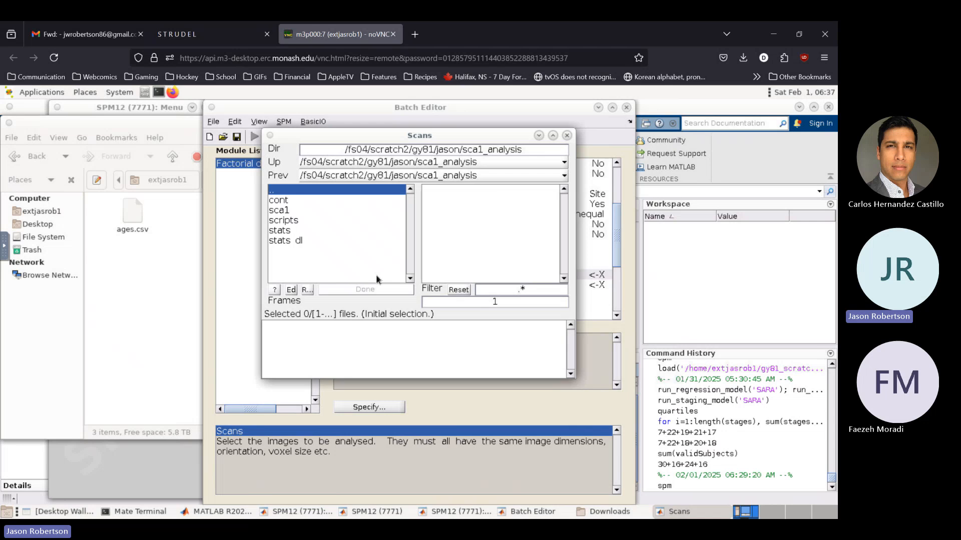
pyautogui.click(279, 211)
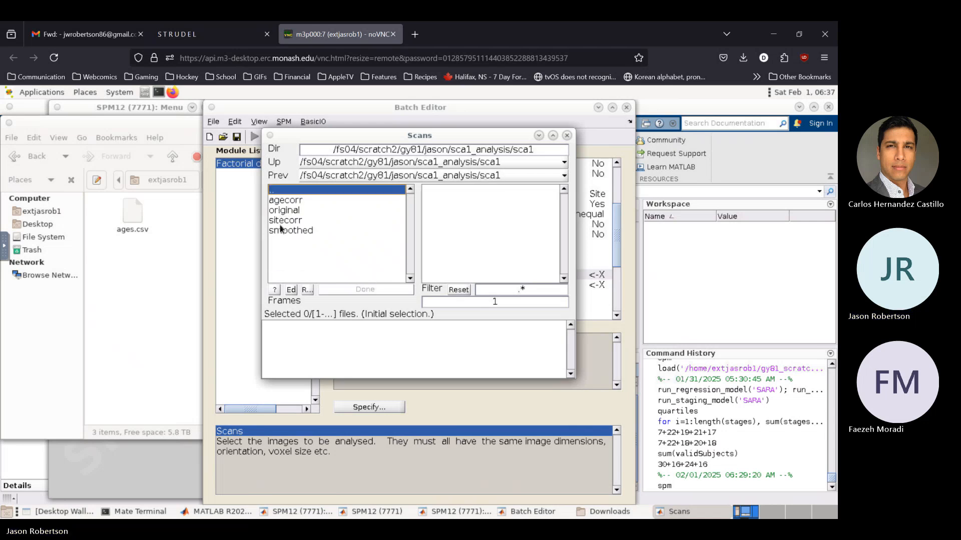
pyautogui.click(283, 232)
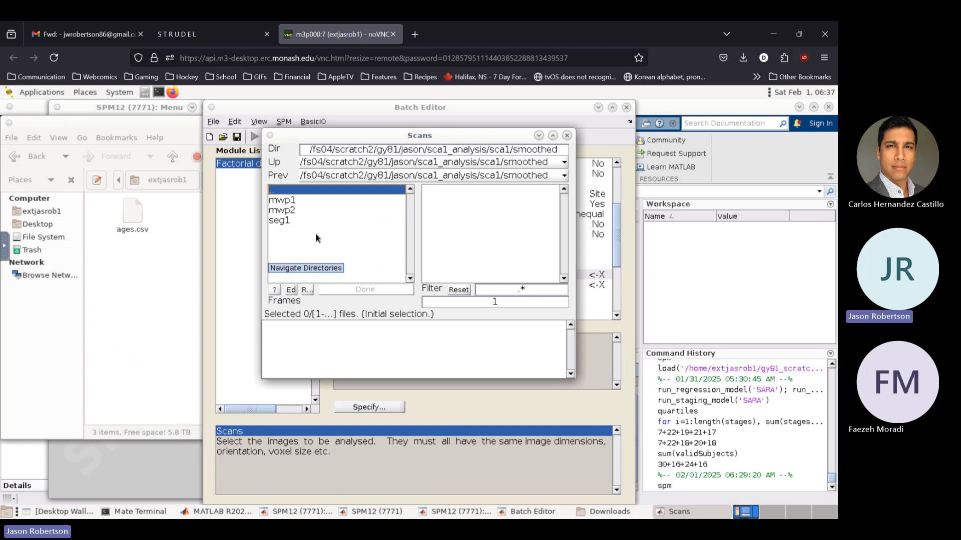
pyautogui.click(298, 200)
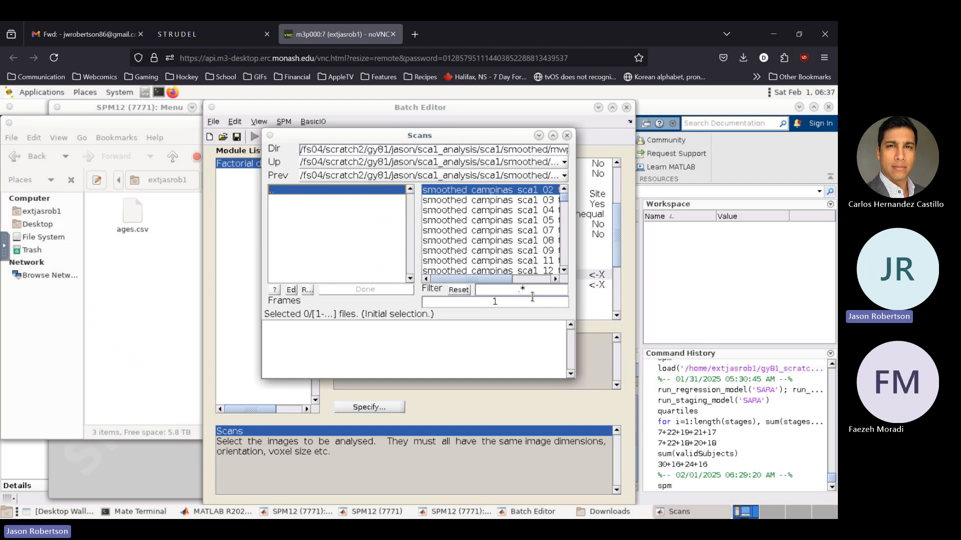
pyautogui.click(306, 290)
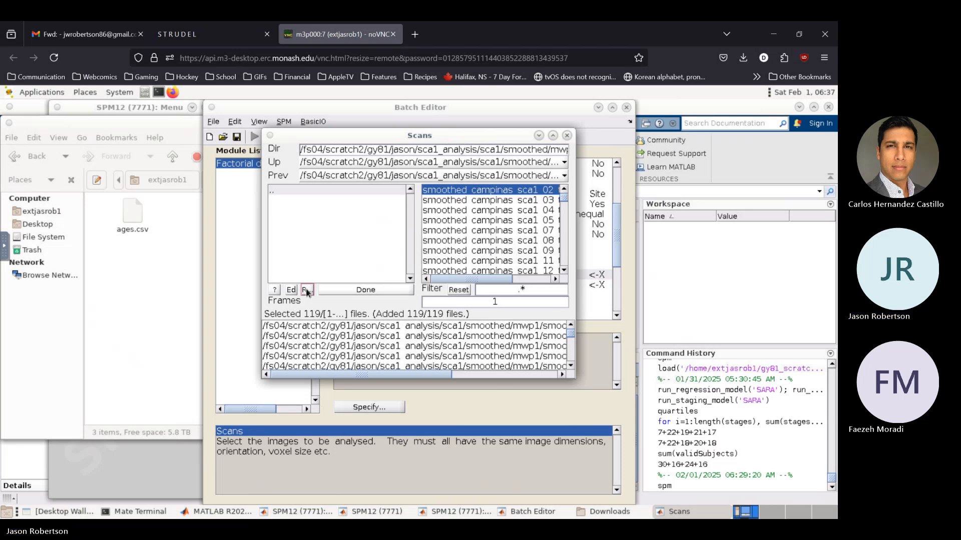
# Add all images from the cont/smoothed/mwp1 folder to the scan selection as well and accept it.
pyautogui.doubleClick(273, 192)
pyautogui.doubleClick(273, 191)
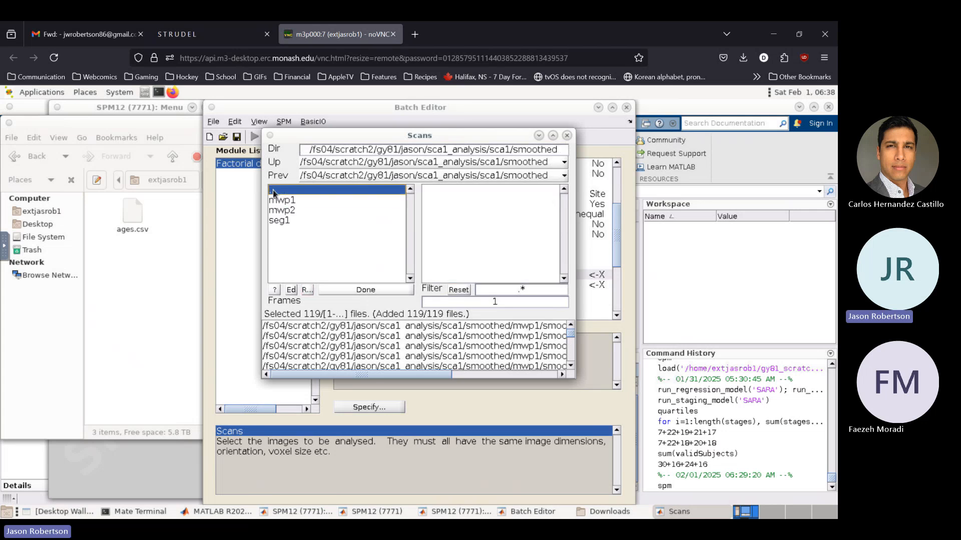
pyautogui.doubleClick(273, 192)
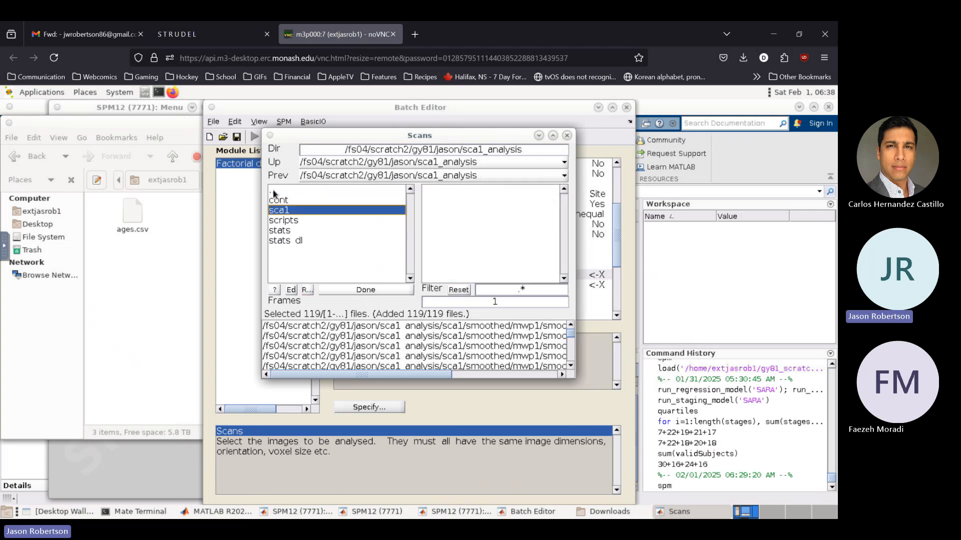
pyautogui.doubleClick(280, 201)
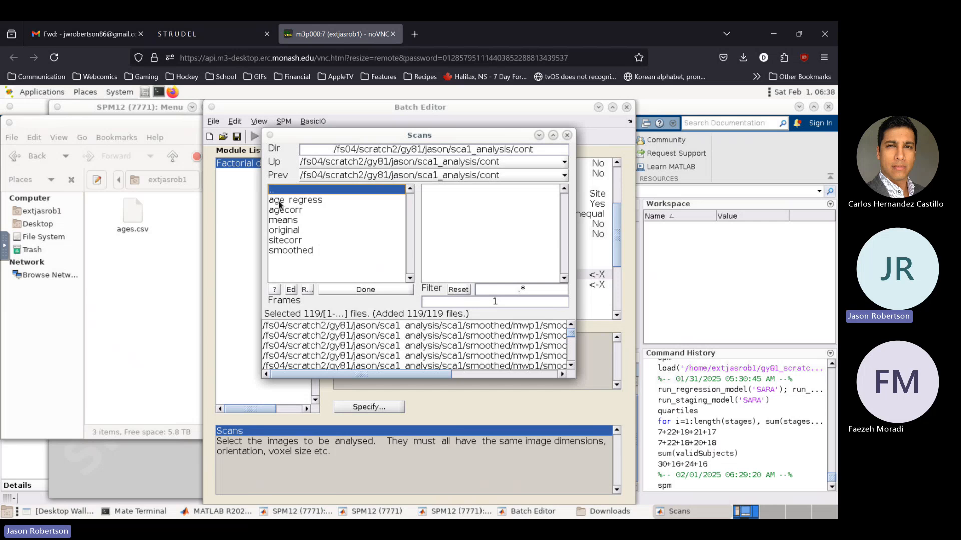
pyautogui.doubleClick(279, 251)
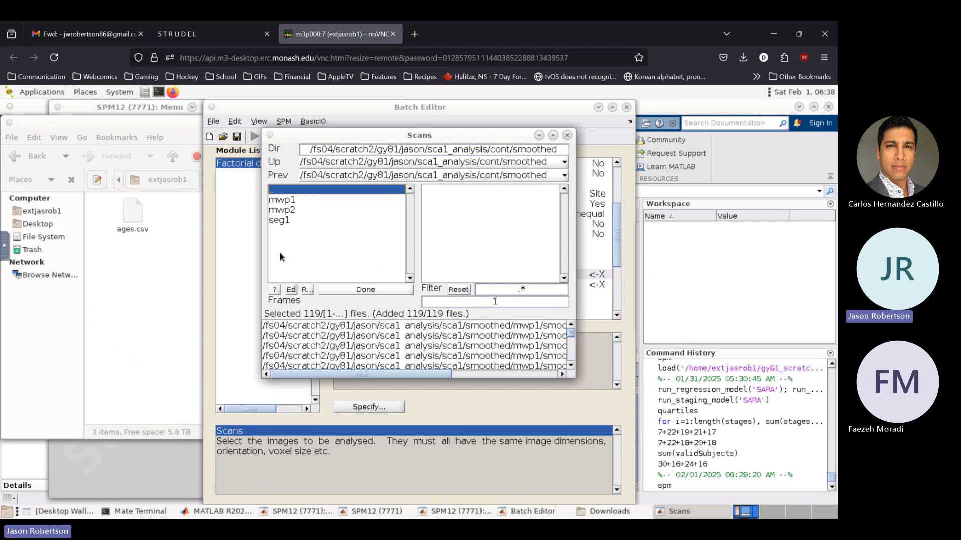
pyautogui.doubleClick(283, 201)
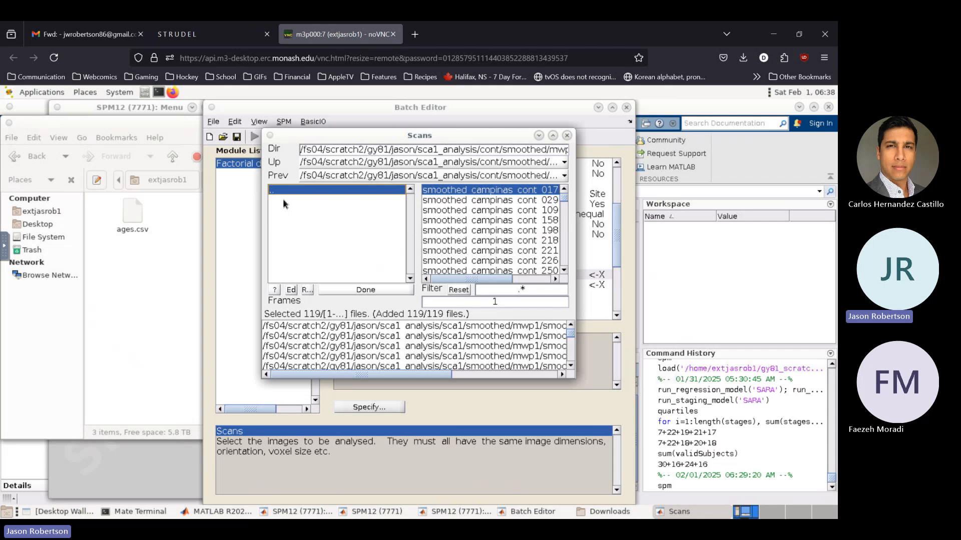
pyautogui.click(306, 290)
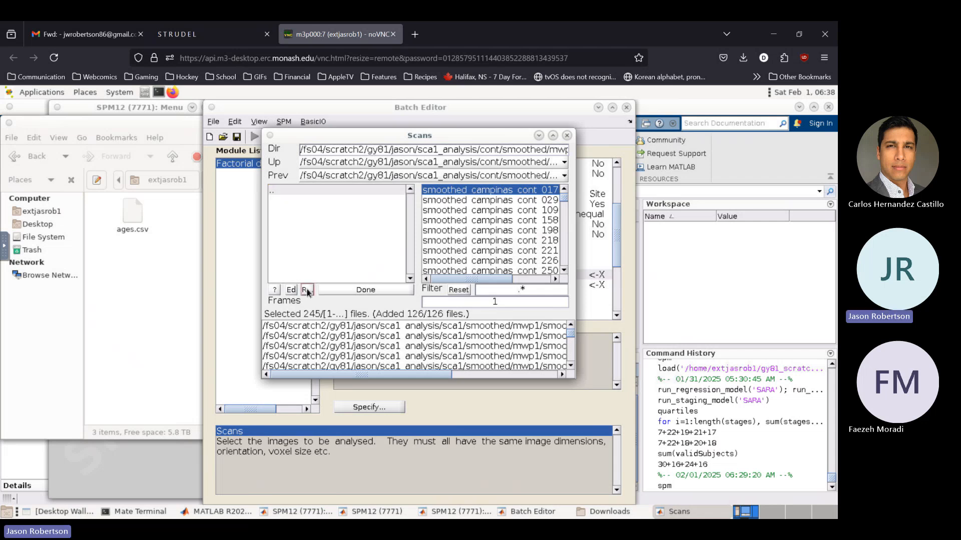
pyautogui.click(345, 291)
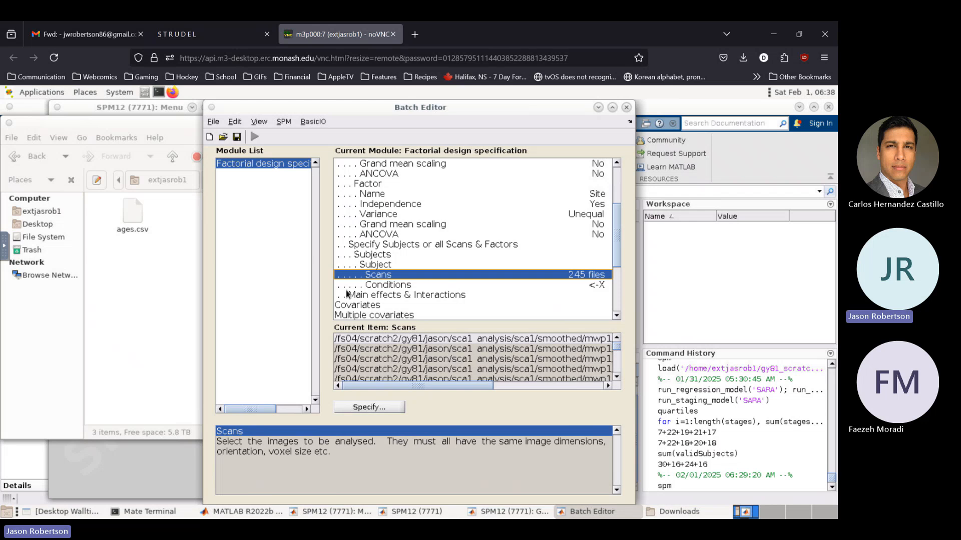
# Open factors.csv from the Downloads folder in the Pluma text editor for the subject's Conditions.
pyautogui.click(378, 287)
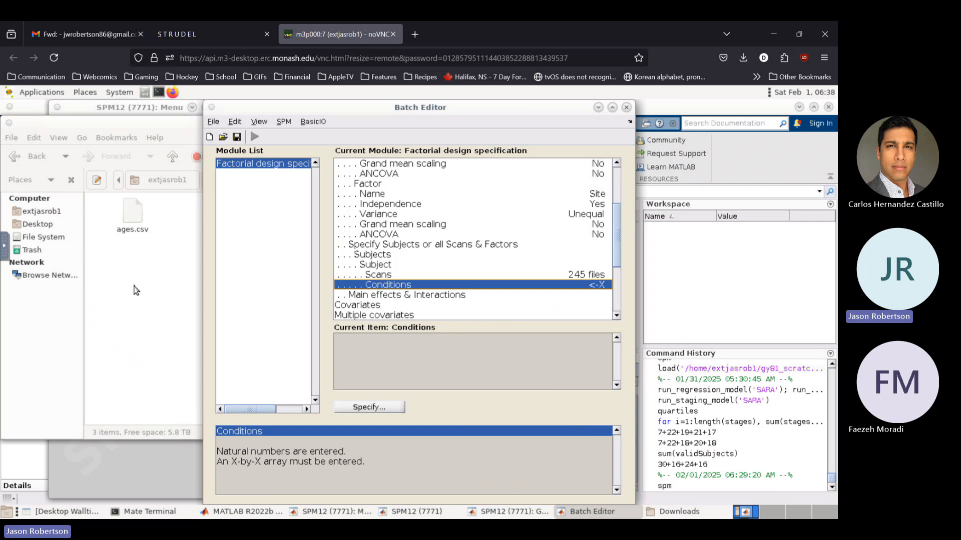
pyautogui.click(183, 233)
pyautogui.doubleClick(224, 214)
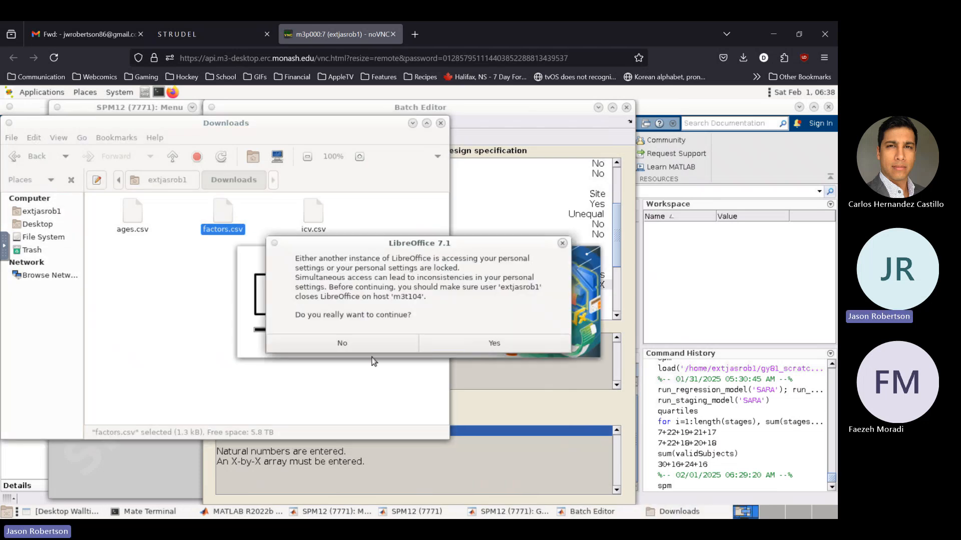
pyautogui.click(332, 343)
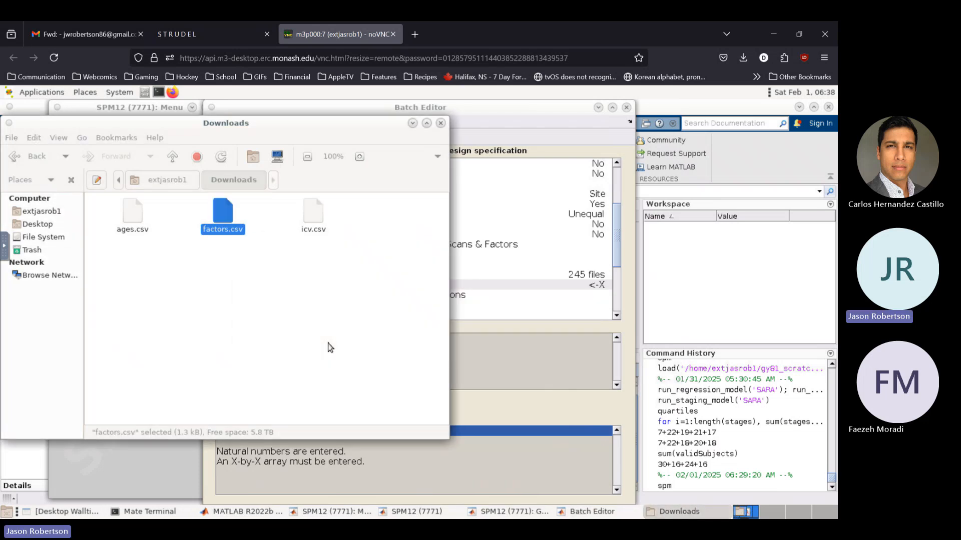
pyautogui.rightClick(221, 223)
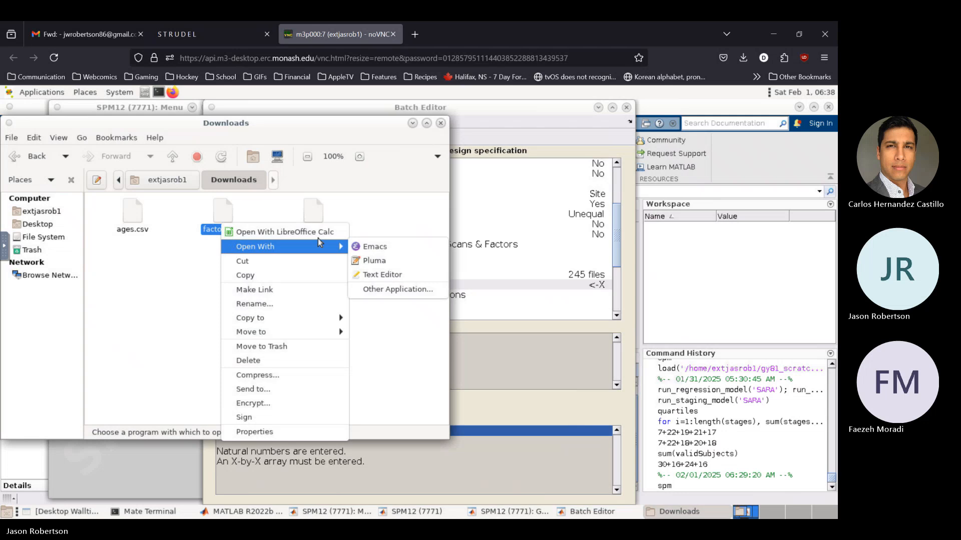
pyautogui.moveTo(341, 247)
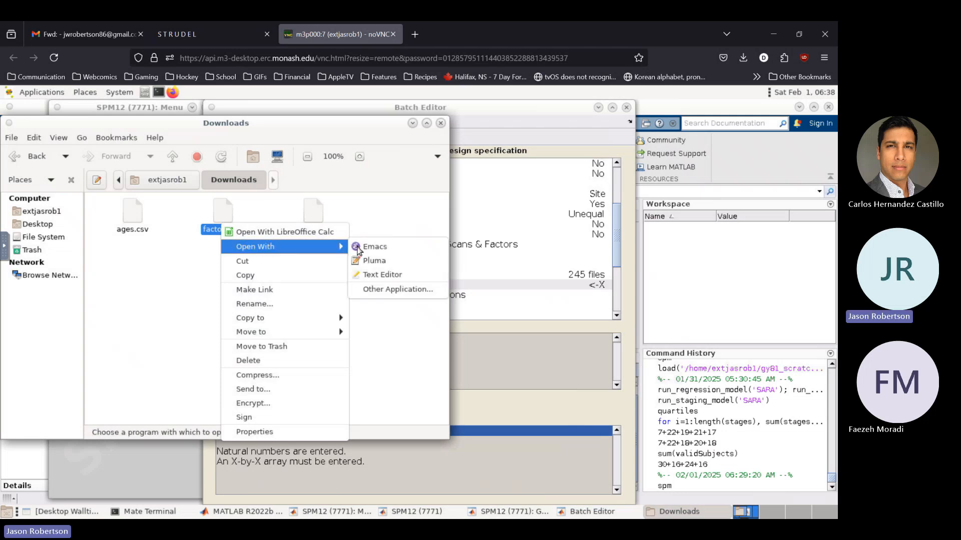
pyautogui.click(381, 262)
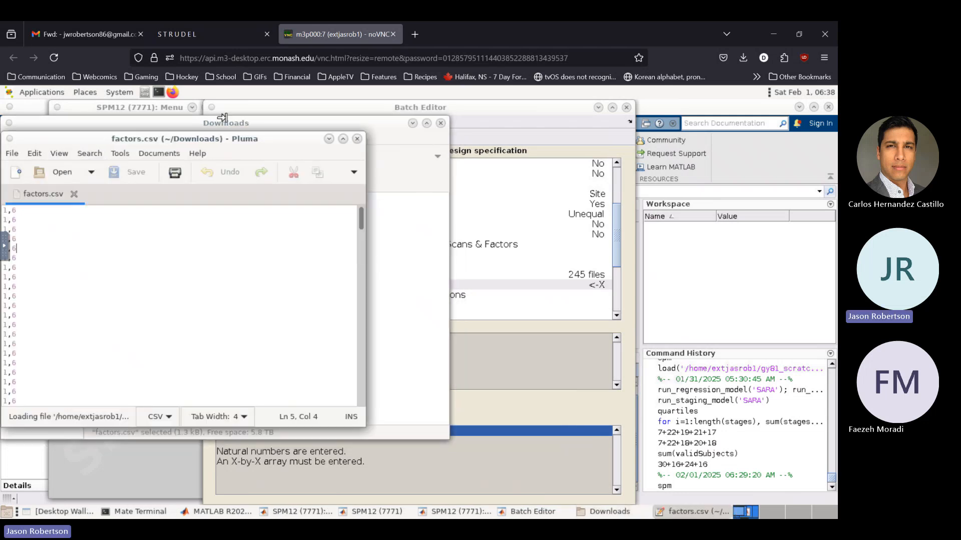
pyautogui.moveTo(130, 132); pyautogui.dragTo(193, 126)
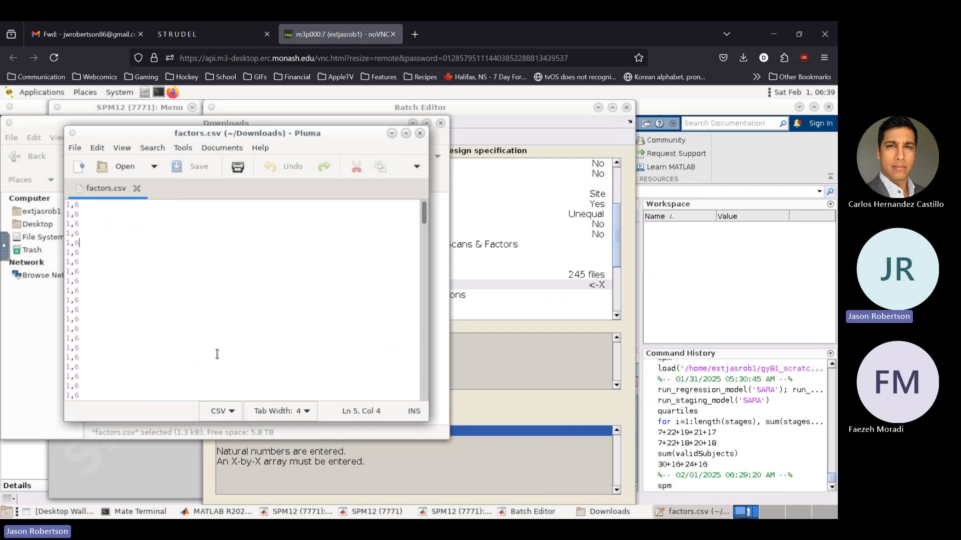
# Copy the entire contents of factors.csv into the subject's Conditions and accept the value.
pyautogui.hotkey('ctrl', 'a')
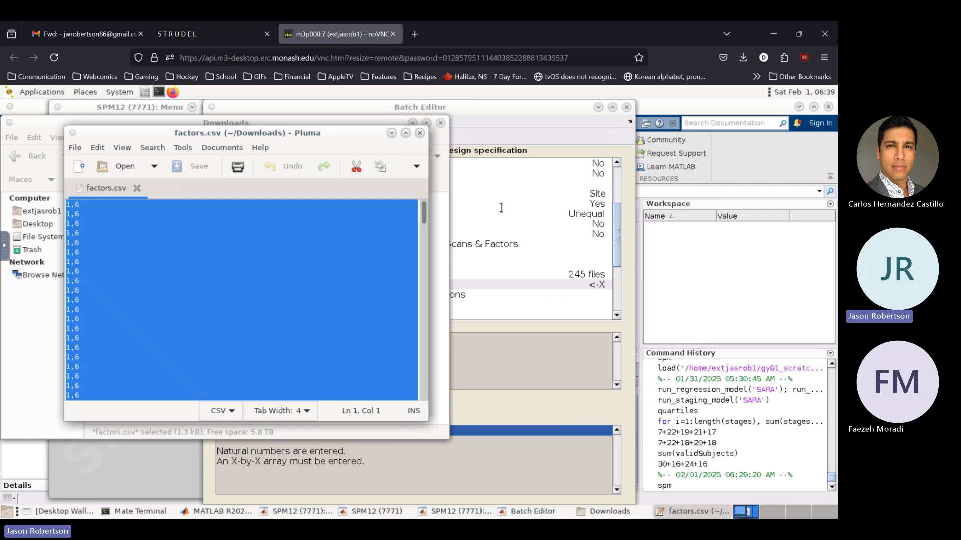
pyautogui.doubleClick(502, 284)
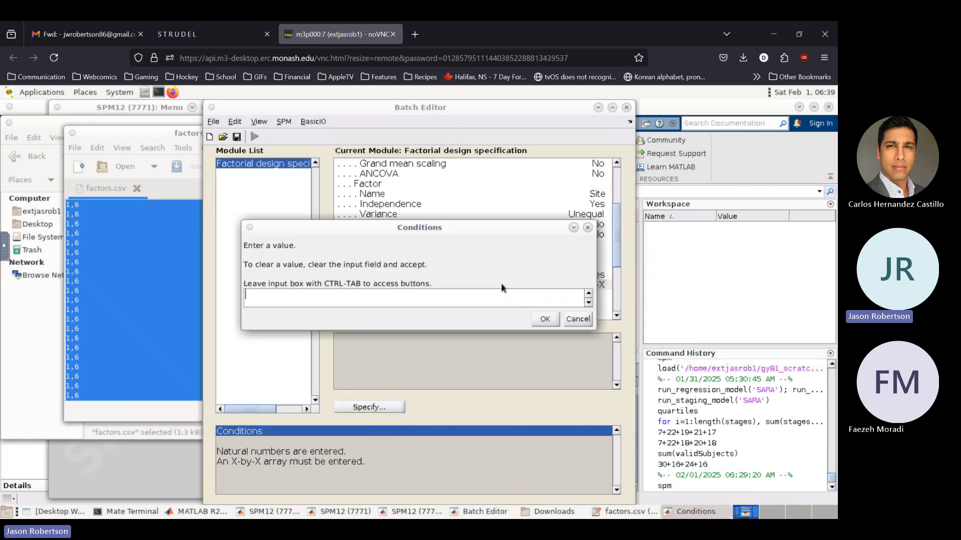
pyautogui.hotkey('ctrl', 'v')
pyautogui.click(545, 320)
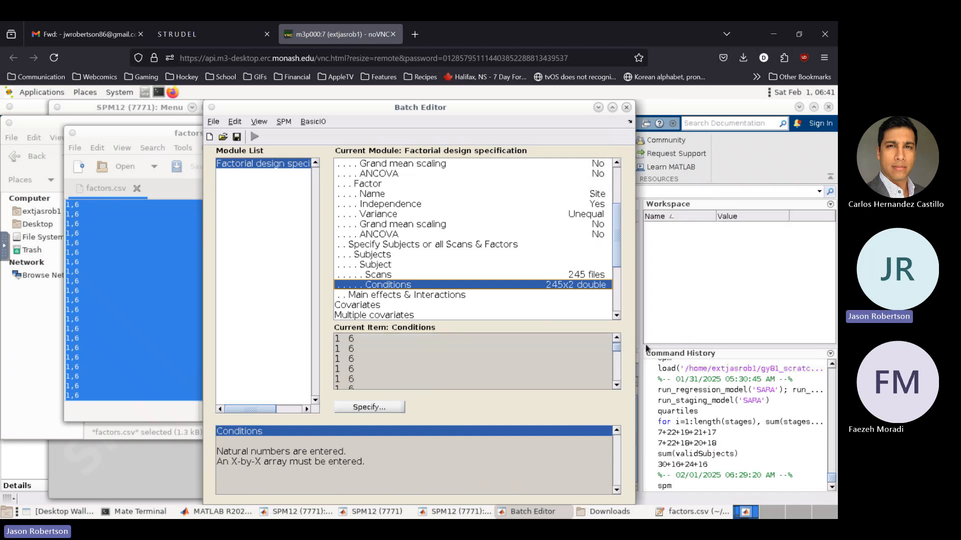
# Add two main effects under Main effects & Interactions of the flexible factorial design.
pyautogui.moveTo(616, 347)
pyautogui.mouseDown()
pyautogui.moveTo(618, 398)
pyautogui.moveTo(616, 362)
pyautogui.mouseUp()
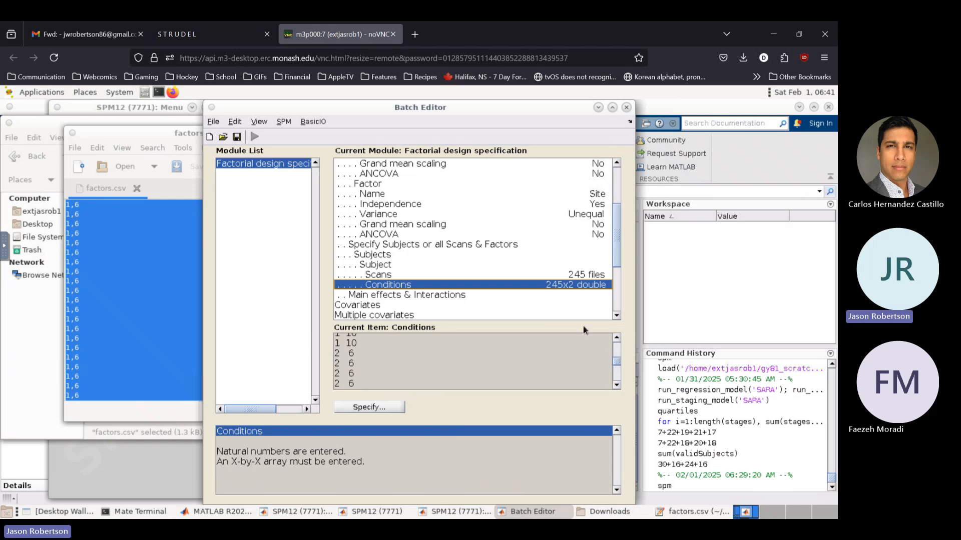
pyautogui.click(383, 294)
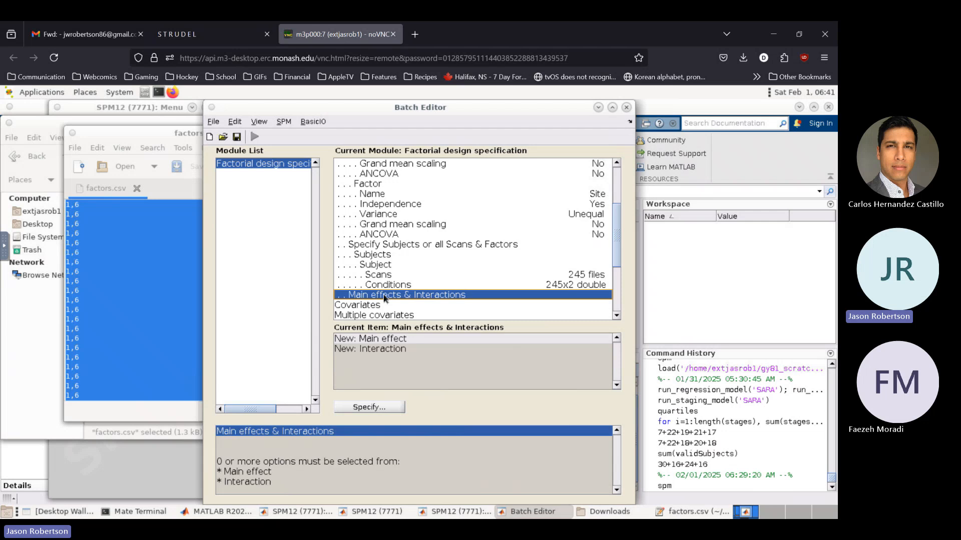
pyautogui.doubleClick(379, 340)
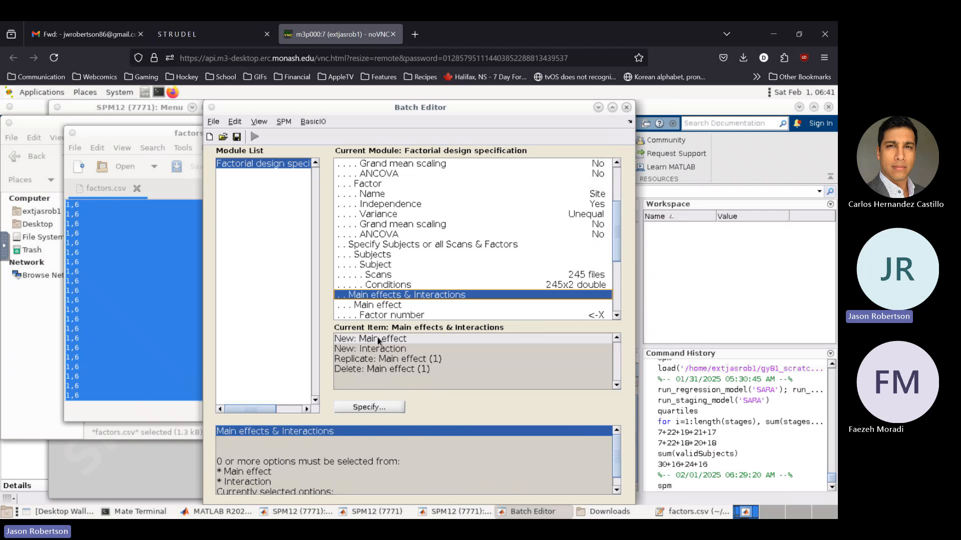
pyautogui.doubleClick(379, 339)
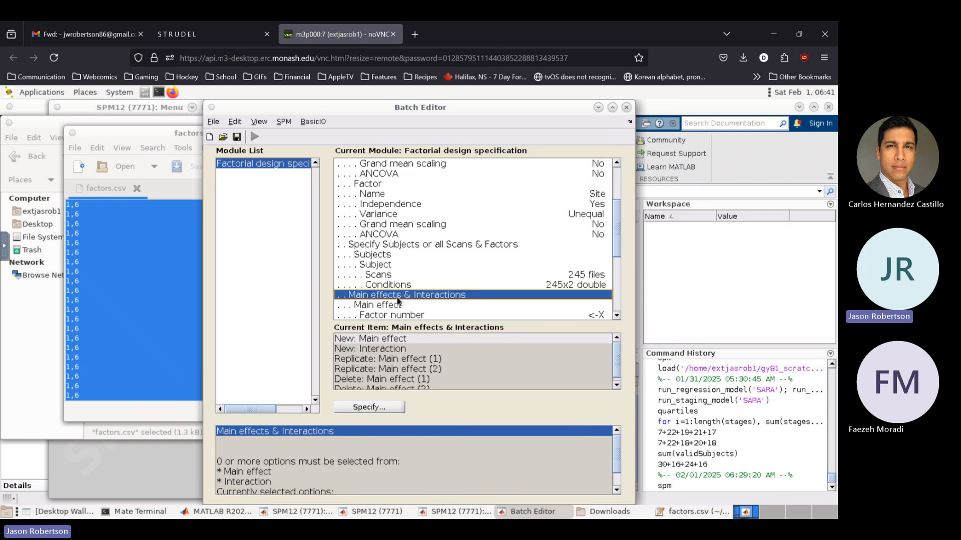
# Set the factor number of the first main effect to 1 and of the second main effect to 2.
pyautogui.scroll(-1, 398, 301)
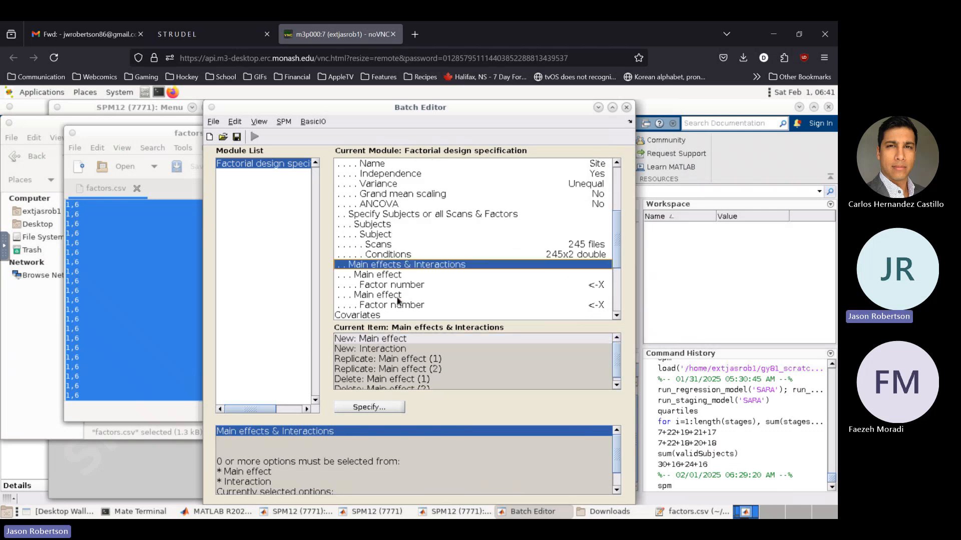
pyautogui.click(424, 286)
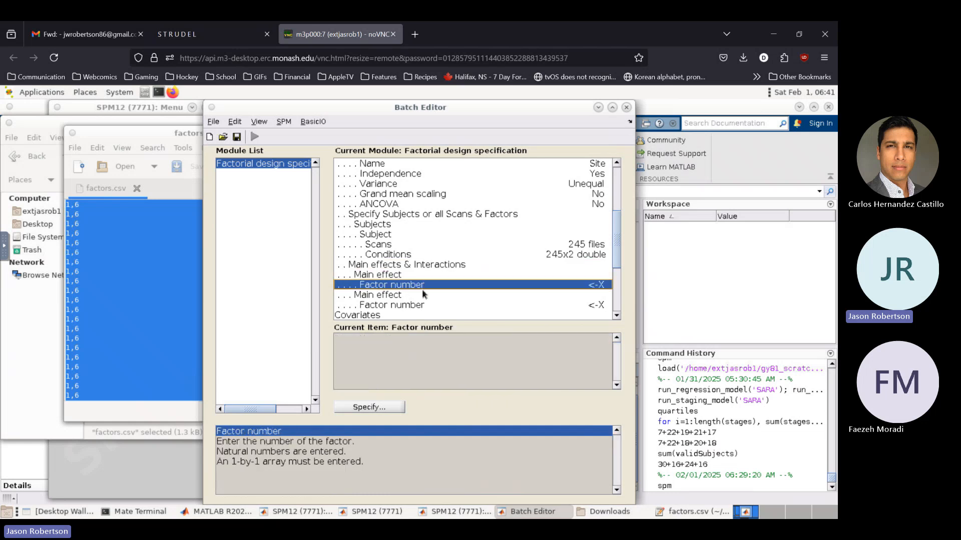
pyautogui.click(358, 408)
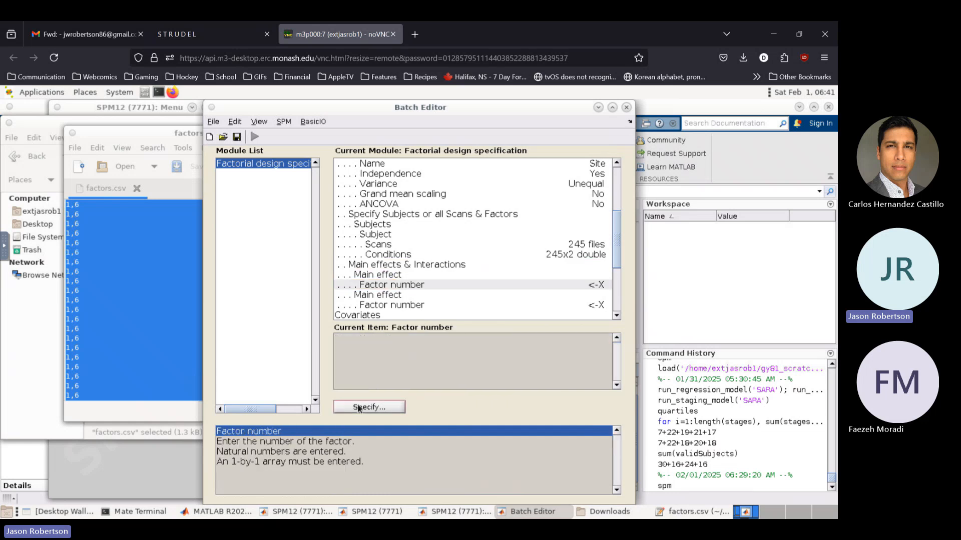
pyautogui.write('1')
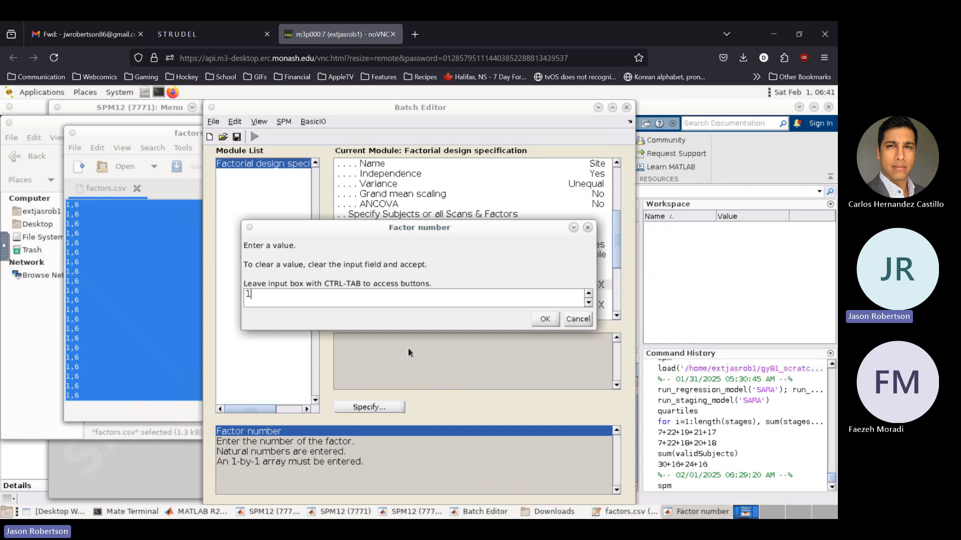
pyautogui.click(544, 319)
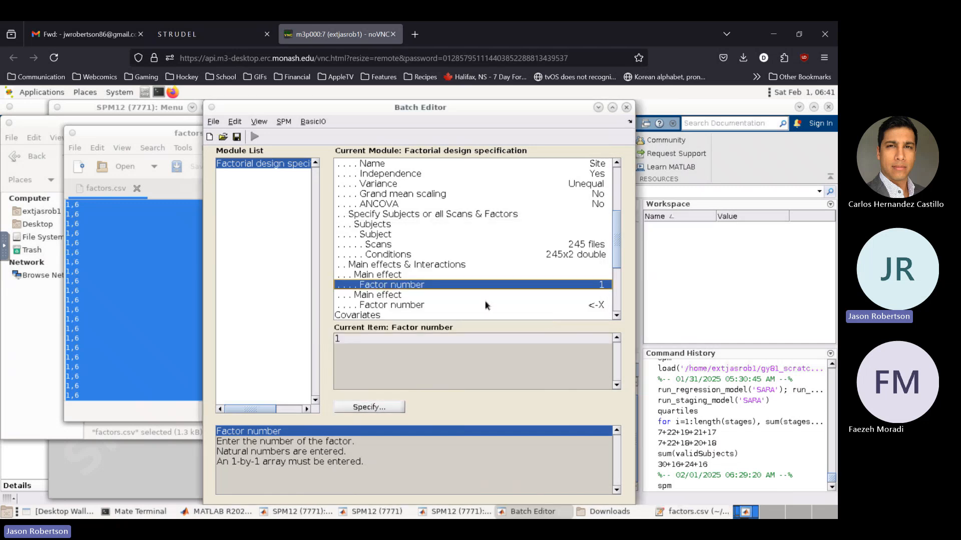
pyautogui.click(408, 306)
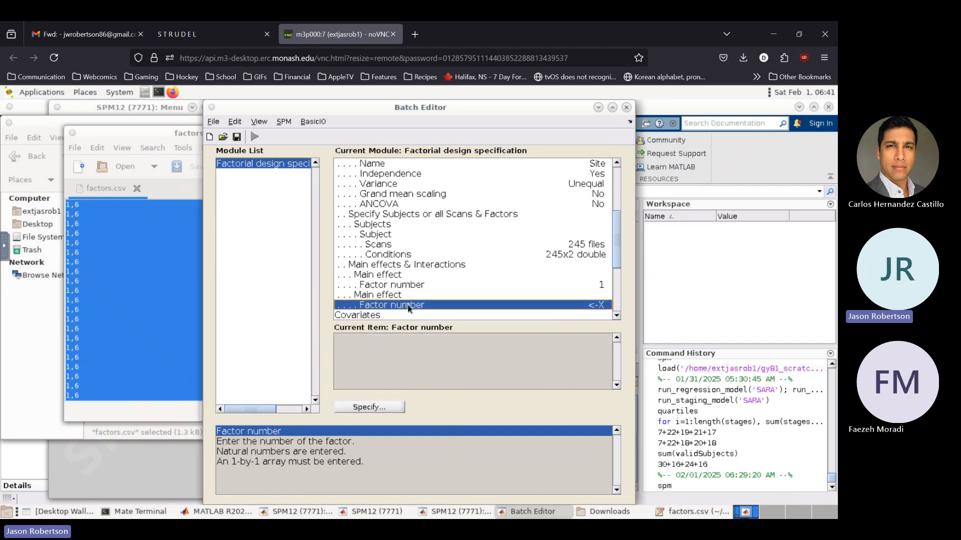
pyautogui.click(376, 408)
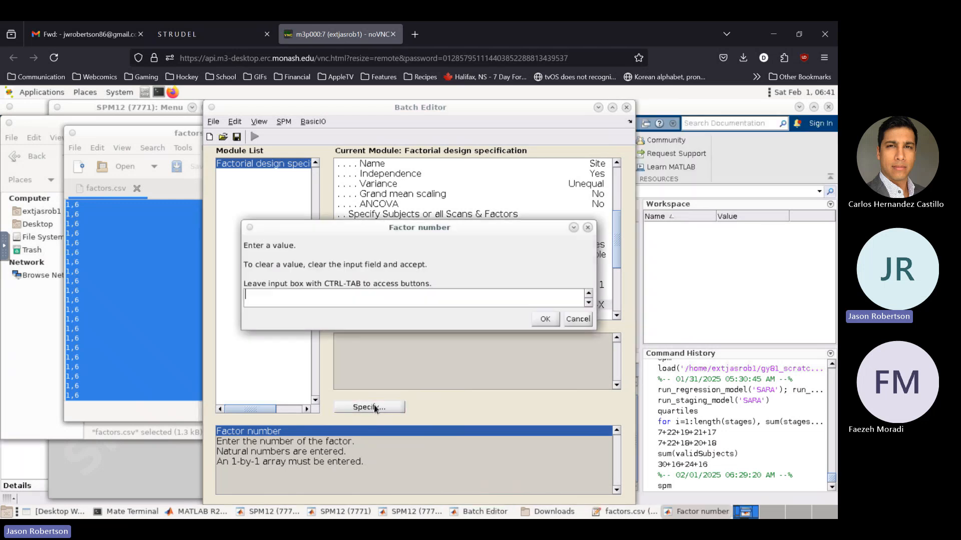
pyautogui.write('2')
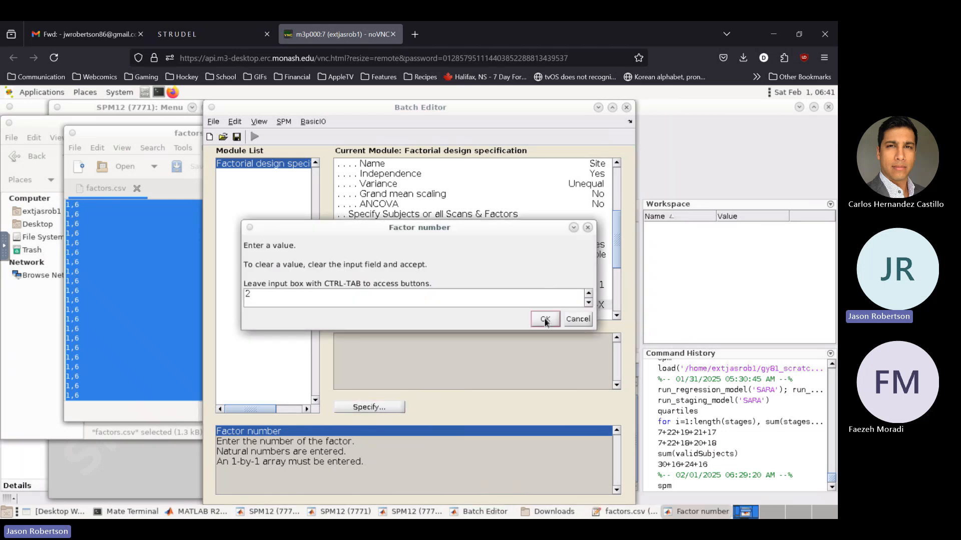
pyautogui.click(545, 321)
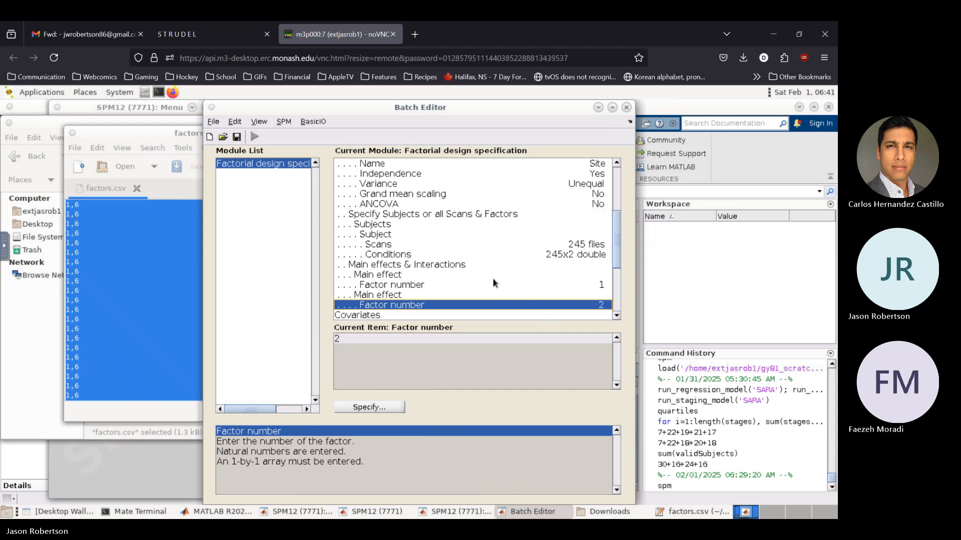
# Add a new covariate to the design's Covariates and replicate it to get a second one.
pyautogui.scroll(-1, 493, 278)
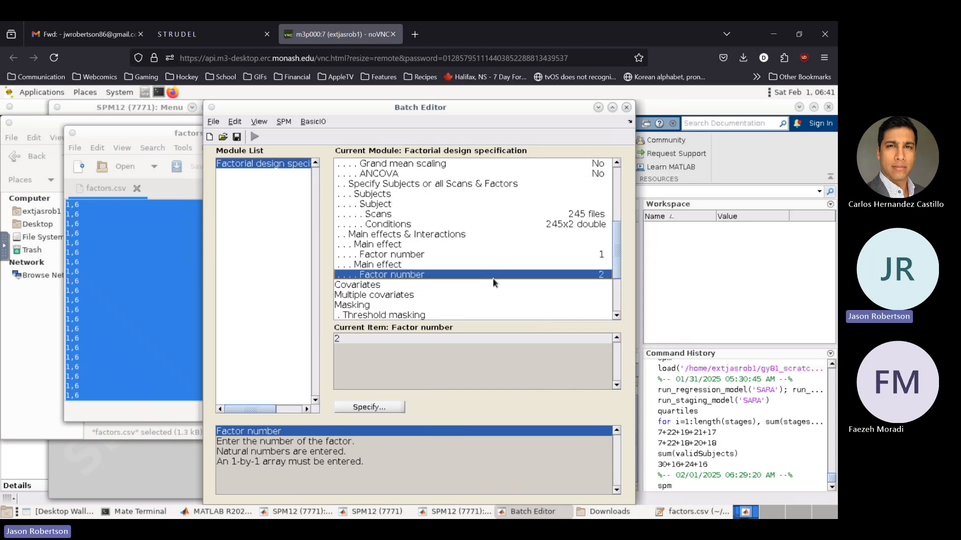
pyautogui.click(353, 285)
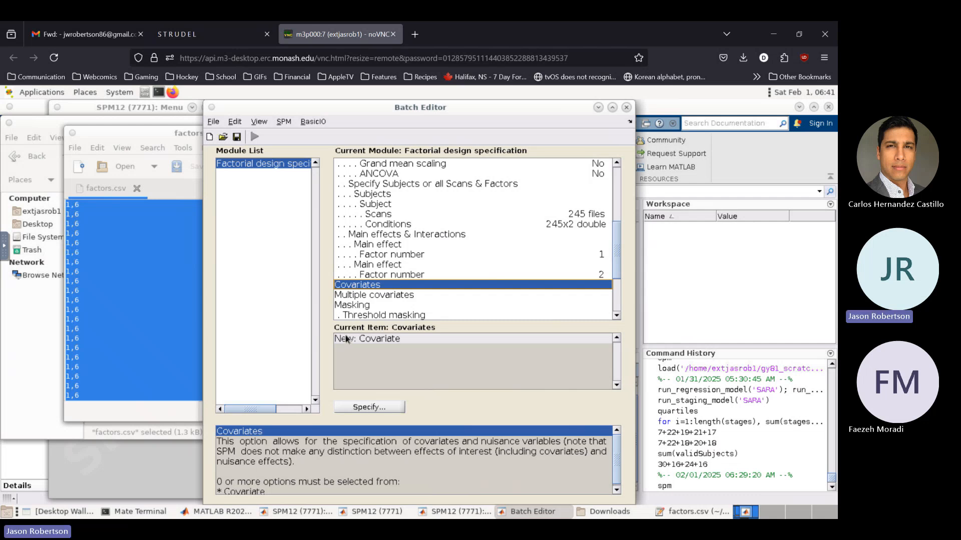
pyautogui.click(362, 295)
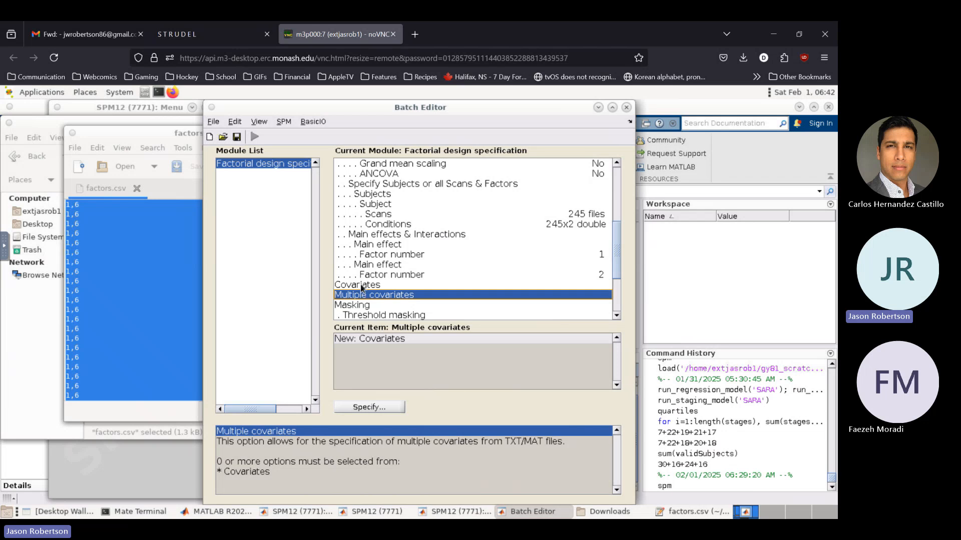
pyautogui.click(360, 285)
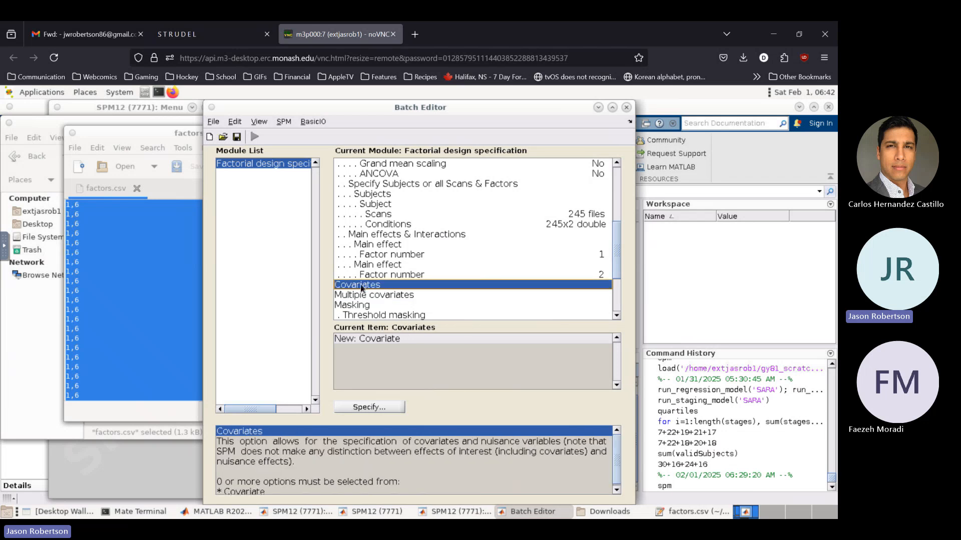
pyautogui.click(350, 410)
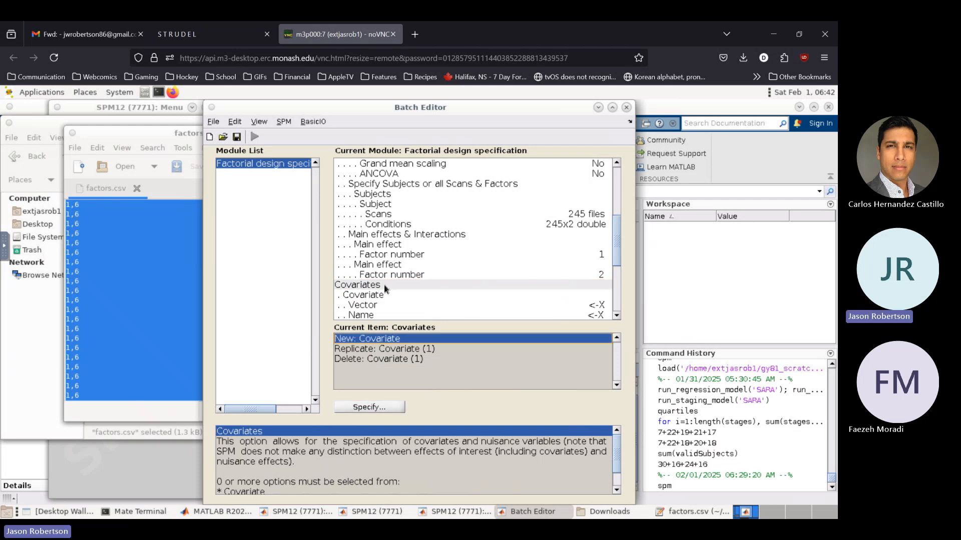
pyautogui.scroll(-1, 419, 292)
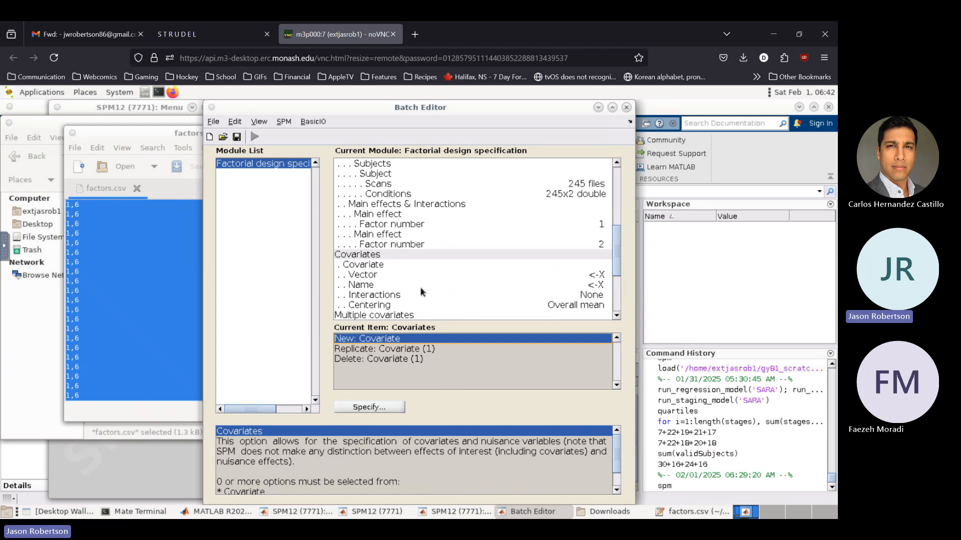
pyautogui.doubleClick(397, 349)
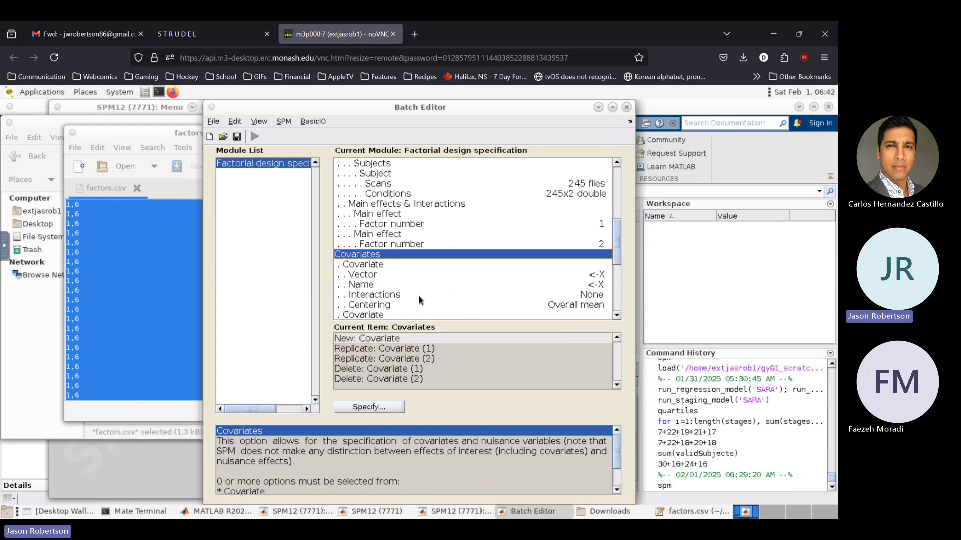
# Name the first covariate Age.
pyautogui.scroll(-1, 418, 272)
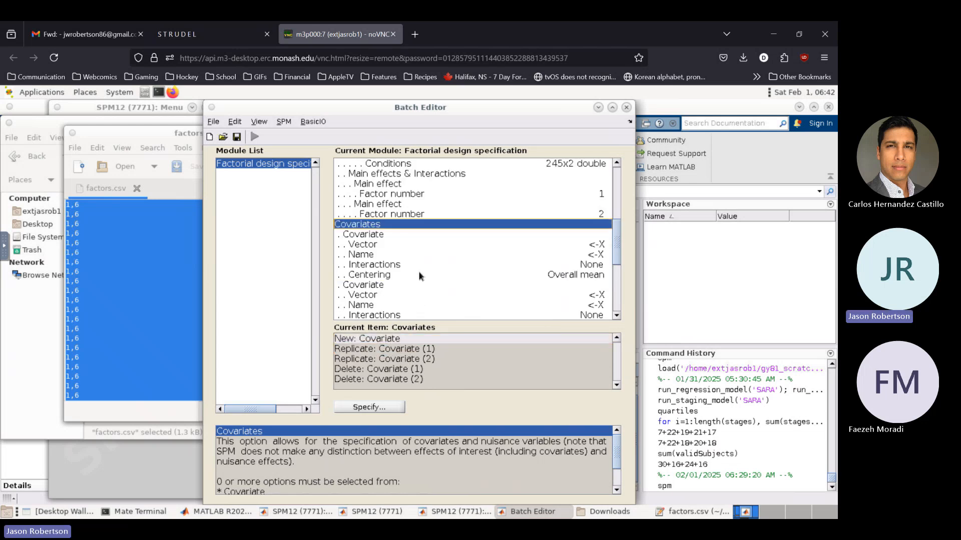
pyautogui.doubleClick(595, 244)
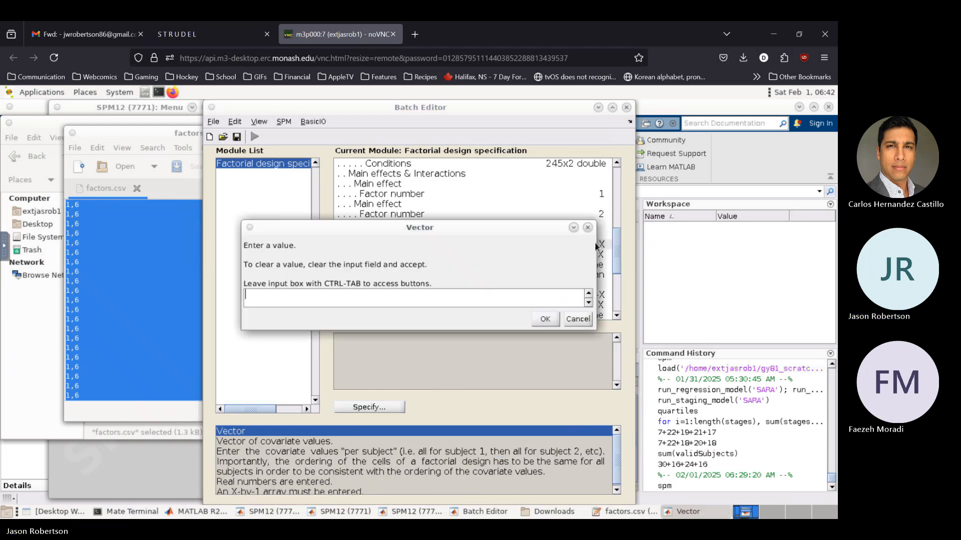
pyautogui.click(582, 319)
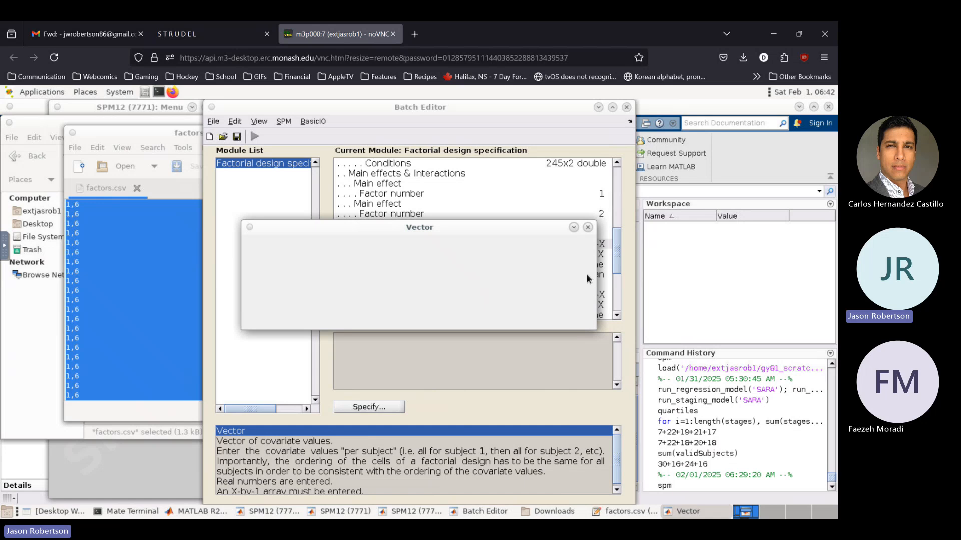
pyautogui.doubleClick(594, 255)
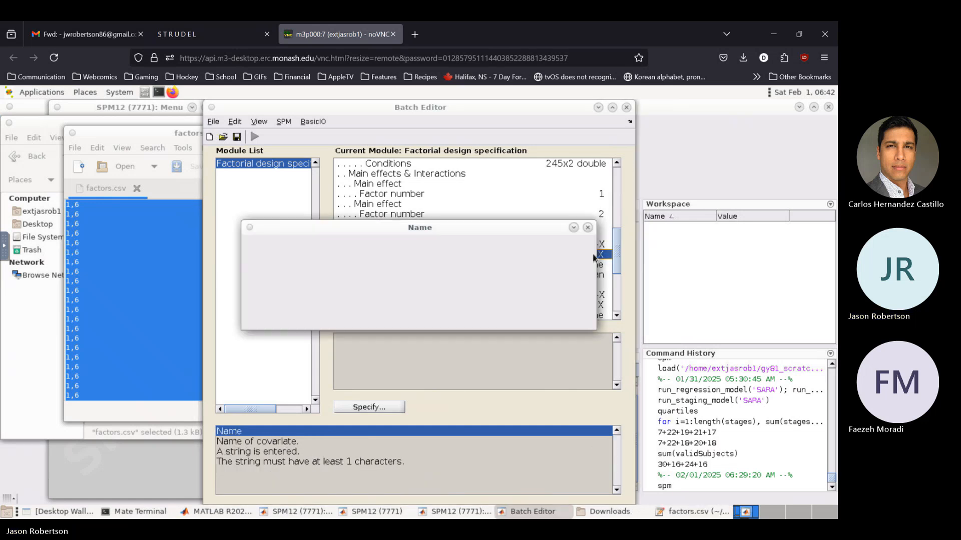
pyautogui.write('Age')
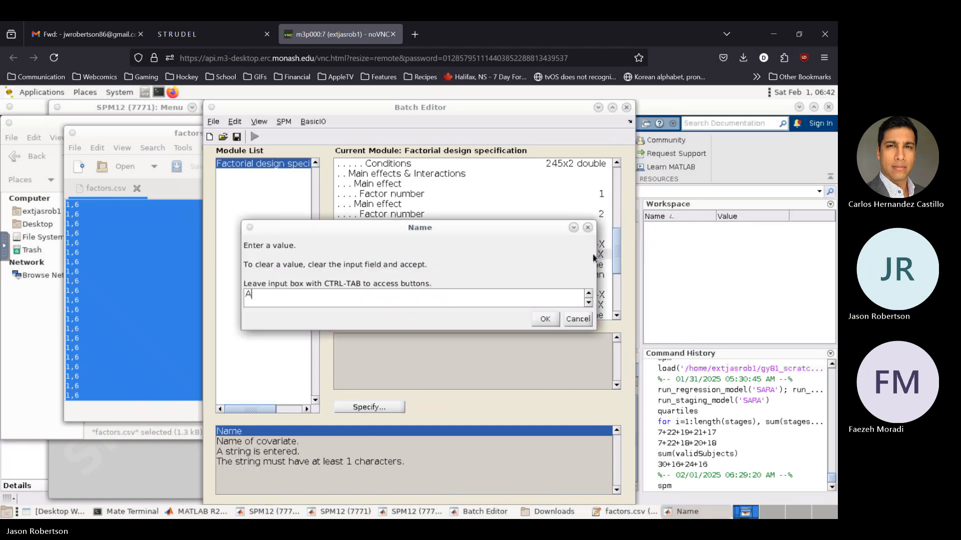
pyautogui.click(538, 325)
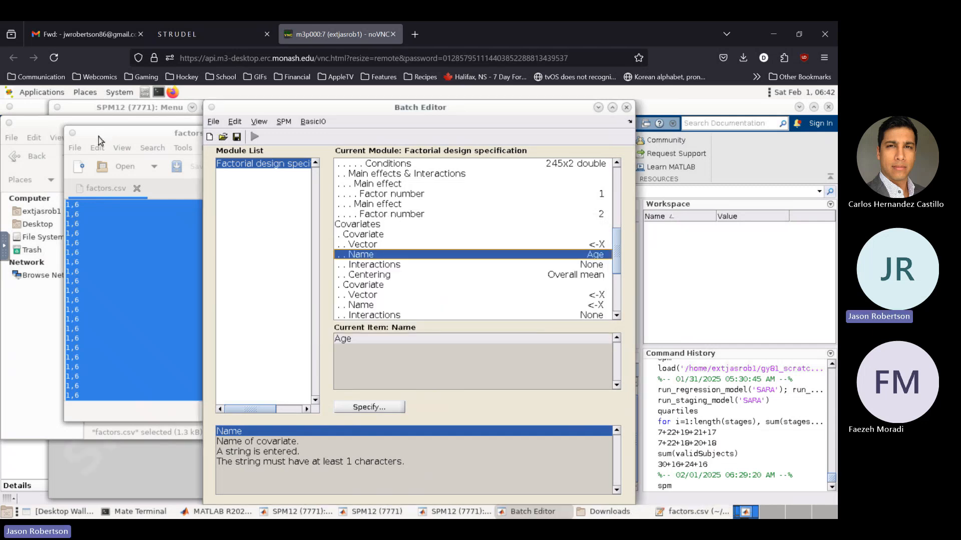
# Close factors.csv and open ages.csv from the Downloads folder in the Pluma text editor.
pyautogui.click(83, 138)
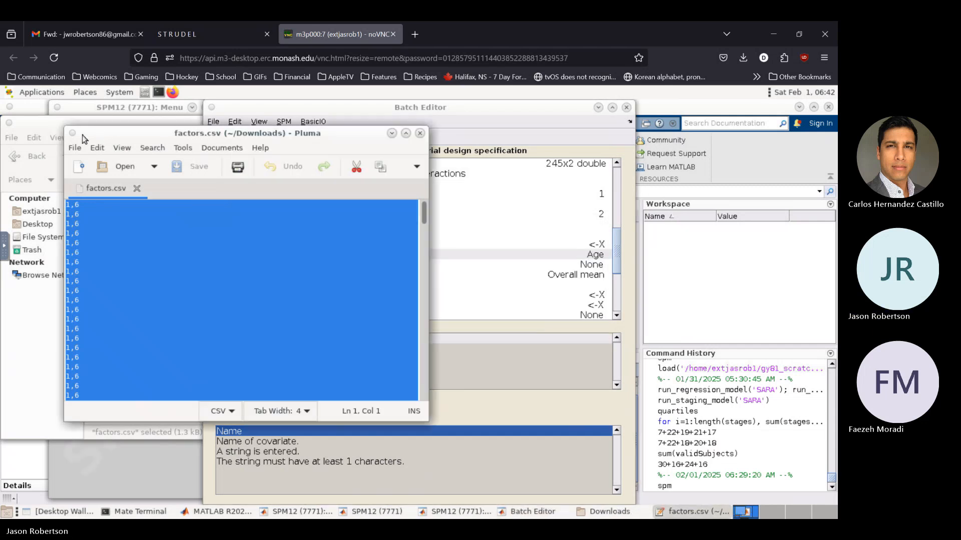
pyautogui.click(419, 133)
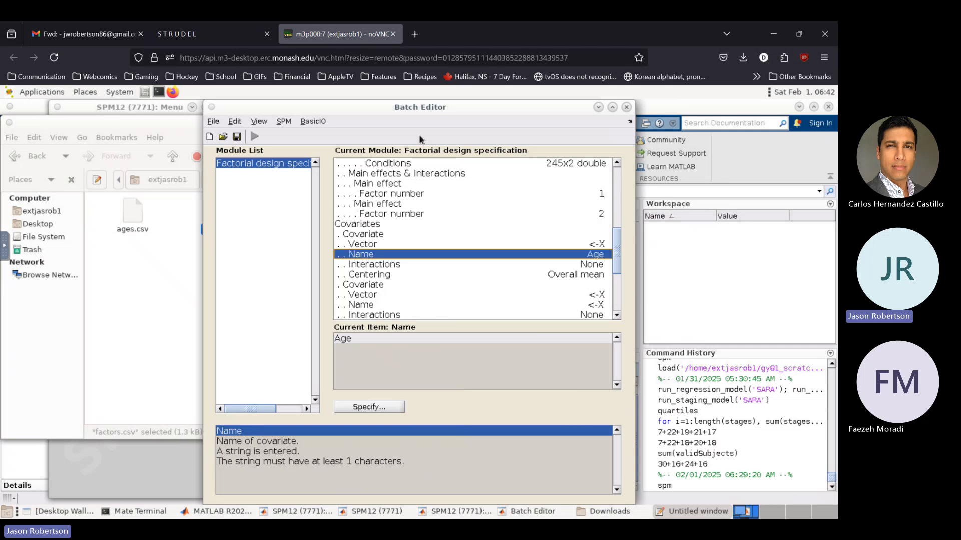
pyautogui.click(125, 270)
pyautogui.rightClick(126, 214)
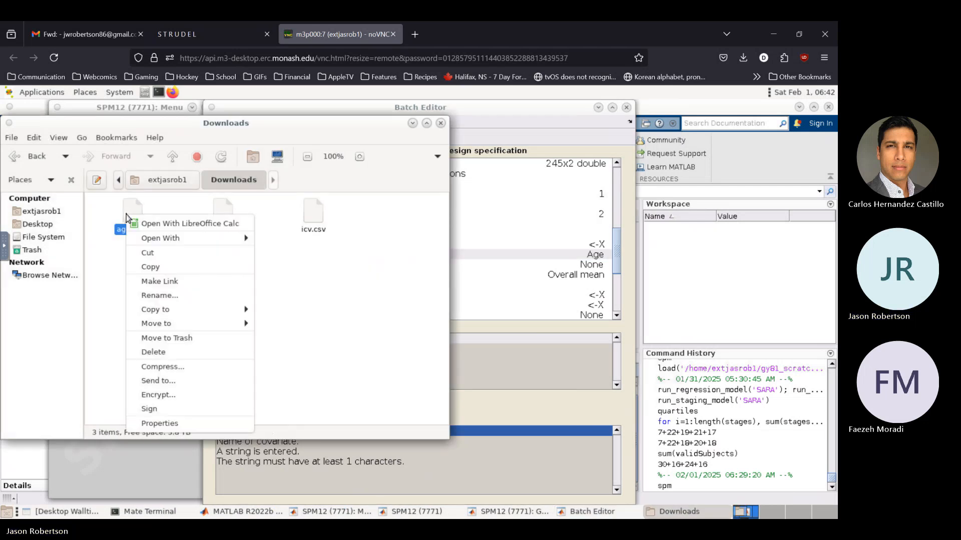
pyautogui.moveTo(167, 238)
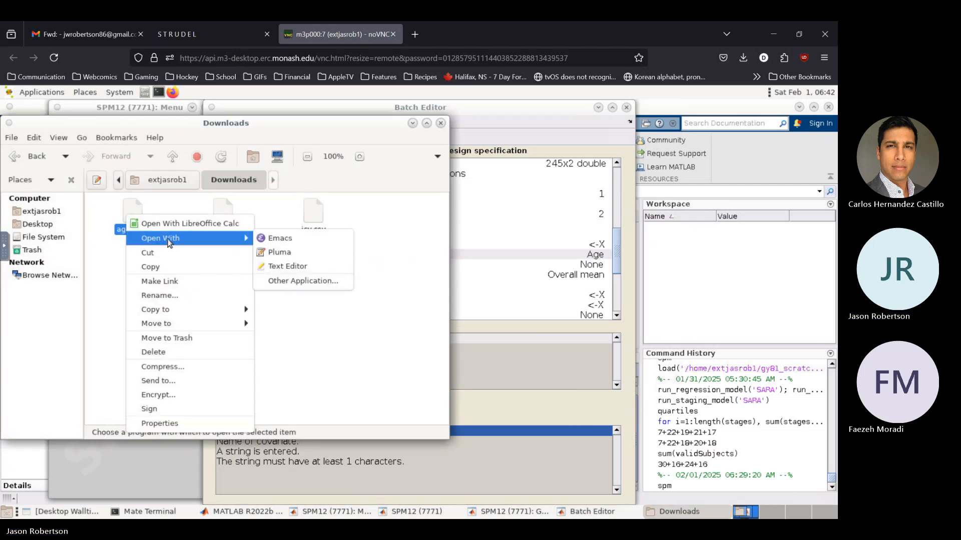
pyautogui.click(272, 251)
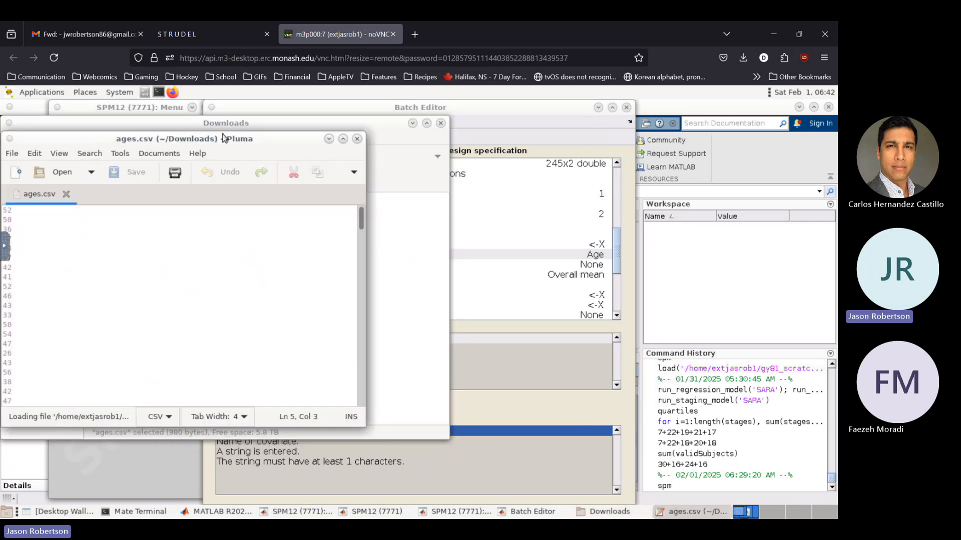
pyautogui.moveTo(265, 145); pyautogui.dragTo(323, 149)
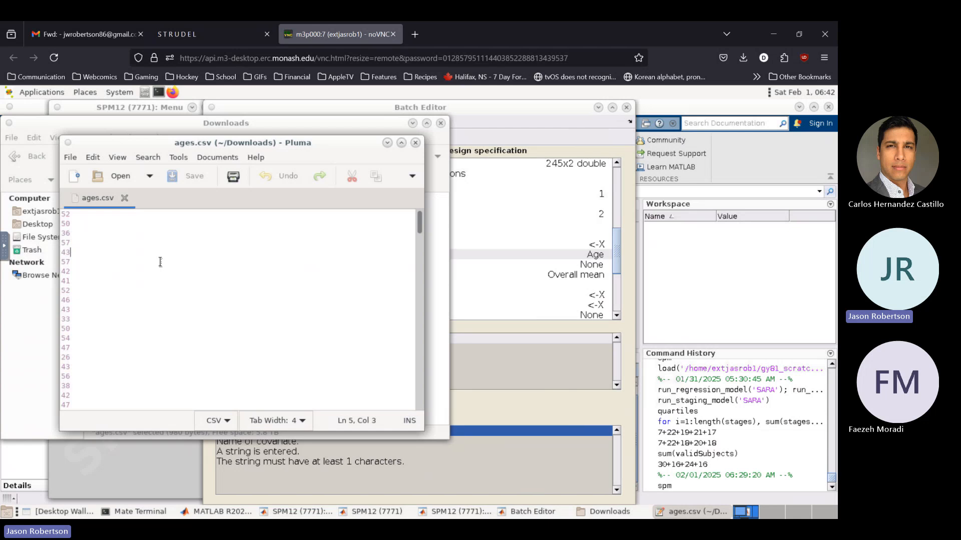
# Copy all values from ages.csv into the Age covariate's vector in the Batch Editor.
pyautogui.hotkey('ctrl', 'a')
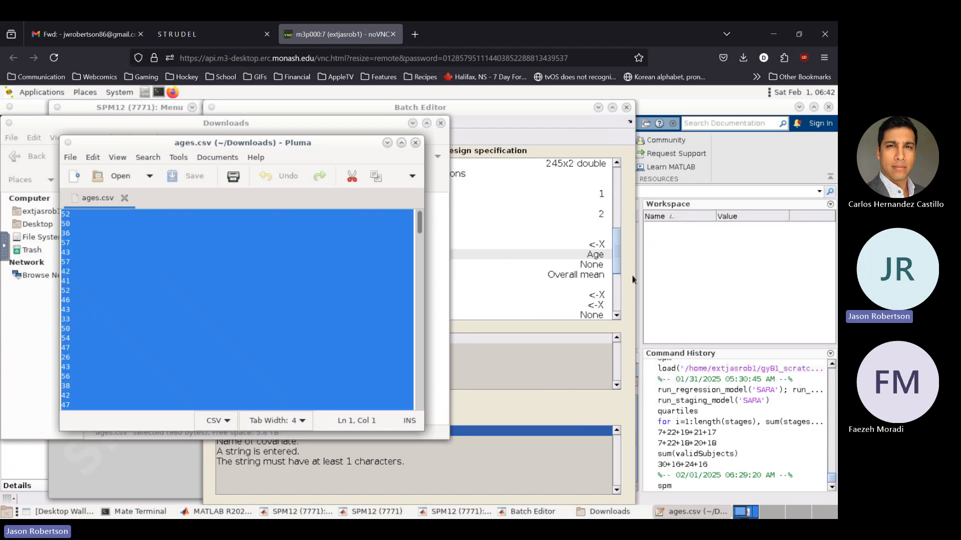
pyautogui.click(632, 279)
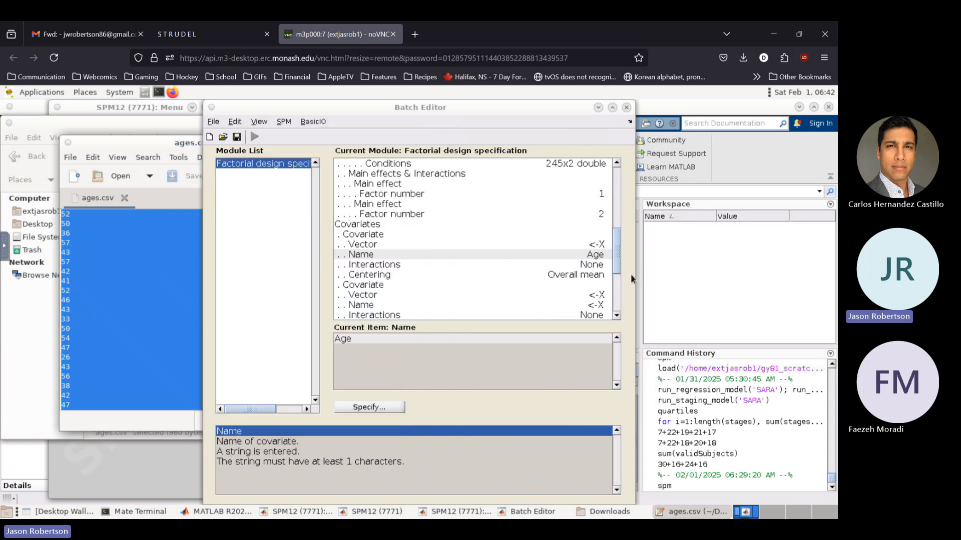
pyautogui.doubleClick(531, 247)
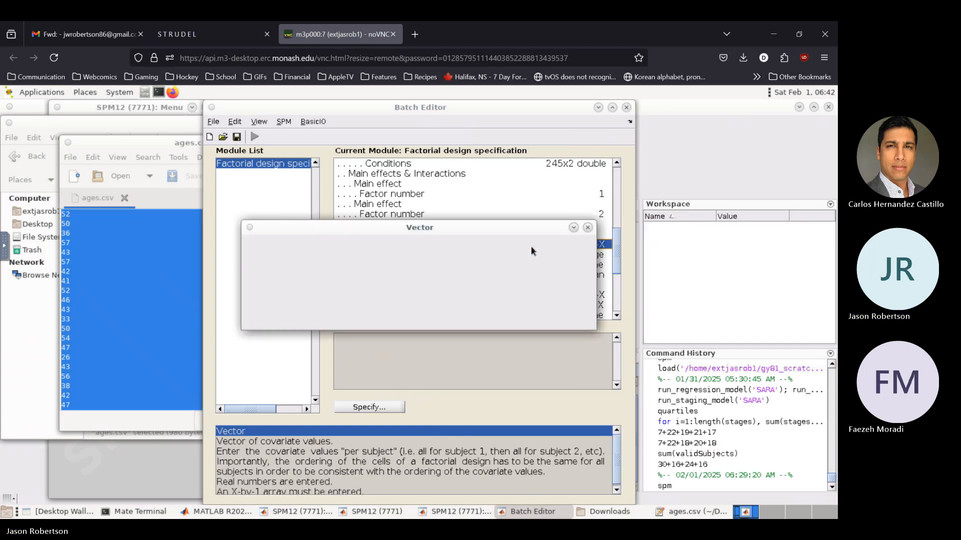
pyautogui.hotkey('ctrl', 'v')
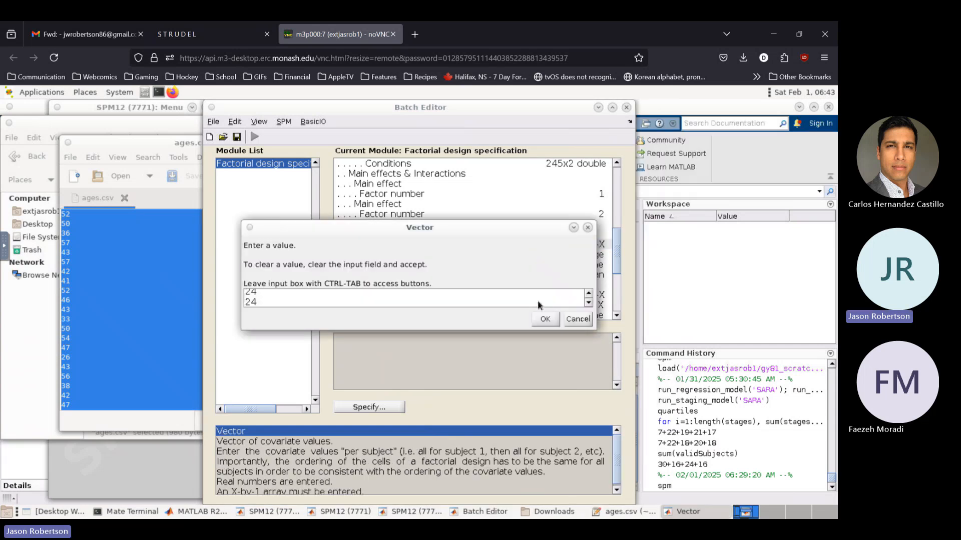
pyautogui.click(545, 320)
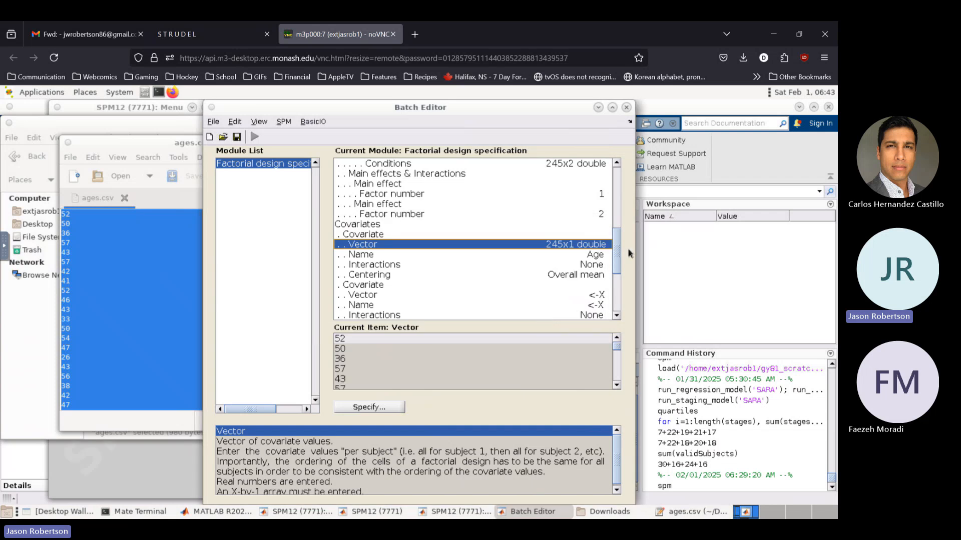
# Review the Age covariate's centering options and name the second covariate ICV.
pyautogui.scroll(-5, 617, 257)
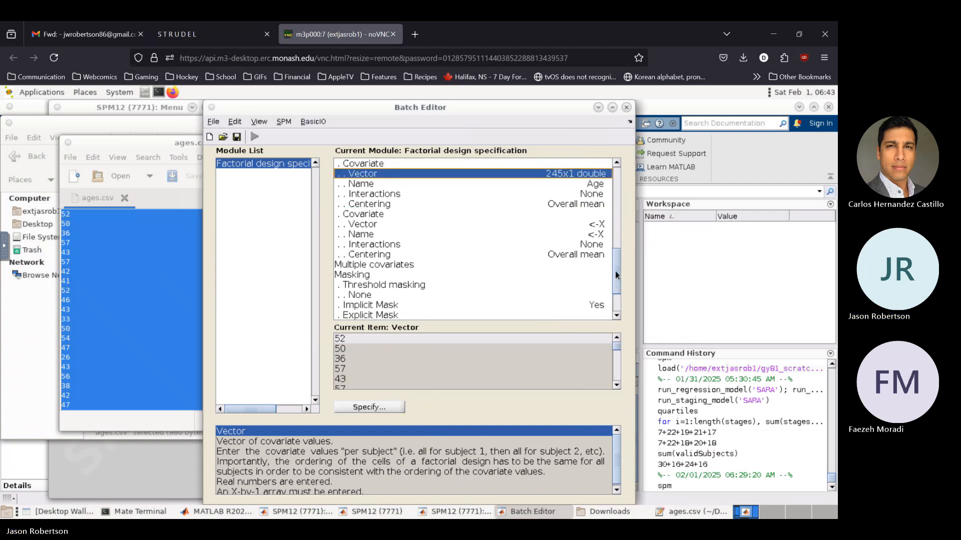
pyautogui.scroll(4, 616, 257)
pyautogui.scroll(-1, 616, 256)
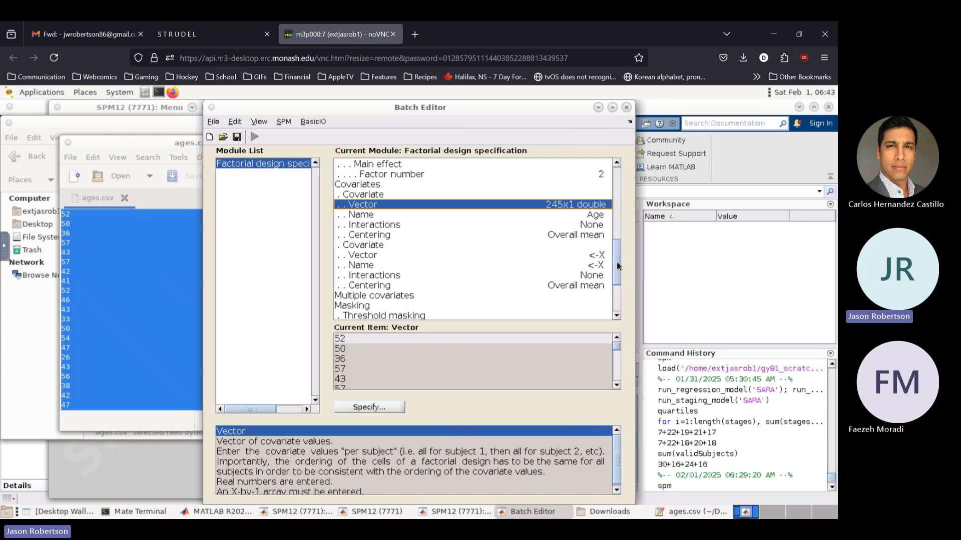
pyautogui.click(583, 235)
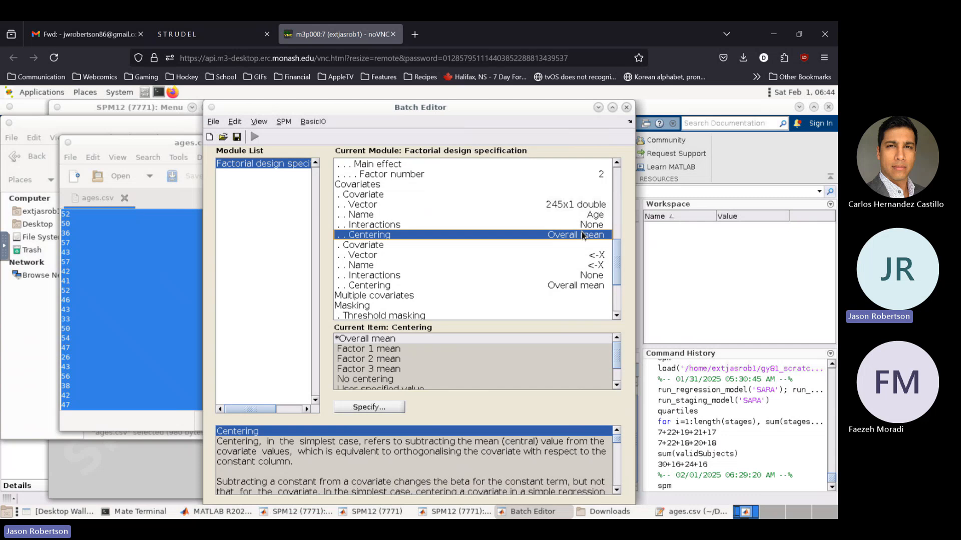
pyautogui.doubleClick(599, 267)
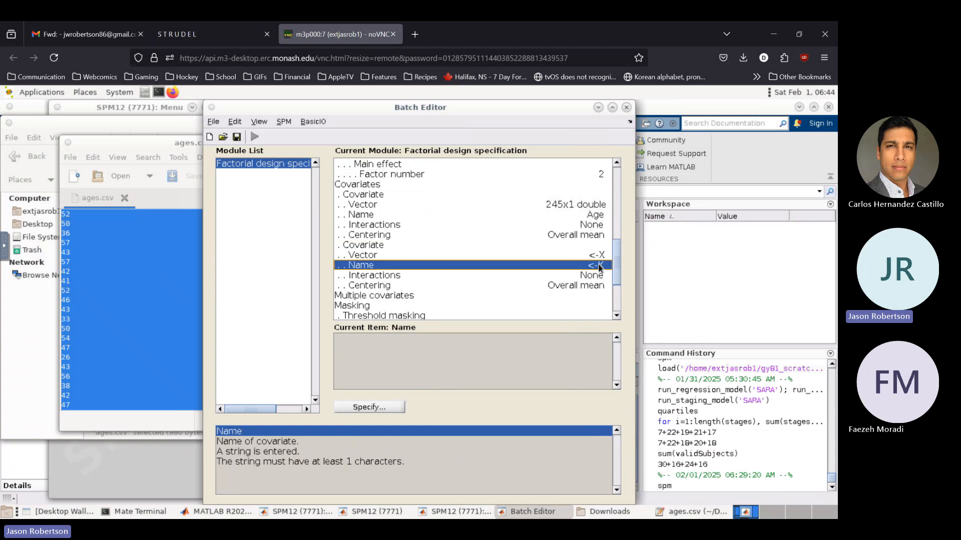
pyautogui.write('ICV')
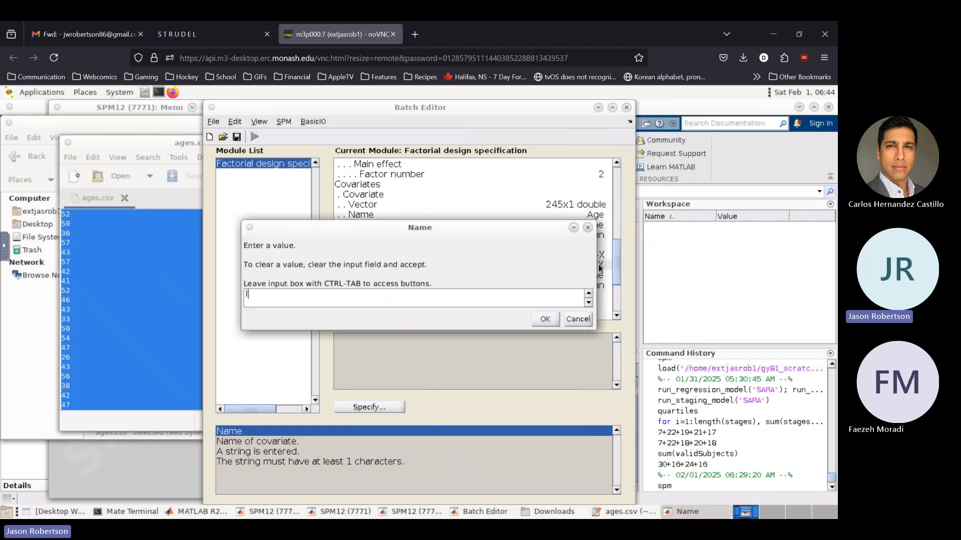
pyautogui.click(544, 319)
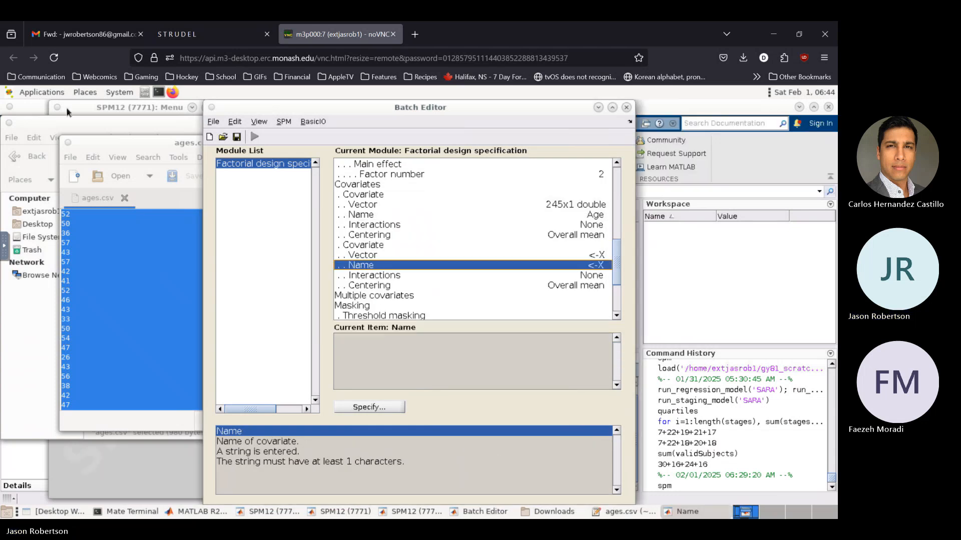
# Close ages.csv and open icv.csv from the Downloads folder in the Pluma text editor.
pyautogui.click(127, 143)
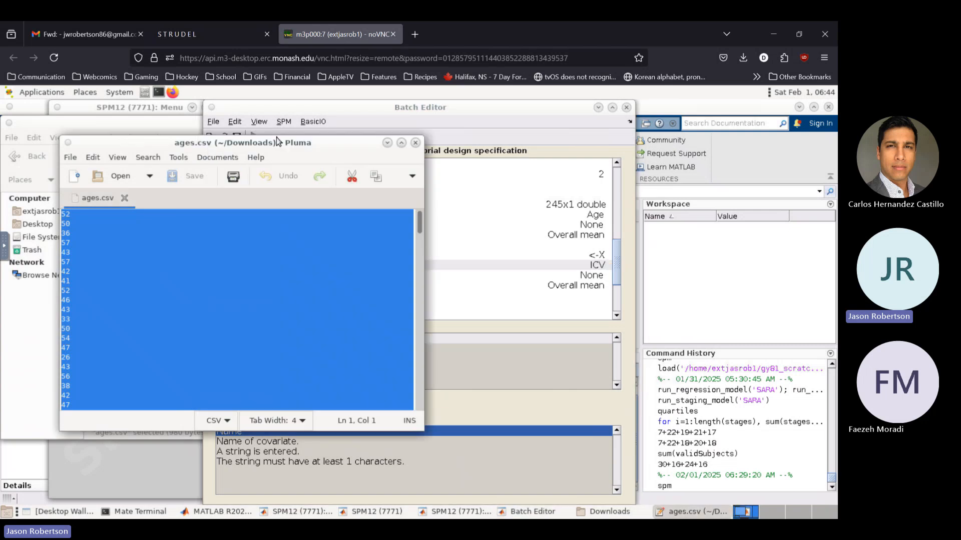
pyautogui.click(415, 143)
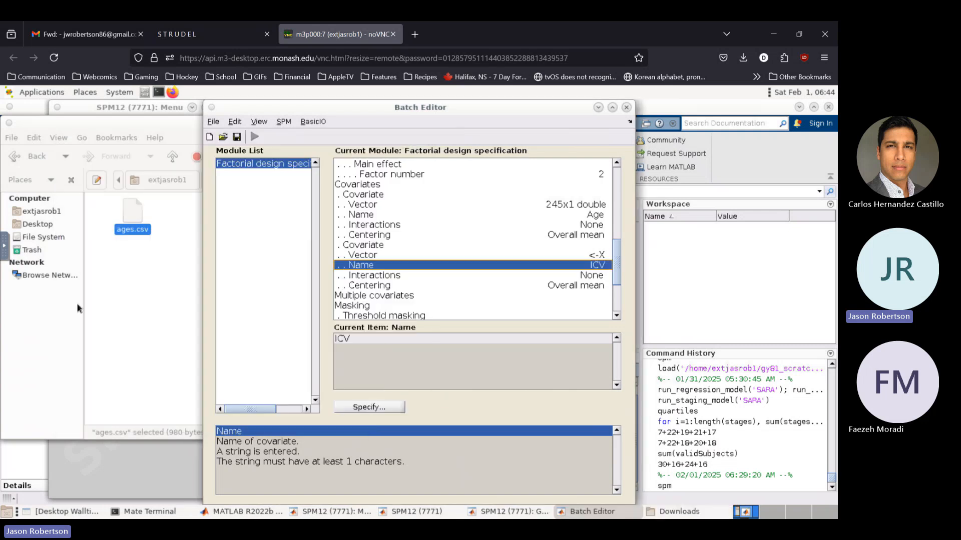
pyautogui.click(151, 312)
pyautogui.click(310, 216)
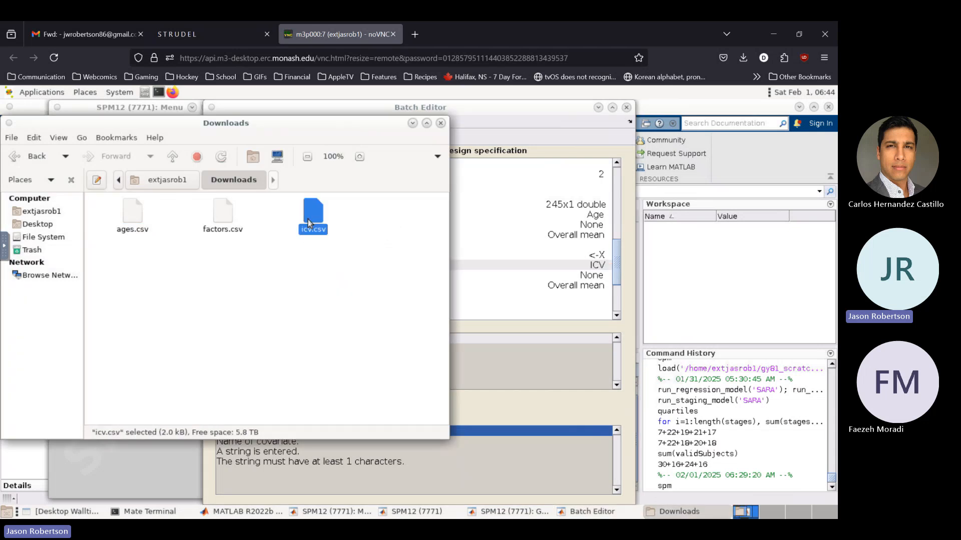
pyautogui.rightClick(307, 219)
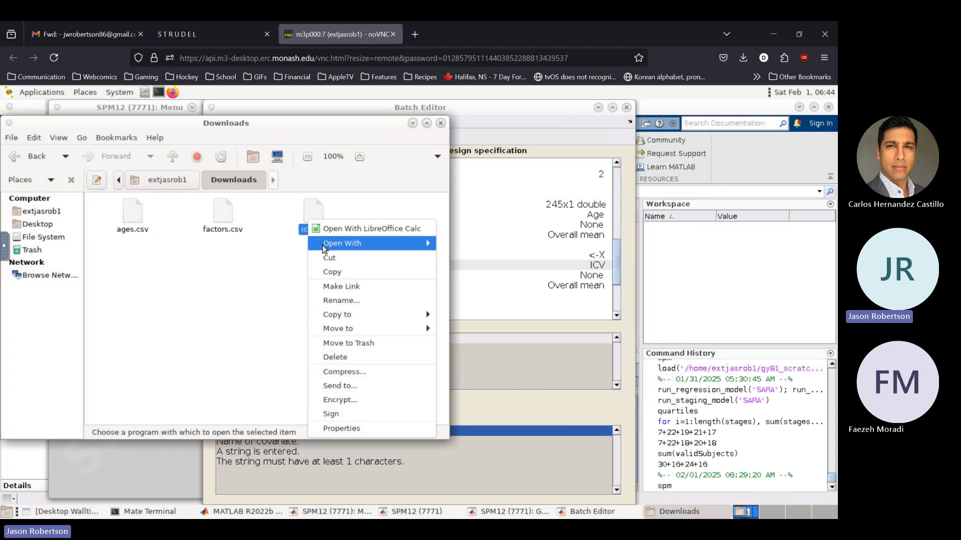
pyautogui.moveTo(325, 244)
pyautogui.click(453, 258)
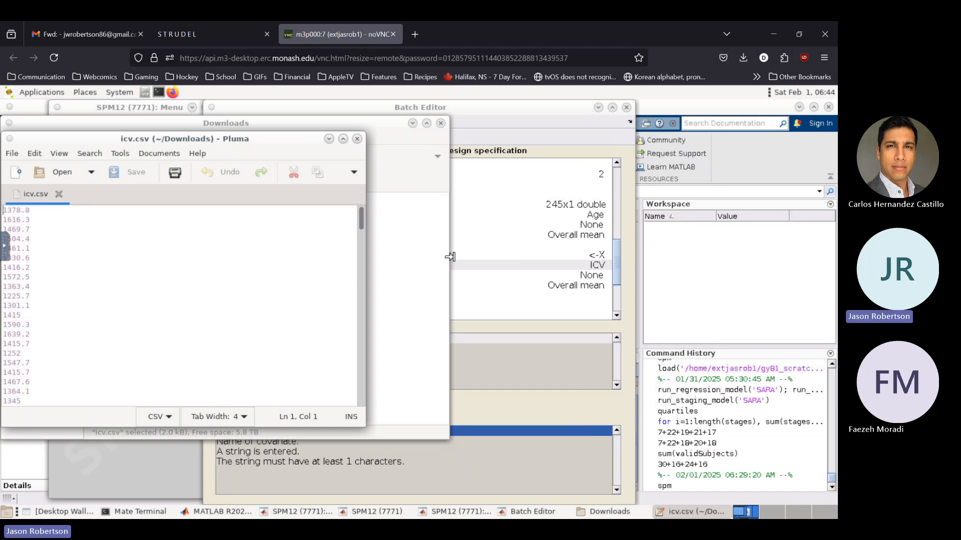
# Copy all values from icv.csv into the ICV covariate's vector in the Batch Editor.
pyautogui.hotkey('ctrl', 'a')
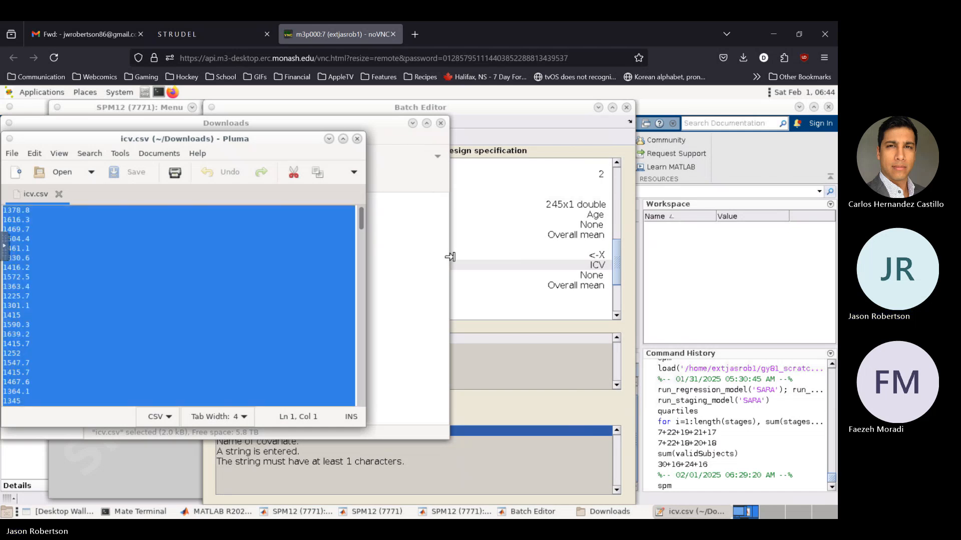
pyautogui.click(598, 259)
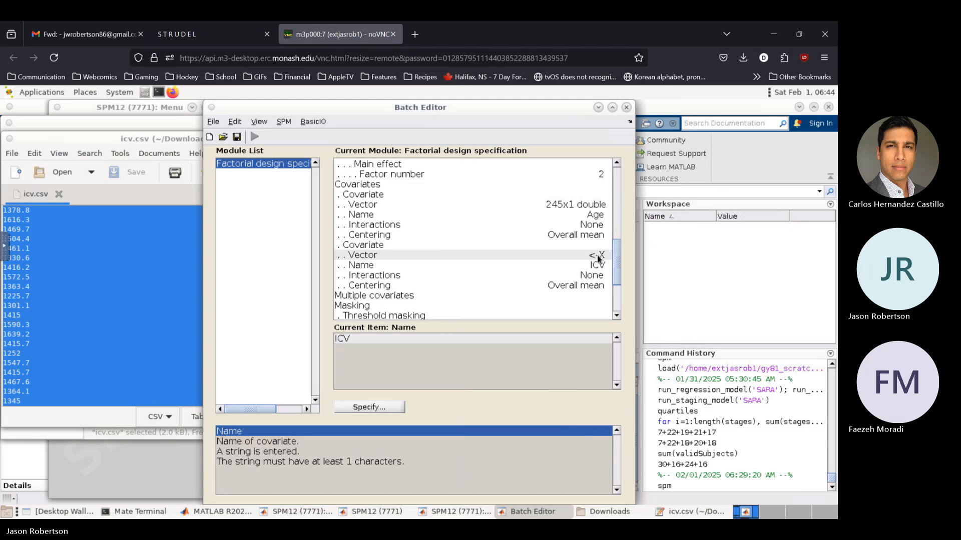
pyautogui.doubleClick(598, 259)
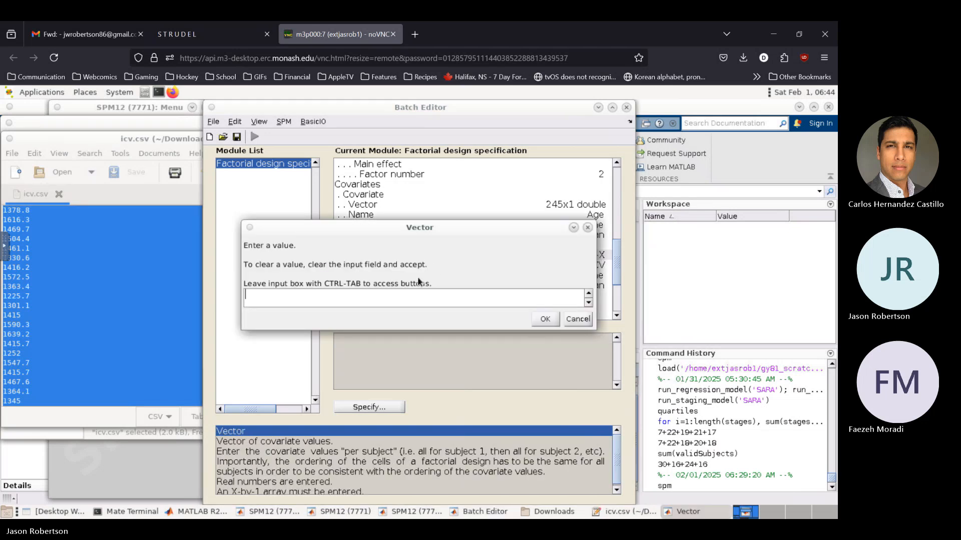
pyautogui.hotkey('ctrl', 'v')
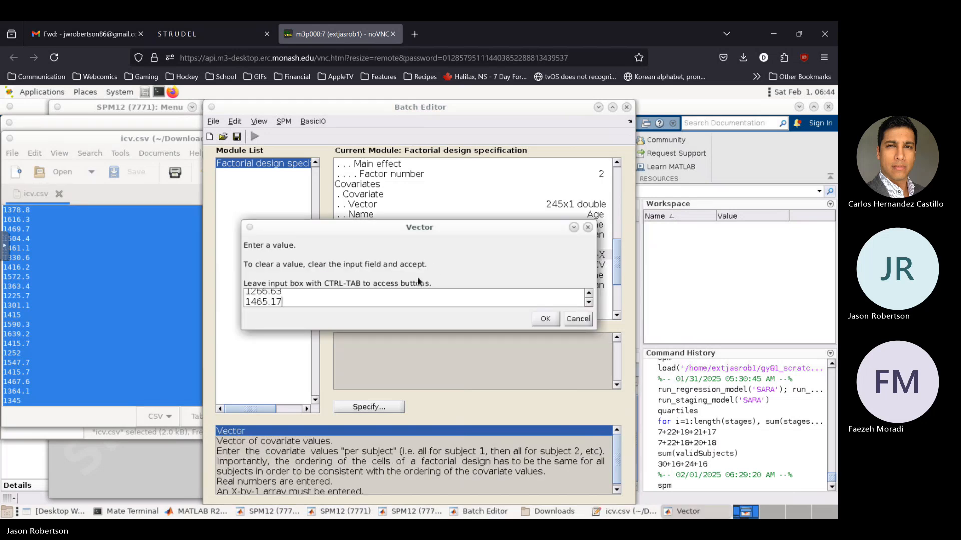
pyautogui.click(545, 319)
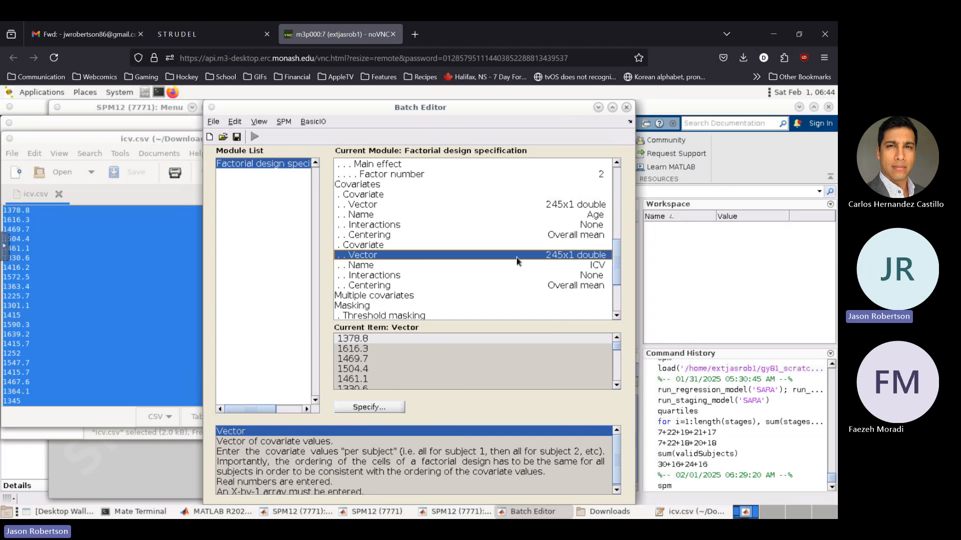
# Open the Explicit Mask file selection under Masking and set its directory to the gy81 folder in the home directory.
pyautogui.scroll(-1, 517, 258)
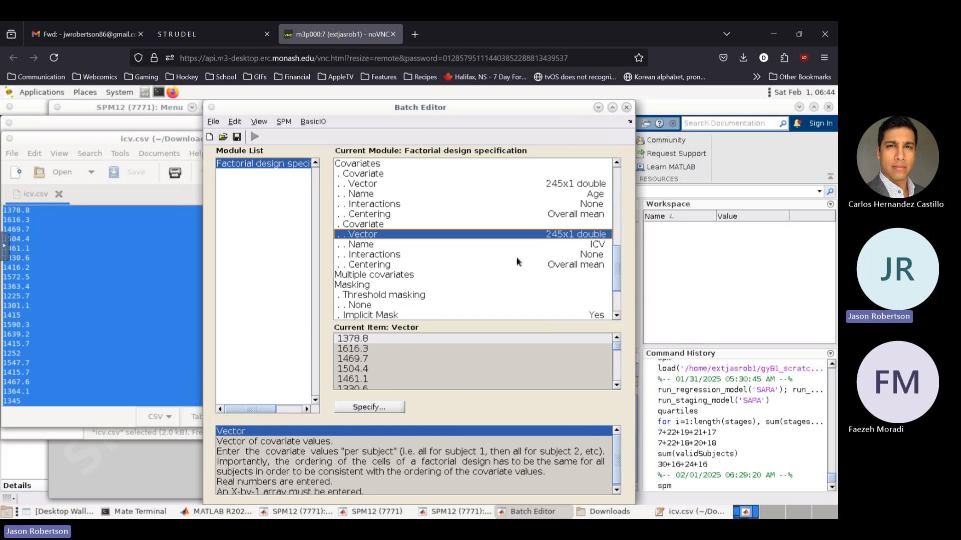
pyautogui.scroll(-1, 516, 258)
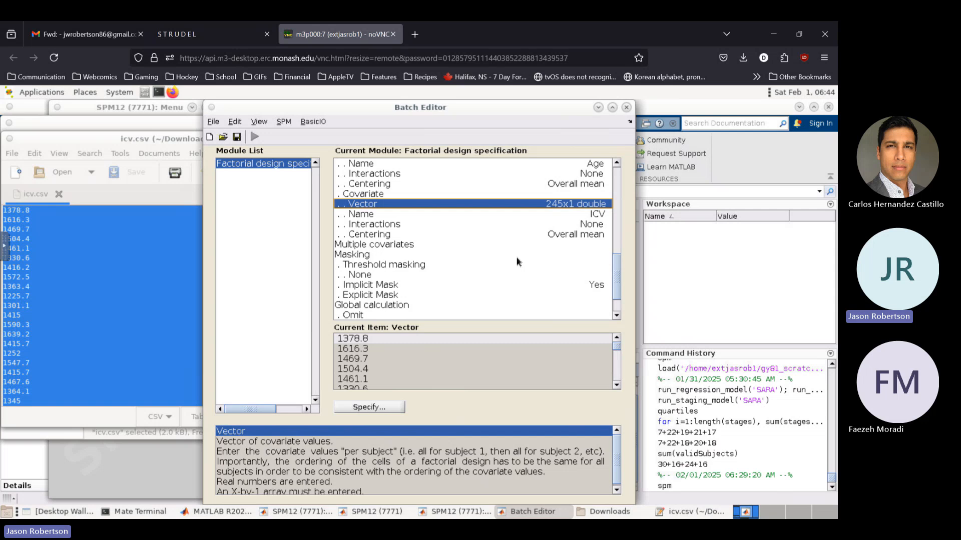
pyautogui.doubleClick(382, 297)
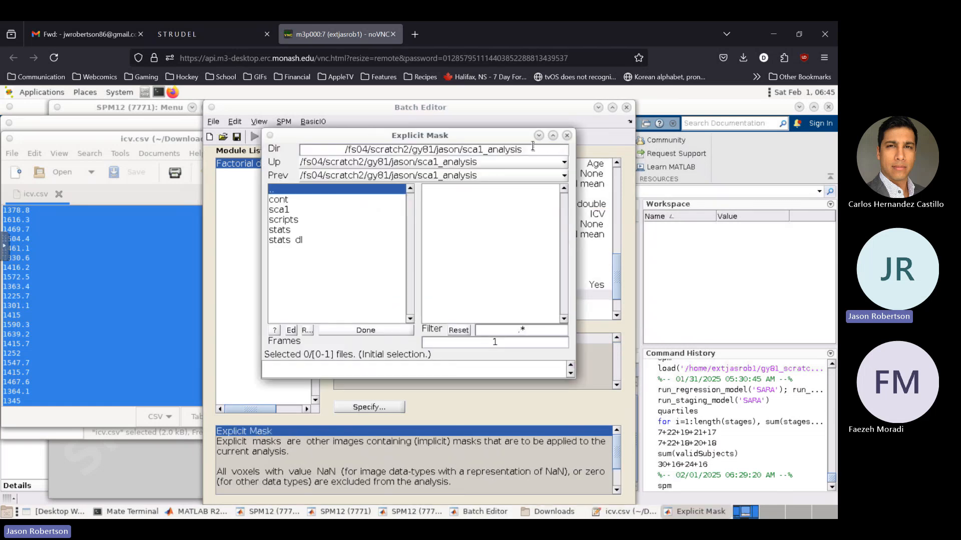
pyautogui.moveTo(531, 149); pyautogui.dragTo(300, 150)
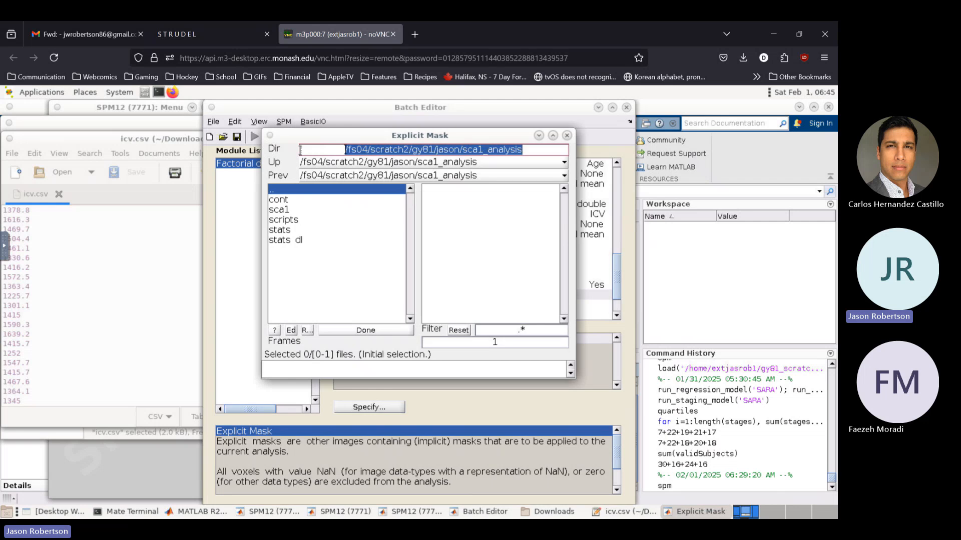
pyautogui.press('BackSpace')
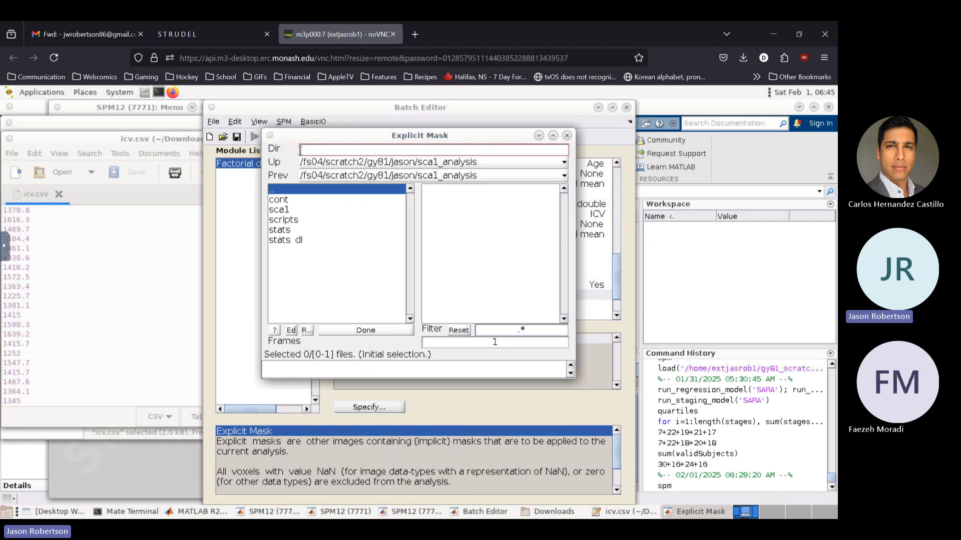
pyautogui.write('/home/extjasrob1/gy81')
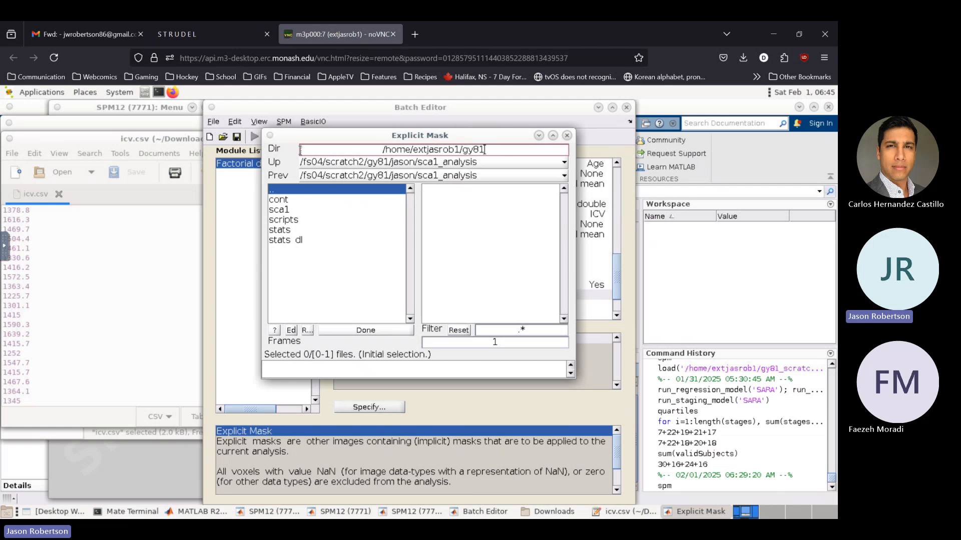
pyautogui.press('Return')
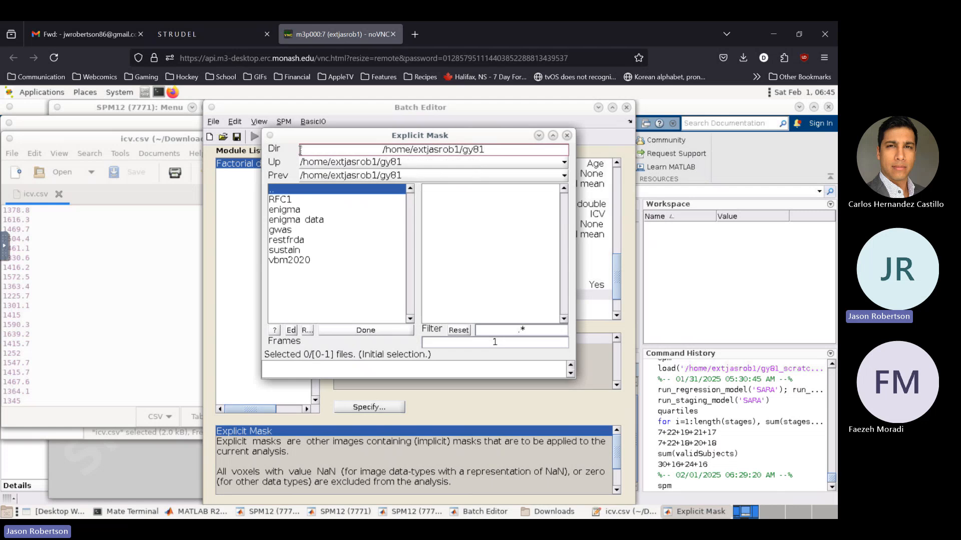
# Choose mwp1_mask.nii from vbm2020/masks/MNI_masks as the explicit mask and accept the selection.
pyautogui.click(311, 258)
pyautogui.click(311, 258)
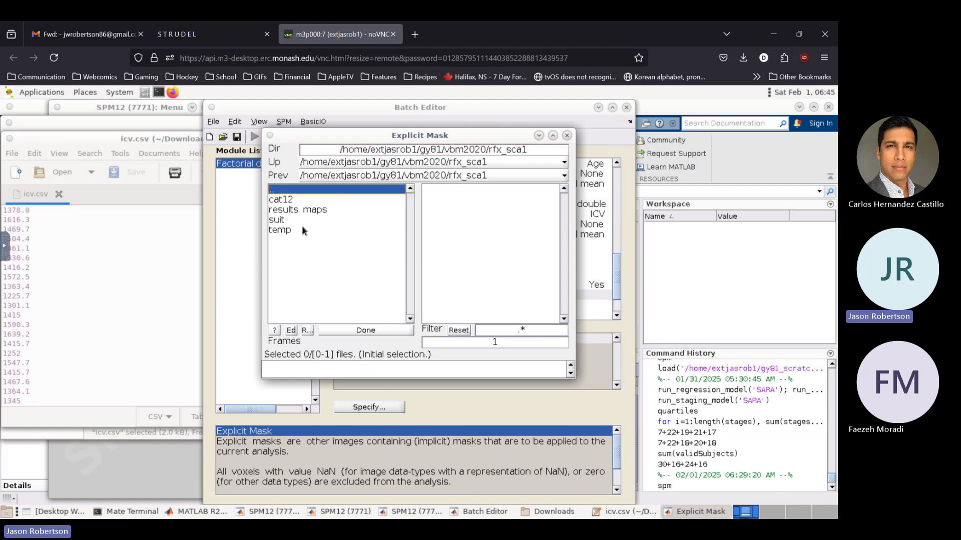
pyautogui.click(275, 190)
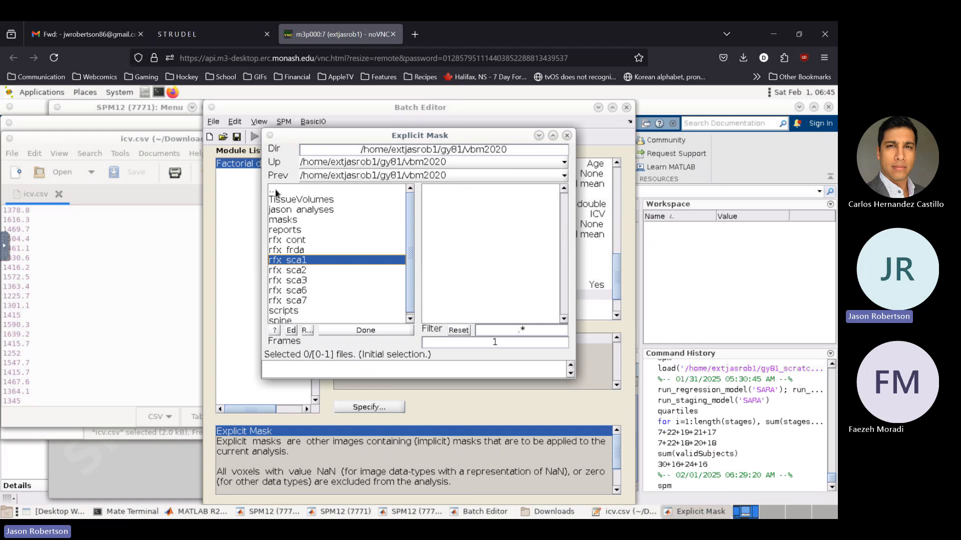
pyautogui.click(281, 223)
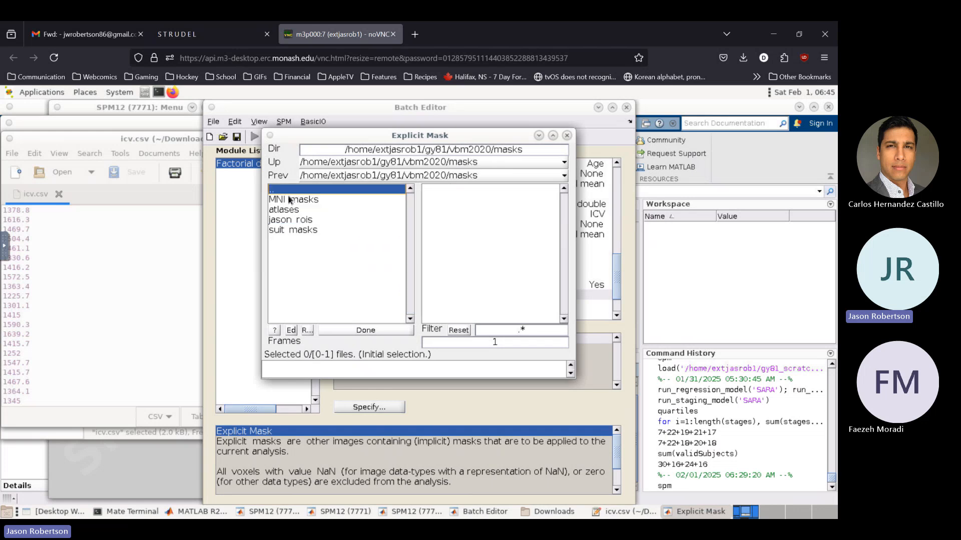
pyautogui.click(289, 200)
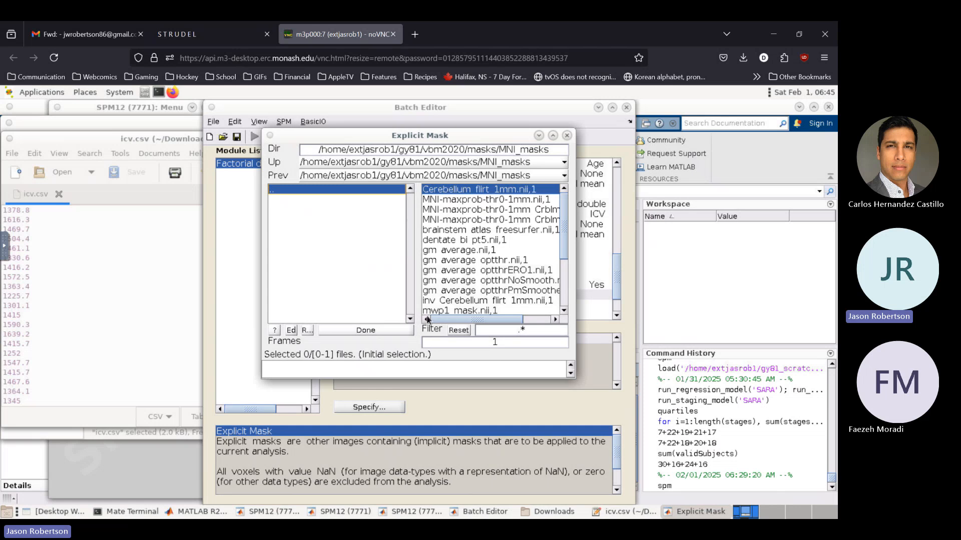
pyautogui.click(456, 312)
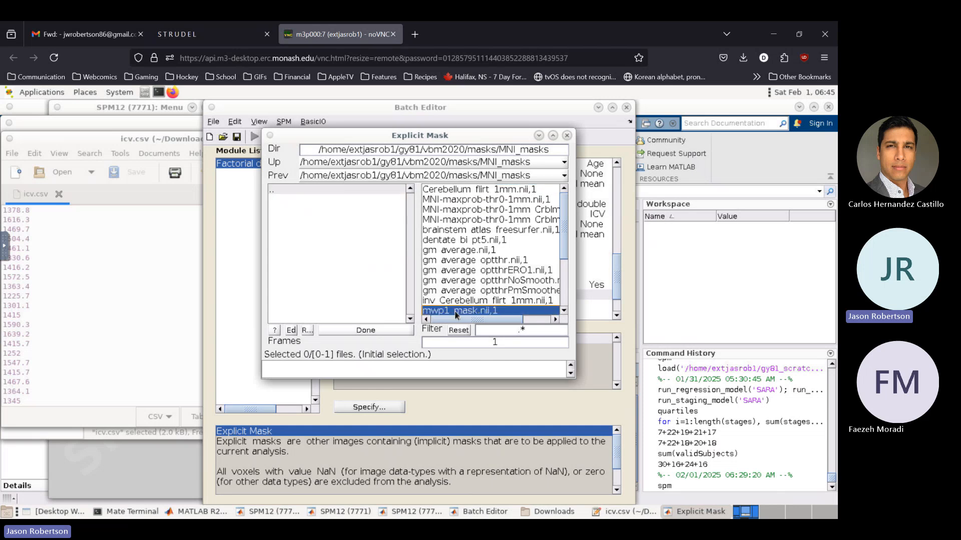
pyautogui.click(353, 331)
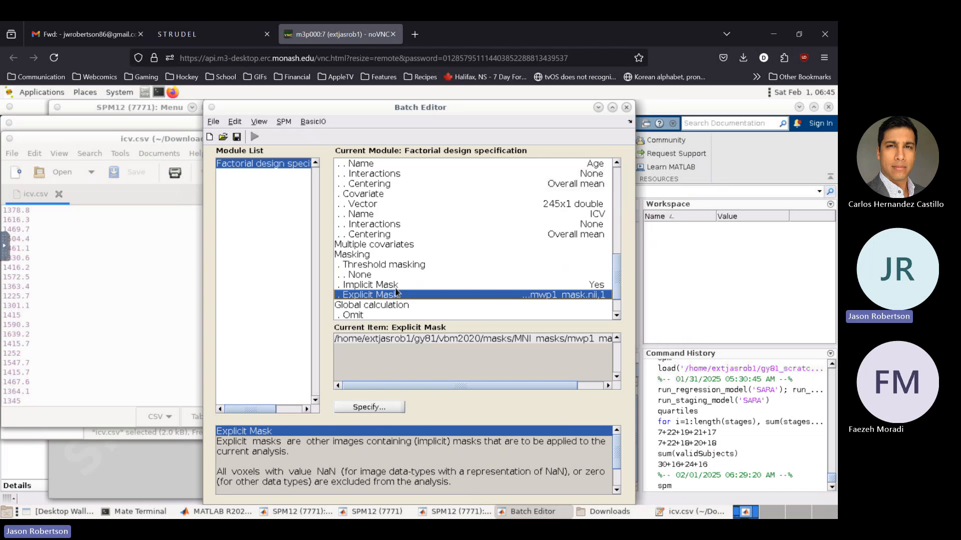
pyautogui.scroll(-4, 395, 291)
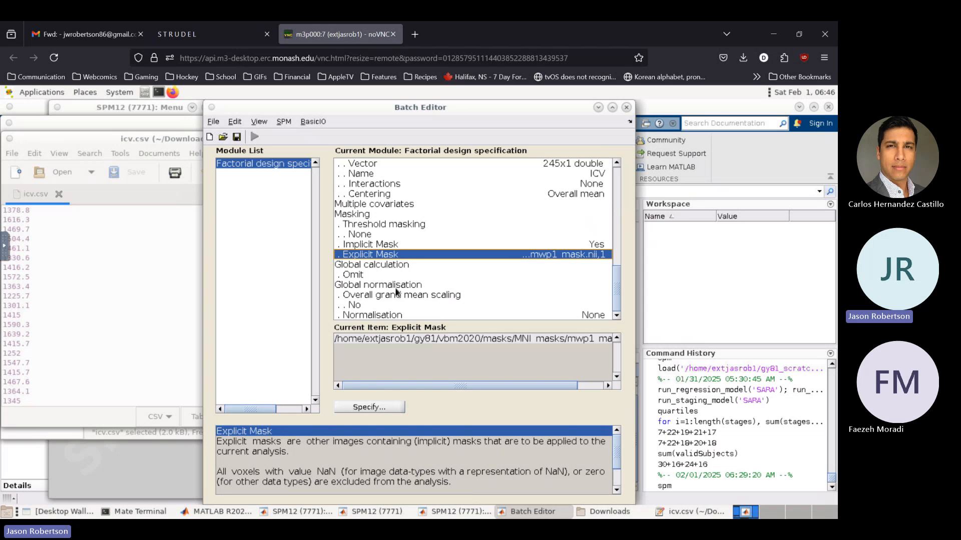
# Set the factorial design's output directory to the stats/test folder inside sca1_analysis.
pyautogui.scroll(6, 449, 166)
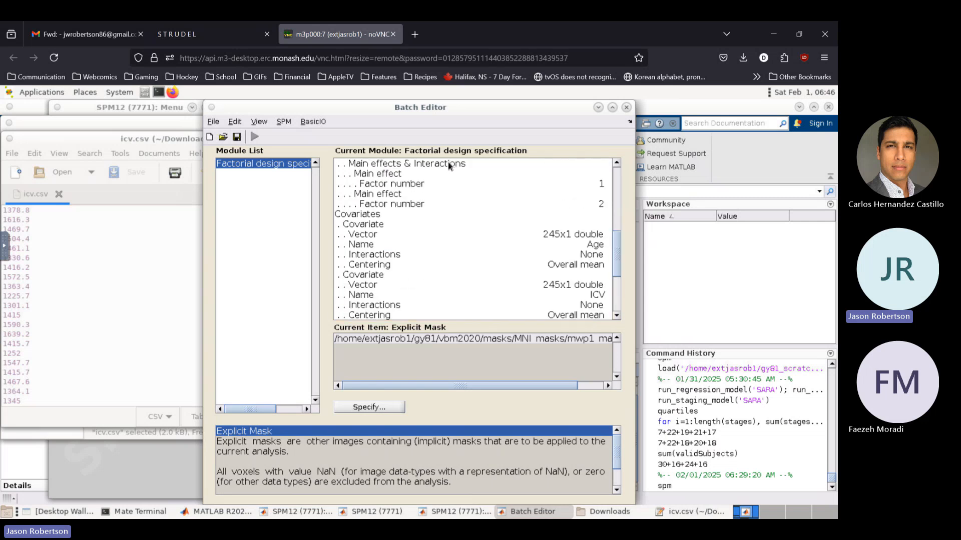
pyautogui.scroll(3, 449, 167)
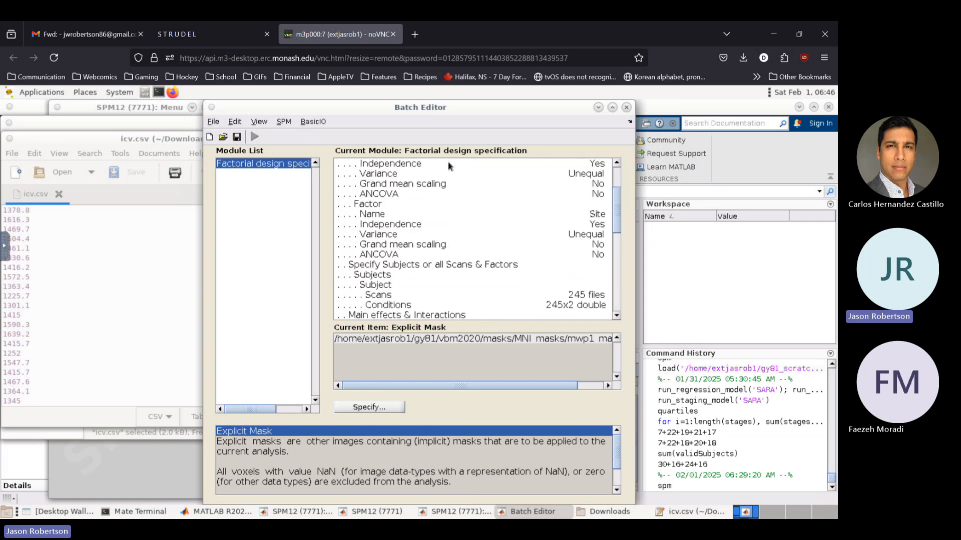
pyautogui.scroll(3, 448, 166)
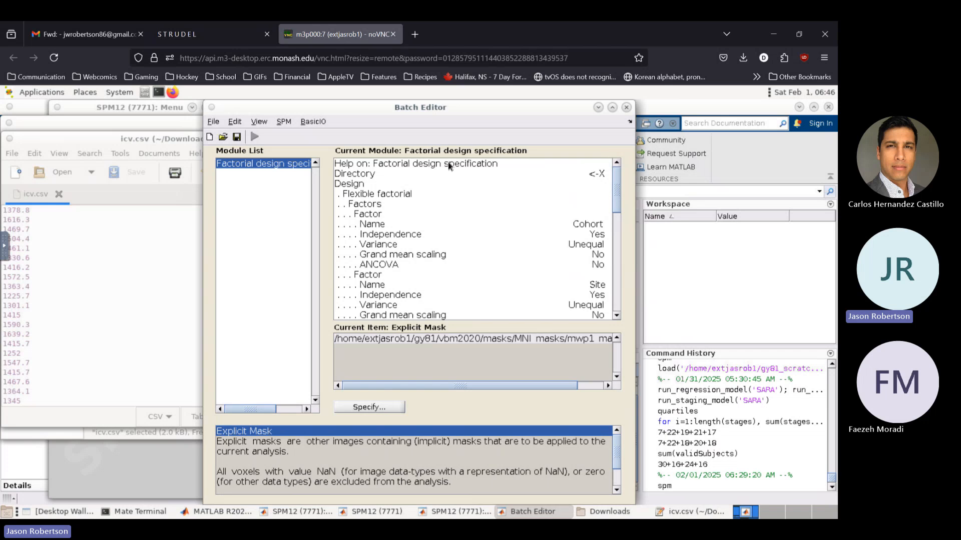
pyautogui.click(379, 173)
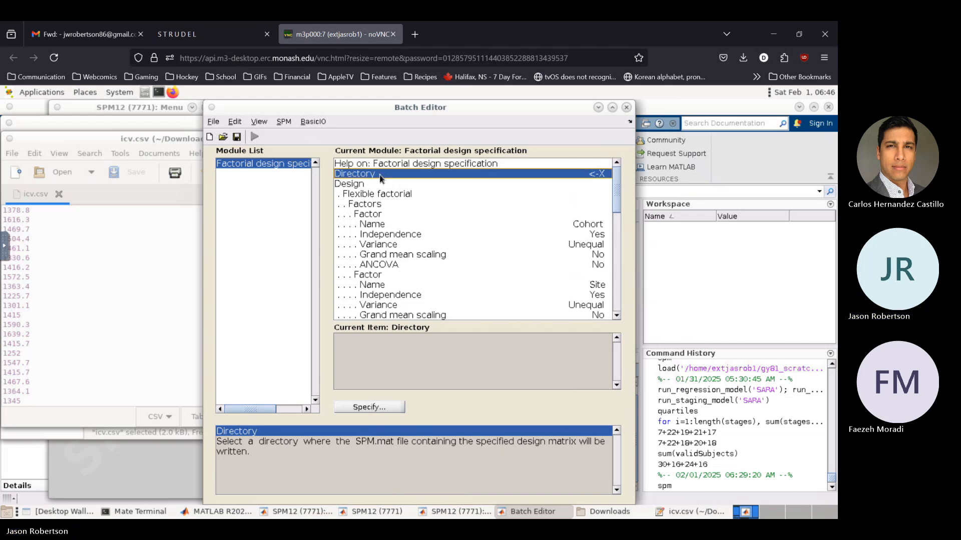
pyautogui.doubleClick(381, 178)
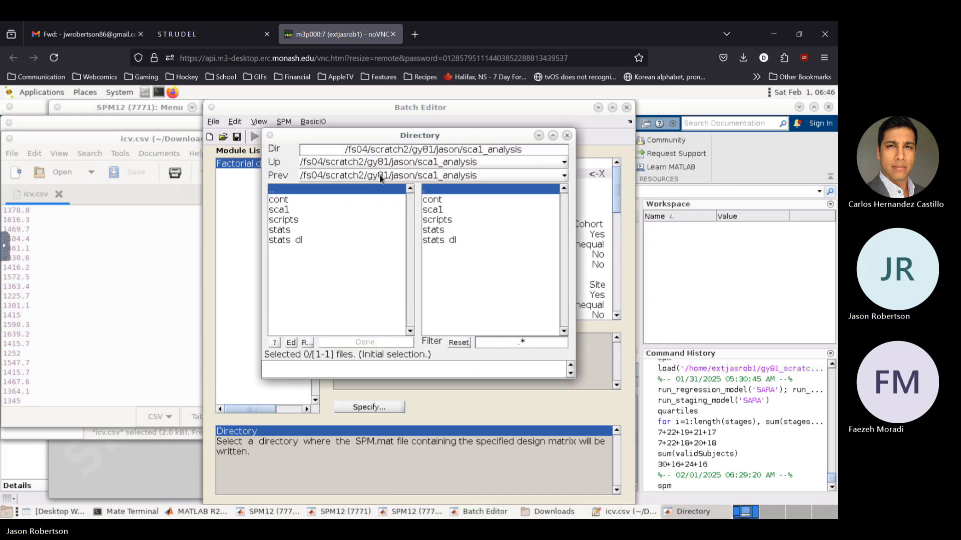
pyautogui.doubleClick(284, 231)
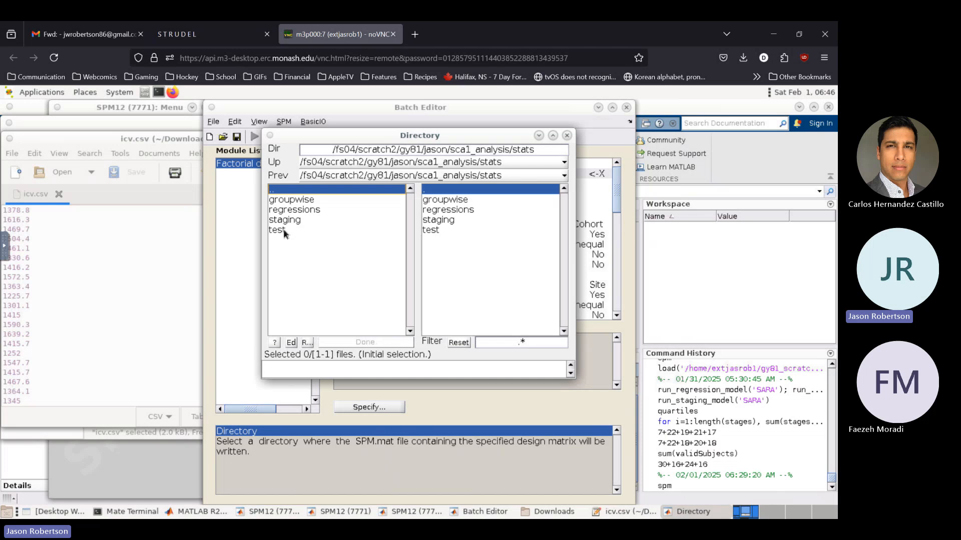
pyautogui.doubleClick(284, 231)
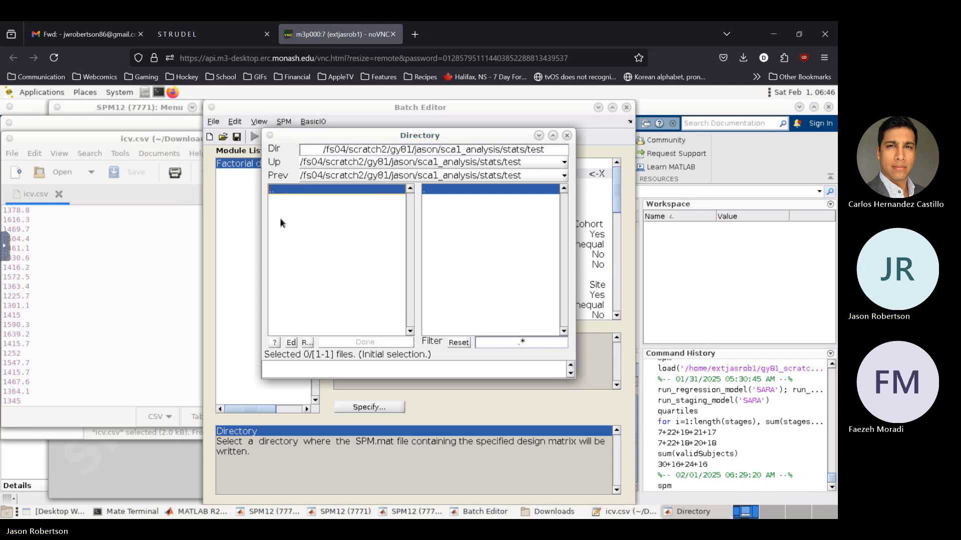
pyautogui.doubleClick(290, 189)
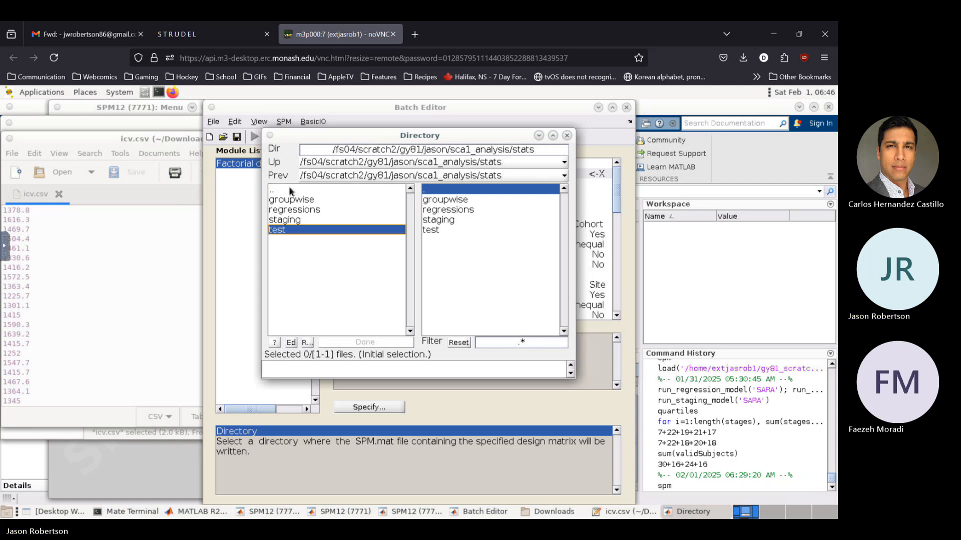
pyautogui.click(437, 233)
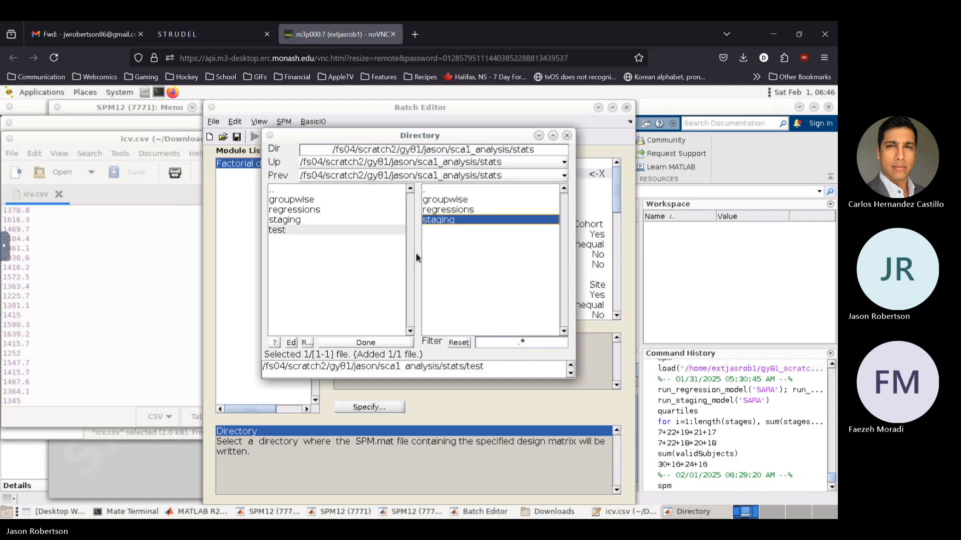
pyautogui.click(360, 344)
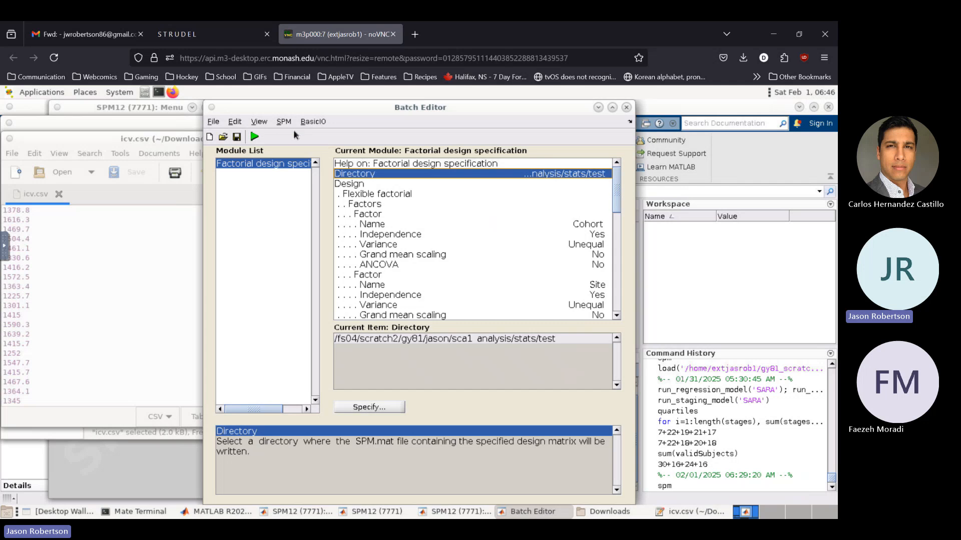
# Show the .m code of the factorial design batch and look through its factor and scan definitions.
pyautogui.click(258, 122)
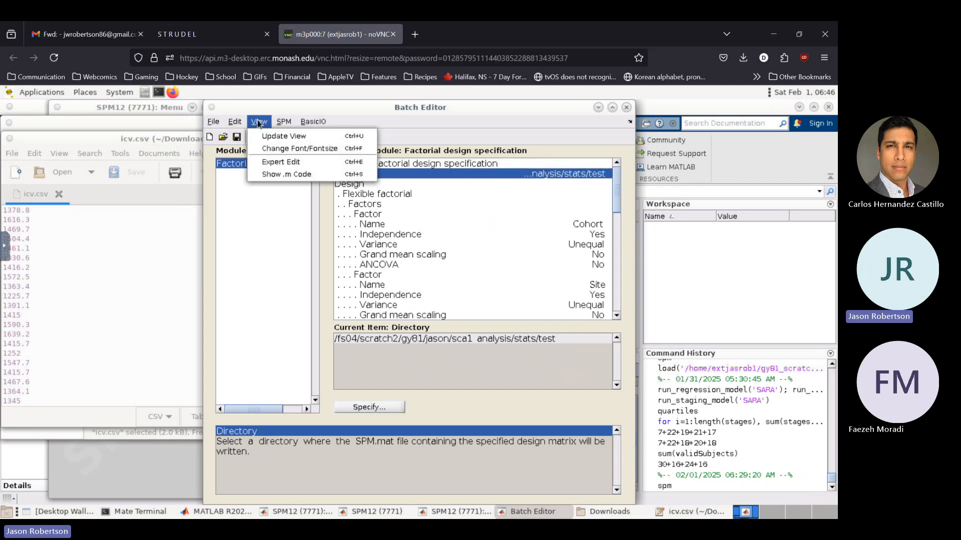
pyautogui.click(267, 175)
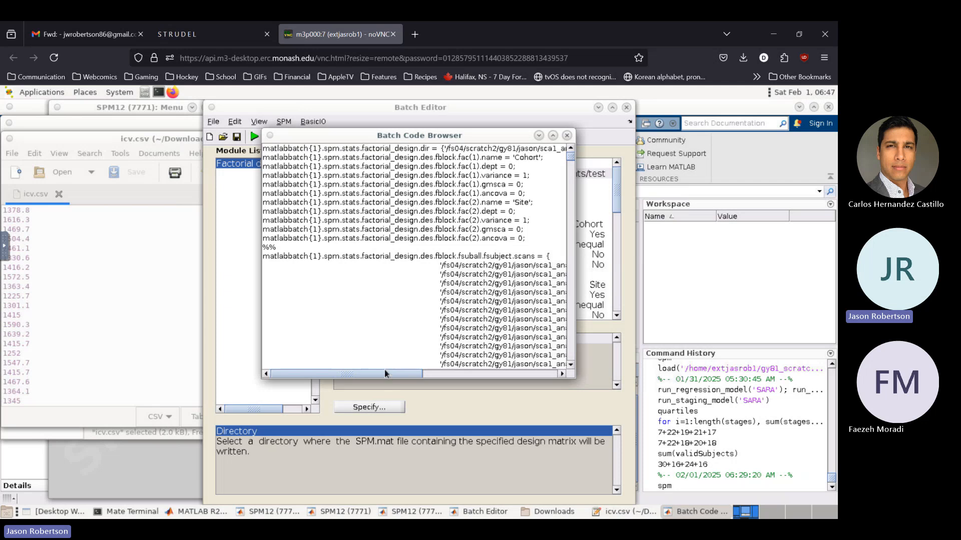
pyautogui.moveTo(384, 374); pyautogui.dragTo(486, 373)
pyautogui.hscroll(-10, 293, 359)
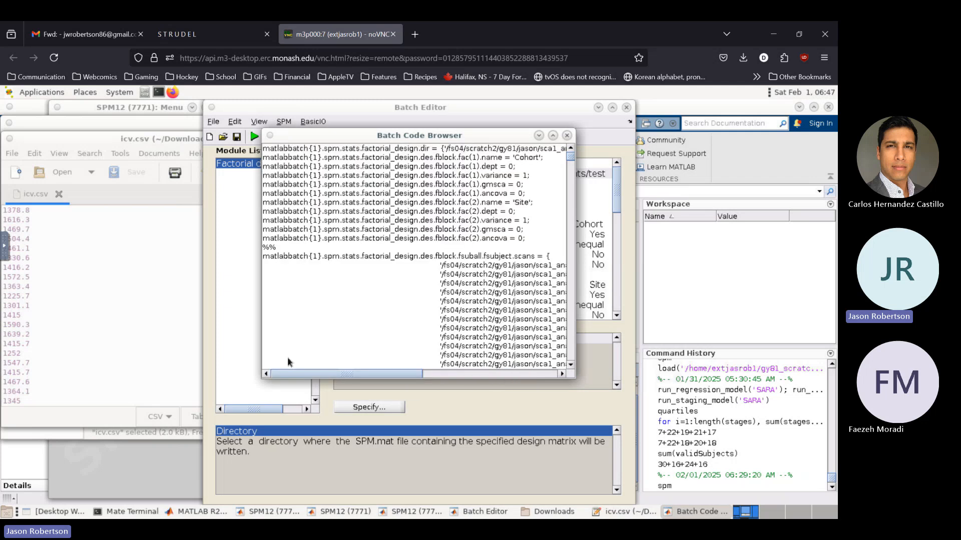
pyautogui.moveTo(574, 160); pyautogui.dragTo(558, 175)
pyautogui.click(569, 153)
# Switch to MATLAB, open spm_groupwise_model.m from the scripts/stats folder in the Editor, and maximize the window.
pyautogui.click(700, 105)
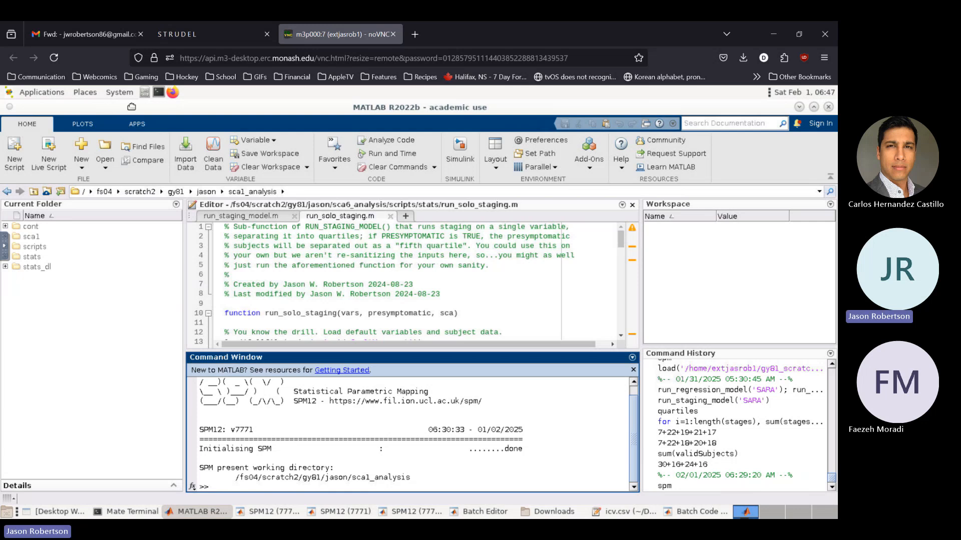
pyautogui.moveTo(170, 143); pyautogui.dragTo(170, 126)
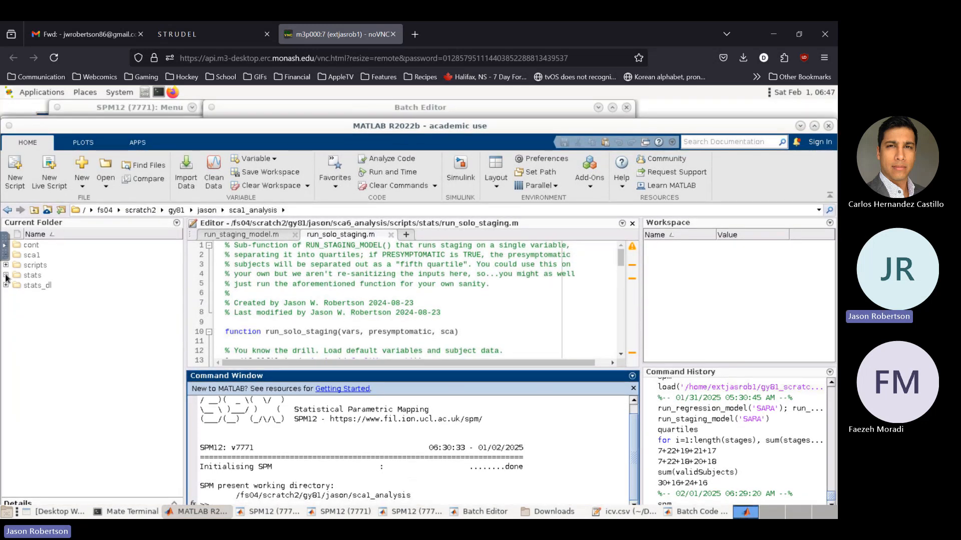
pyautogui.click(6, 275)
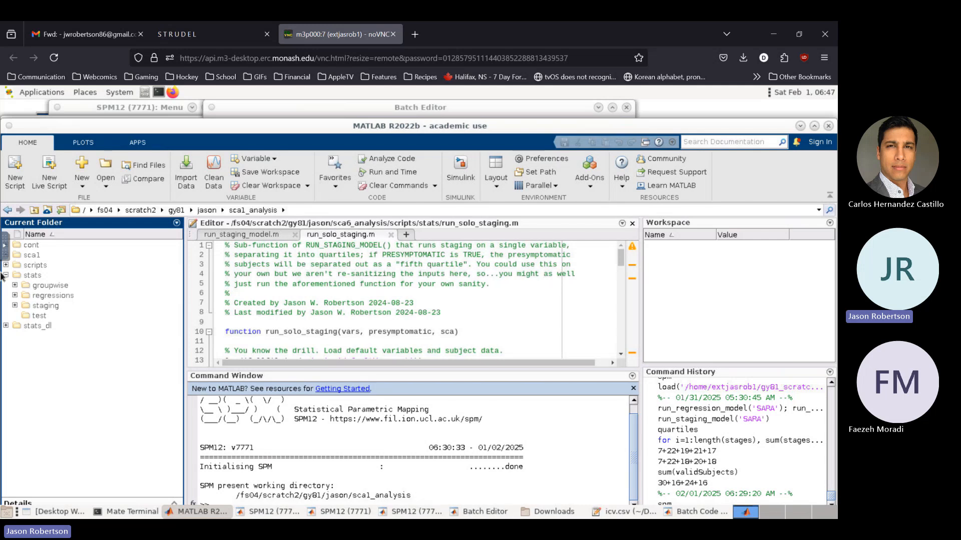
pyautogui.click(6, 273)
pyautogui.click(6, 266)
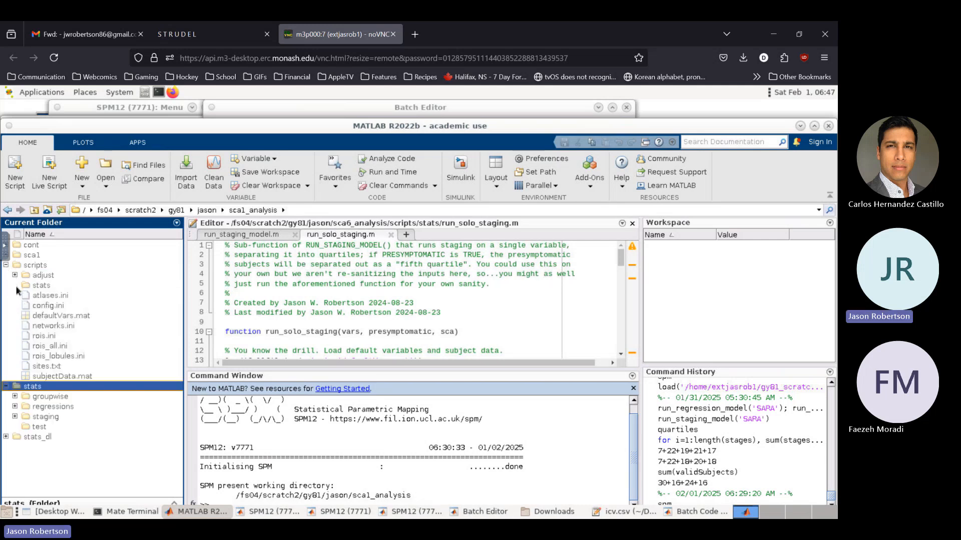
pyautogui.click(15, 285)
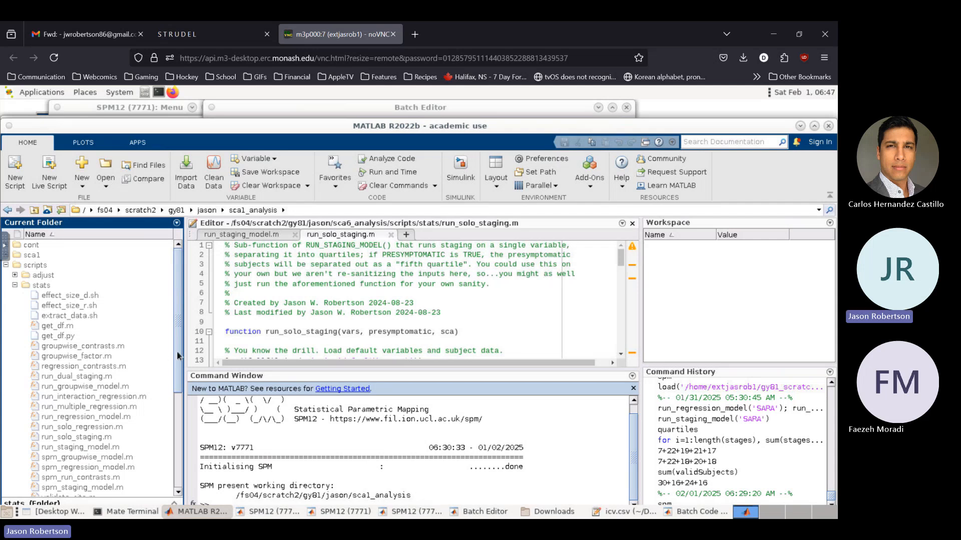
pyautogui.moveTo(176, 359); pyautogui.dragTo(178, 415)
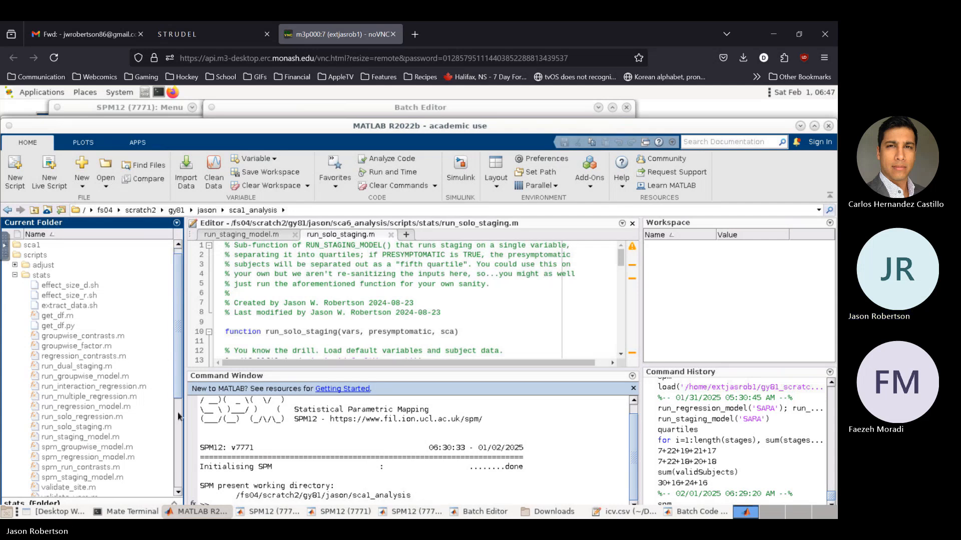
pyautogui.scroll(1, 97, 366)
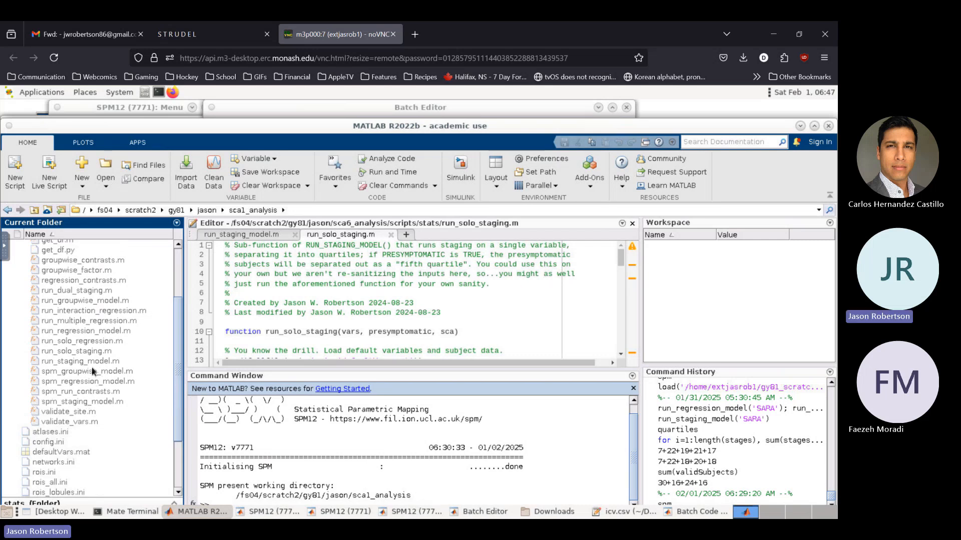
pyautogui.click(93, 373)
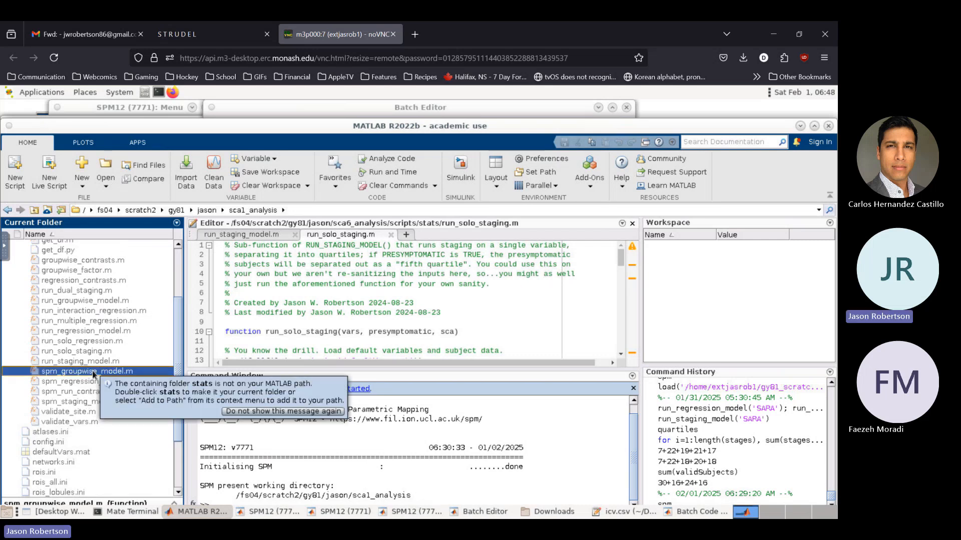
pyautogui.doubleClick(93, 373)
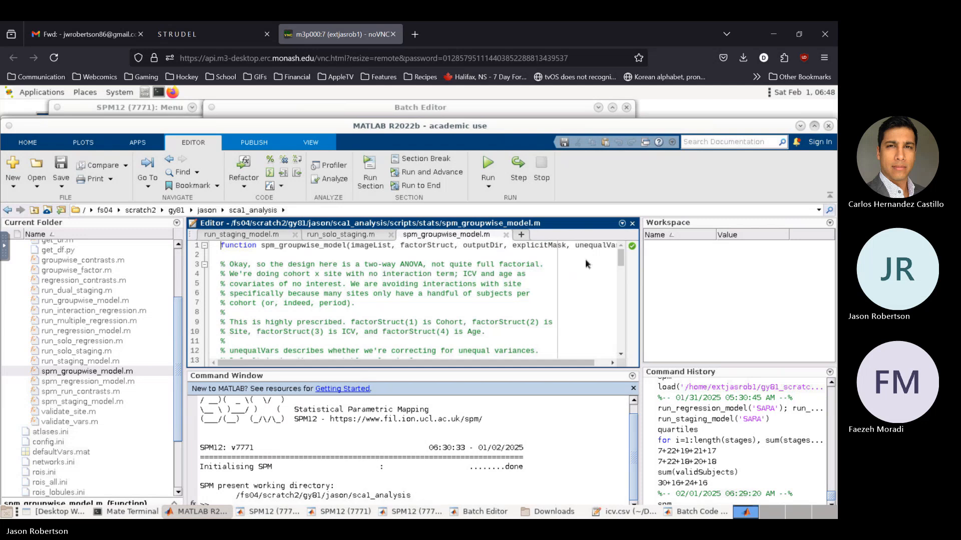
pyautogui.click(814, 125)
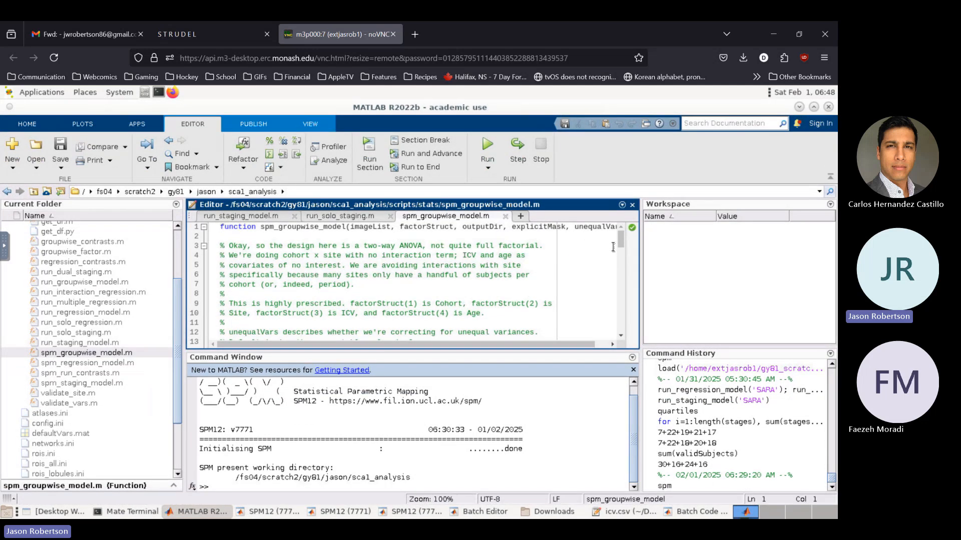
# Compare the output directory and Cohort factor lines of spm_groupwise_model.m with the generated batch code.
pyautogui.moveTo(623, 240); pyautogui.dragTo(621, 256)
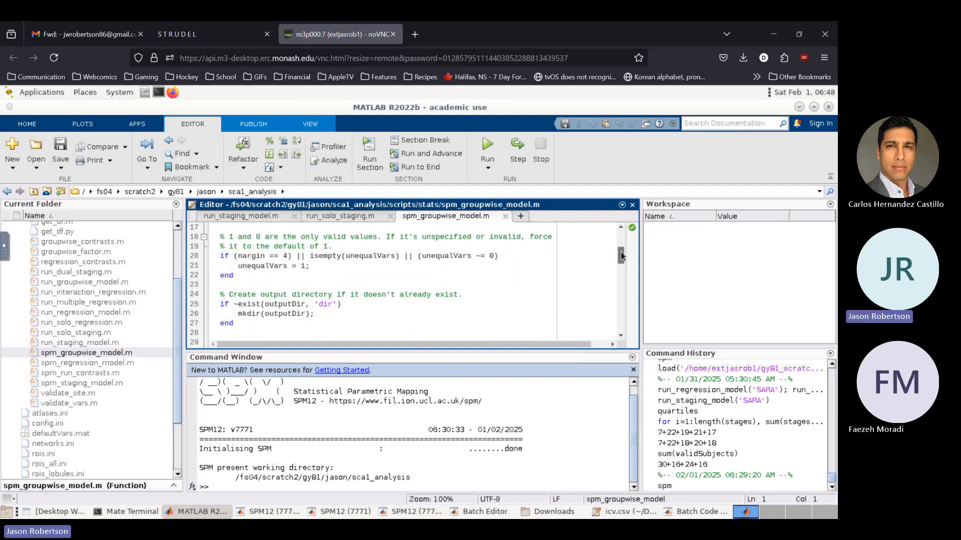
pyautogui.scroll(-5, 626, 260)
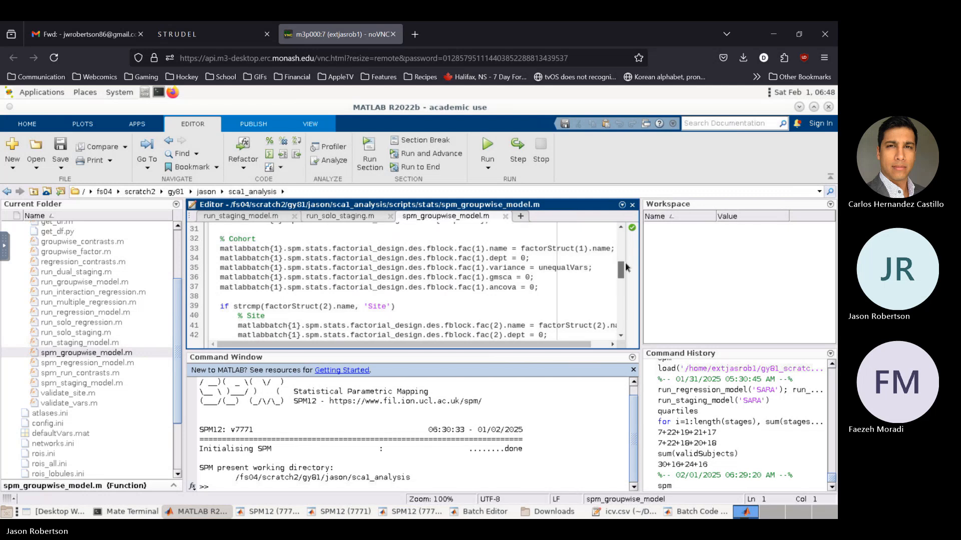
pyautogui.scroll(1, 626, 262)
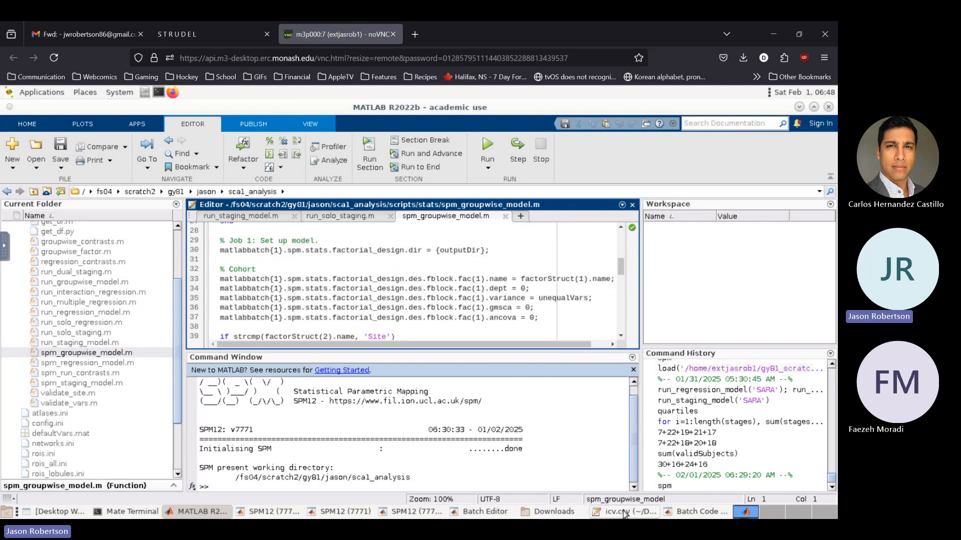
pyautogui.click(679, 515)
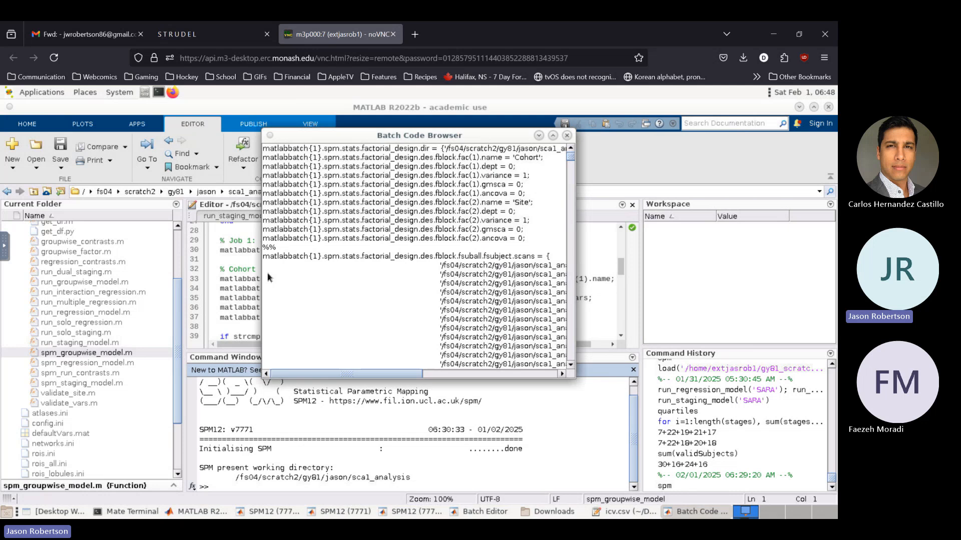
pyautogui.click(232, 288)
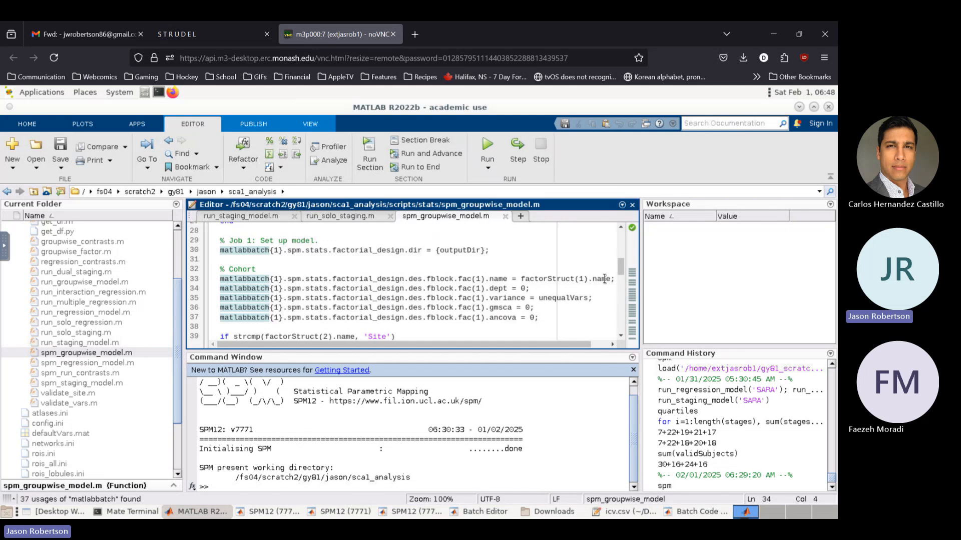
pyautogui.click(324, 260)
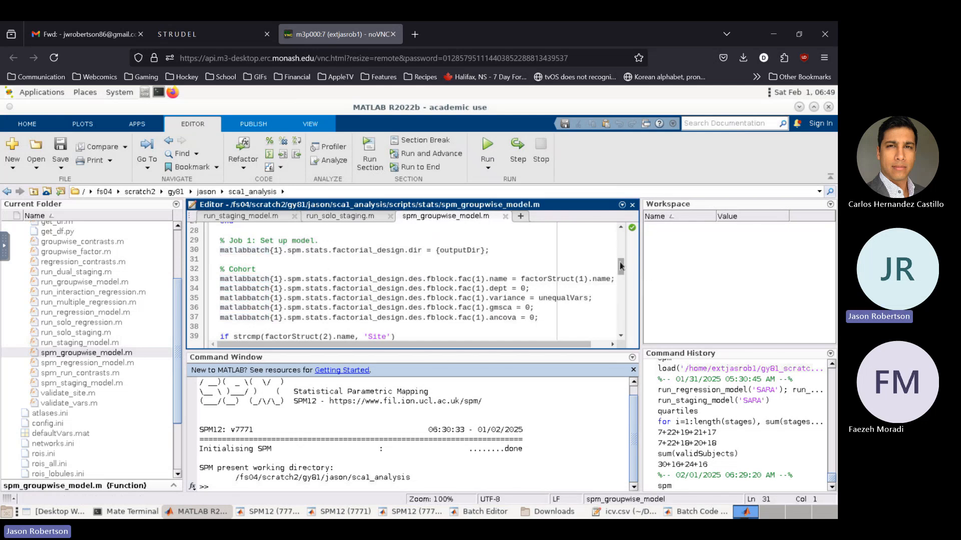
# Examine the Site factor and main effects lines of spm_groupwise_model.m, and the ICV covariate values in the batch code.
pyautogui.moveTo(621, 265); pyautogui.dragTo(623, 280)
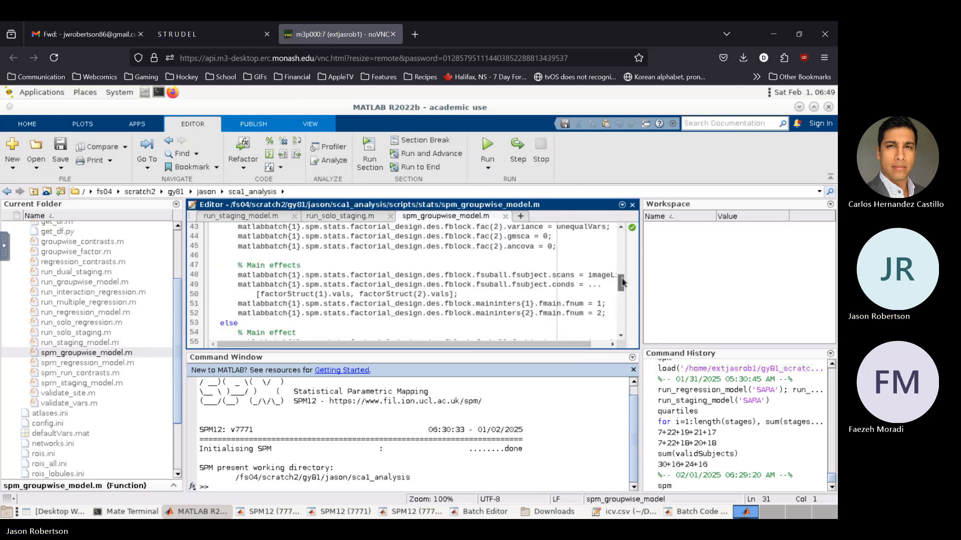
pyautogui.scroll(4, 623, 279)
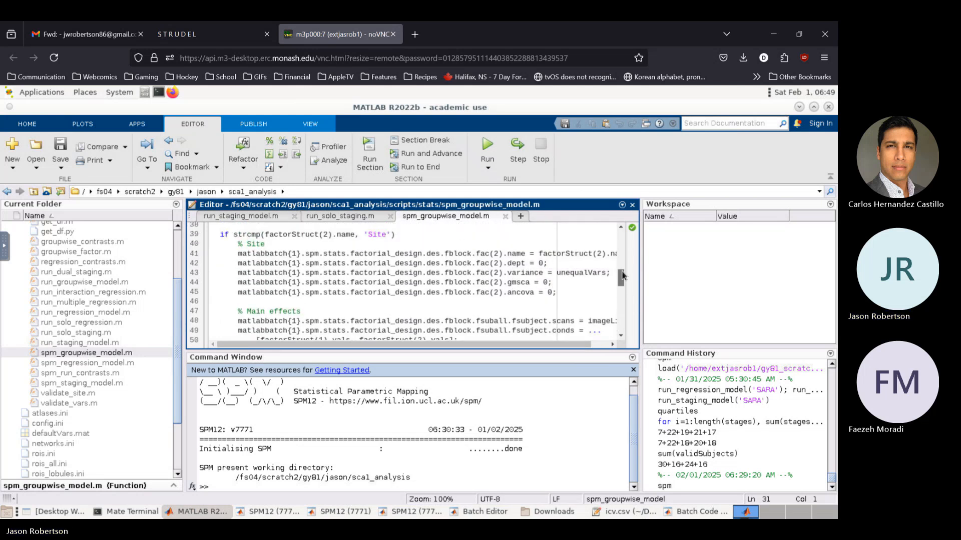
pyautogui.scroll(-4, 623, 281)
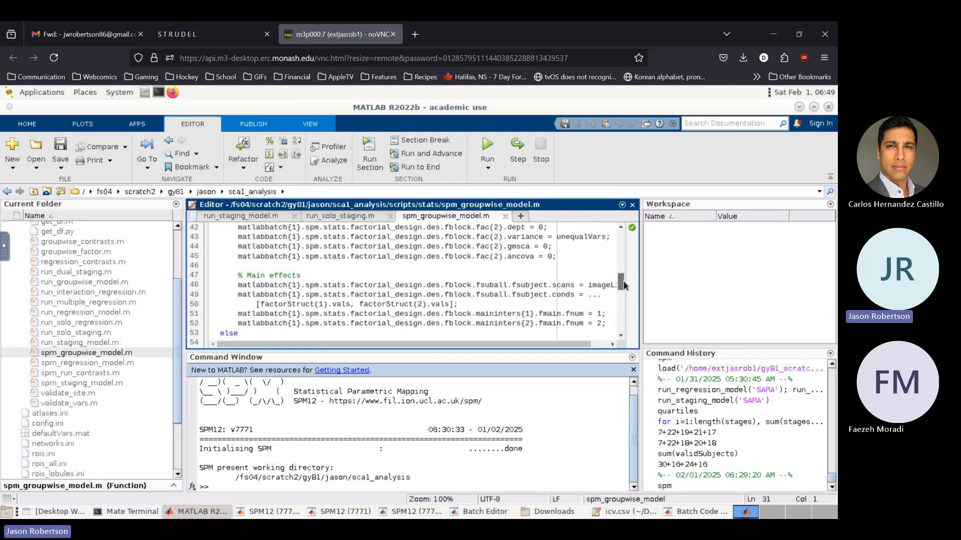
pyautogui.scroll(1, 624, 285)
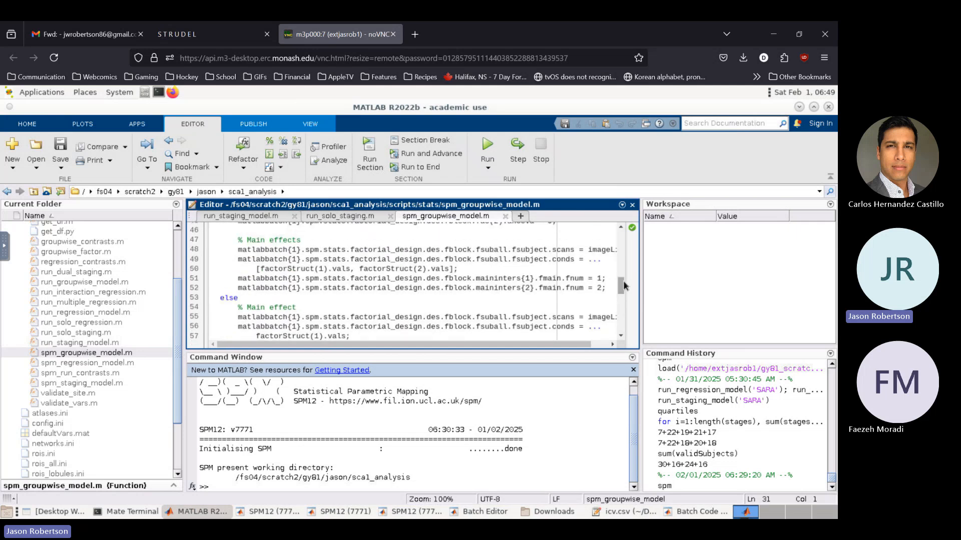
pyautogui.click(682, 514)
pyautogui.moveTo(571, 161); pyautogui.dragTo(556, 339)
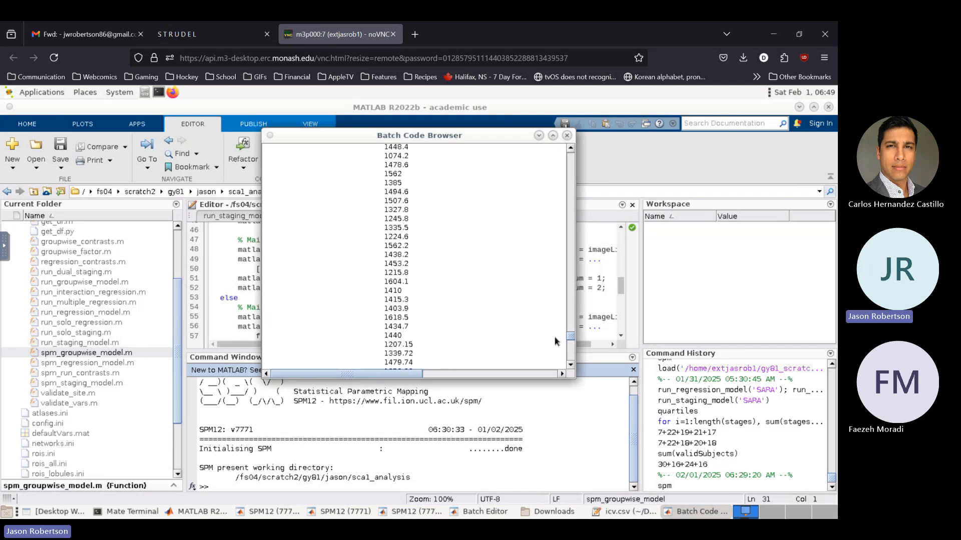
pyautogui.click(620, 287)
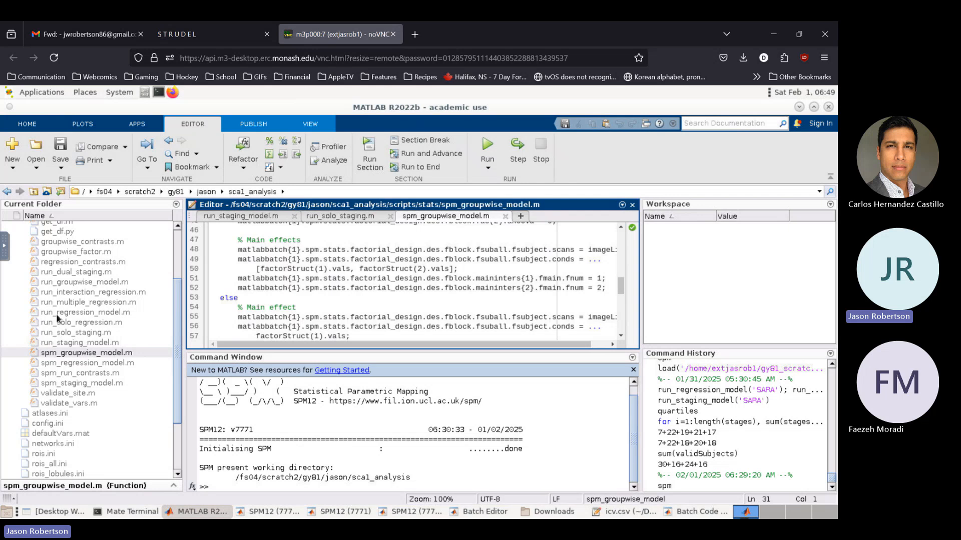
# Open run_groupwise_model.m from the scripts/stats folder and review its header comments and default argument values.
pyautogui.click(56, 284)
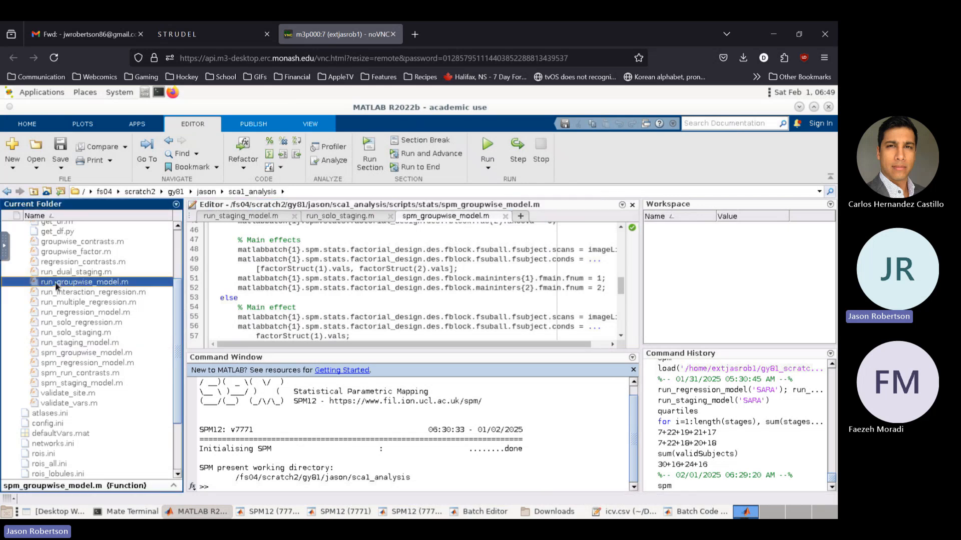
pyautogui.doubleClick(56, 284)
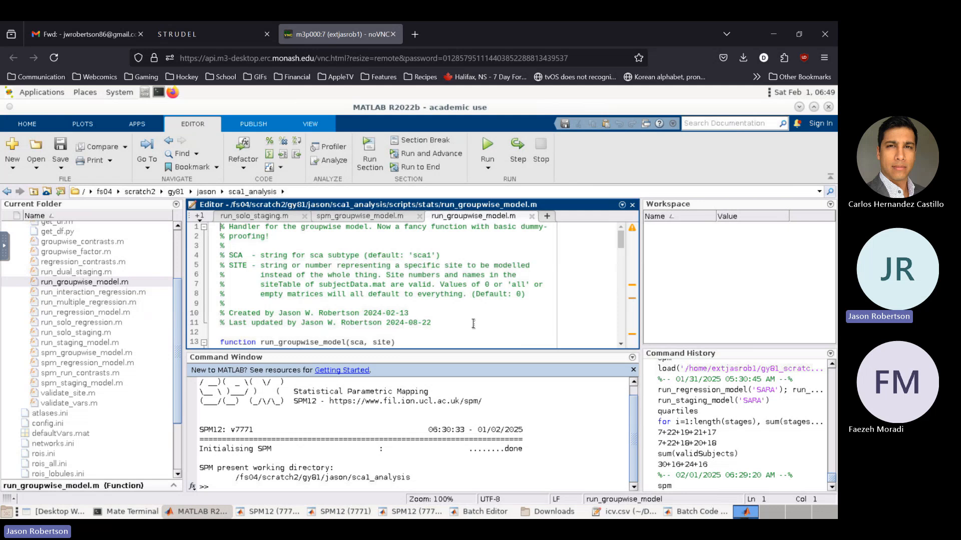
pyautogui.scroll(-1, 474, 324)
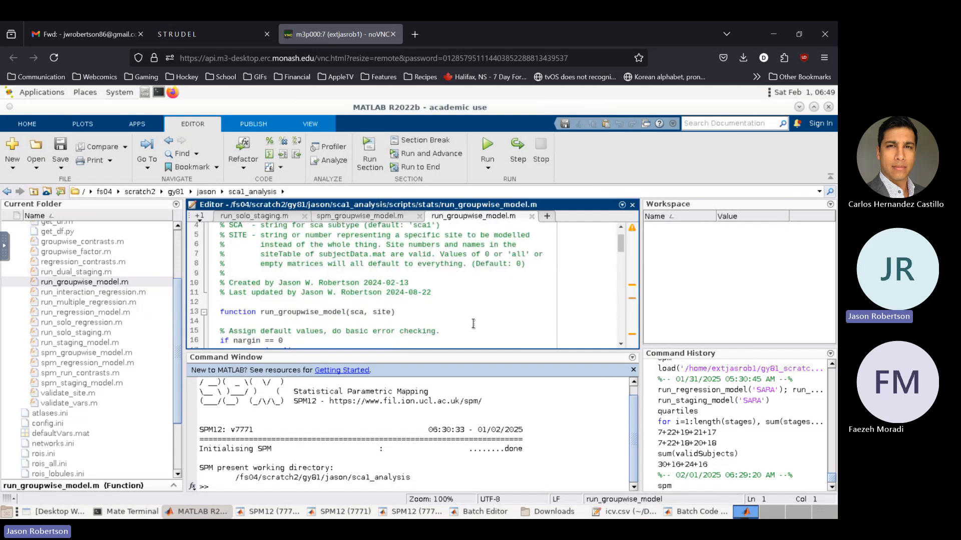
pyautogui.scroll(-1, 474, 323)
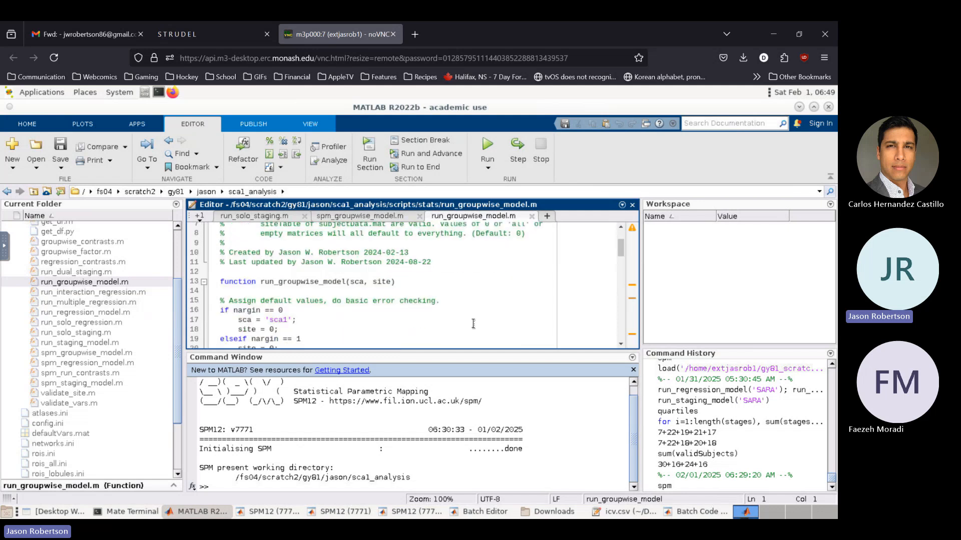
pyautogui.scroll(-1, 473, 324)
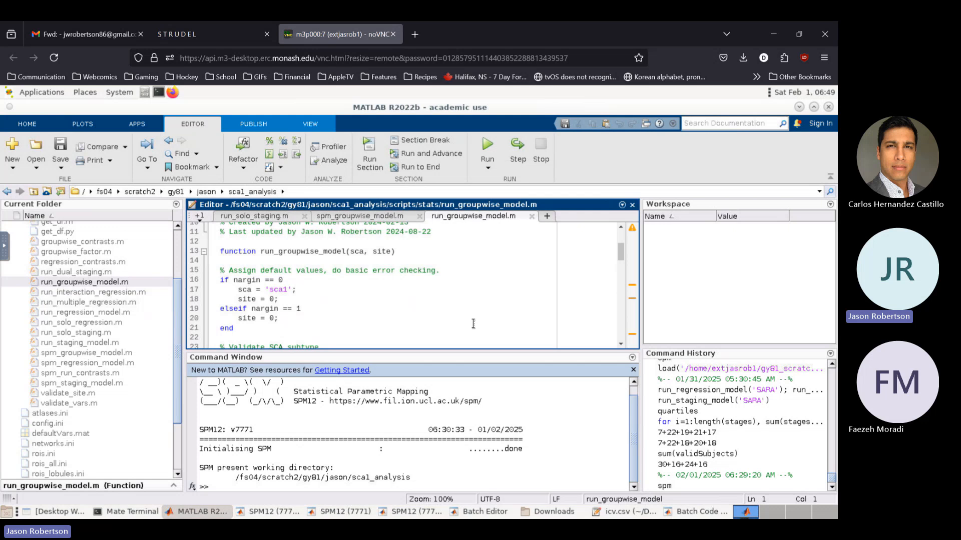
pyautogui.scroll(-1, 474, 324)
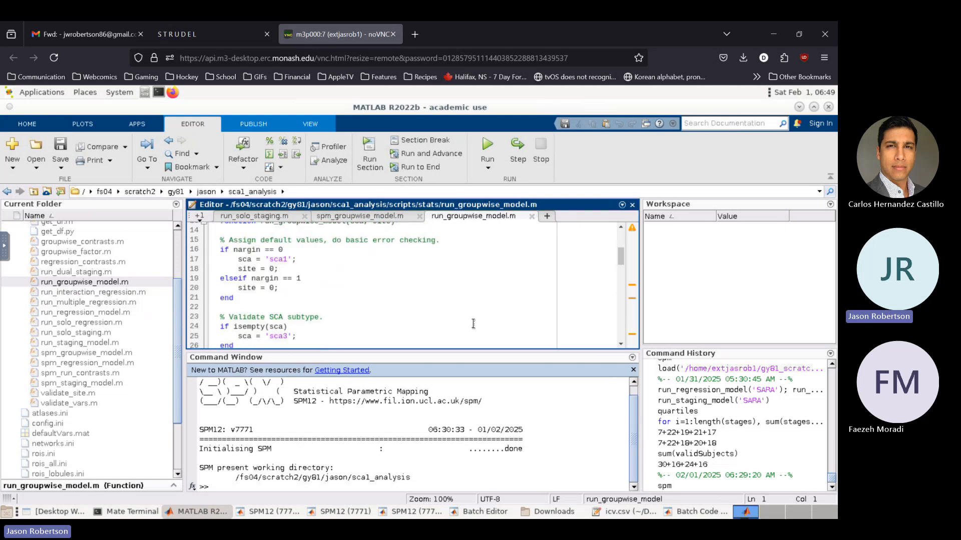
pyautogui.scroll(-1, 473, 324)
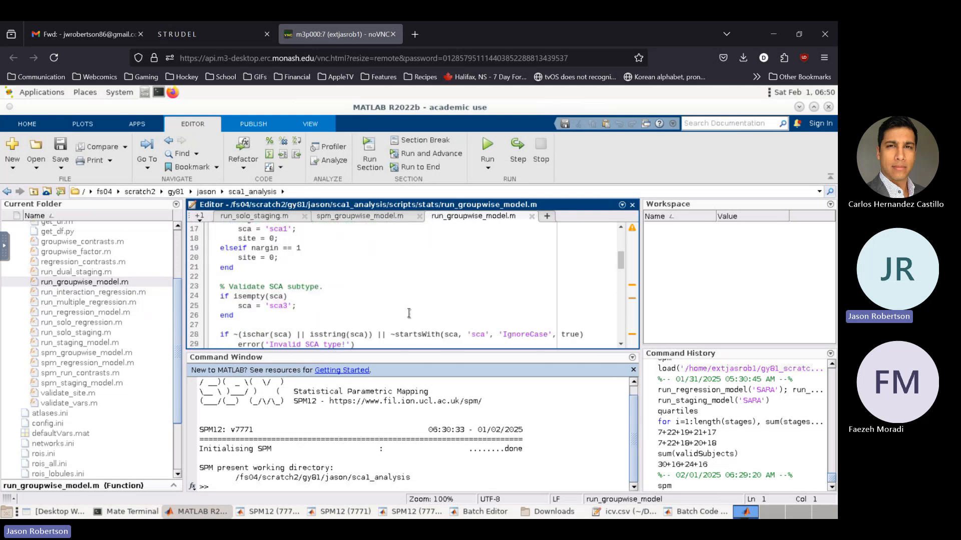
# Change the fallback for an empty SCA subtype to 'sca1' in run_groupwise_model.m and save the script.
pyautogui.click(288, 305)
pyautogui.press('BackSpace')
pyautogui.write('1')
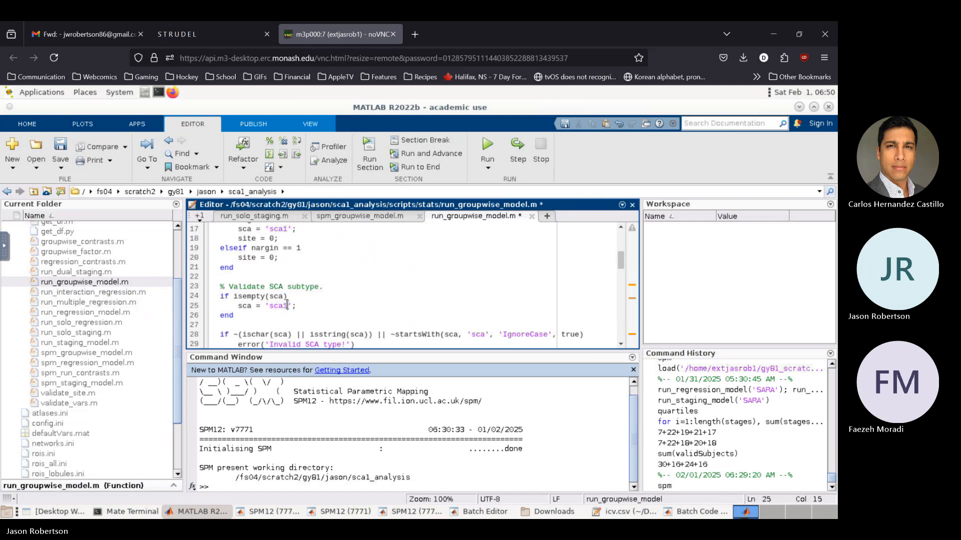
pyautogui.scroll(-1, 287, 305)
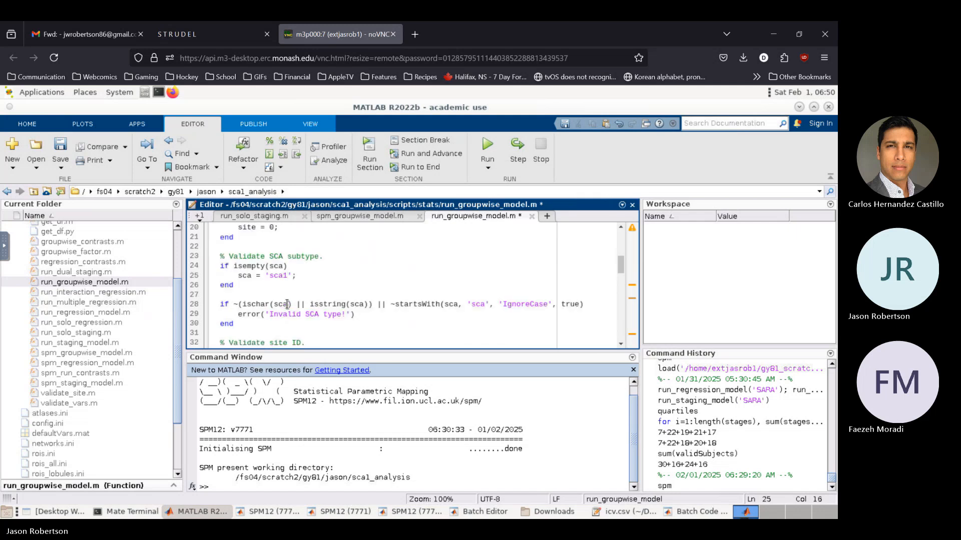
pyautogui.scroll(-1, 287, 304)
pyautogui.scroll(-2, 287, 304)
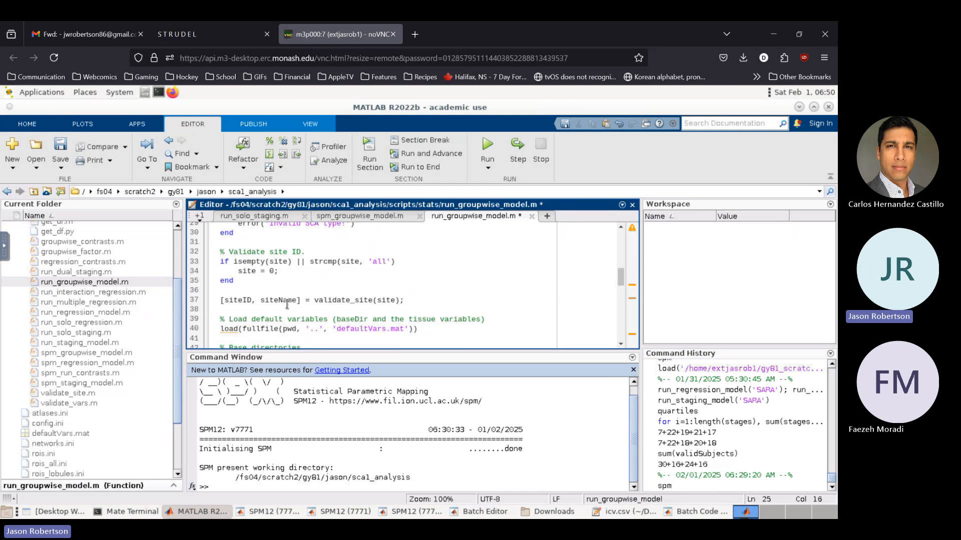
pyautogui.scroll(-2, 287, 305)
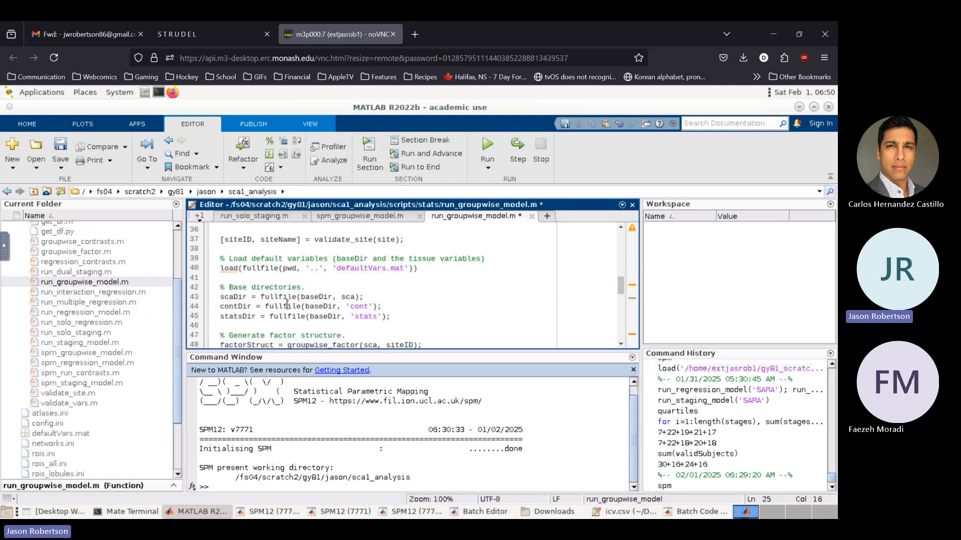
pyautogui.click(59, 148)
# Examine how run_groupwise_model.m sets directories and collects scans per tissue, down to its model and contrast calls.
pyautogui.scroll(-1, 340, 269)
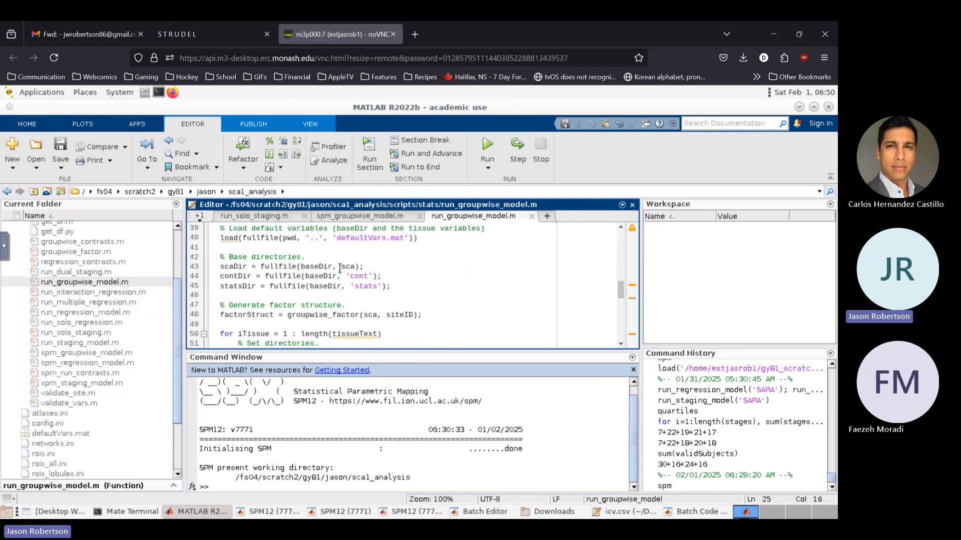
pyautogui.scroll(-1, 340, 269)
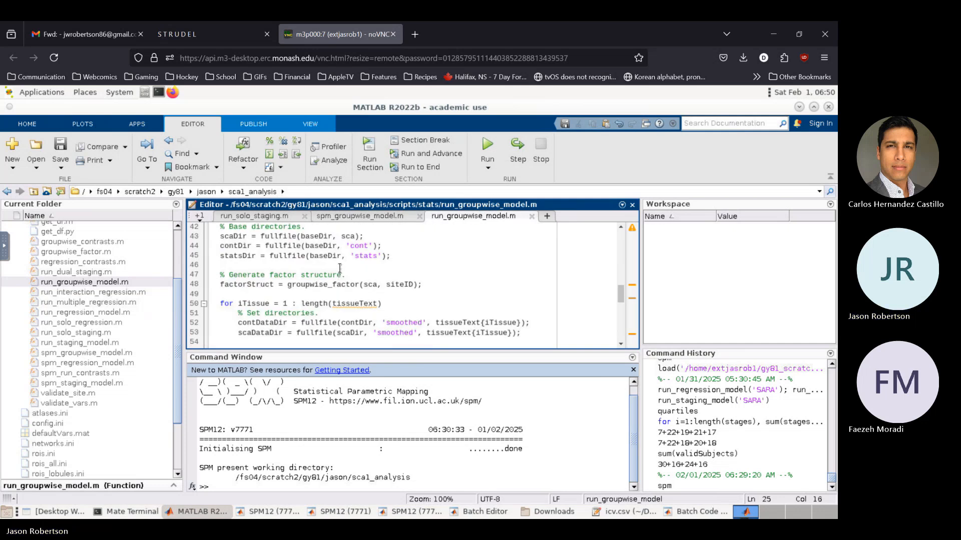
pyautogui.scroll(-2, 340, 269)
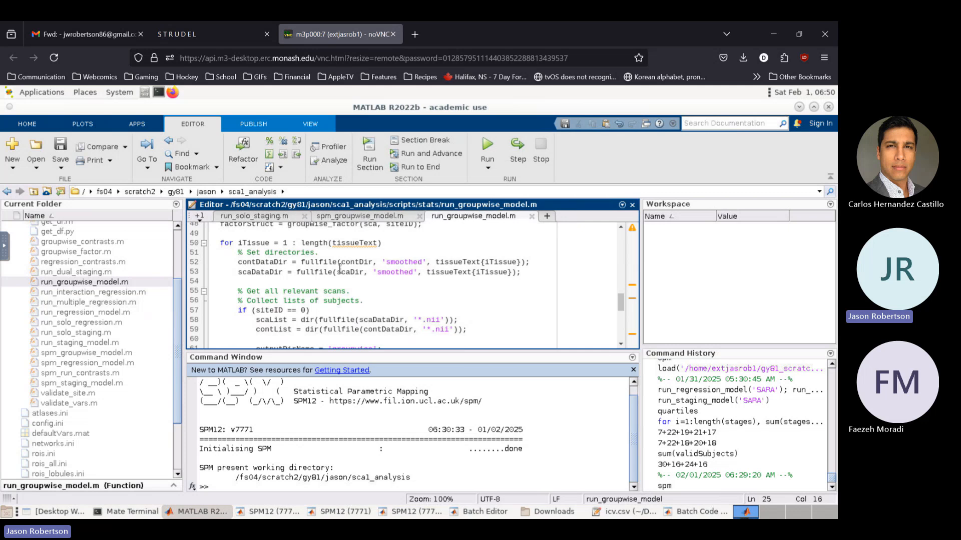
pyautogui.scroll(-4, 340, 268)
pyautogui.scroll(-2, 340, 268)
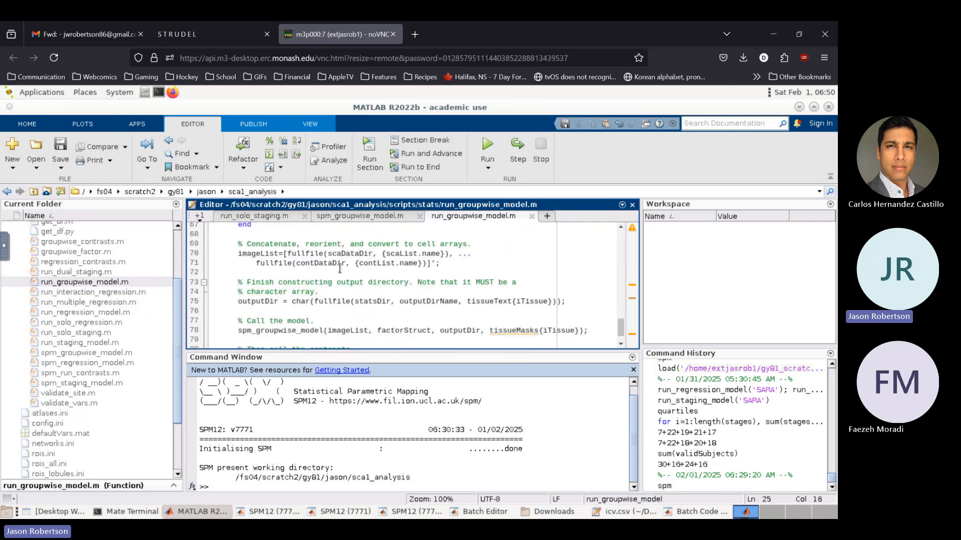
pyautogui.scroll(-1, 340, 268)
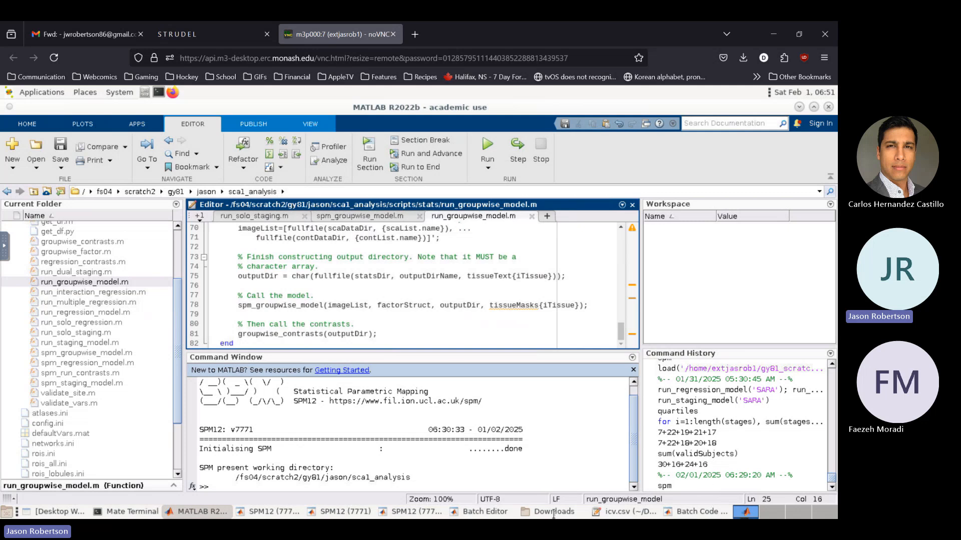
# Switch to the Batch Editor, run the factorial design specification, and close the design matrix graphics window.
pyautogui.click(489, 514)
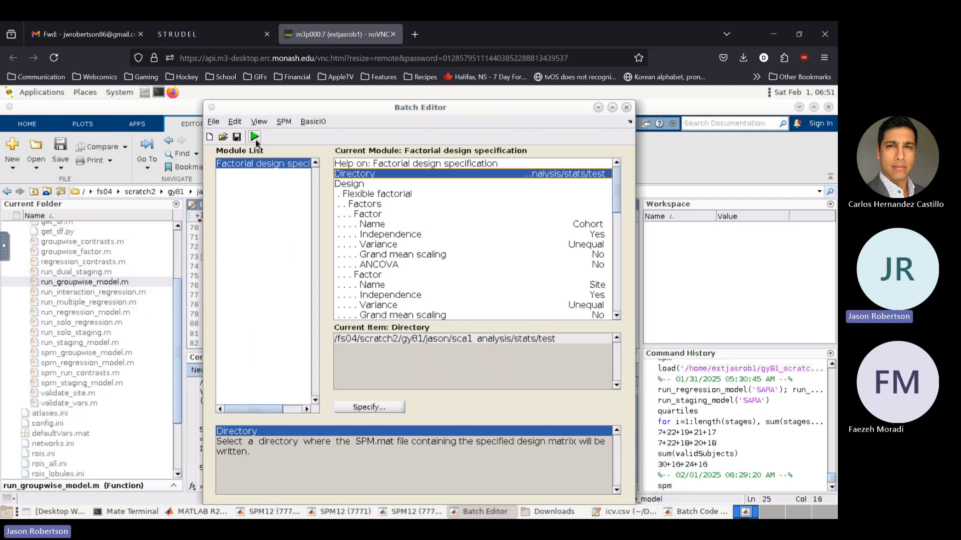
pyautogui.click(255, 138)
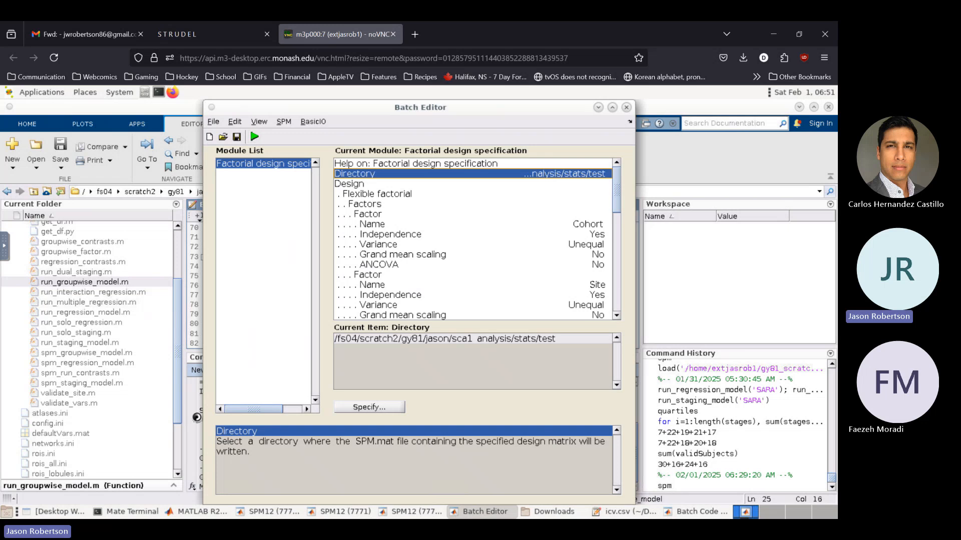
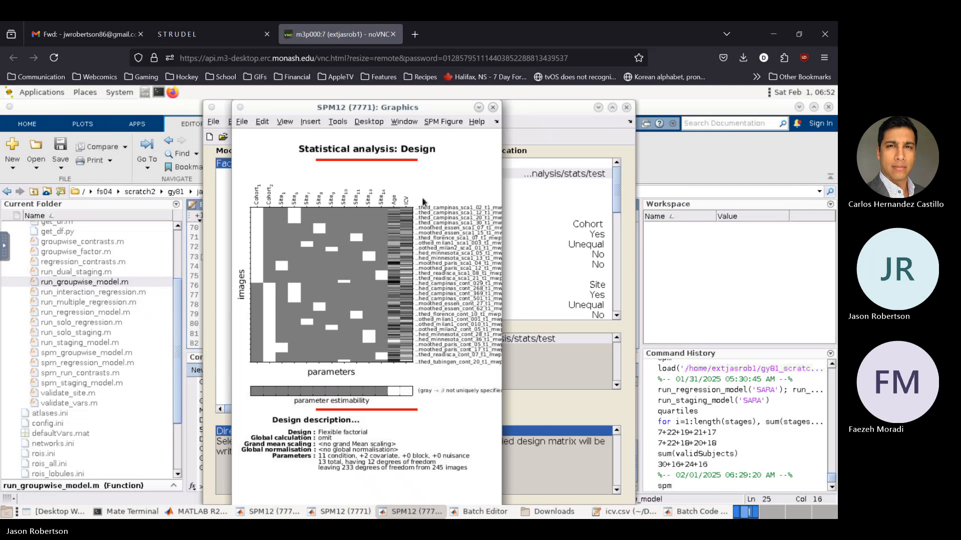
pyautogui.click(242, 122)
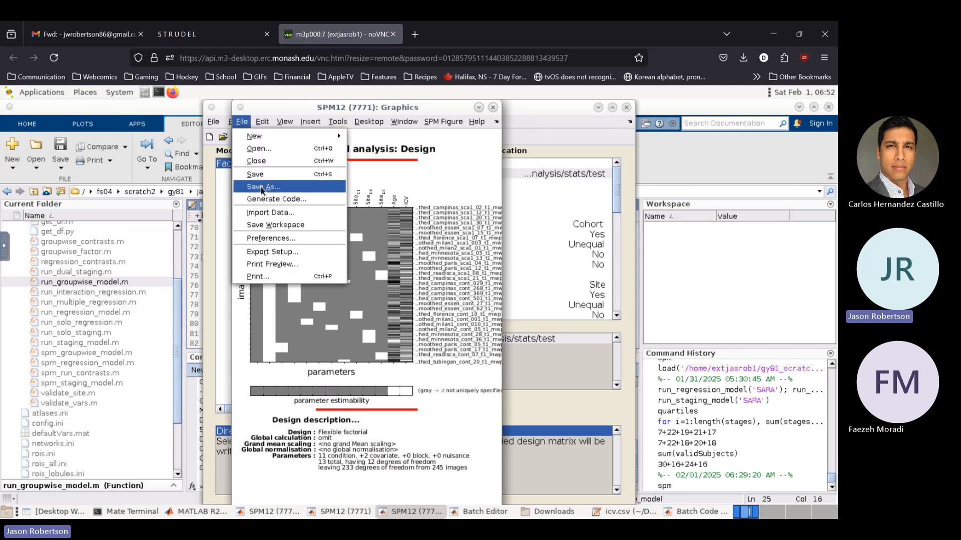
pyautogui.click(493, 109)
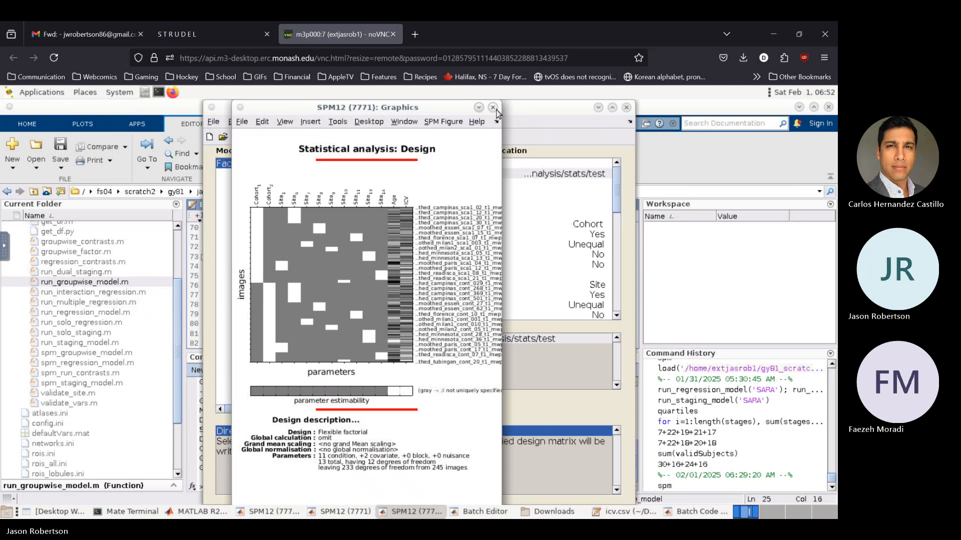
pyautogui.click(493, 109)
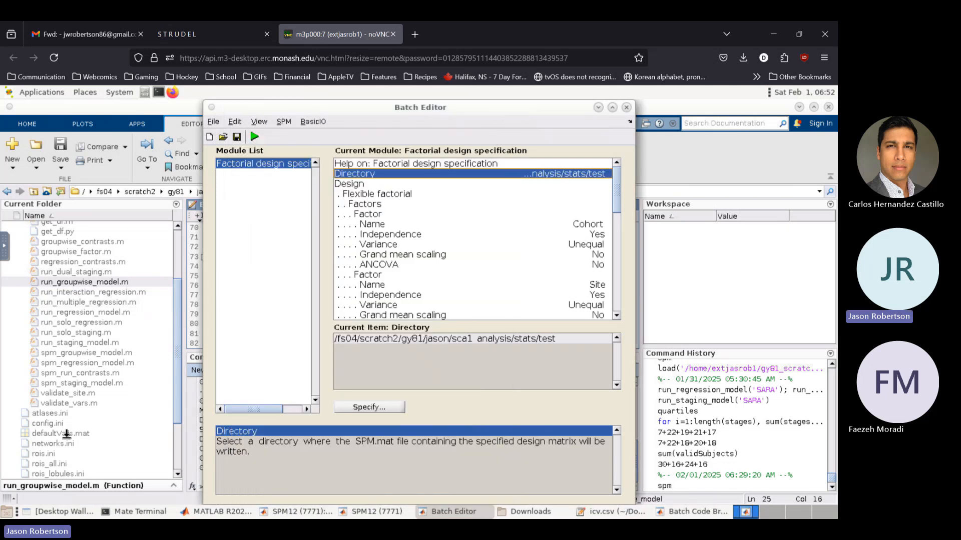
# In the file manager, browse through gy81_scratch2 to sca1_analysis/stats/test and select the SPM.mat file.
pyautogui.click(145, 93)
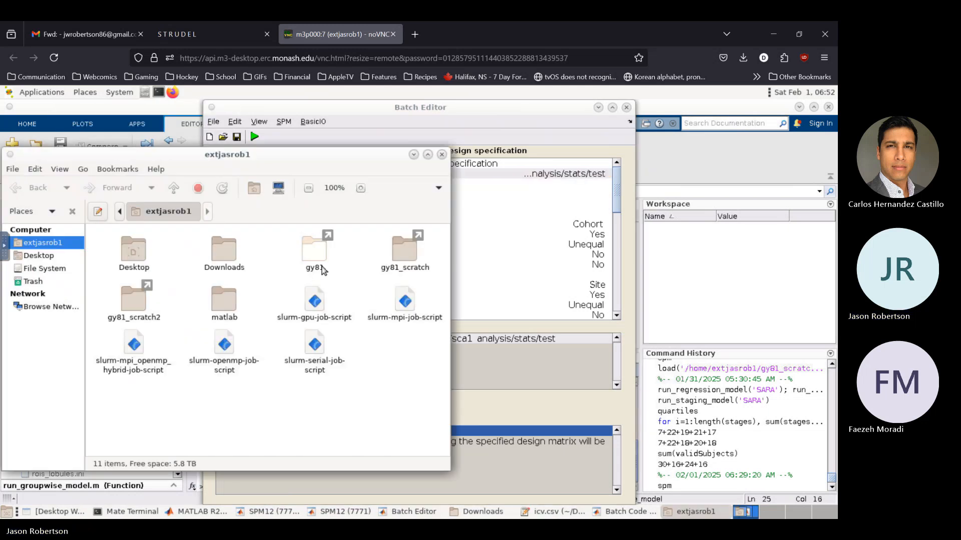
pyautogui.doubleClick(134, 300)
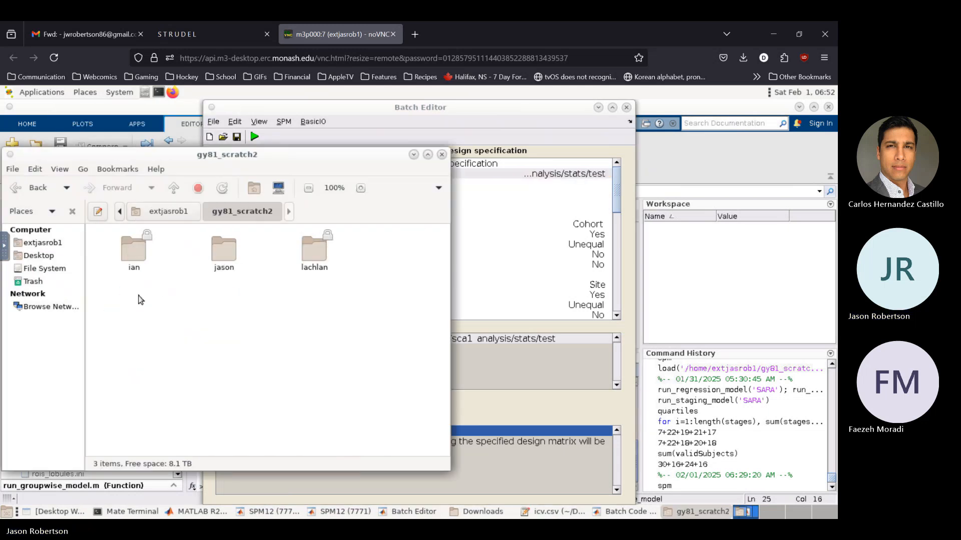
pyautogui.doubleClick(213, 246)
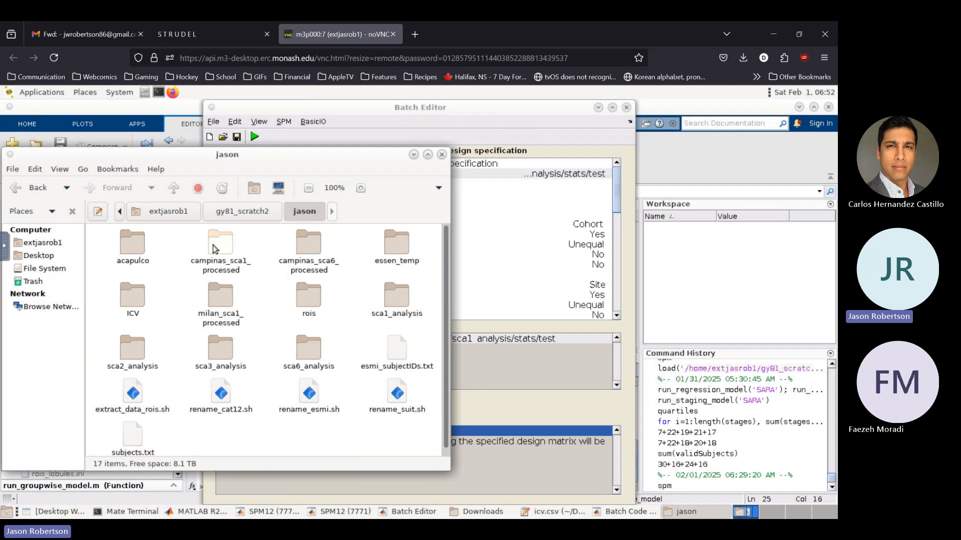
pyautogui.doubleClick(414, 300)
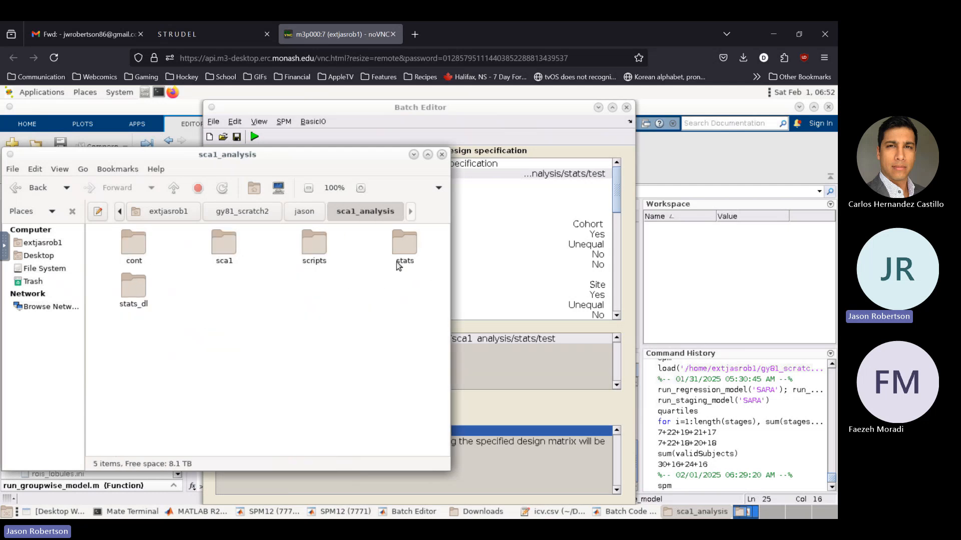
pyautogui.doubleClick(405, 244)
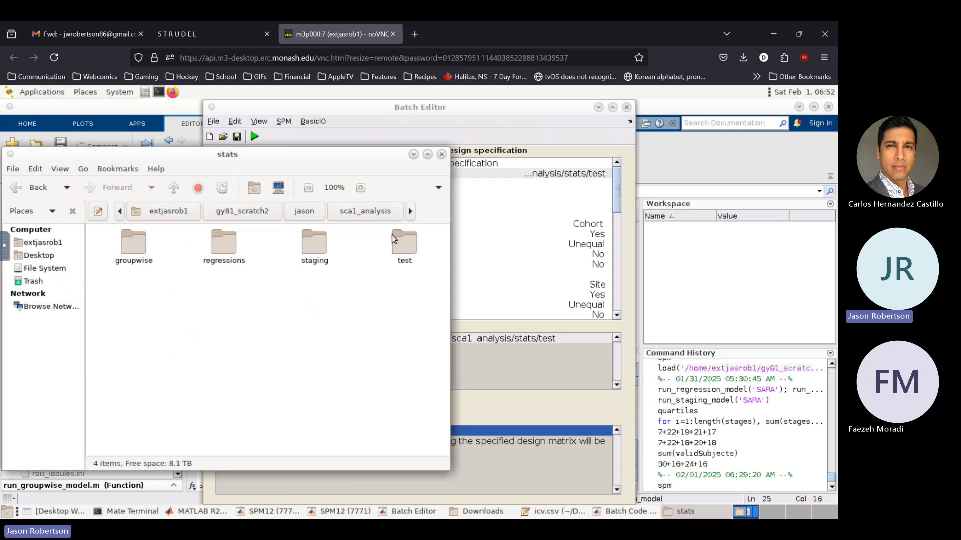
pyautogui.doubleClick(403, 244)
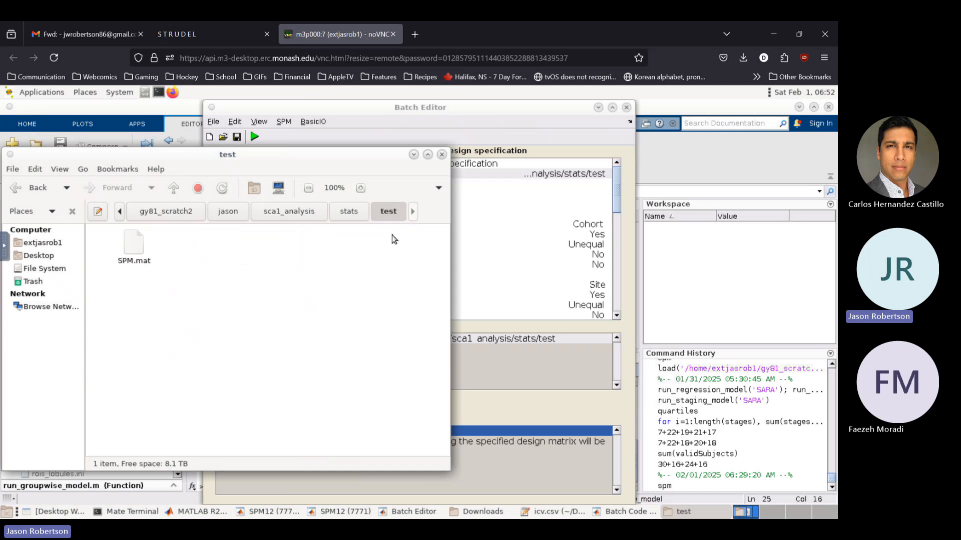
pyautogui.click(140, 249)
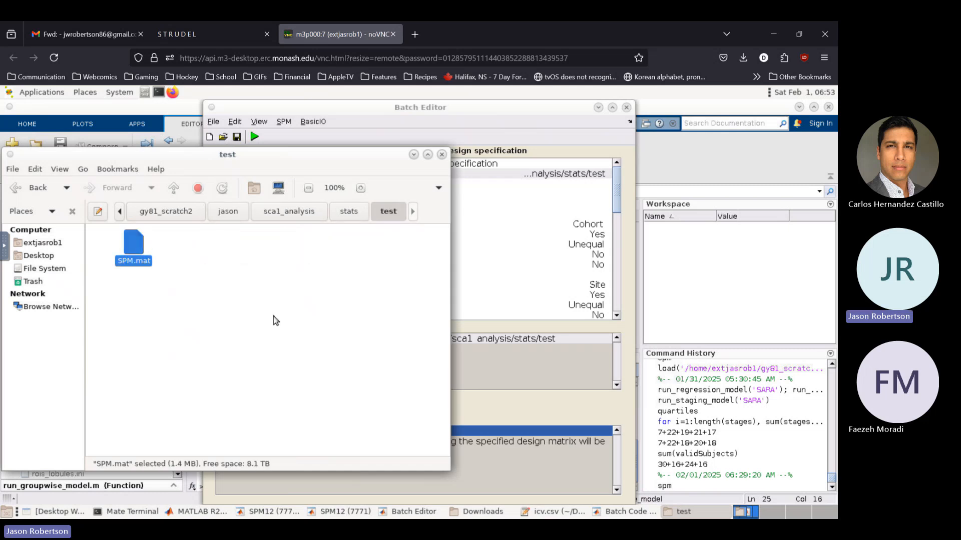
# Bring up the SPM12 Menu window, start a Model estimation batch, and open the file selection for its SPM.mat.
pyautogui.click(626, 279)
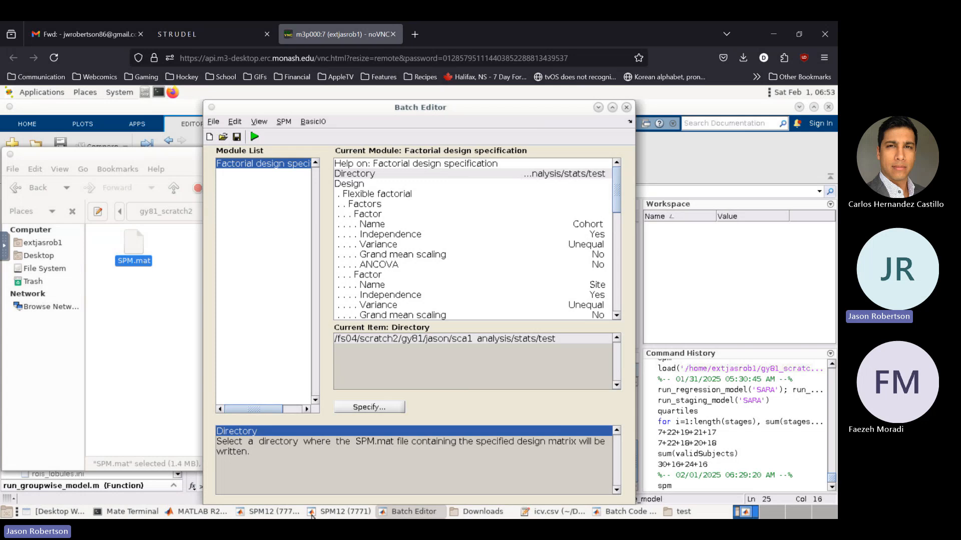
pyautogui.click(345, 510)
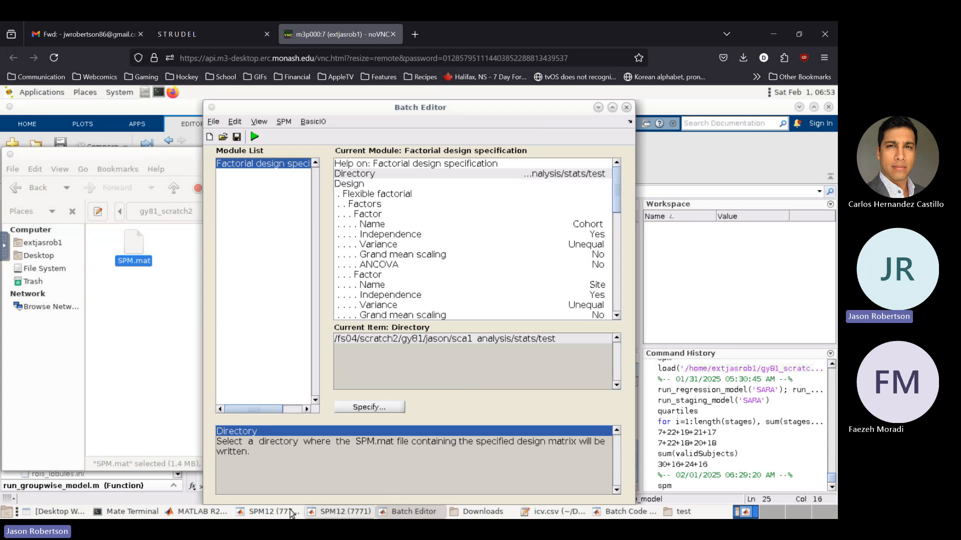
pyautogui.click(265, 516)
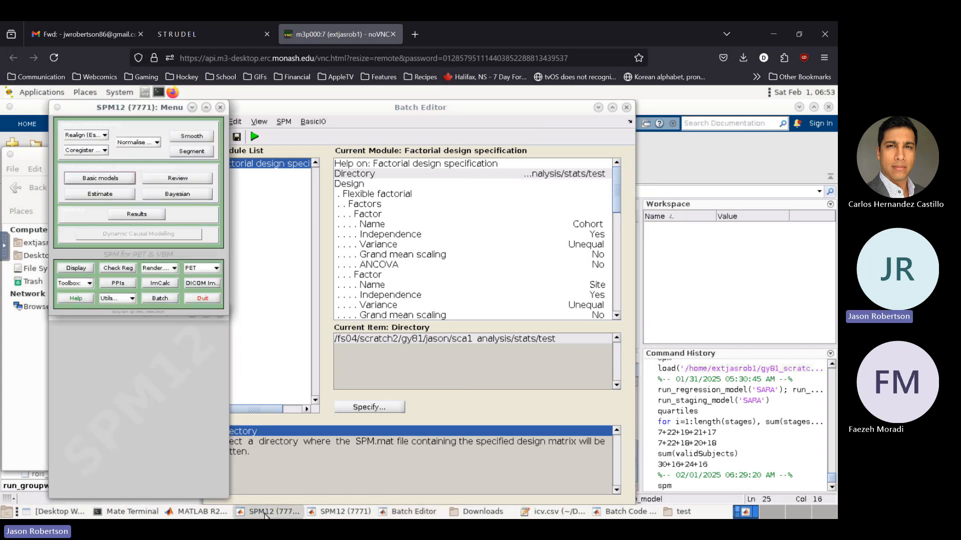
pyautogui.click(97, 195)
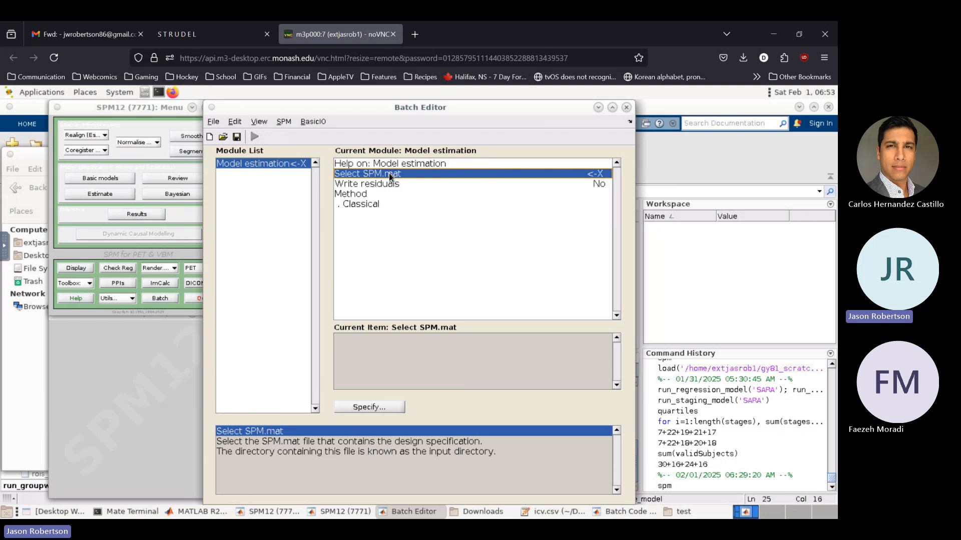
pyautogui.doubleClick(389, 176)
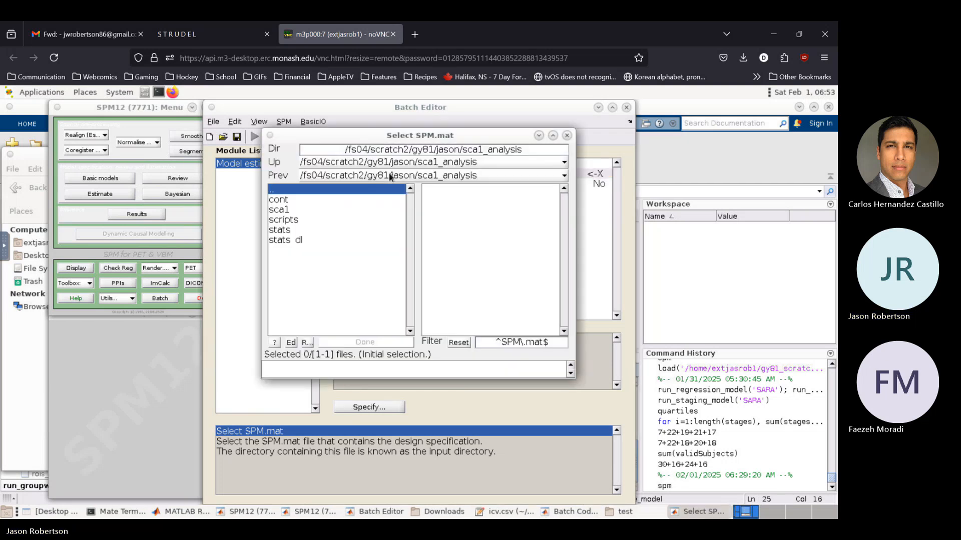
# Choose the SPM.mat file in the stats/test folder for the model estimation module and run the estimation.
pyautogui.click(287, 230)
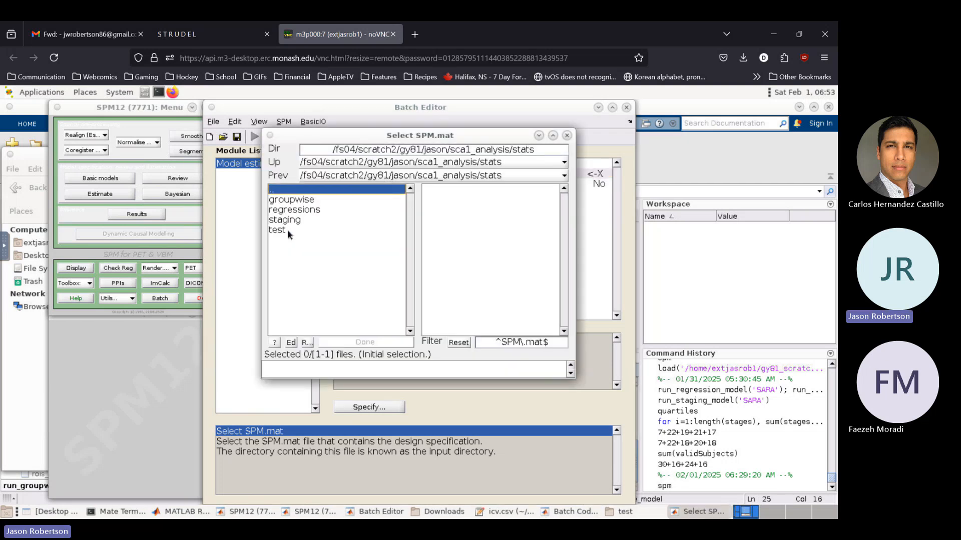
pyautogui.click(287, 230)
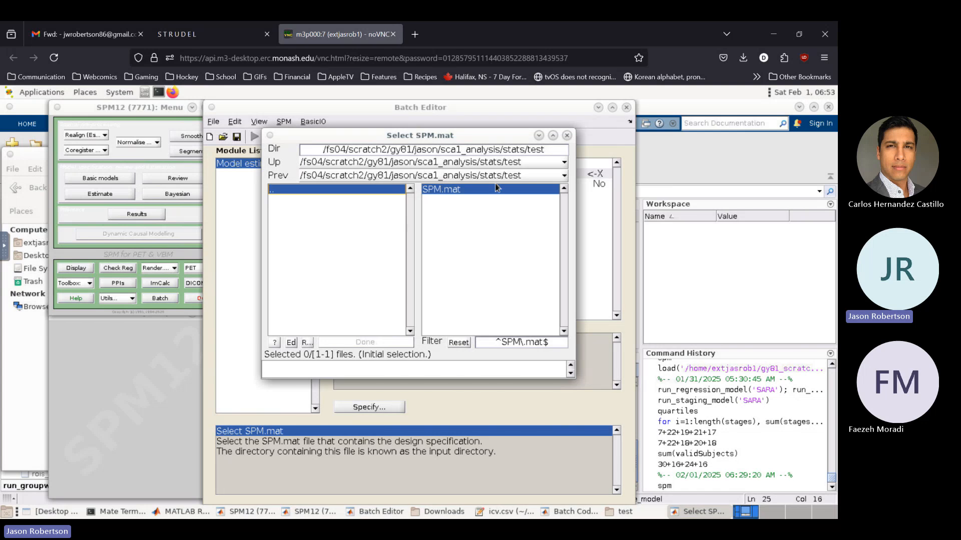
pyautogui.click(475, 193)
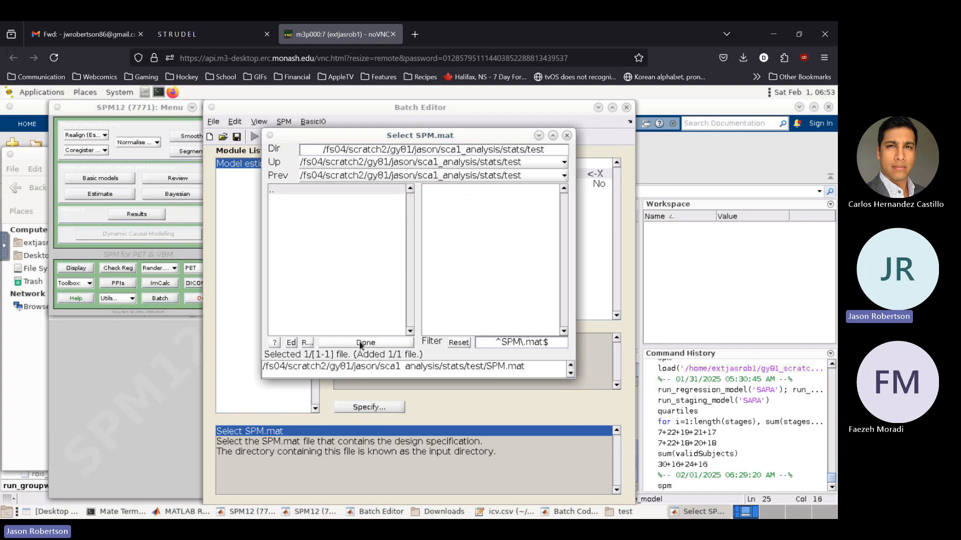
pyautogui.click(363, 345)
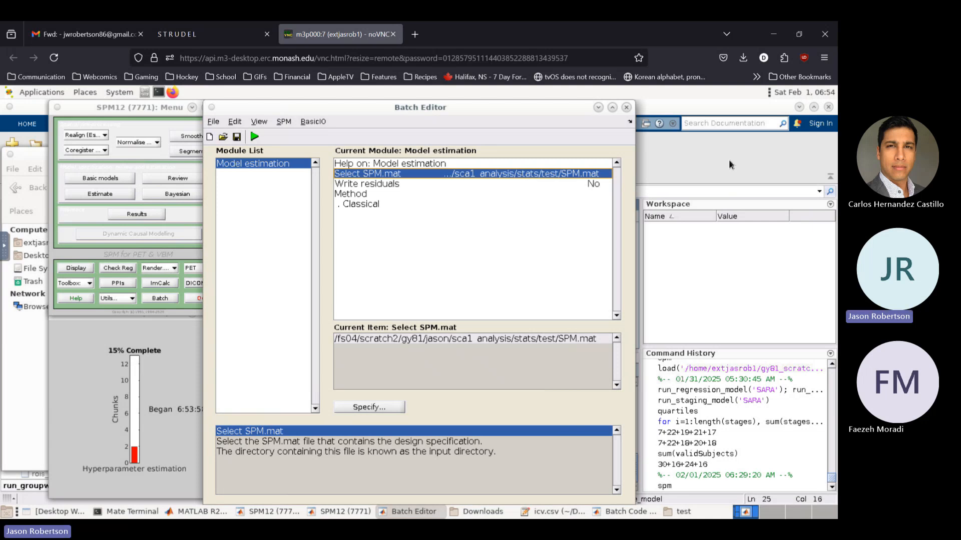
# Check the model estimation progress in MATLAB and the output files in the test folder.
pyautogui.click(729, 159)
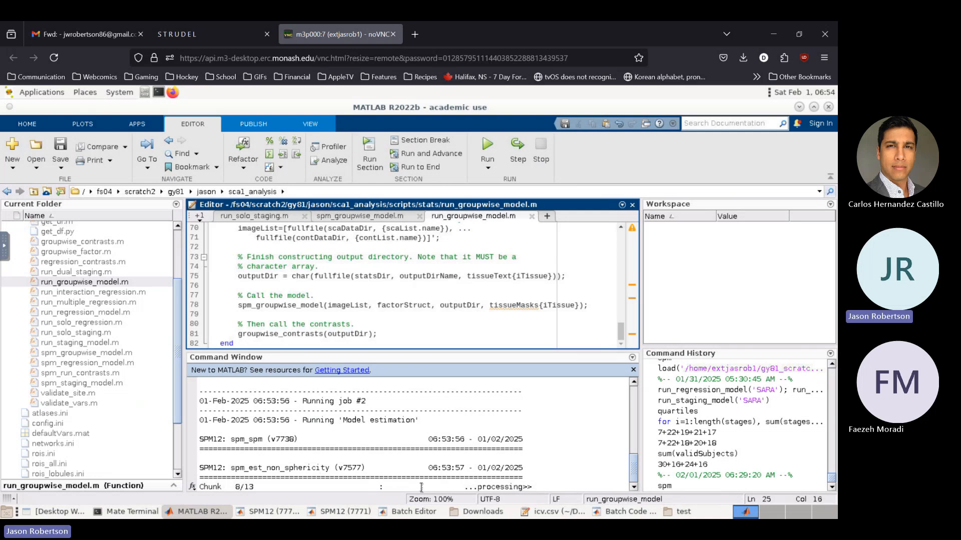
pyautogui.click(271, 516)
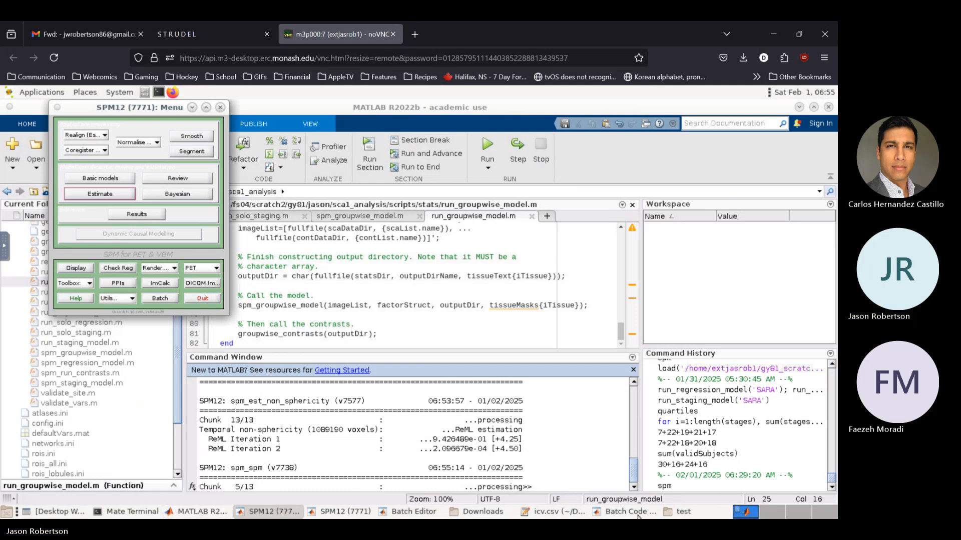
pyautogui.click(680, 514)
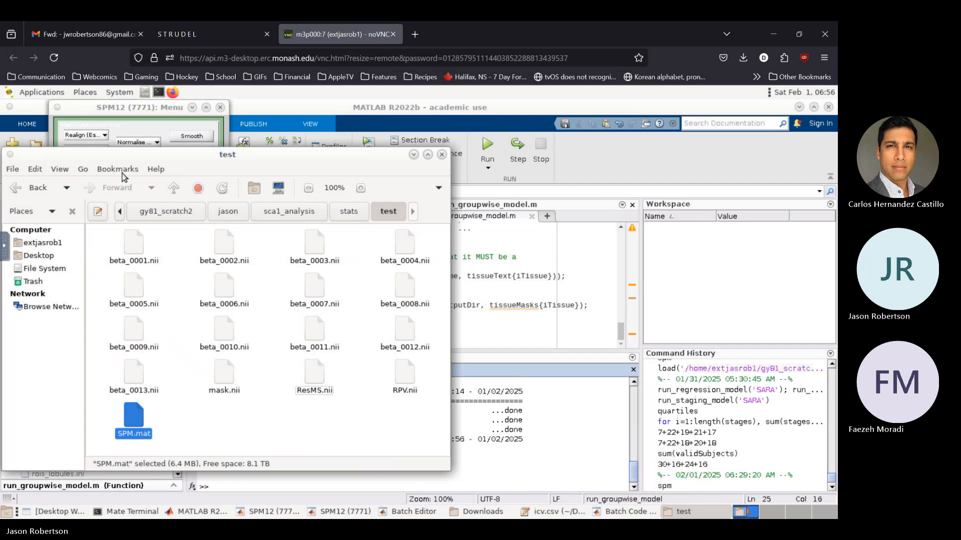
# Start the SPM results analysis with the SPM.mat file from the stats/test folder.
pyautogui.click(125, 114)
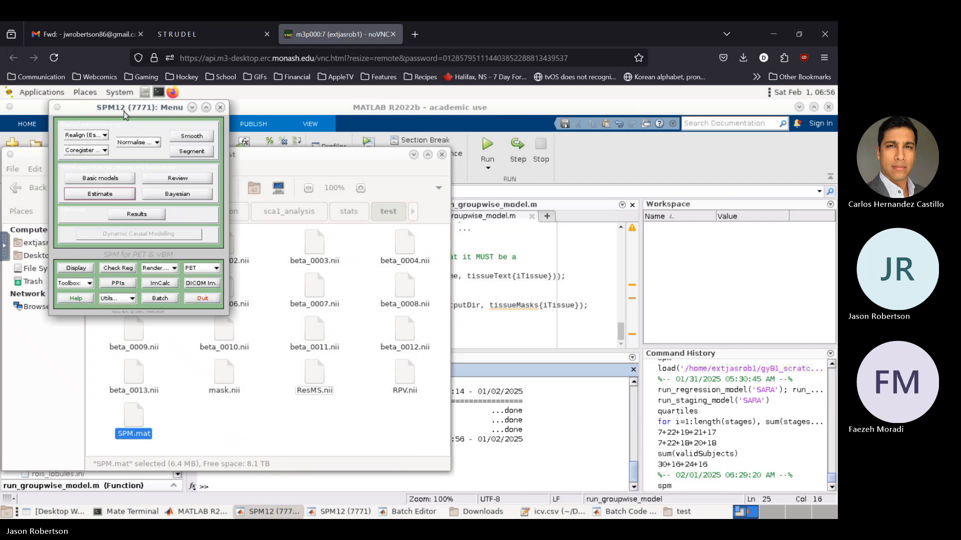
pyautogui.click(137, 215)
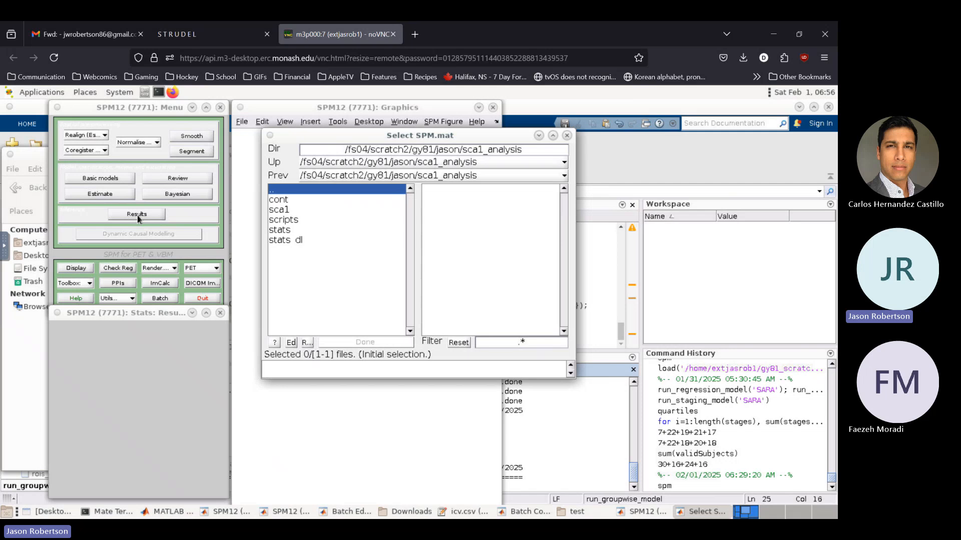
pyautogui.click(281, 232)
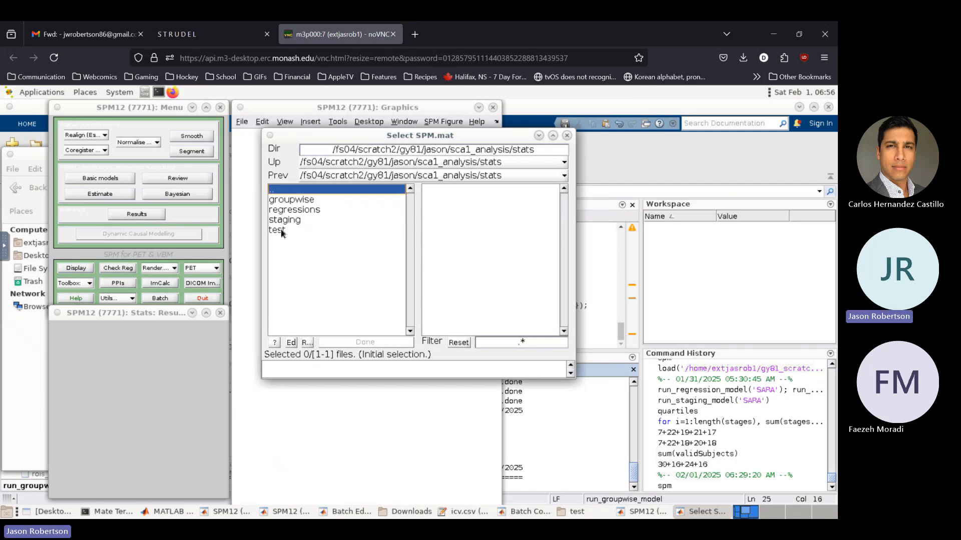
pyautogui.click(281, 232)
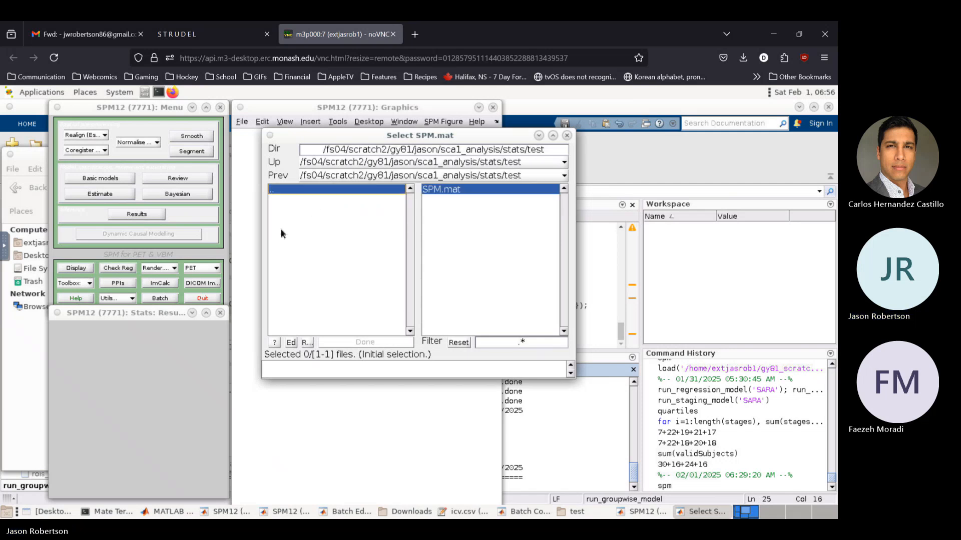
pyautogui.click(460, 189)
pyautogui.click(351, 342)
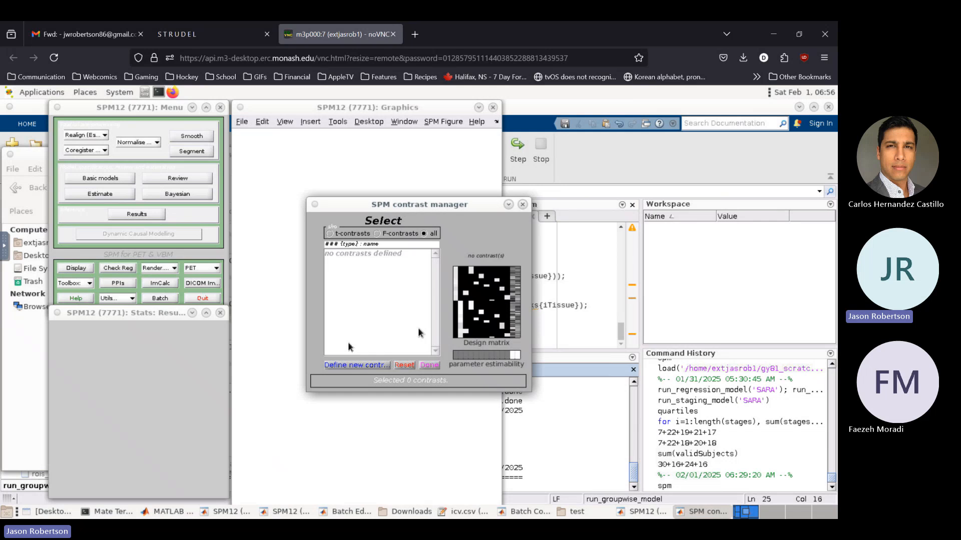
# Define a t-contrast named "SCA1 > CONT" with the weights vector 1,-1.
pyautogui.click(376, 366)
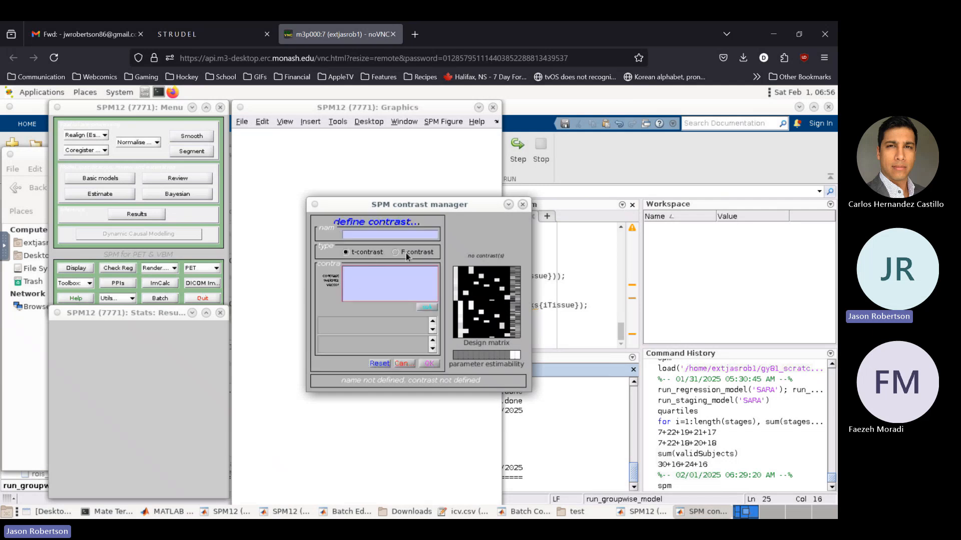
pyautogui.click(372, 234)
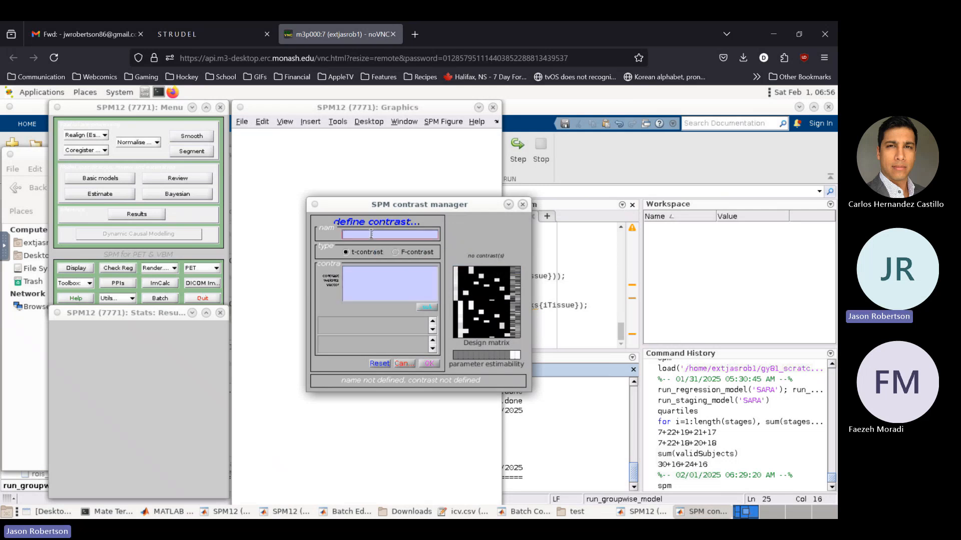
pyautogui.write('V')
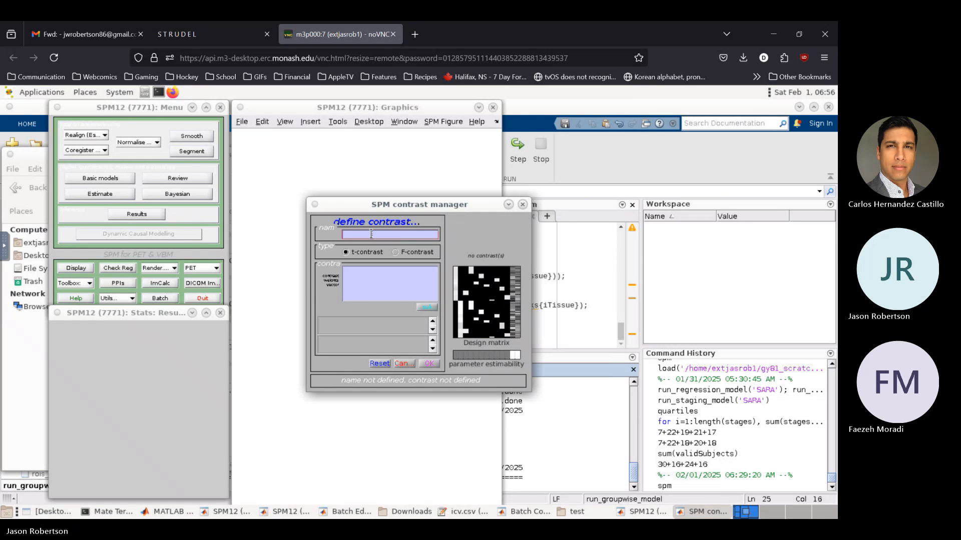
pyautogui.write('SCA1 > CON')
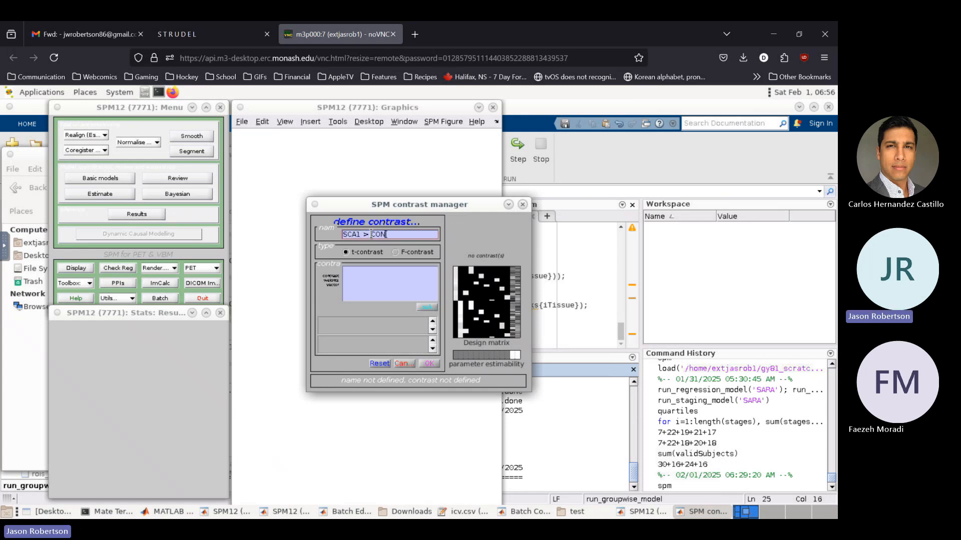
pyautogui.write('T')
pyautogui.click(353, 280)
pyautogui.write('1,-1')
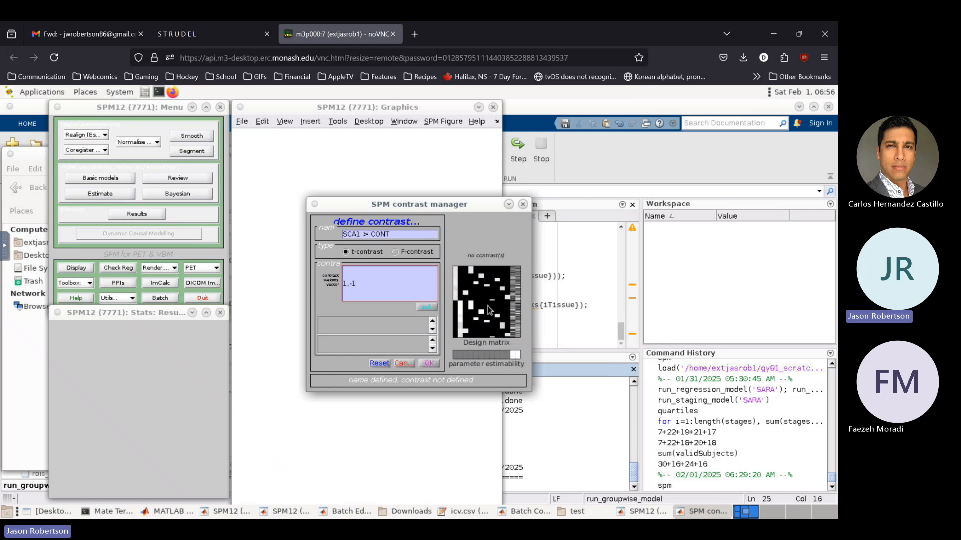
pyautogui.click(424, 308)
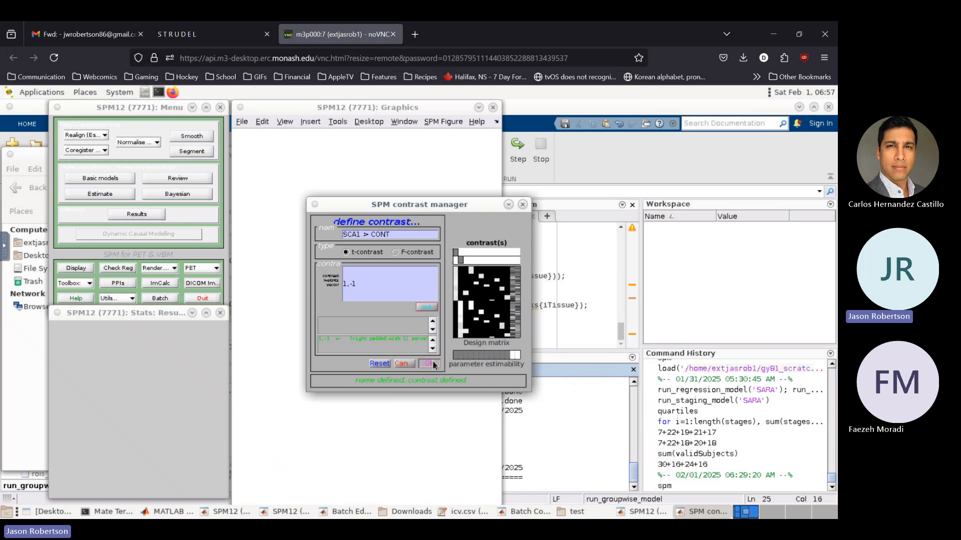
pyautogui.click(429, 364)
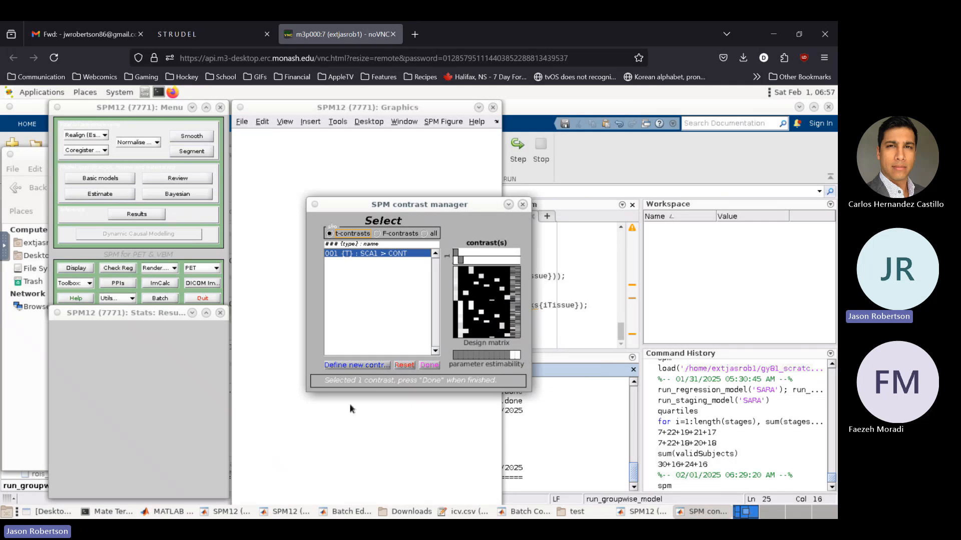
# Define a second t-contrast named "CONT > SCA1" with the weights vector -1,1.
pyautogui.click(358, 366)
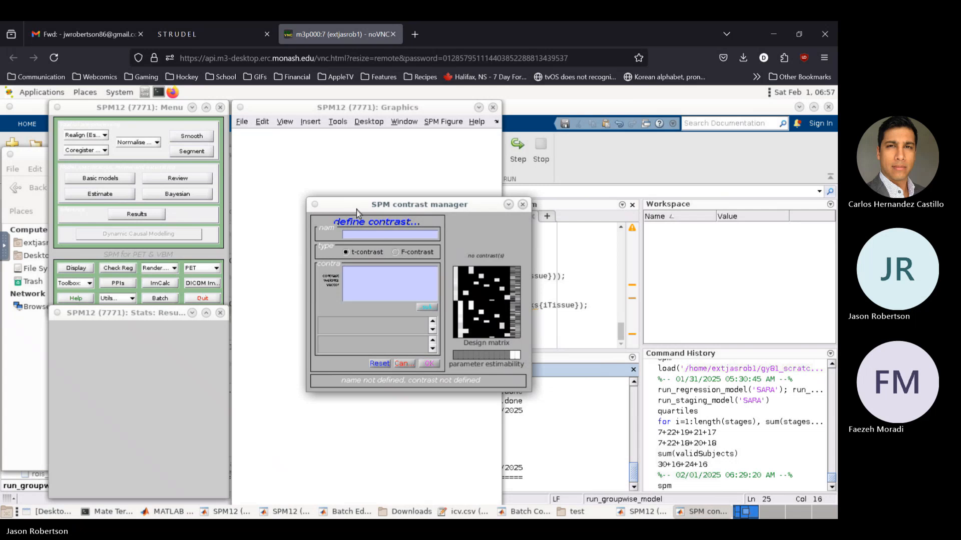
pyautogui.click(355, 234)
pyautogui.write('CONT >')
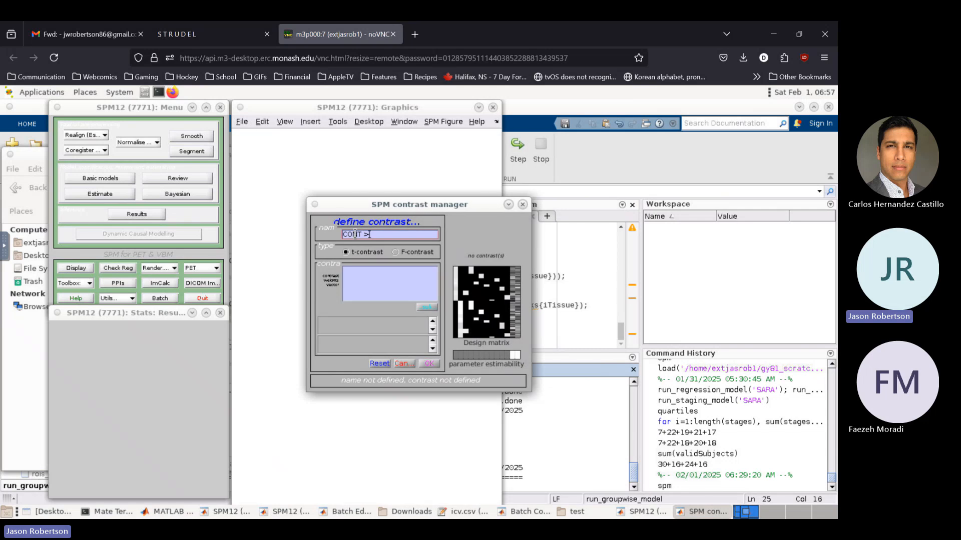
pyautogui.write(' SCA1')
pyautogui.click(370, 288)
pyautogui.write('-1,1')
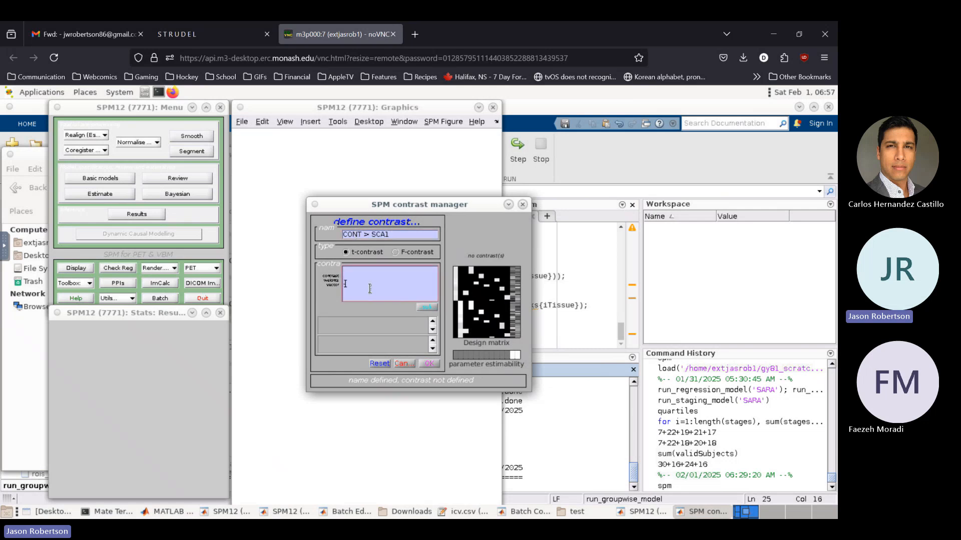
pyautogui.click(423, 307)
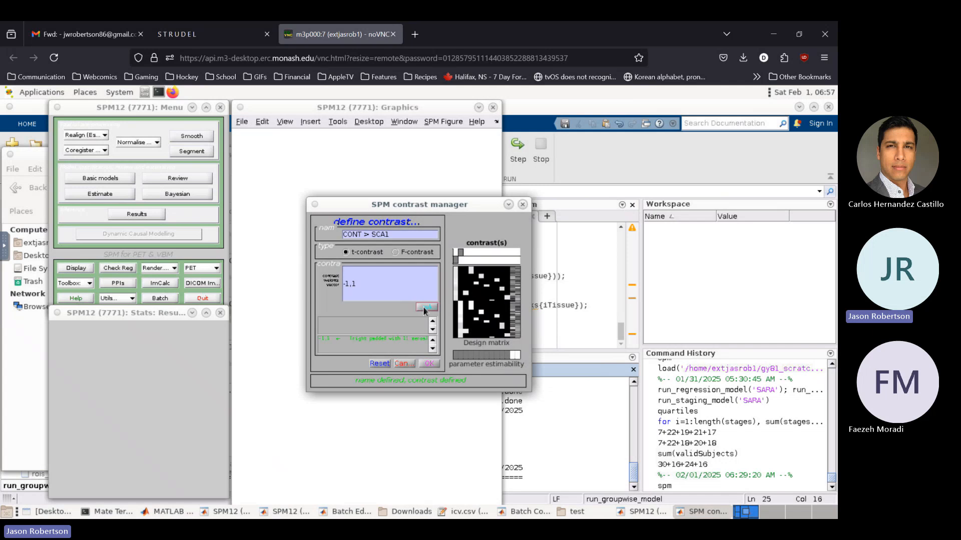
pyautogui.click(431, 365)
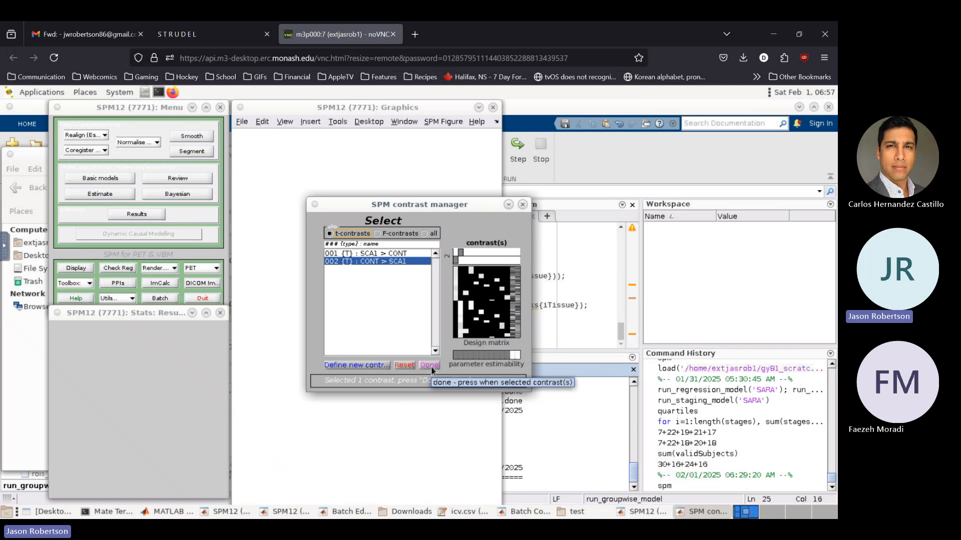
# Compute the CONT > SCA1 results with no masking, an FWE-adjusted p value of 0.05 and an extent threshold of 100 voxels.
pyautogui.click(431, 369)
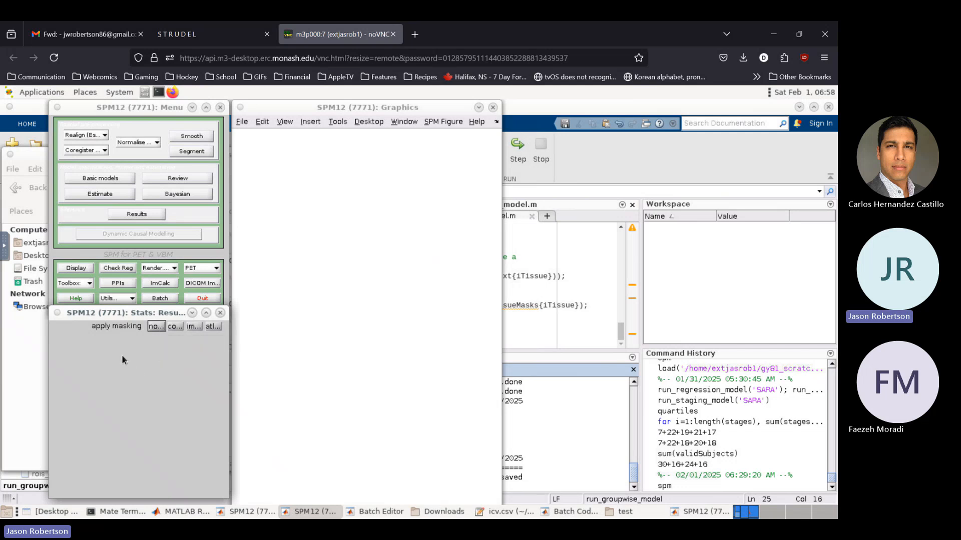
pyautogui.click(152, 327)
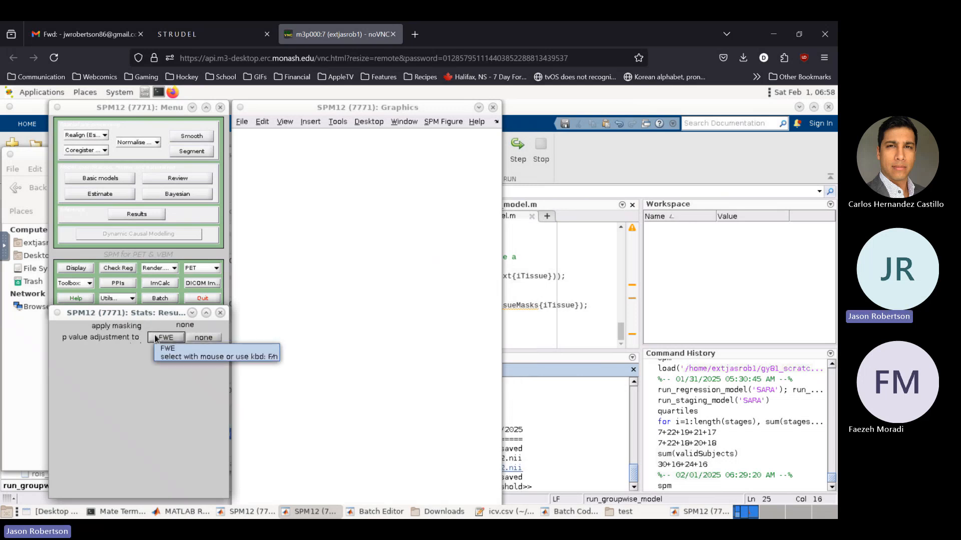
pyautogui.click(155, 338)
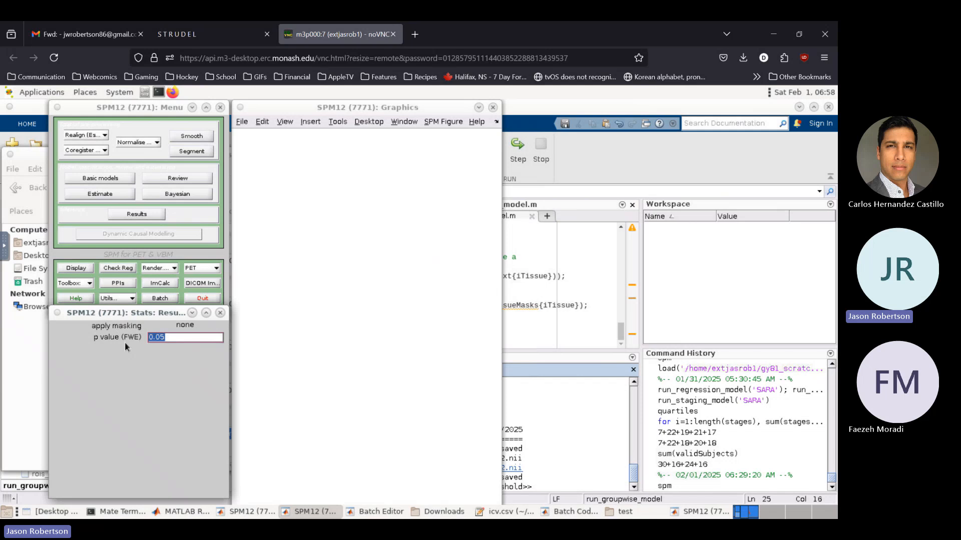
pyautogui.press('Return')
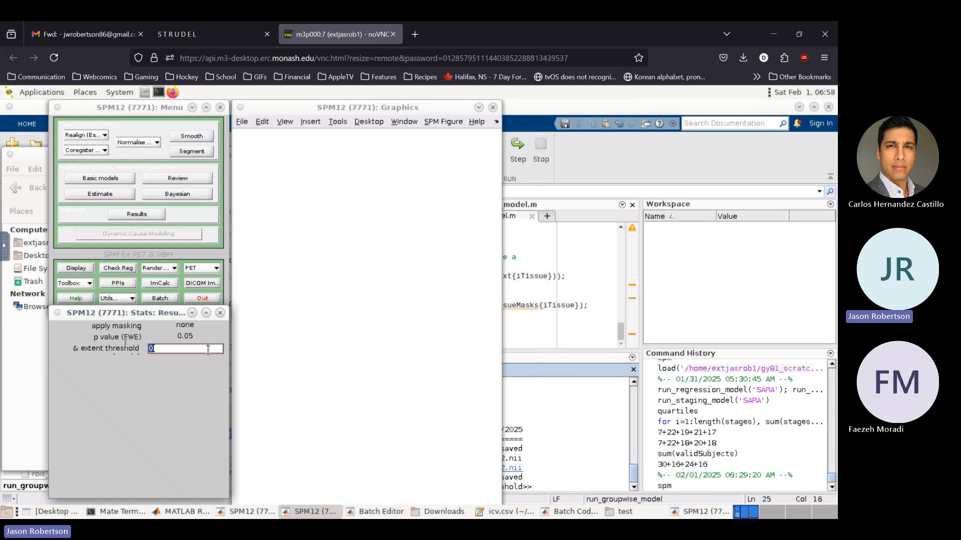
pyautogui.write('100')
pyautogui.press('Return')
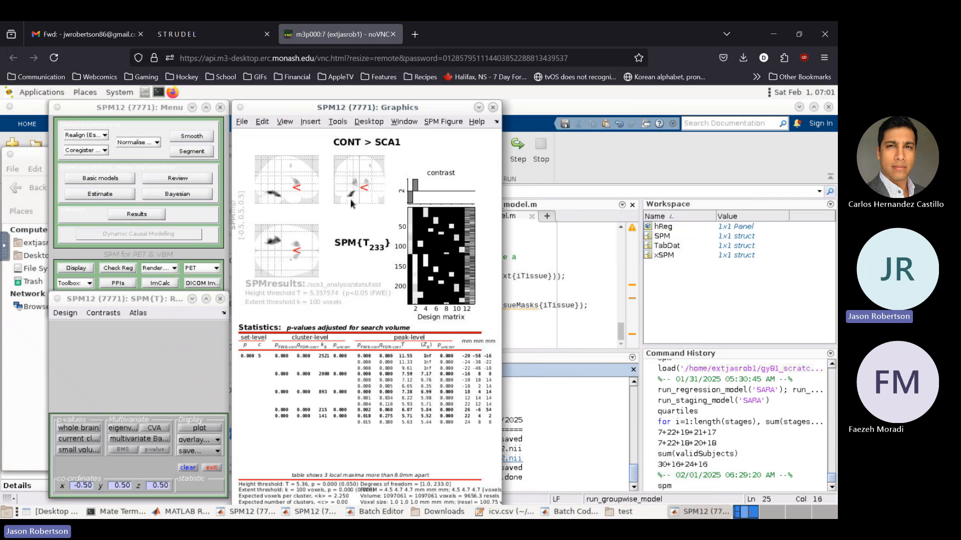
pyautogui.click(134, 316)
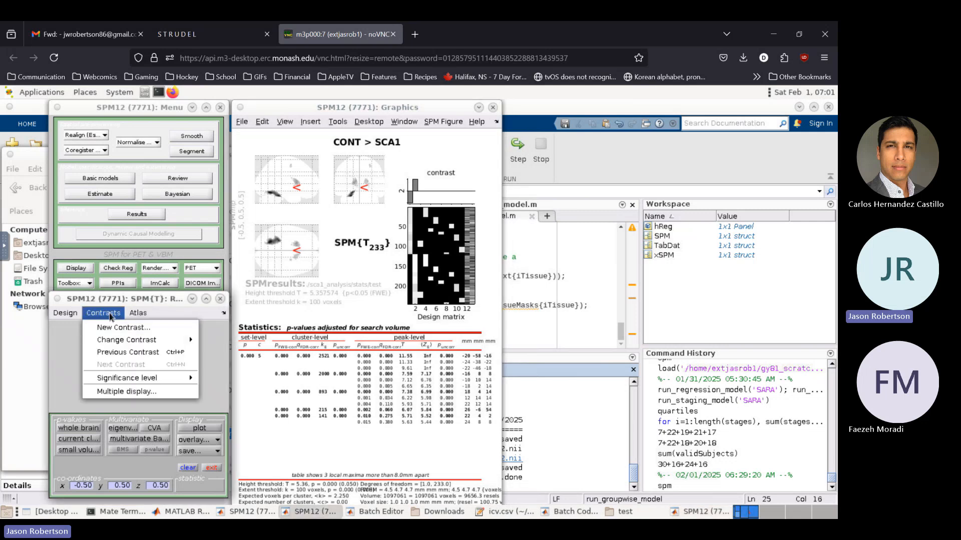
pyautogui.moveTo(132, 331)
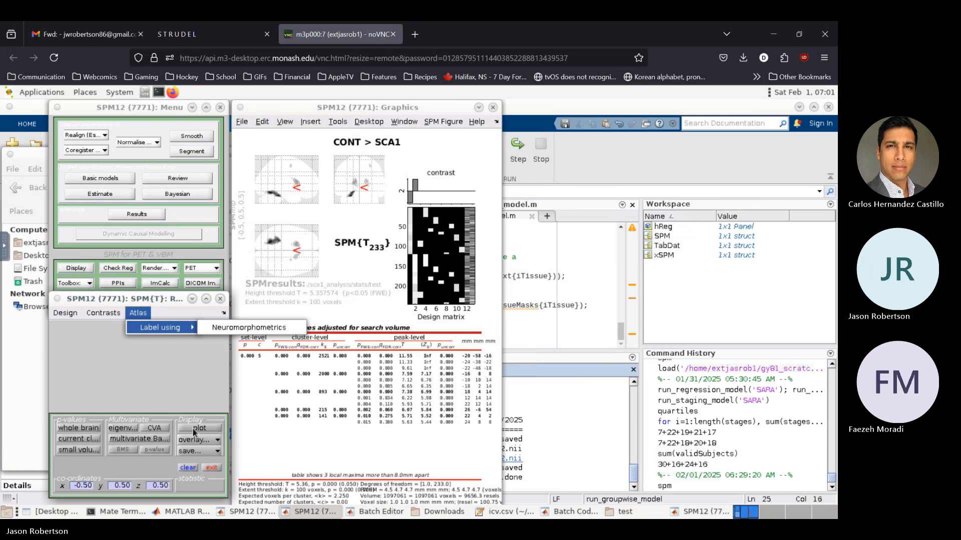
pyautogui.click(175, 367)
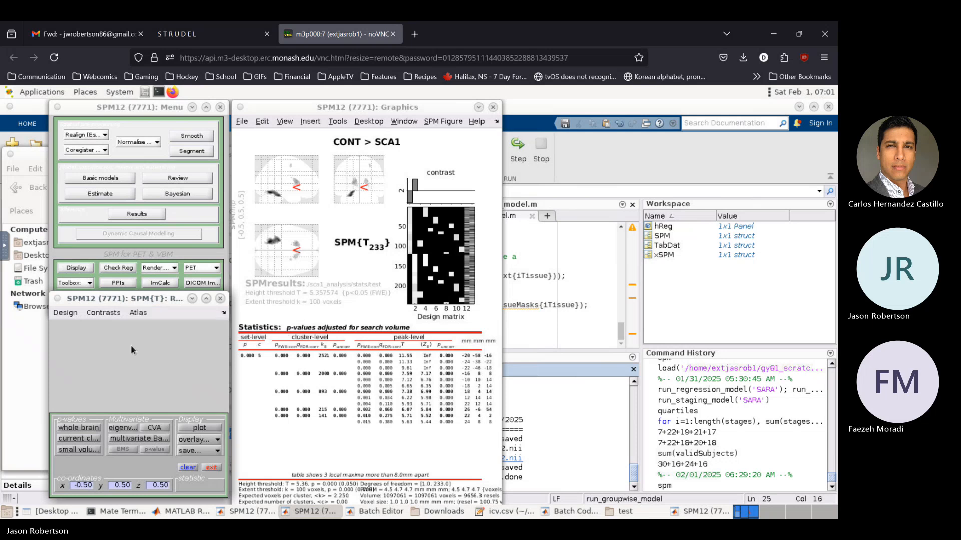
# Check the save options for the thresholded results and select spmT_0002.nii in the test folder.
pyautogui.click(182, 452)
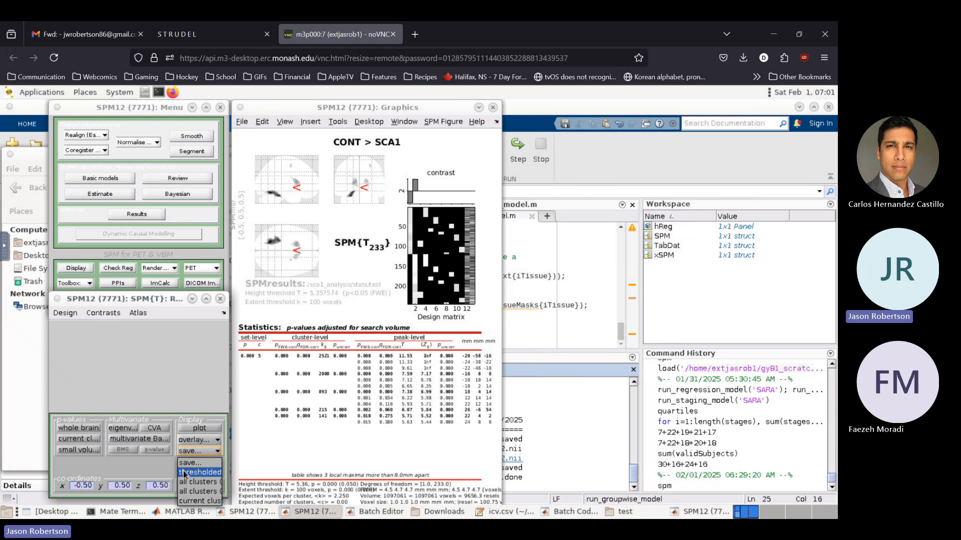
pyautogui.click(184, 474)
pyautogui.click(631, 511)
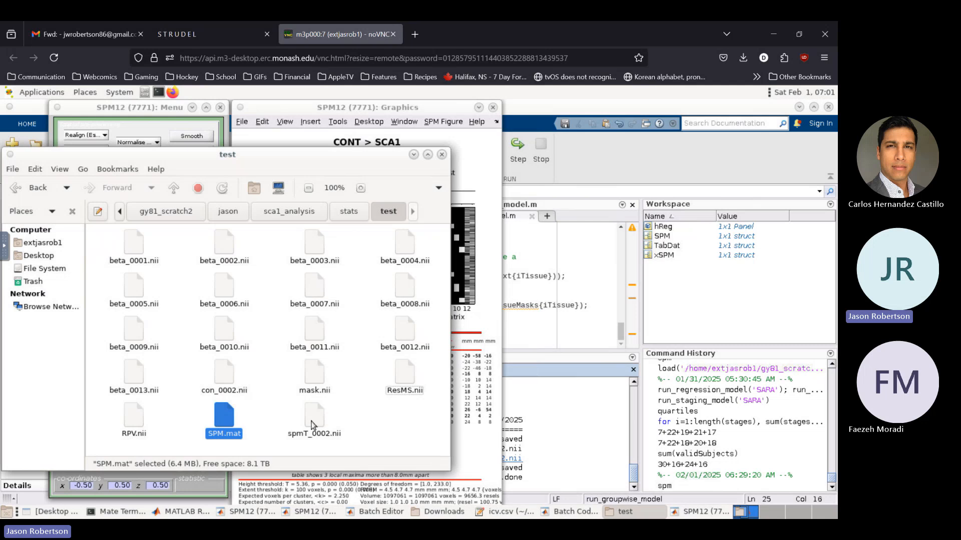
pyautogui.click(312, 423)
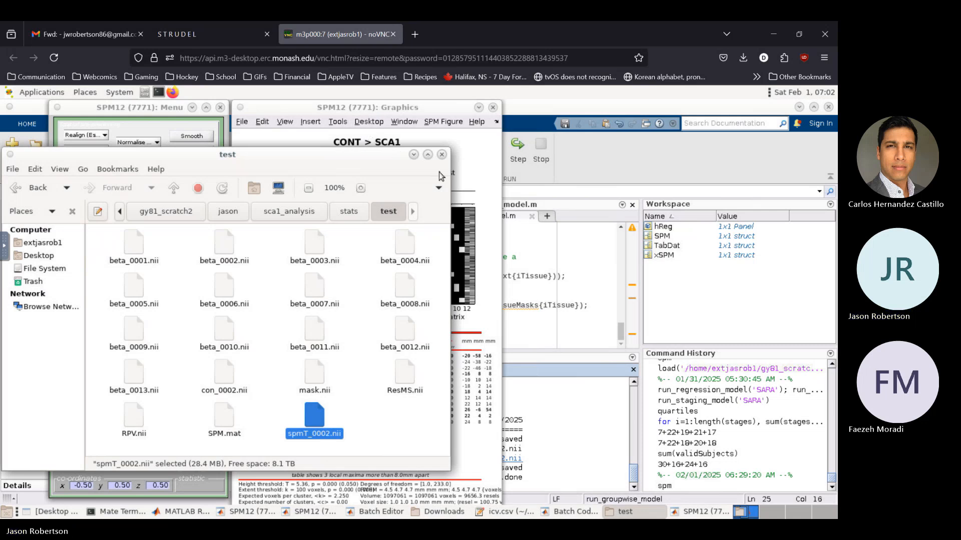
# Save the thresholded SPM of the CONT > SCA1 results with the output filename spmT_0002_fwe.
pyautogui.click(413, 155)
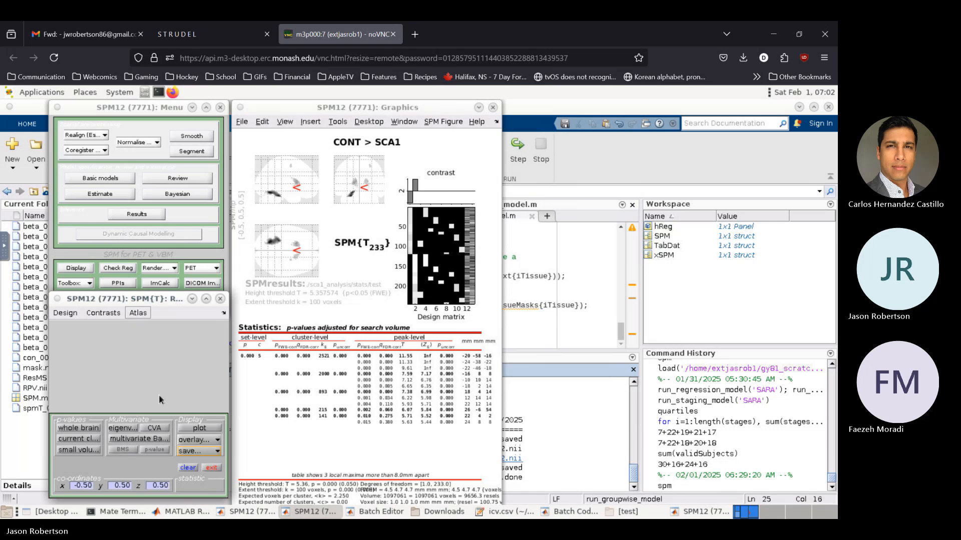
pyautogui.click(181, 454)
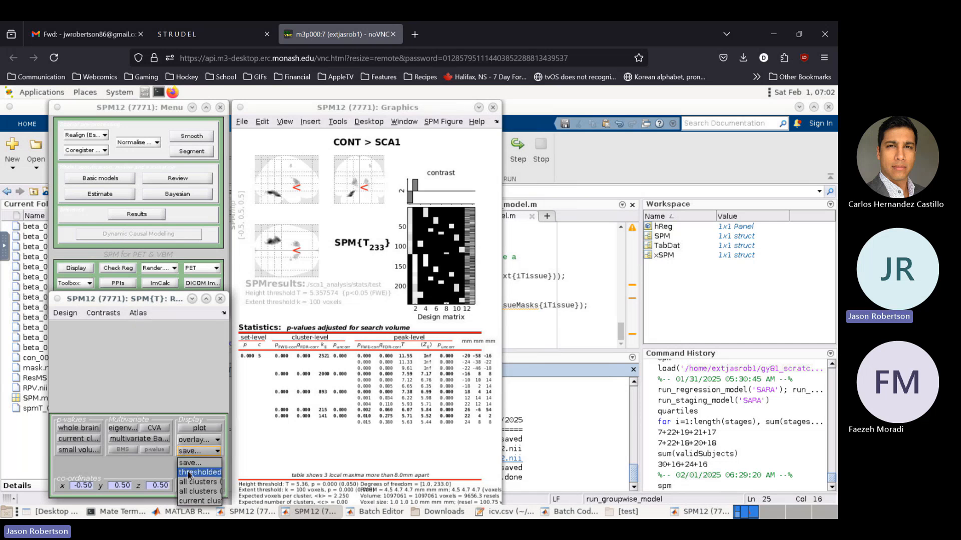
pyautogui.click(189, 473)
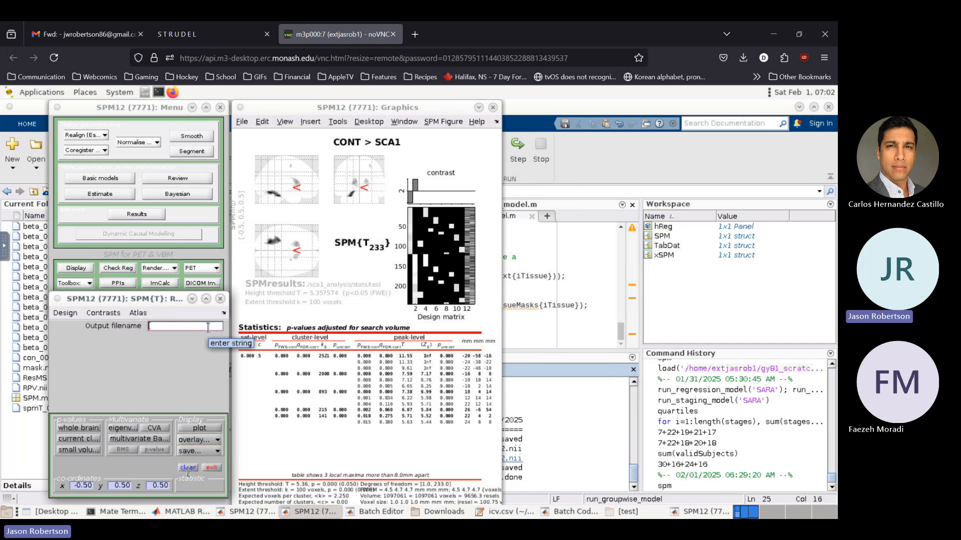
pyautogui.write('spmT')
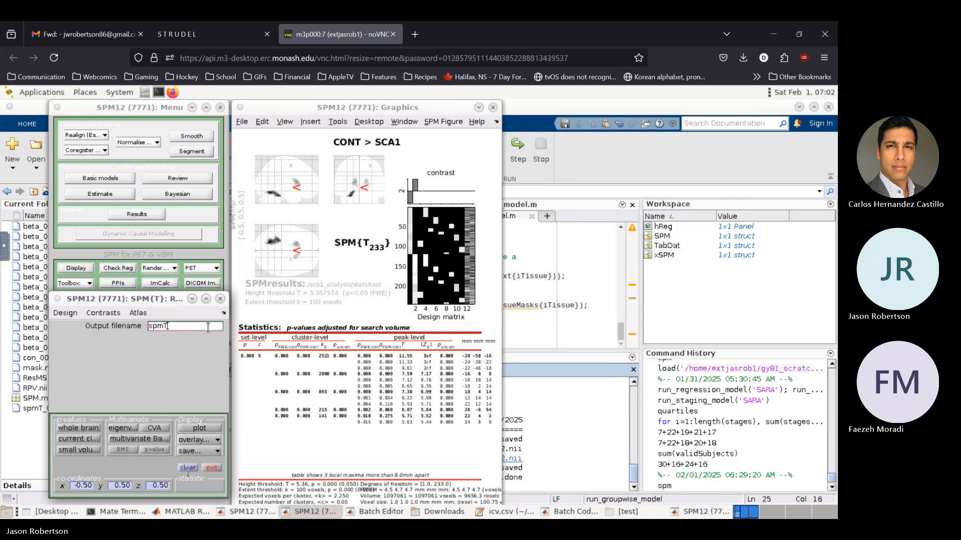
pyautogui.write('_0002_fwe')
pyautogui.press('Return')
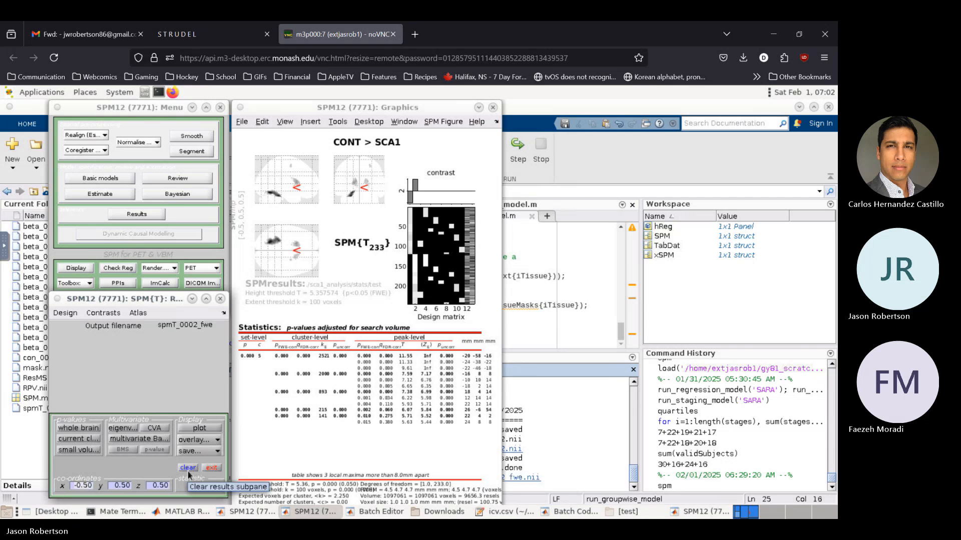
# Check the test folder for the saved spmT_0002_fwe.nii file and return to the SPM results.
pyautogui.click(621, 514)
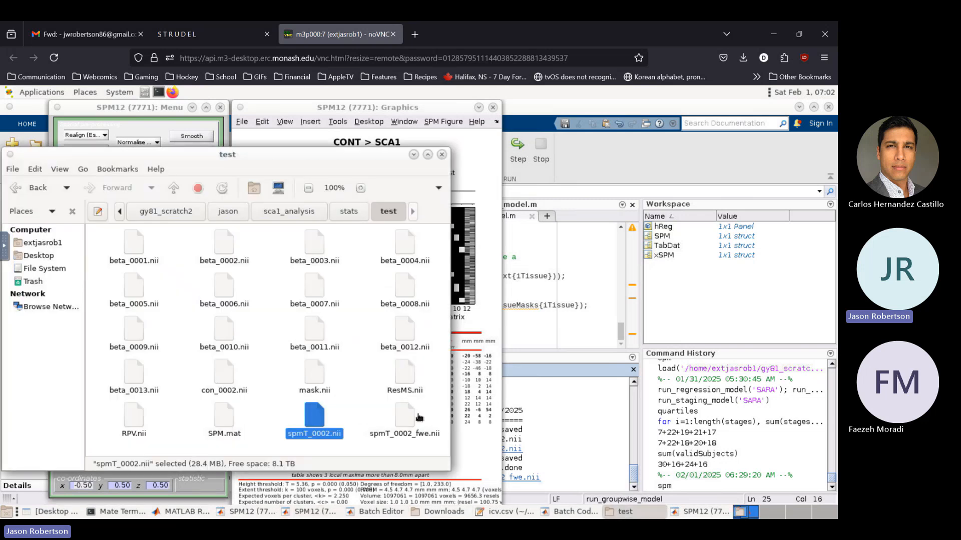
pyautogui.click(405, 423)
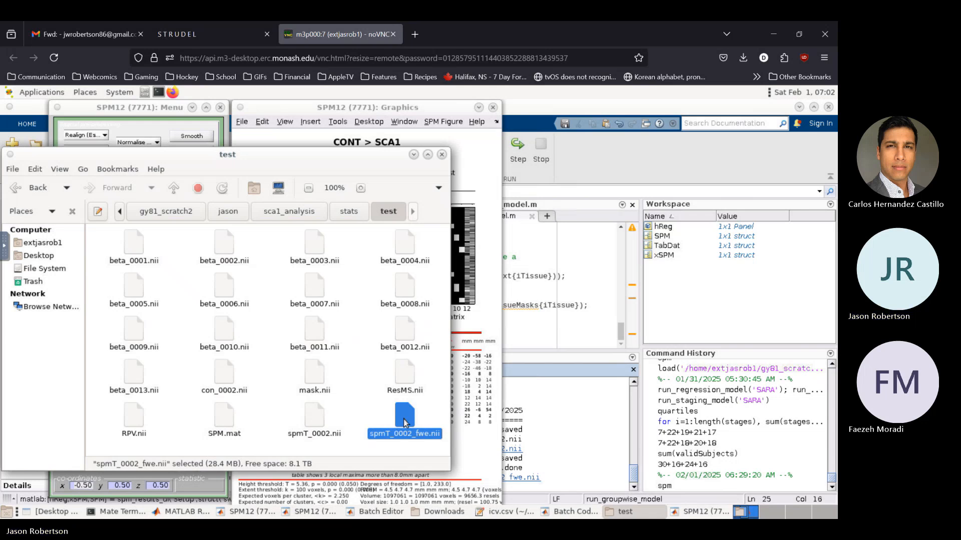
pyautogui.click(414, 156)
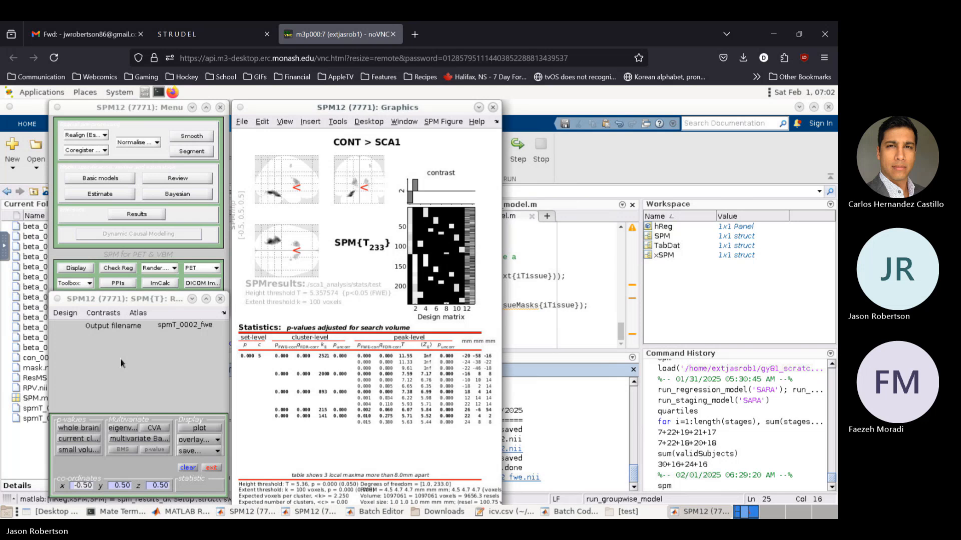
# Change the displayed results to the SCA1 > CONT t-contrast.
pyautogui.click(105, 314)
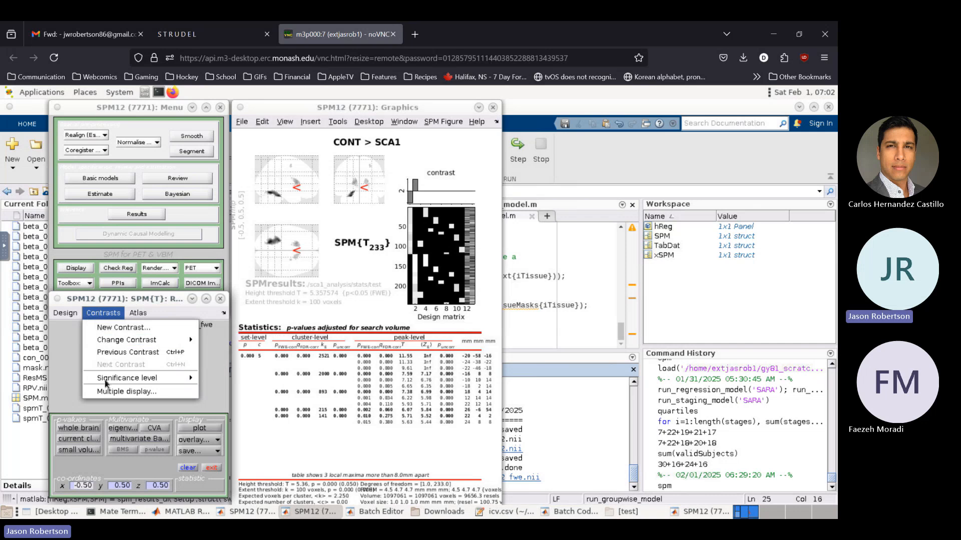
pyautogui.moveTo(106, 381)
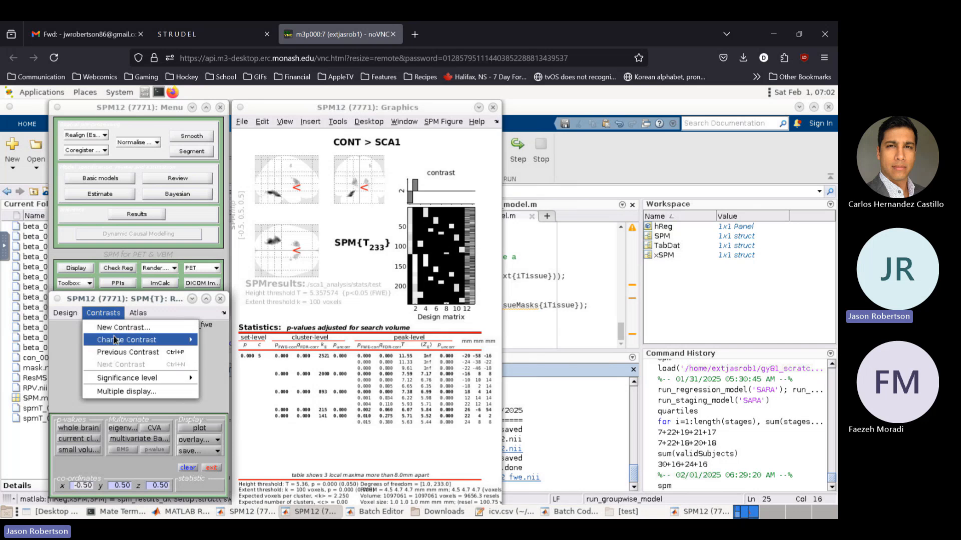
pyautogui.moveTo(193, 340)
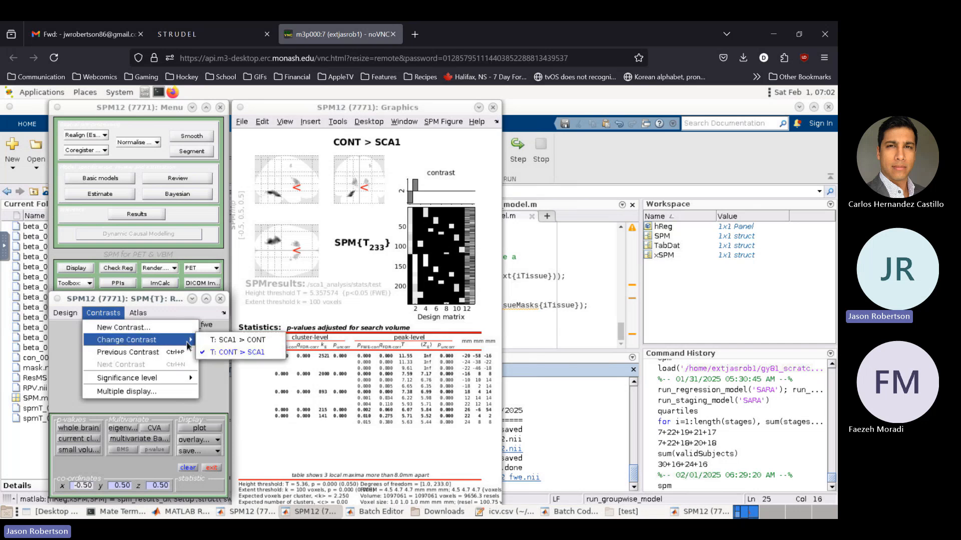
pyautogui.click(230, 340)
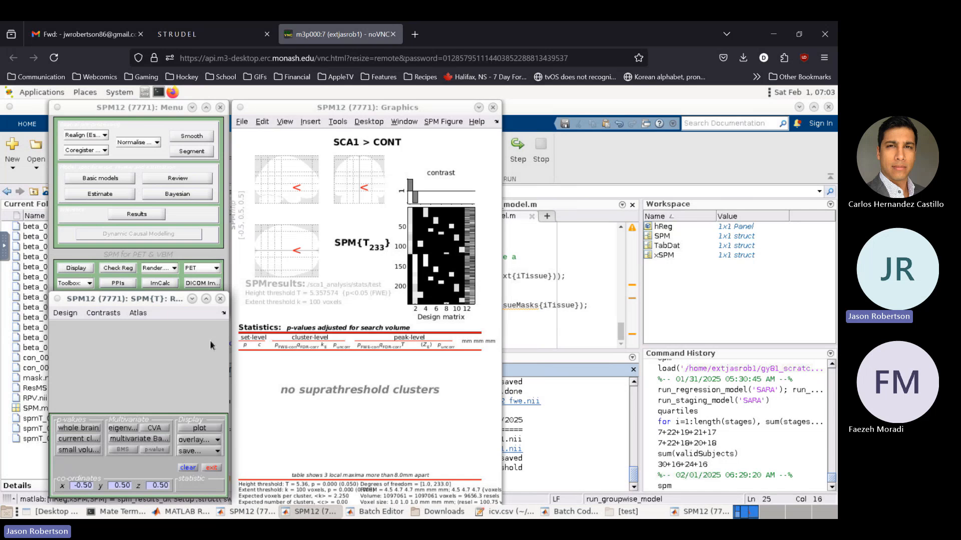
# Switch to MATLAB and review the main effects, covariates, masking and estimation code in spm_groupwise_model.m.
pyautogui.click(588, 150)
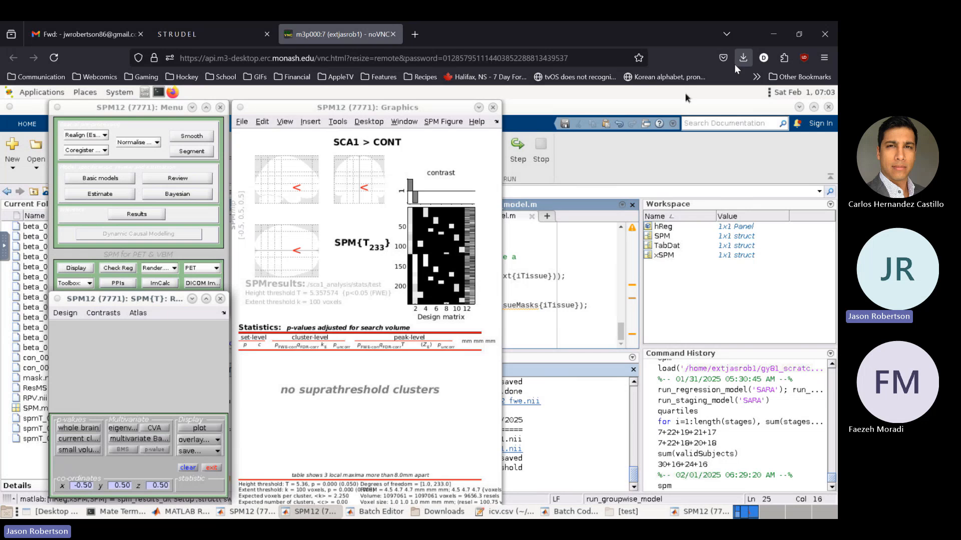
pyautogui.click(630, 161)
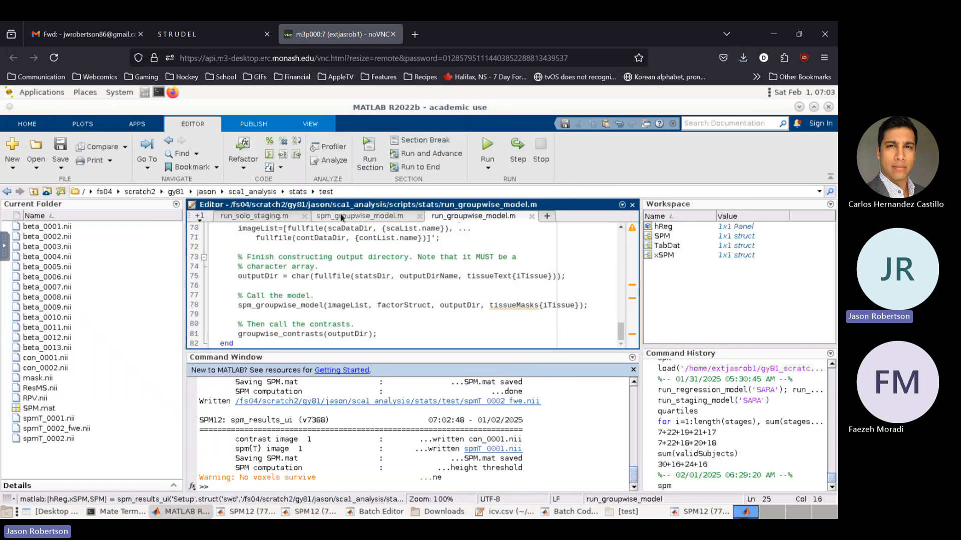
pyautogui.click(340, 217)
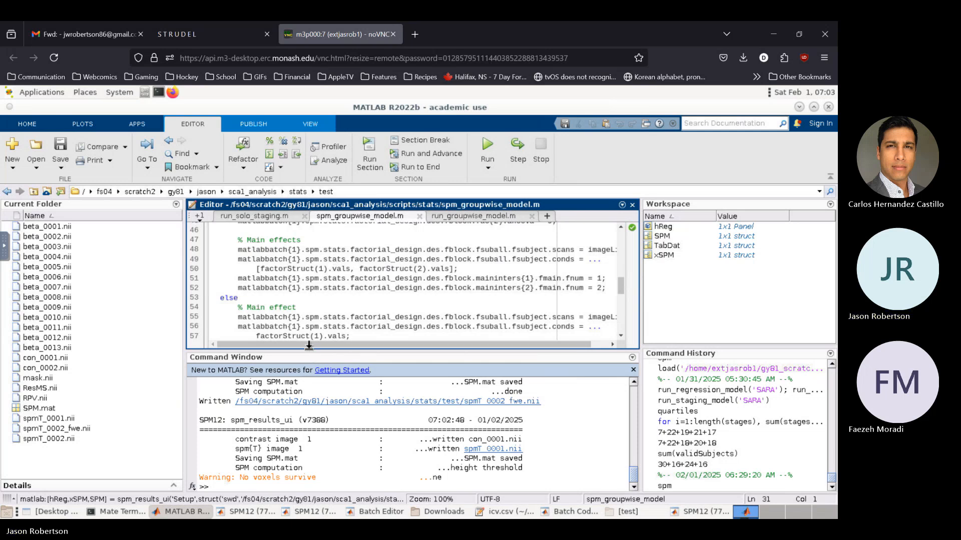
pyautogui.moveTo(308, 351); pyautogui.dragTo(304, 373)
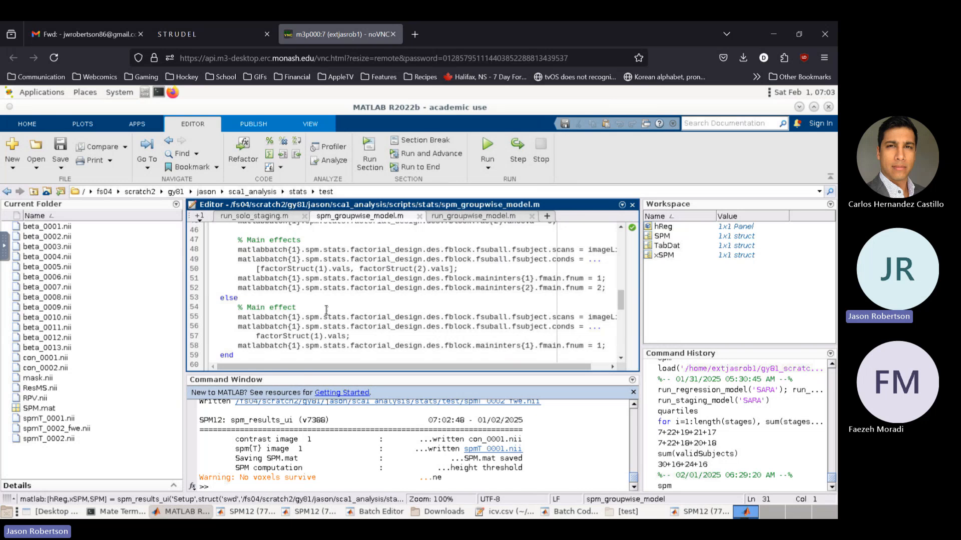
pyautogui.scroll(-2, 326, 310)
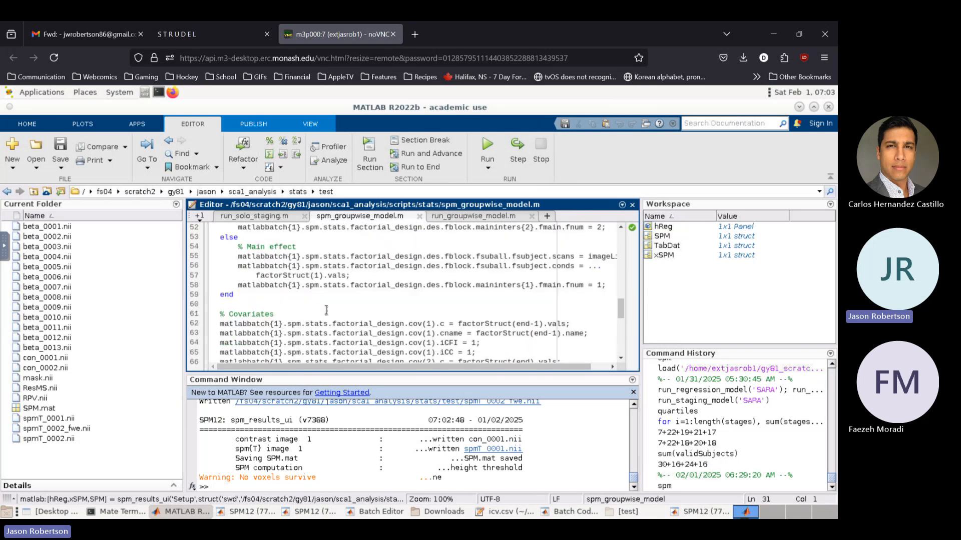
pyautogui.scroll(-1, 326, 310)
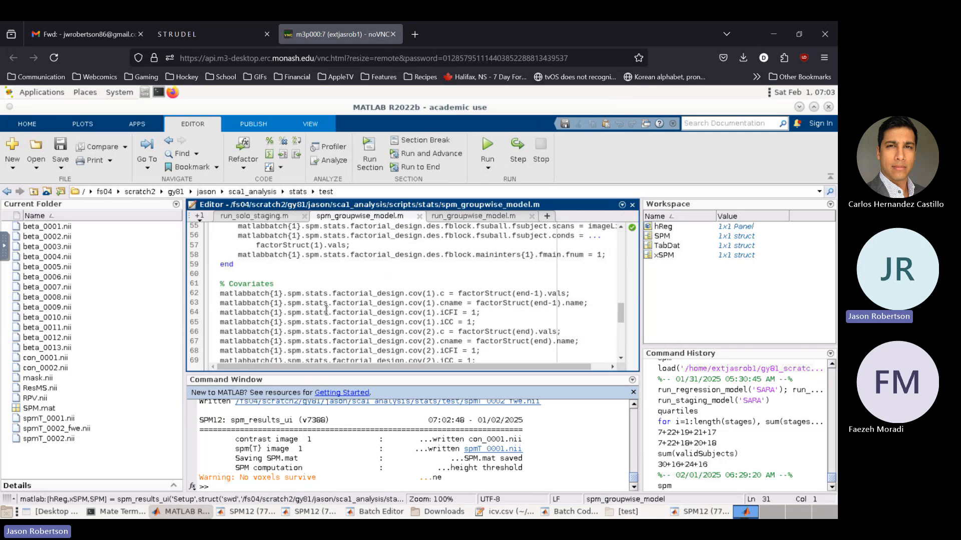
pyautogui.scroll(-1, 326, 310)
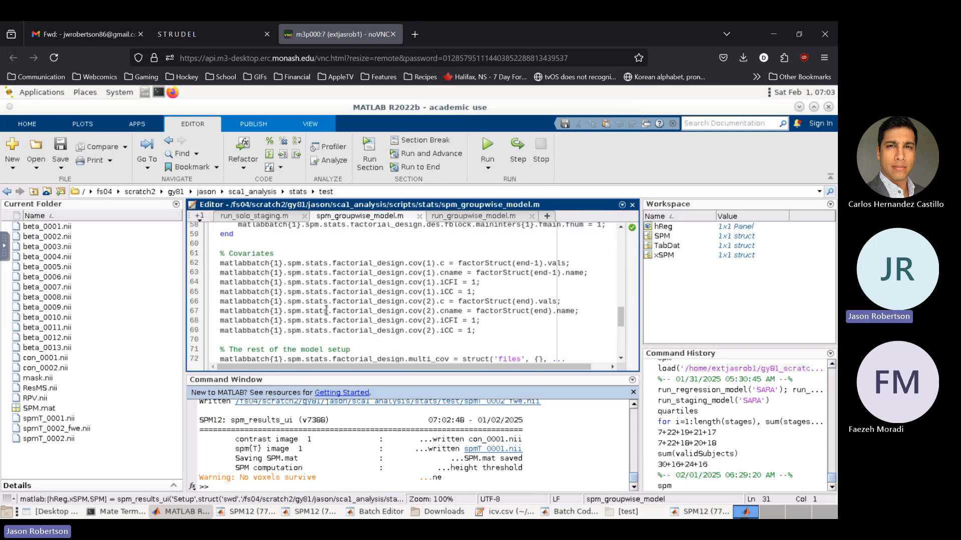
pyautogui.scroll(-2, 326, 310)
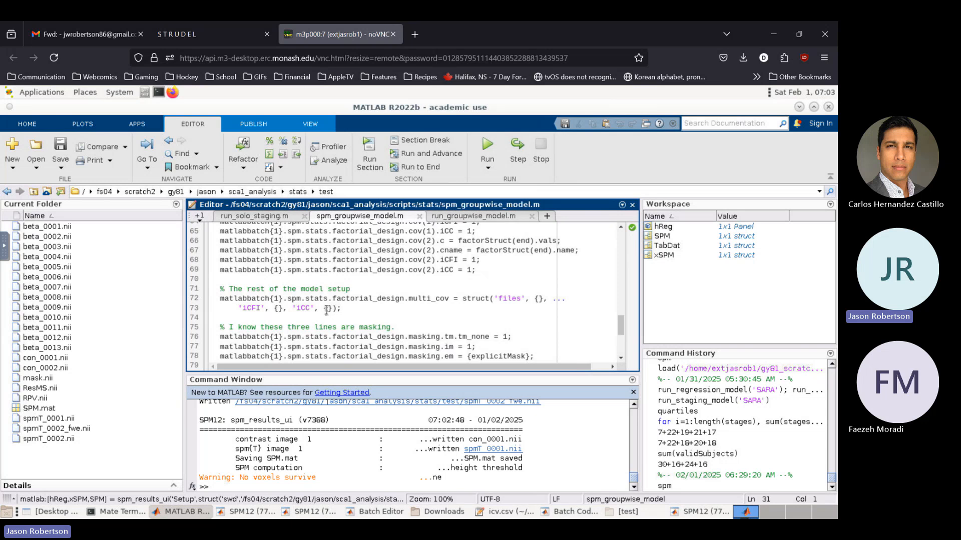
pyautogui.scroll(-1, 326, 310)
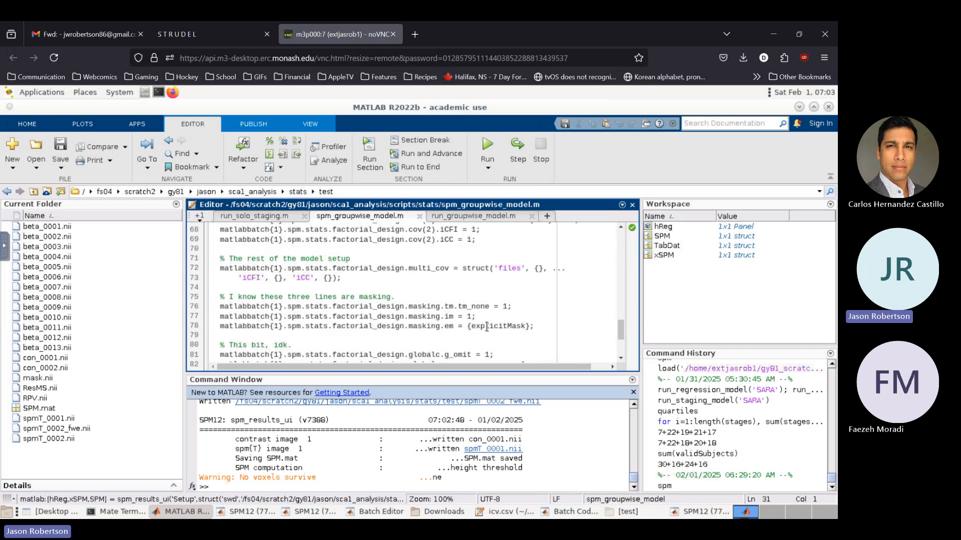
pyautogui.scroll(-2, 486, 327)
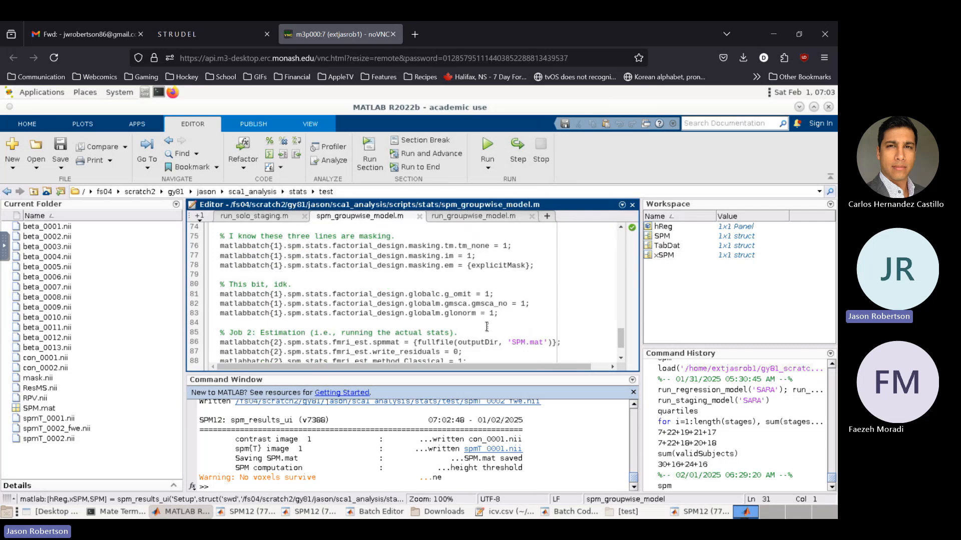
pyautogui.scroll(-1, 486, 326)
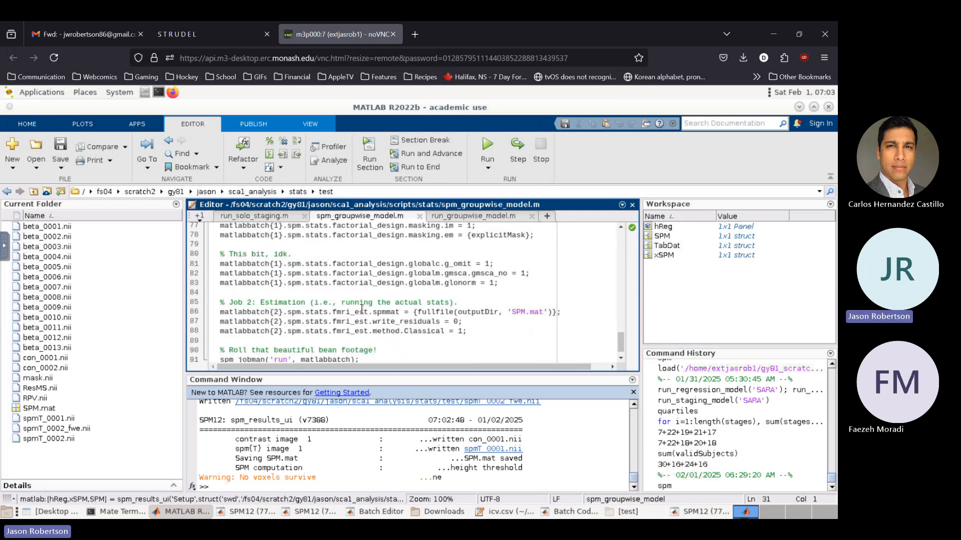
pyautogui.moveTo(215, 303); pyautogui.dragTo(287, 314)
pyautogui.click(287, 314)
# Change MATLAB's current folder to the scripts/stats folder containing run_groupwise_model.m.
pyautogui.click(459, 216)
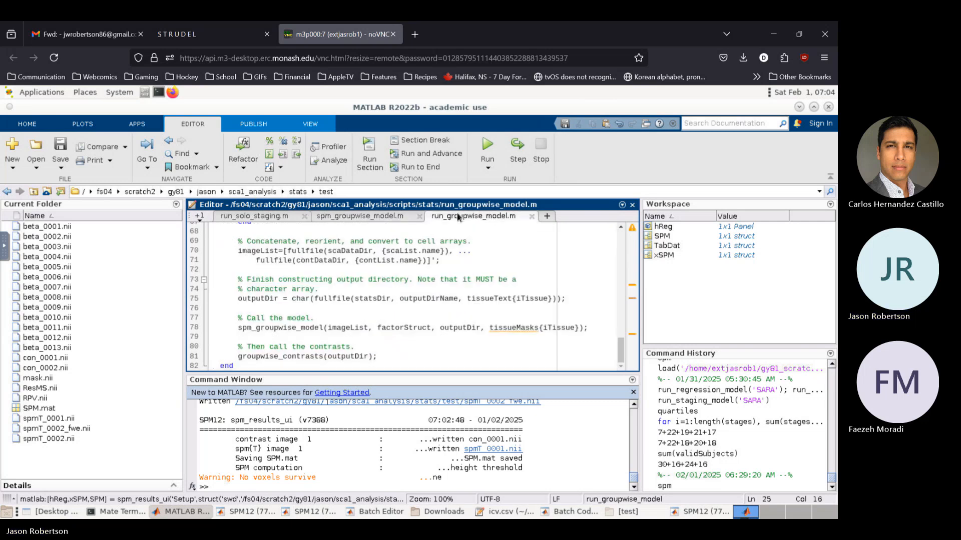
pyautogui.rightClick(261, 357)
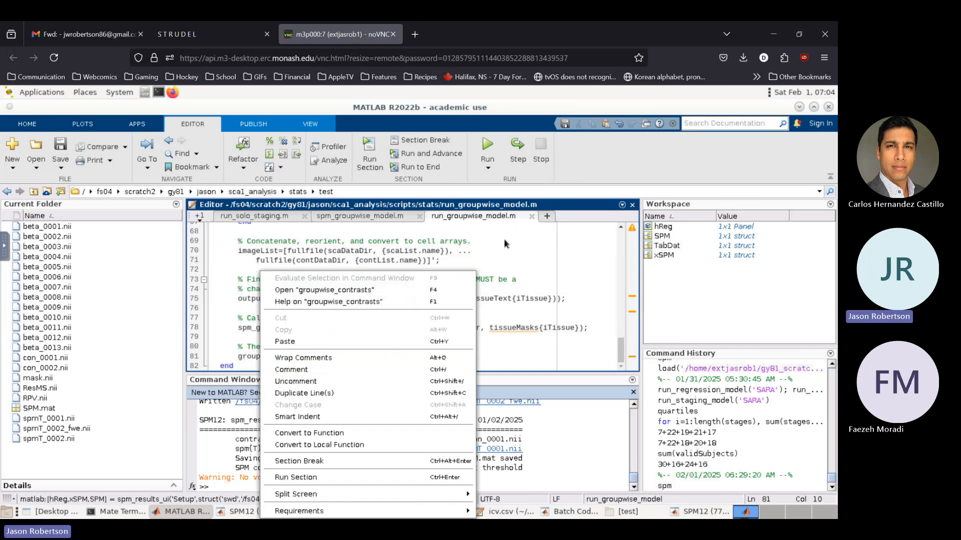
pyautogui.rightClick(484, 216)
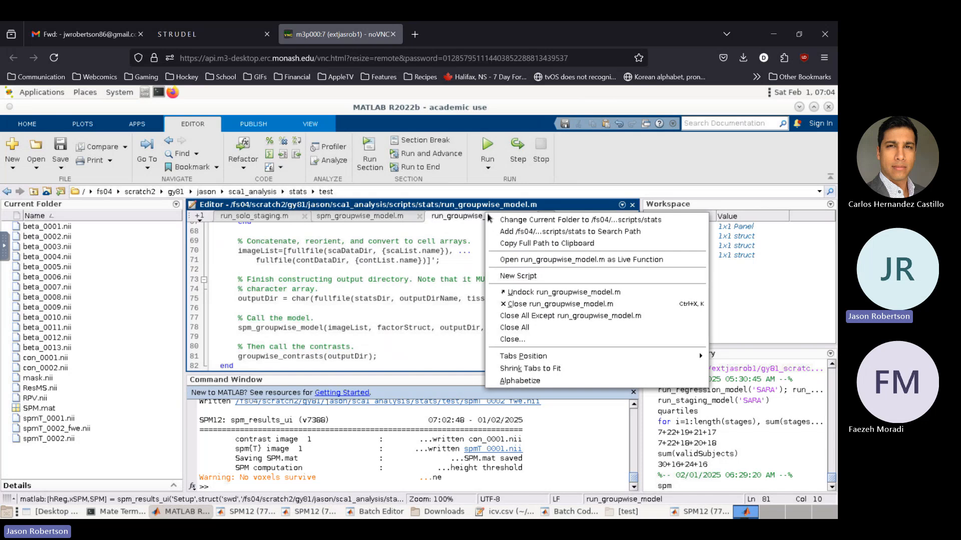
pyautogui.click(498, 221)
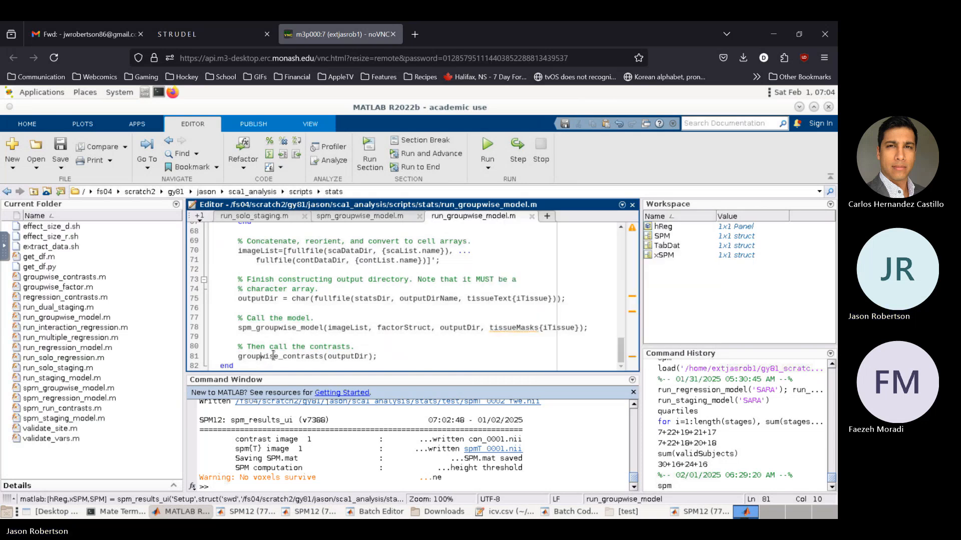
# Open the groupwise_contrasts function from its call in run_groupwise_model.m and review how it builds and runs the contrasts.
pyautogui.rightClick(273, 356)
pyautogui.click(314, 293)
pyautogui.scroll(-3, 314, 295)
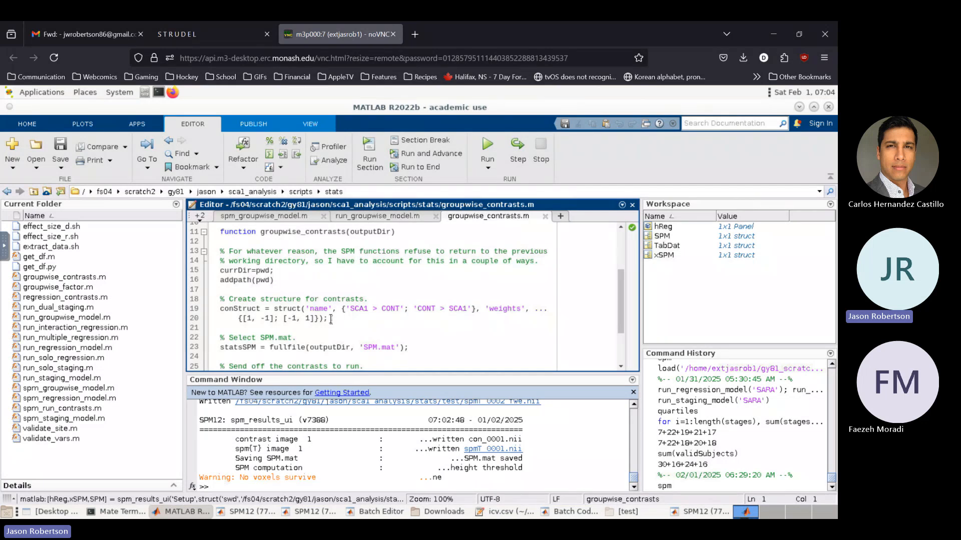
pyautogui.scroll(-1, 330, 319)
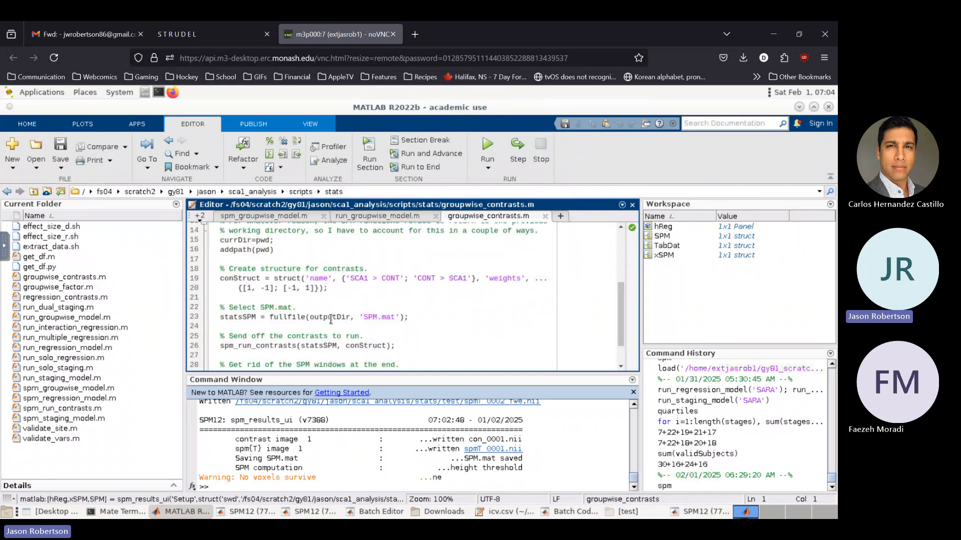
pyautogui.scroll(-1, 331, 319)
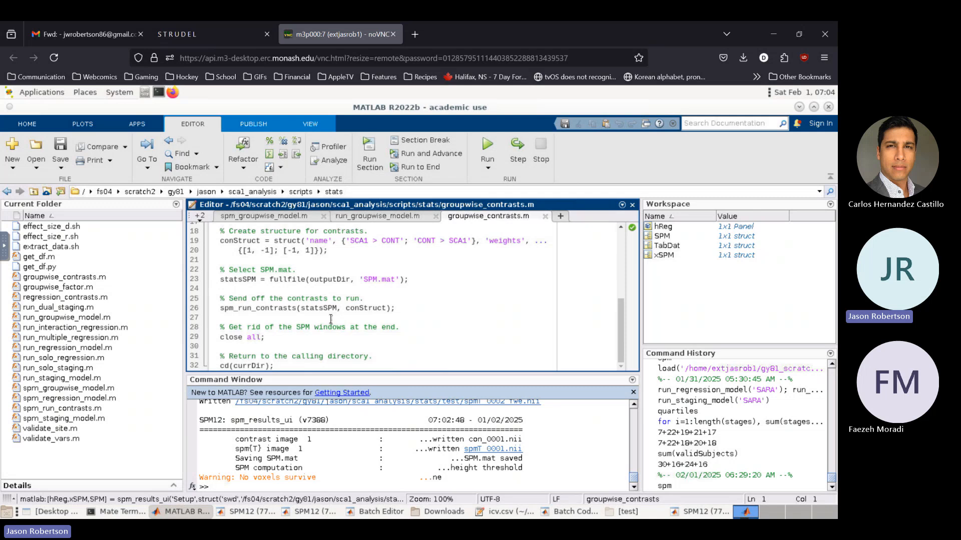
# Open spm_run_contrasts from its call in groupwise_contrasts.m and review its contrast creation and report generation jobs.
pyautogui.click(289, 307)
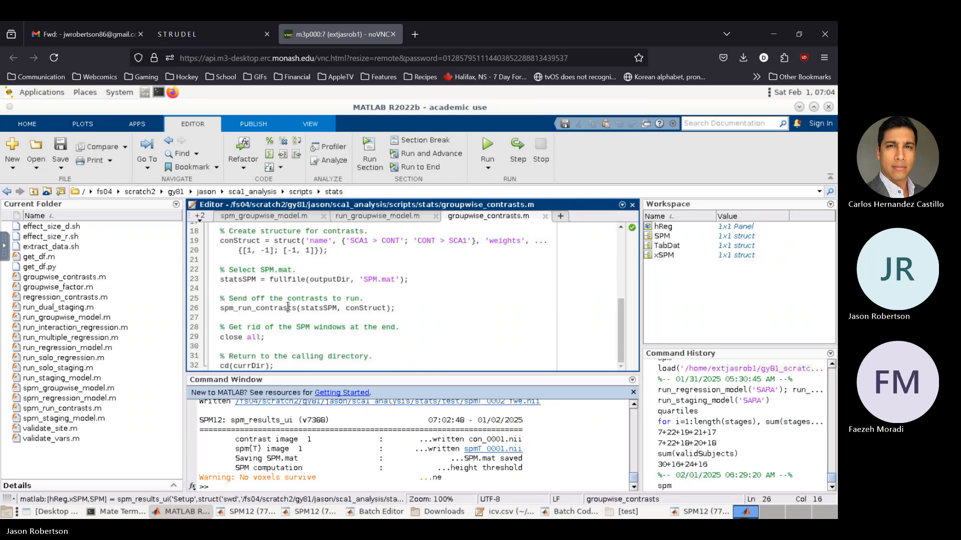
pyautogui.rightClick(288, 308)
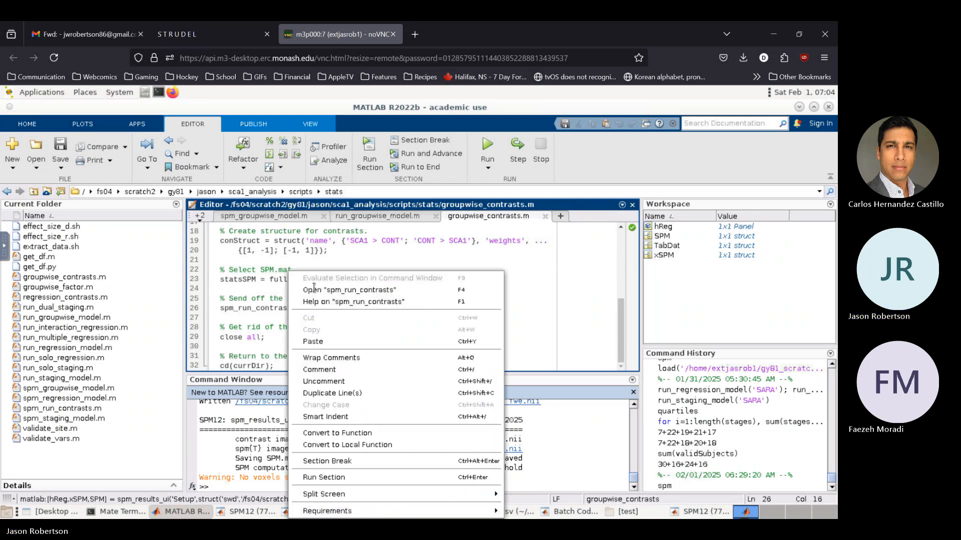
pyautogui.click(317, 290)
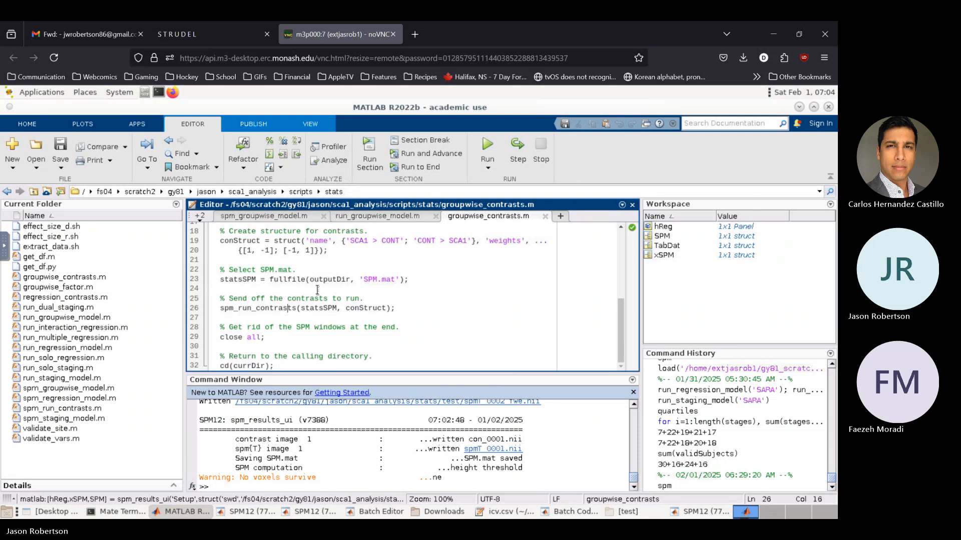
pyautogui.scroll(-3, 318, 291)
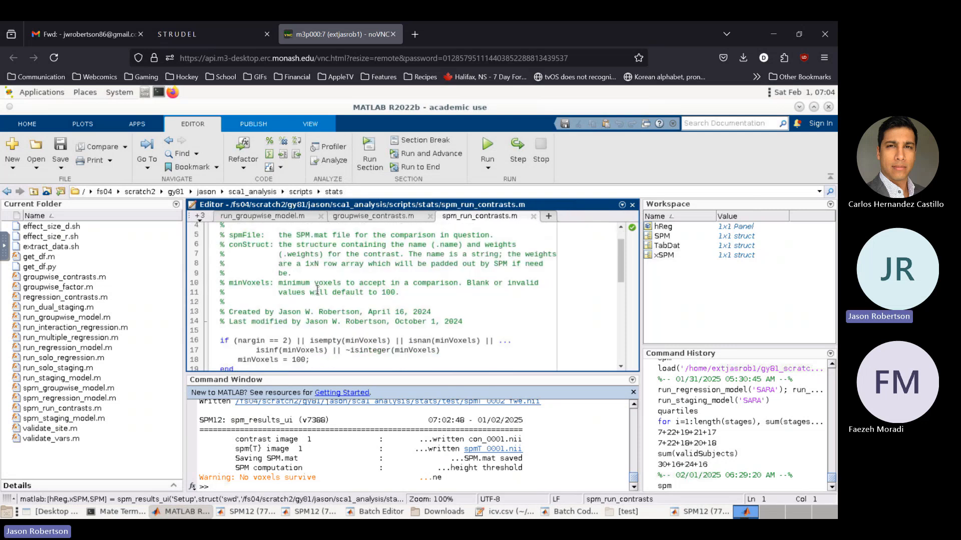
pyautogui.scroll(-1, 317, 291)
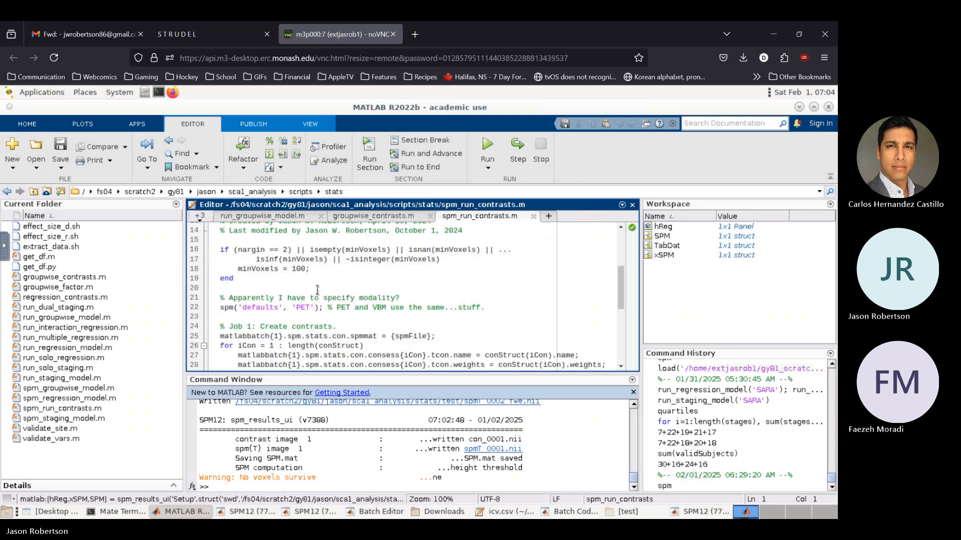
pyautogui.scroll(-1, 317, 290)
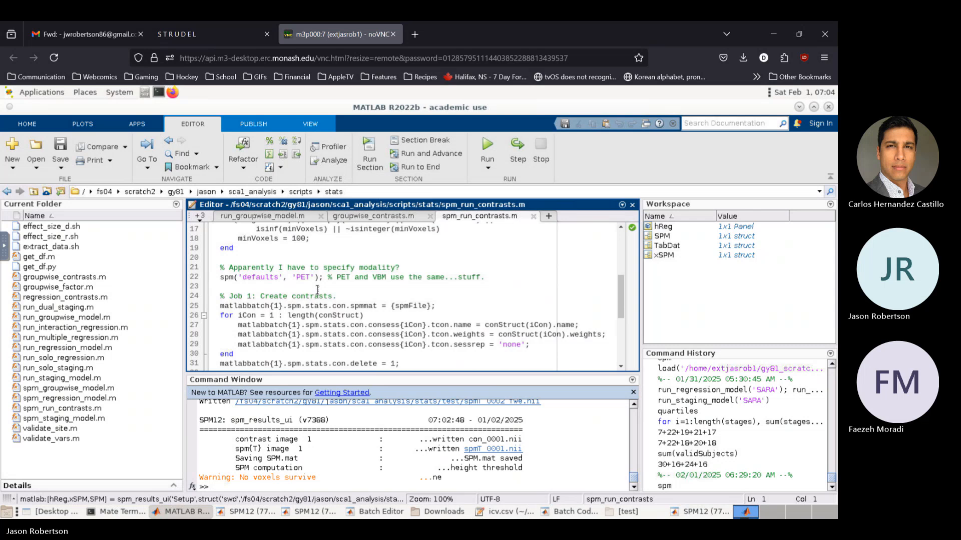
pyautogui.scroll(-1, 317, 290)
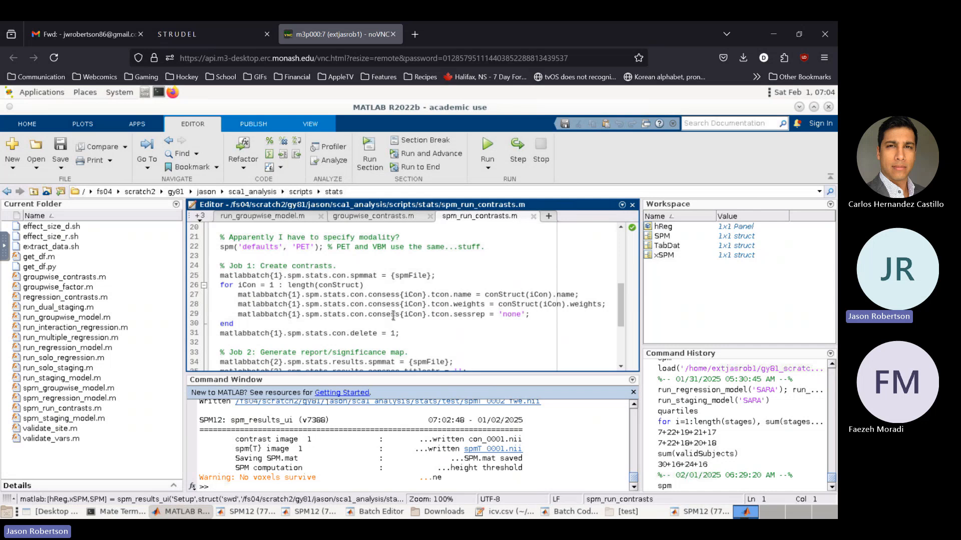
pyautogui.scroll(-1, 393, 315)
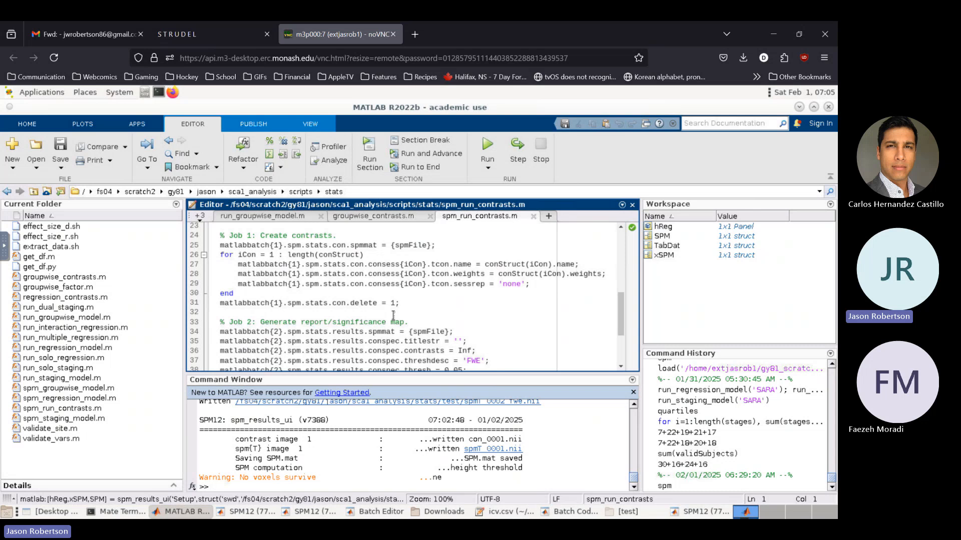
pyautogui.scroll(-1, 393, 315)
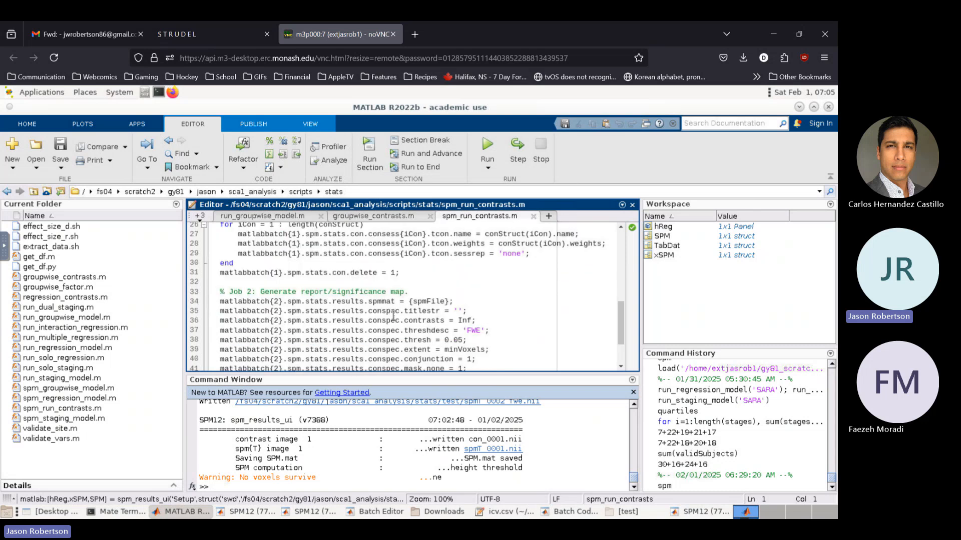
pyautogui.scroll(-1, 393, 315)
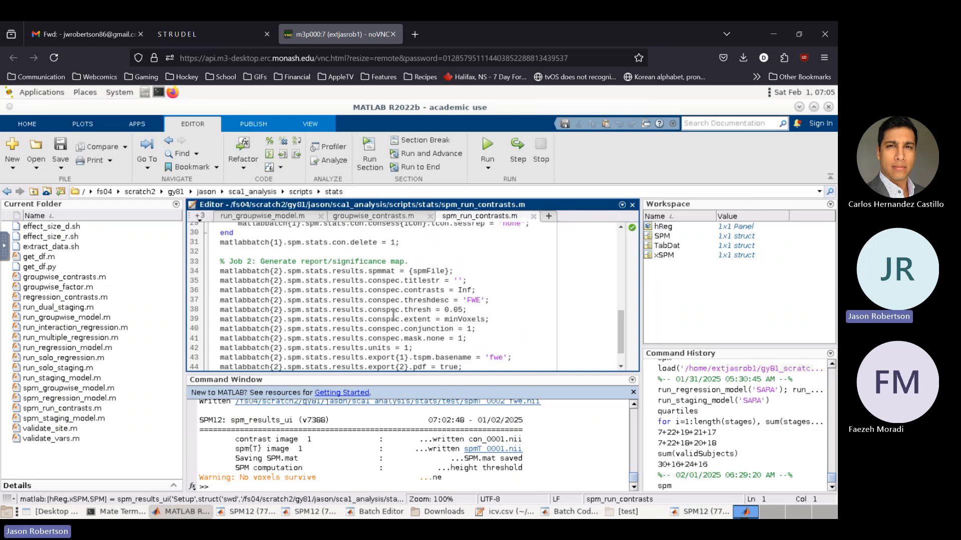
# Close the Batch Code Browser and bring up the SPM12 Graphics window showing the SCA1 > CONT results.
pyautogui.click(314, 513)
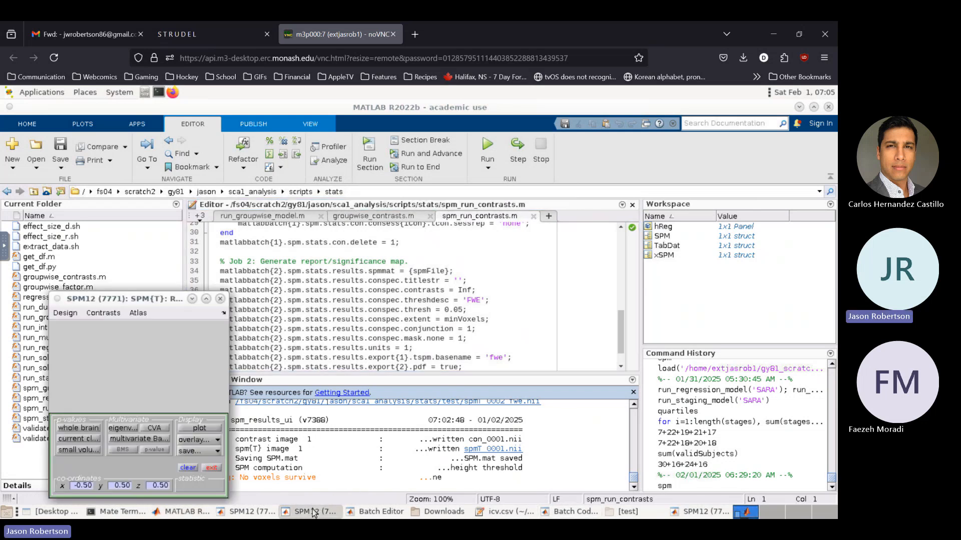
pyautogui.click(380, 512)
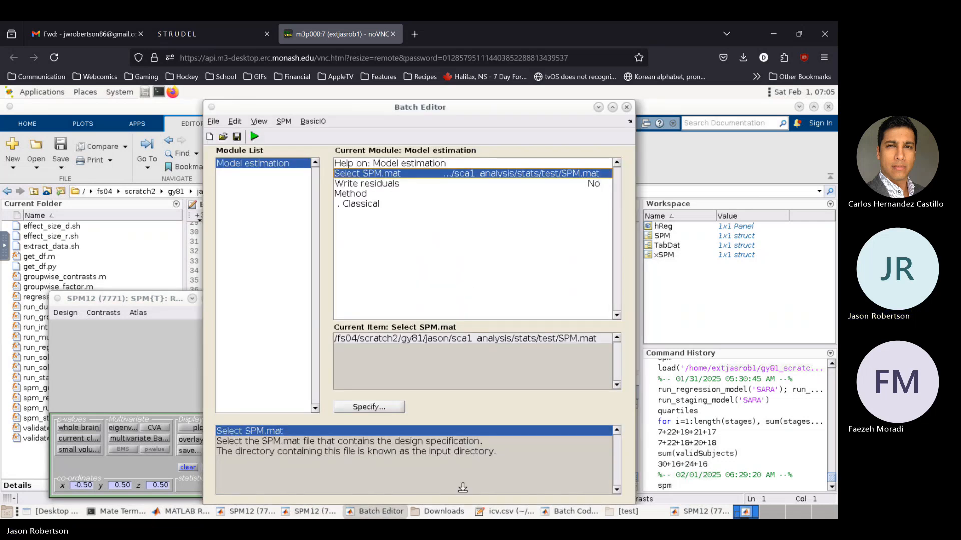
pyautogui.click(239, 512)
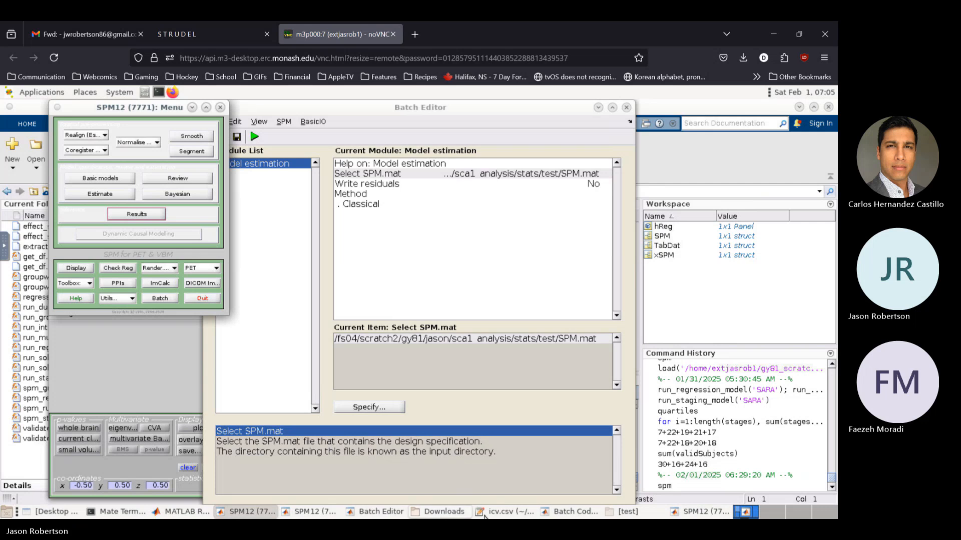
pyautogui.click(557, 512)
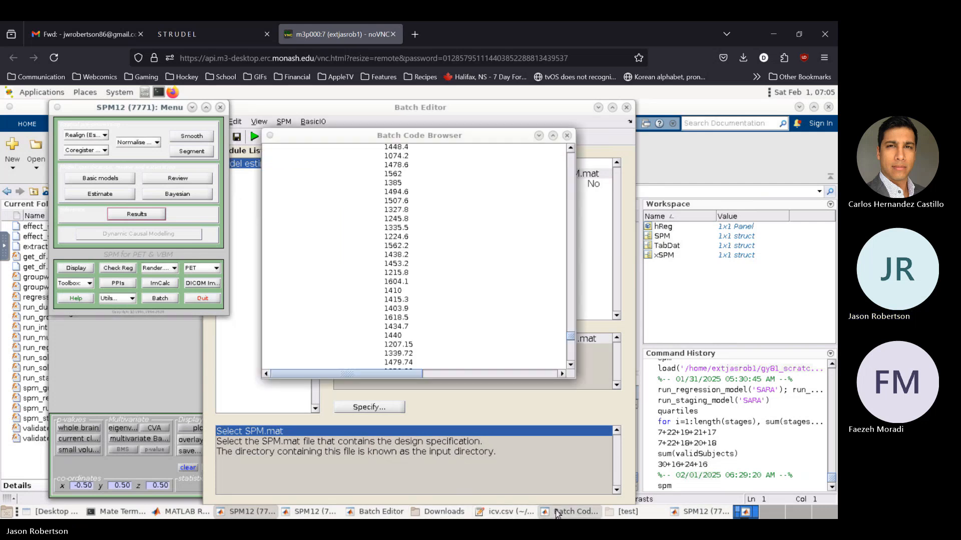
pyautogui.click(567, 136)
pyautogui.click(676, 512)
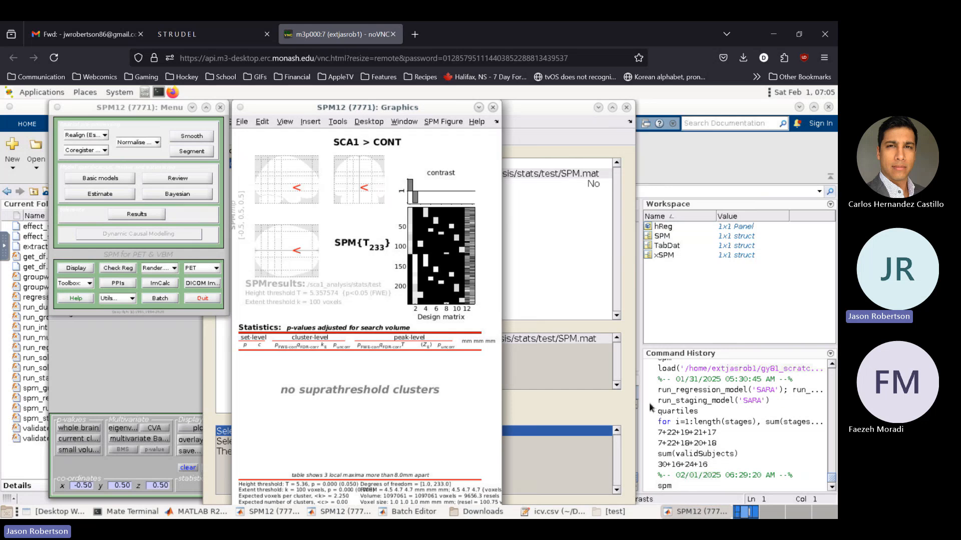
# Return to spm_run_contrasts.m in MATLAB and examine the lines that set the thresholded map's basename and the PDF export.
pyautogui.click(660, 328)
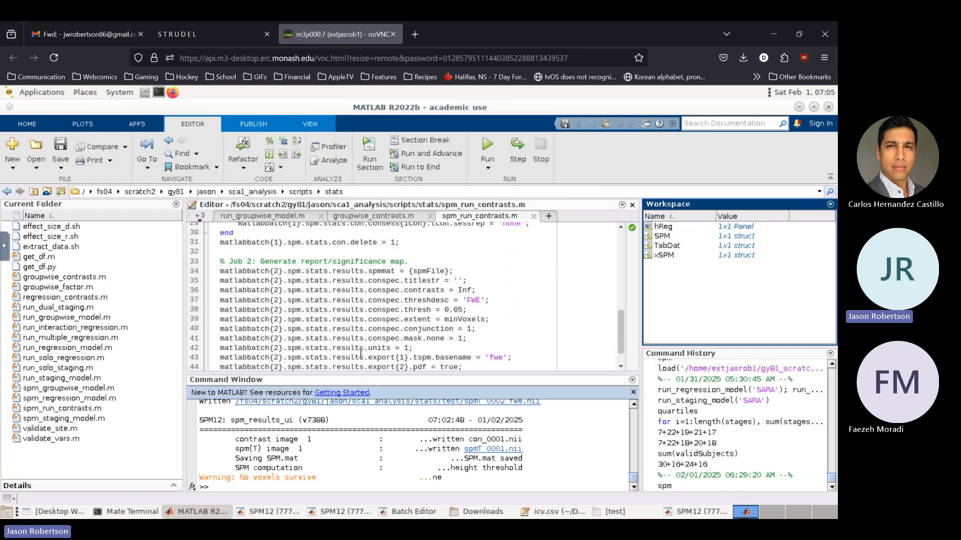
pyautogui.doubleClick(460, 354)
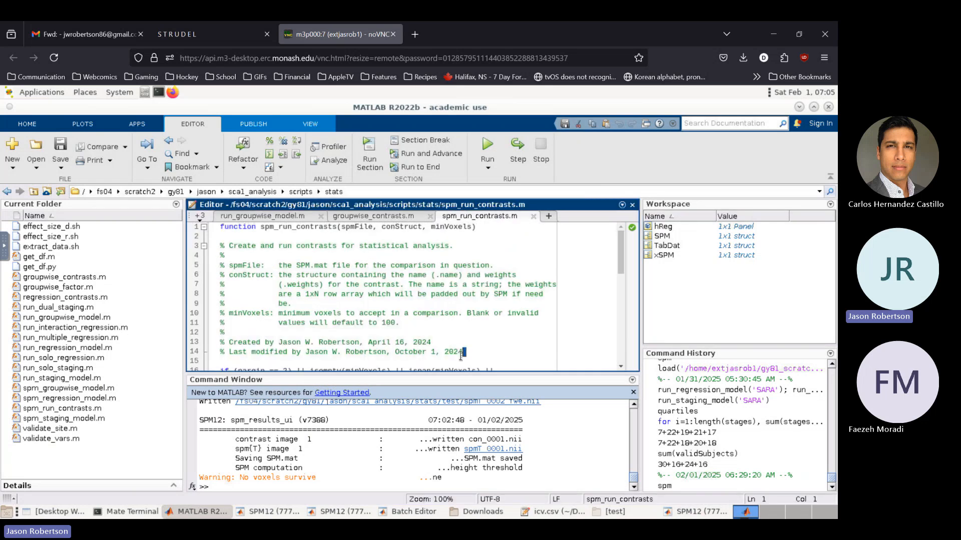
pyautogui.scroll(-10, 460, 354)
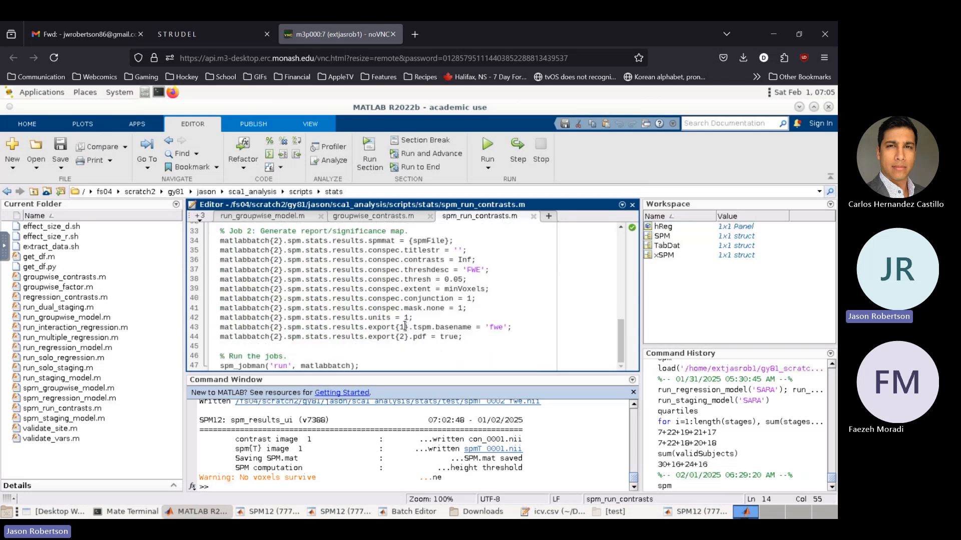
pyautogui.moveTo(404, 327); pyautogui.dragTo(499, 329)
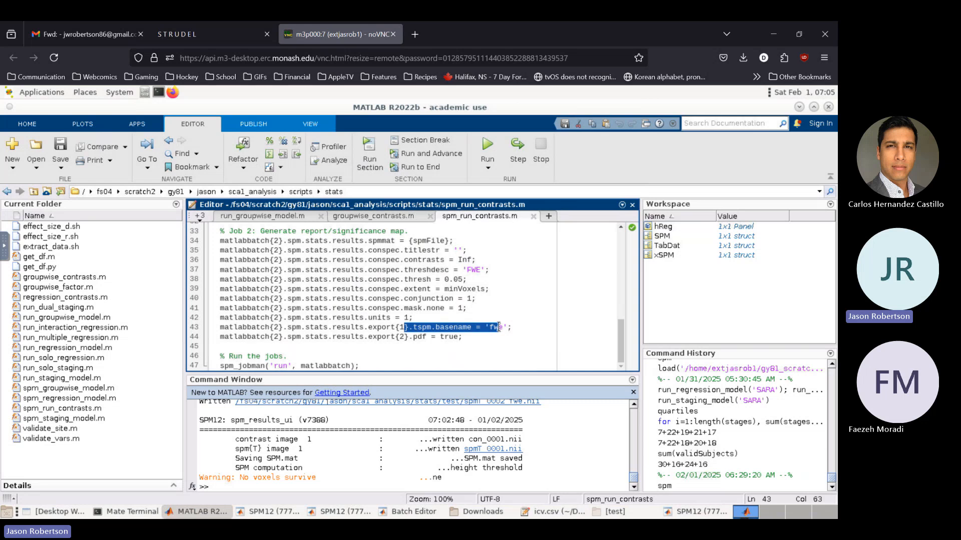
pyautogui.click(415, 339)
pyautogui.moveTo(435, 338); pyautogui.dragTo(464, 337)
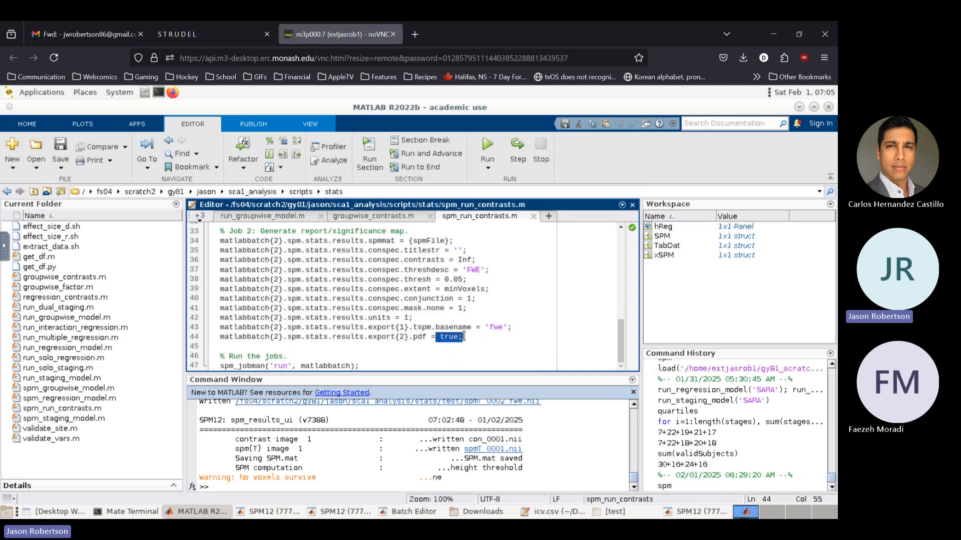
# In the file manager, browse to sca1_analysis/stats/groupwise/mwp1 and look through the script's output files.
pyautogui.click(608, 513)
pyautogui.rightClick(608, 513)
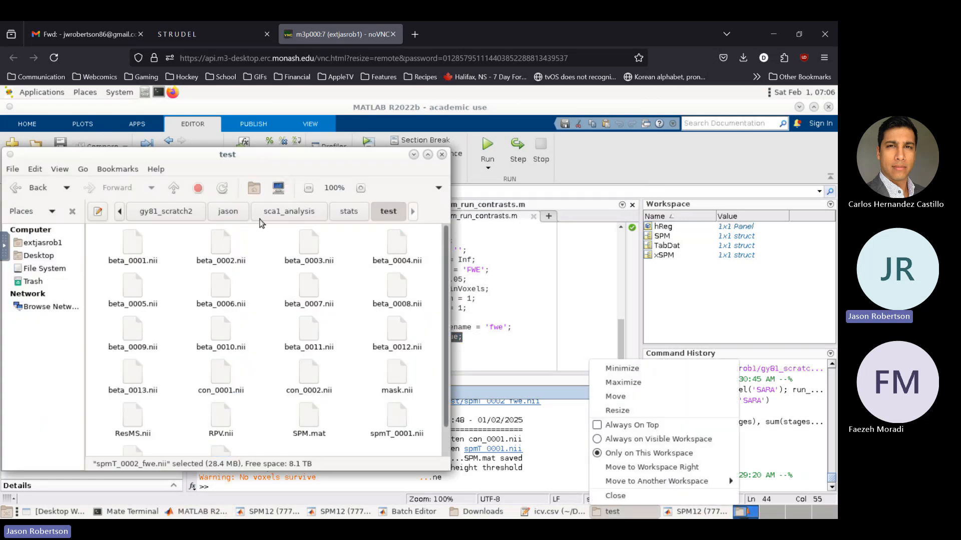
pyautogui.click(294, 207)
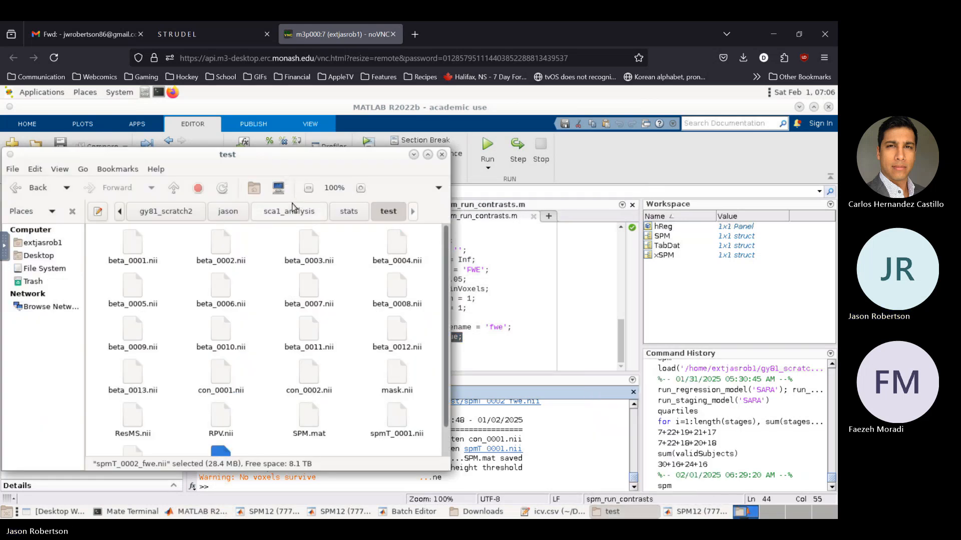
pyautogui.click(294, 207)
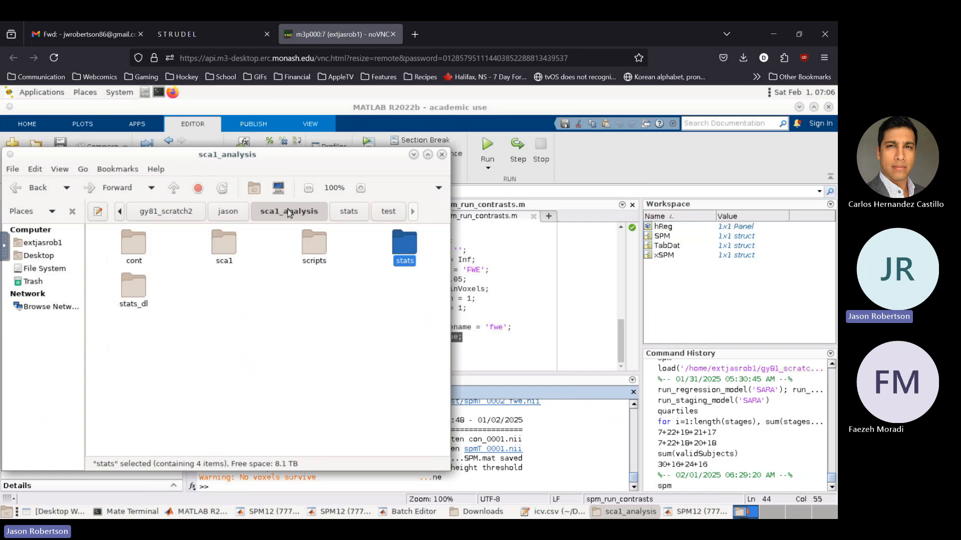
pyautogui.doubleClick(405, 242)
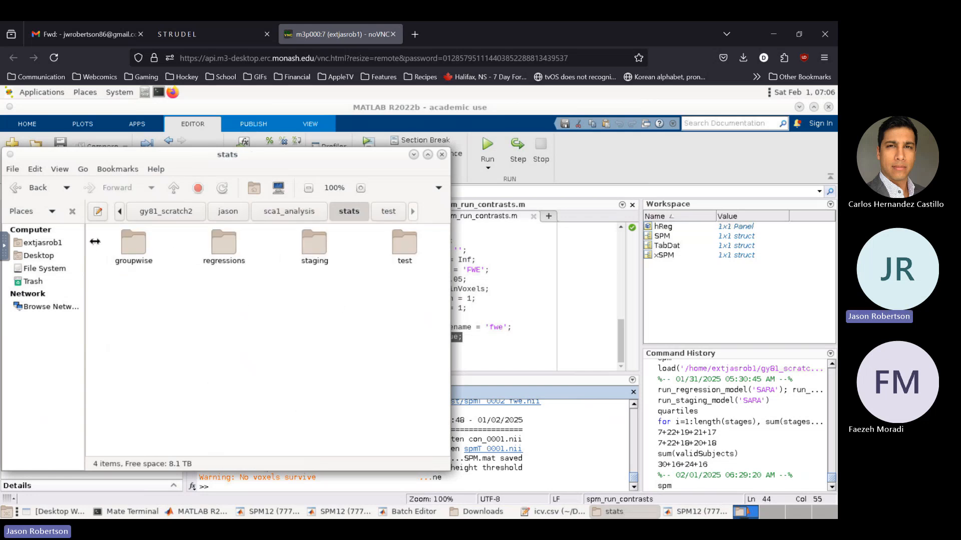
pyautogui.doubleClick(133, 245)
pyautogui.doubleClick(134, 245)
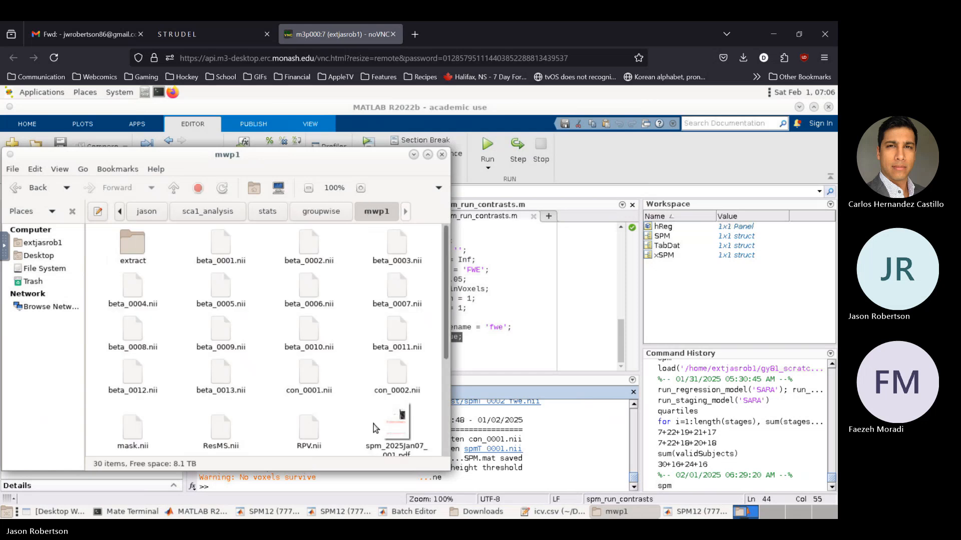
pyautogui.scroll(-2, 373, 424)
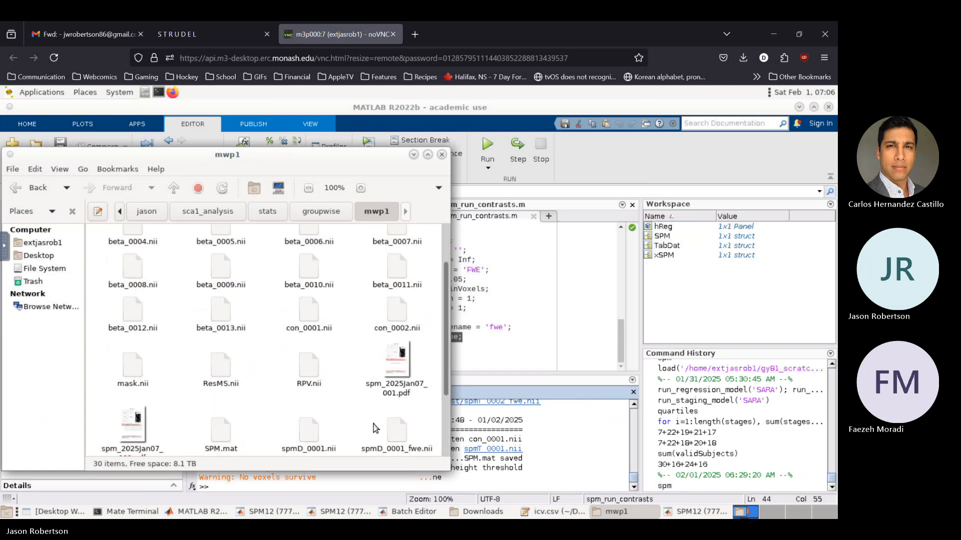
pyautogui.scroll(-3, 373, 424)
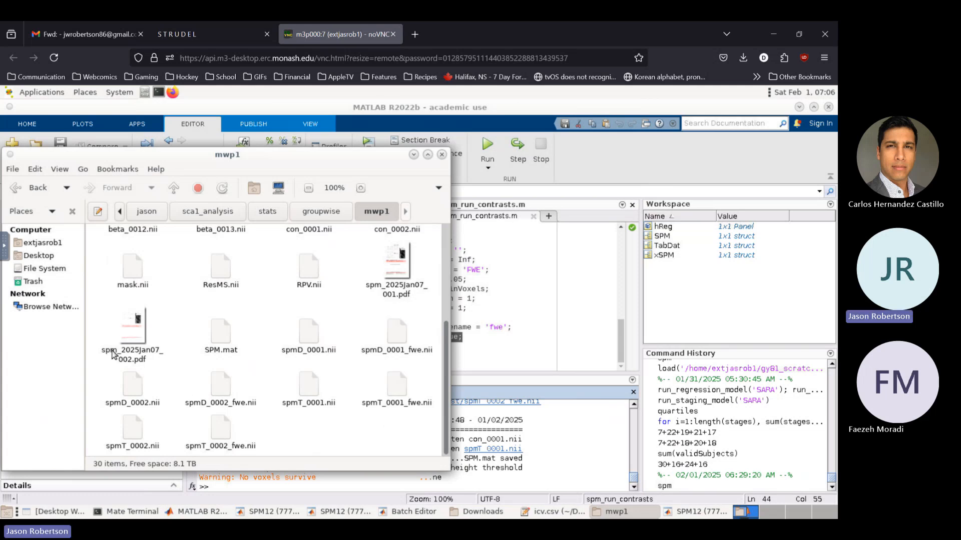
# Open spm_2025Jan07_002.pdf, review its contrast figure and statistics table, and close it.
pyautogui.doubleClick(136, 343)
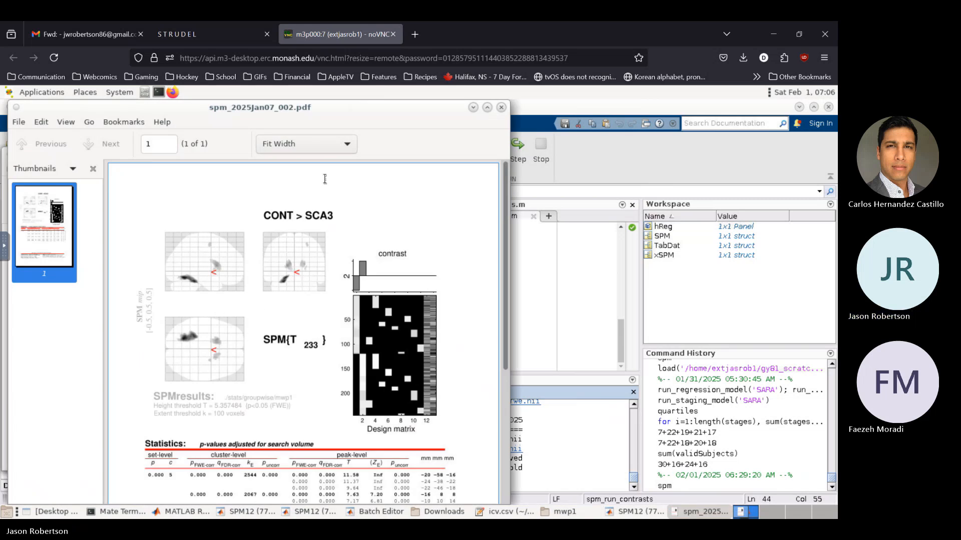
pyautogui.scroll(-3, 269, 263)
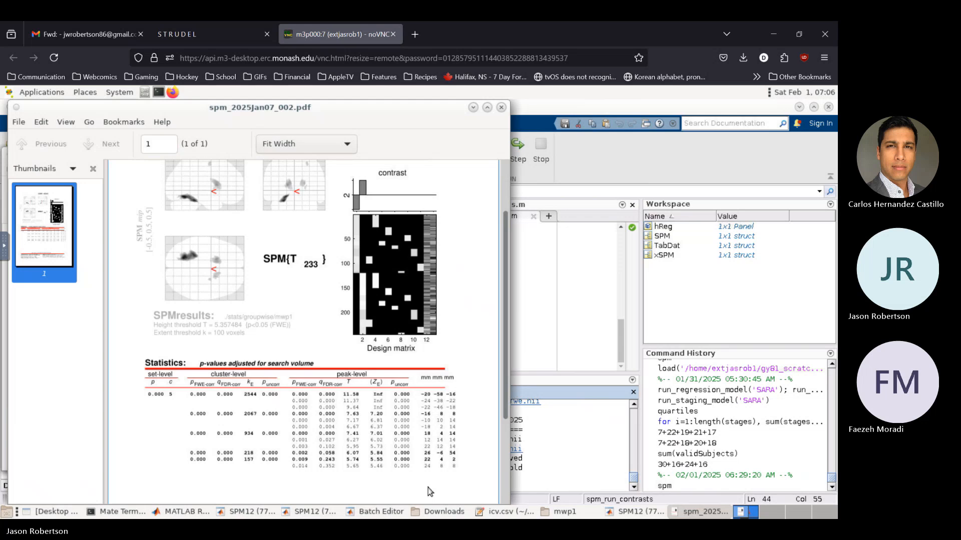
pyautogui.click(502, 107)
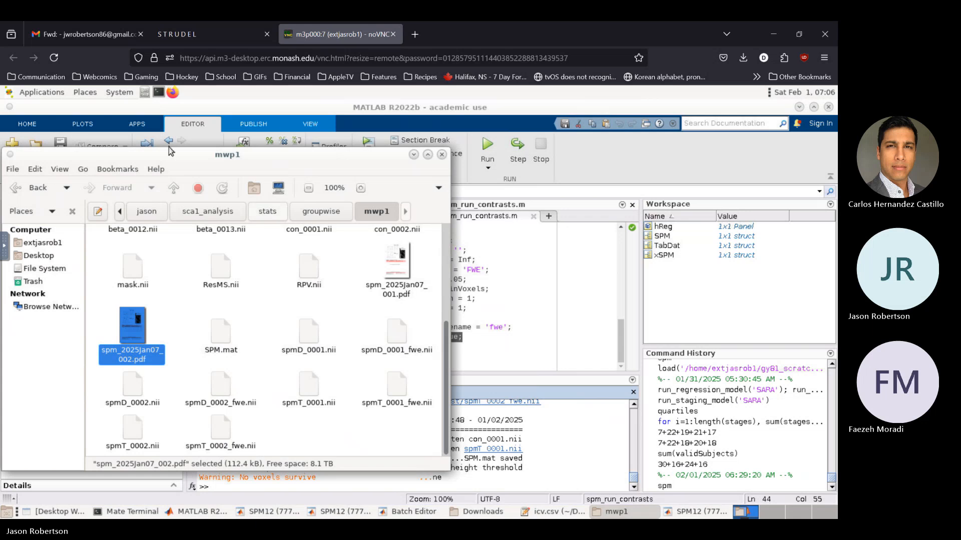
# In a new terminal, load the fsleyes module and launch FSLeyes through vglrun.
pyautogui.click(159, 93)
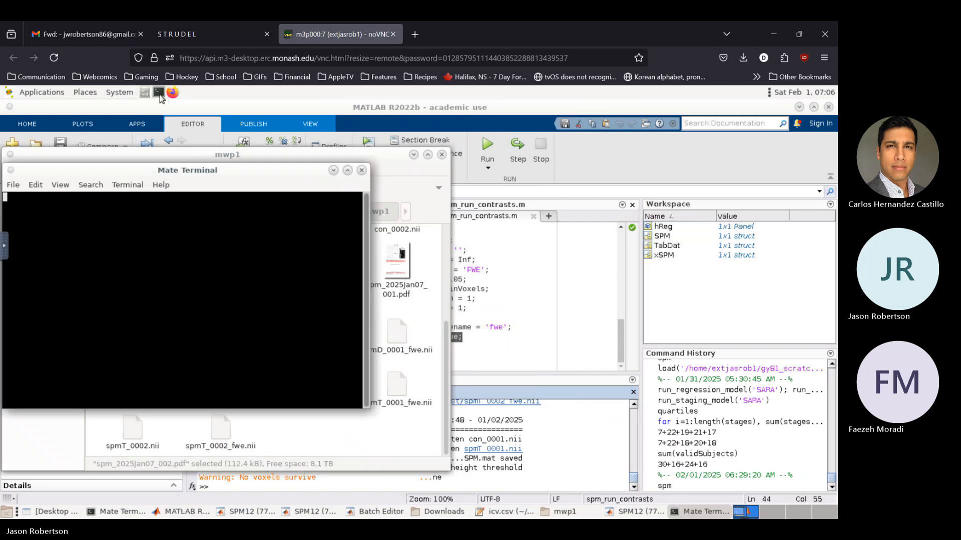
pyautogui.write('mo')
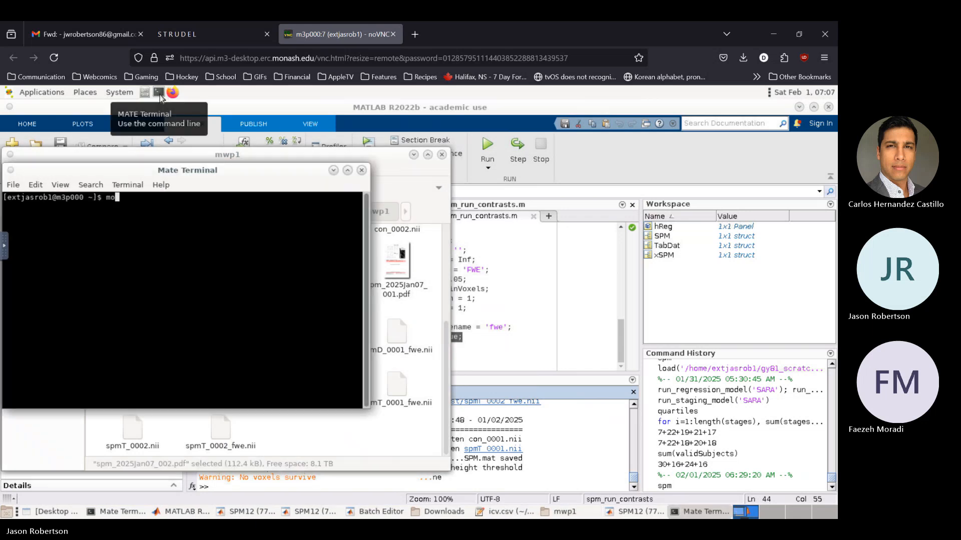
pyautogui.write('dule load fsleyes; vglrun ')
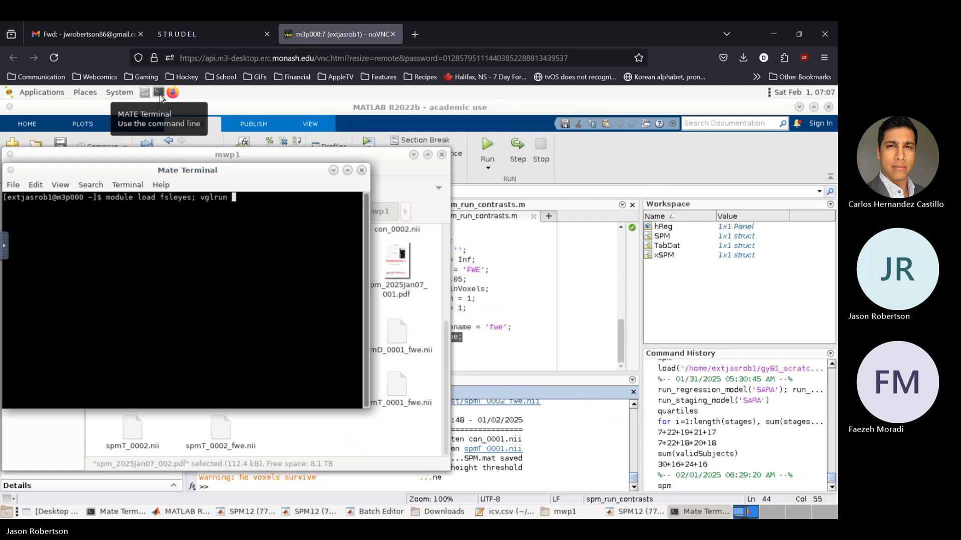
pyautogui.write('fsleyes')
pyautogui.press('Return')
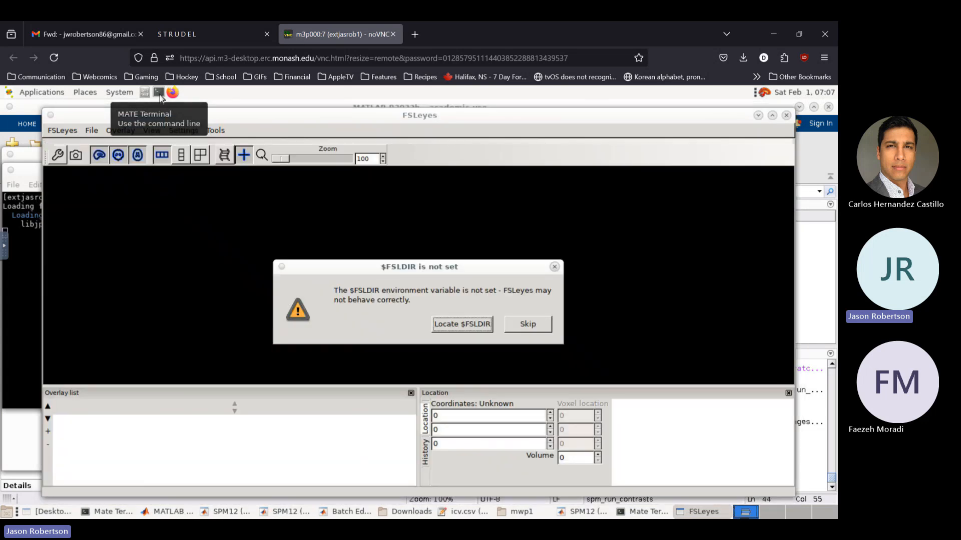
# Locate the missing FSLDIR by choosing the /usr/local/fsl/6.0.7.10/fsl directory as the FSL installation.
pyautogui.click(444, 326)
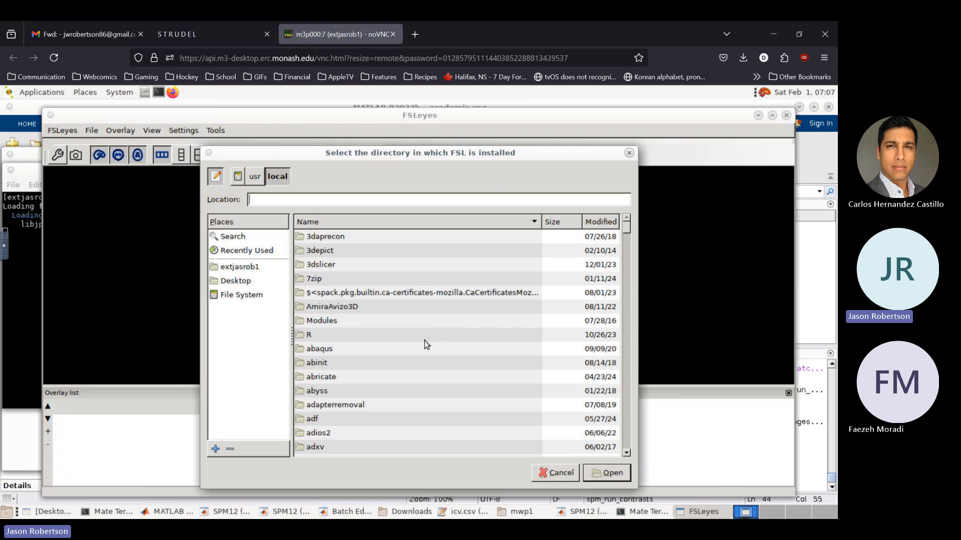
pyautogui.scroll(-5, 359, 362)
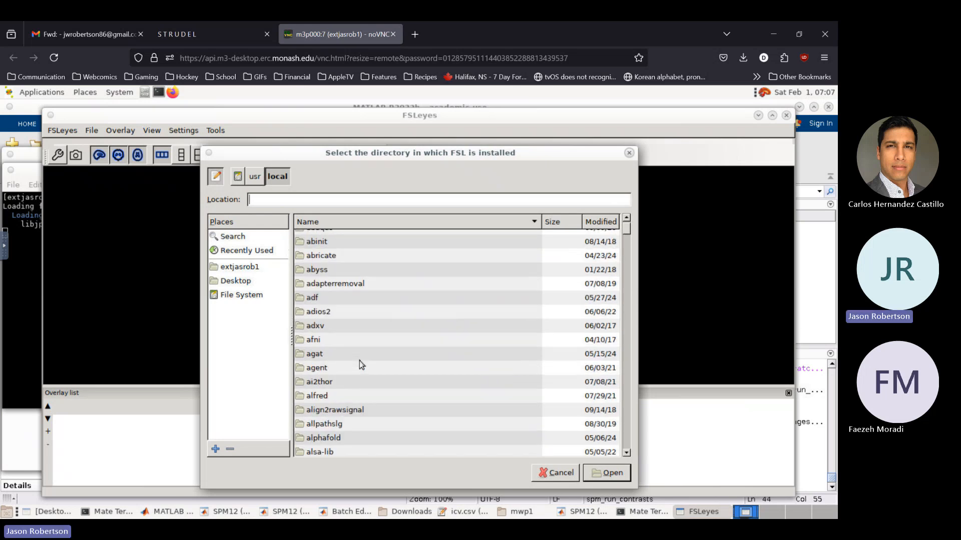
pyautogui.scroll(-8, 359, 362)
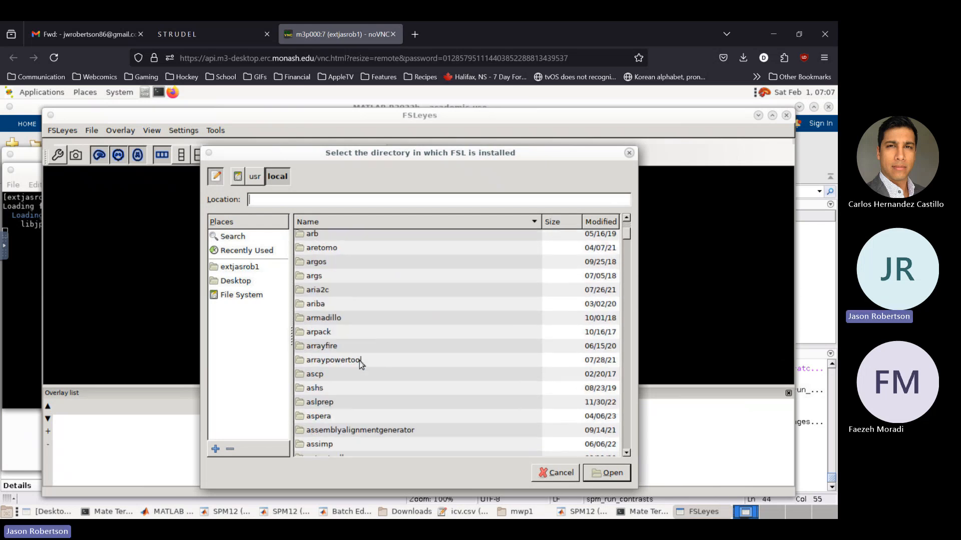
pyautogui.scroll(-10, 360, 361)
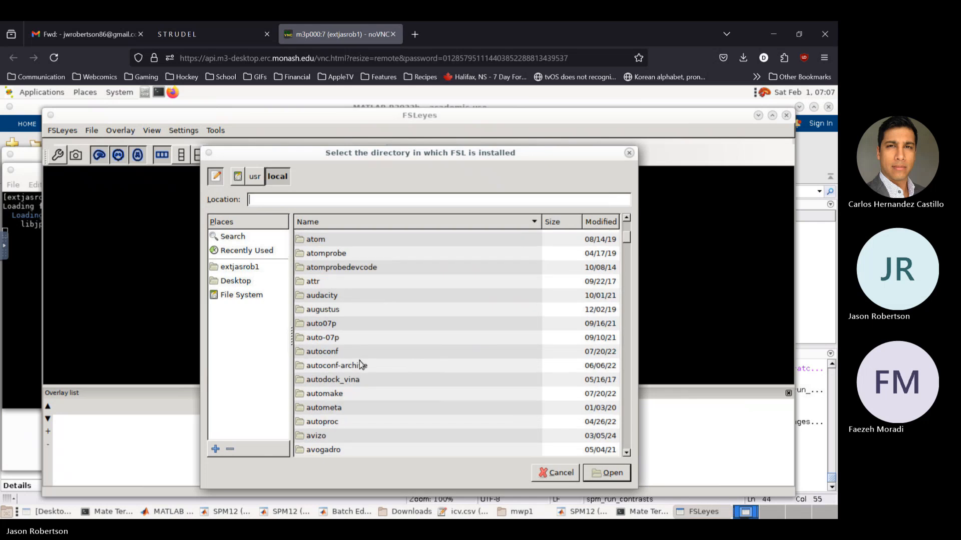
pyautogui.click(341, 379)
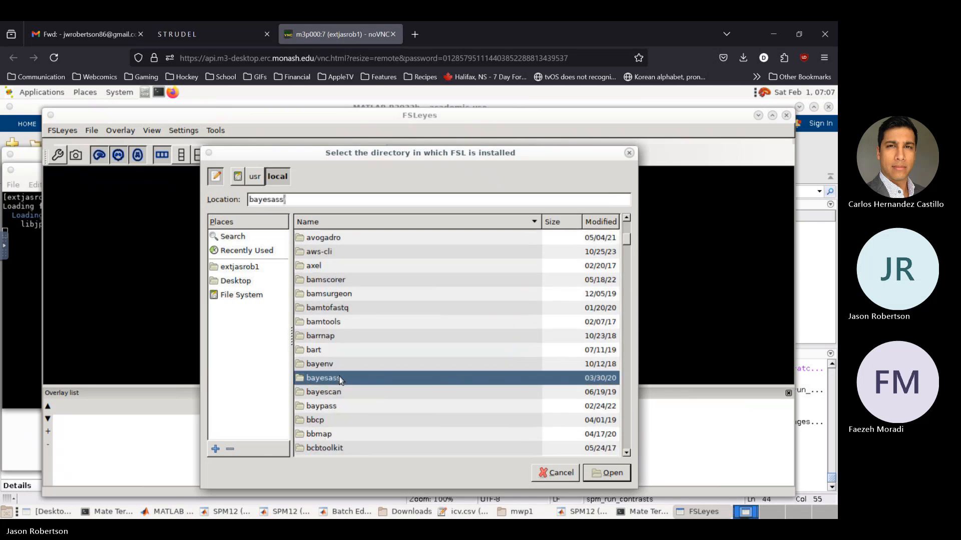
pyautogui.write('f')
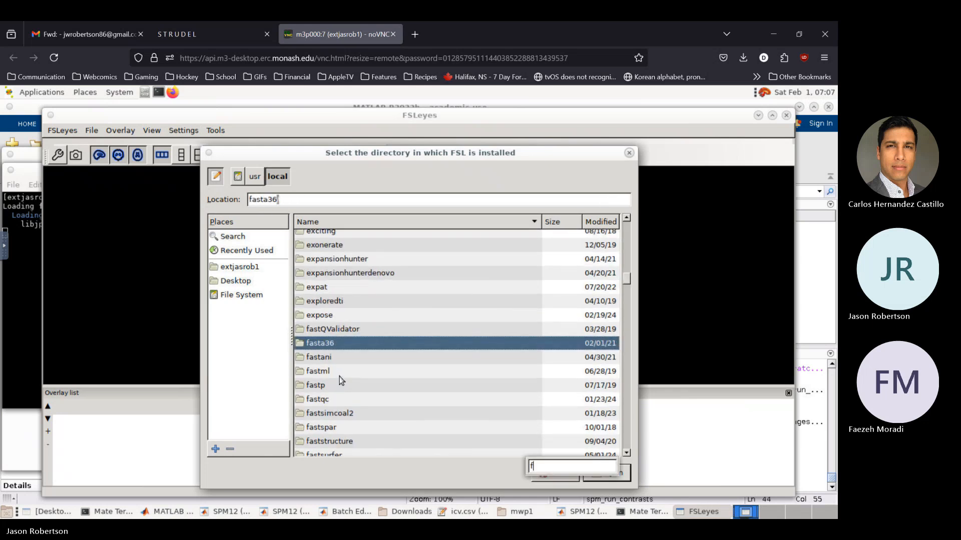
pyautogui.scroll(-10, 339, 377)
pyautogui.write('sl')
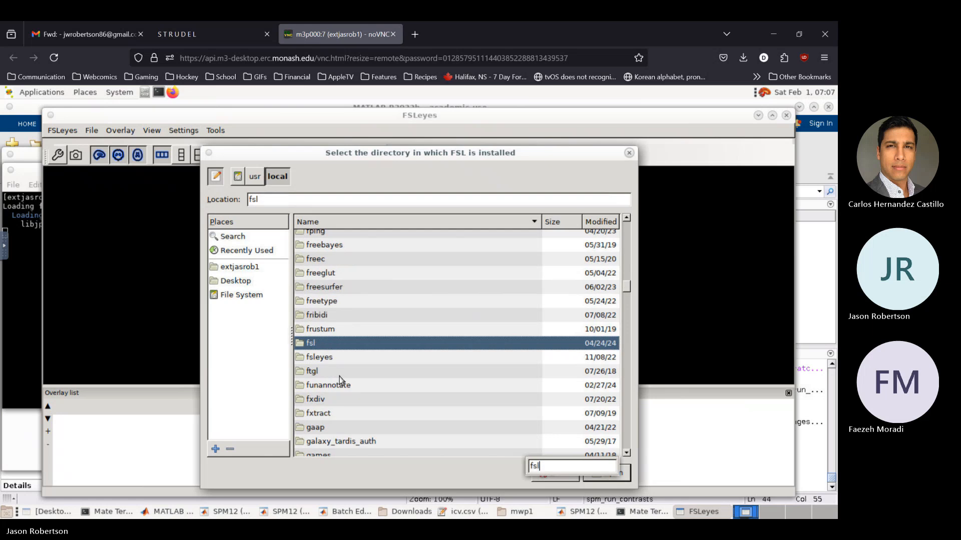
pyautogui.click(302, 346)
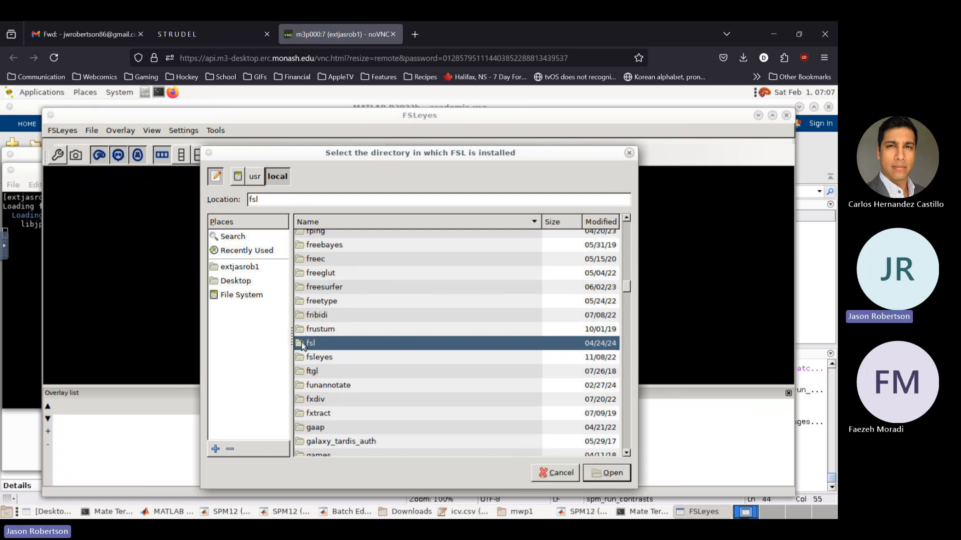
pyautogui.doubleClick(301, 345)
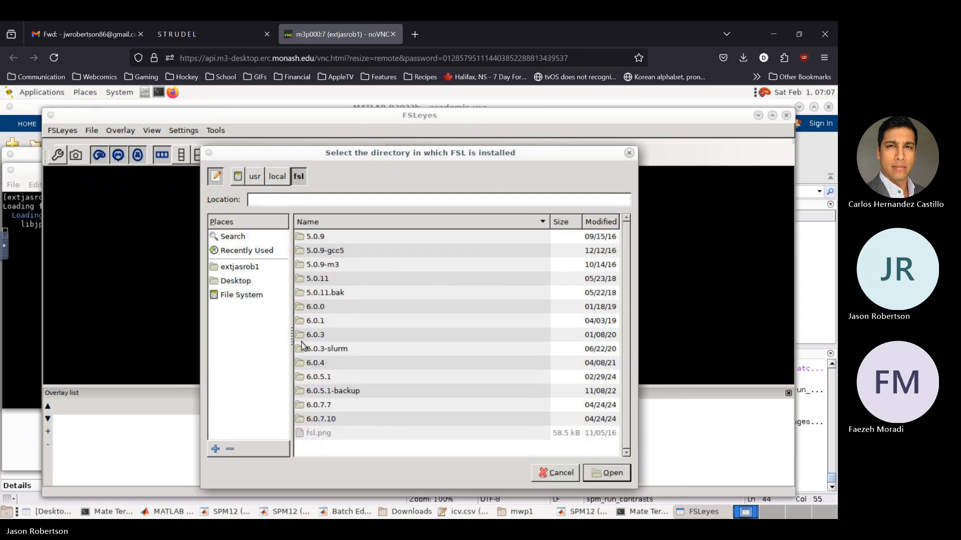
pyautogui.doubleClick(300, 419)
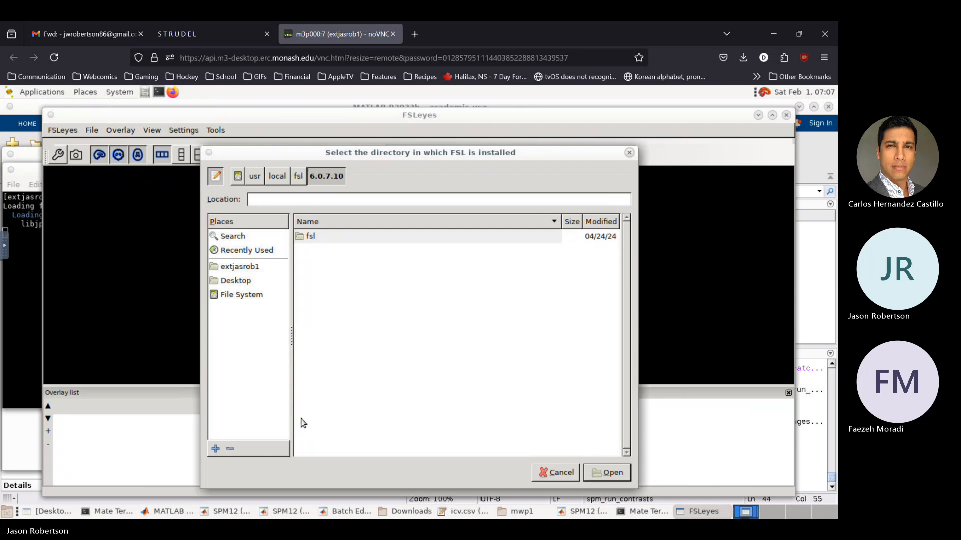
pyautogui.doubleClick(309, 238)
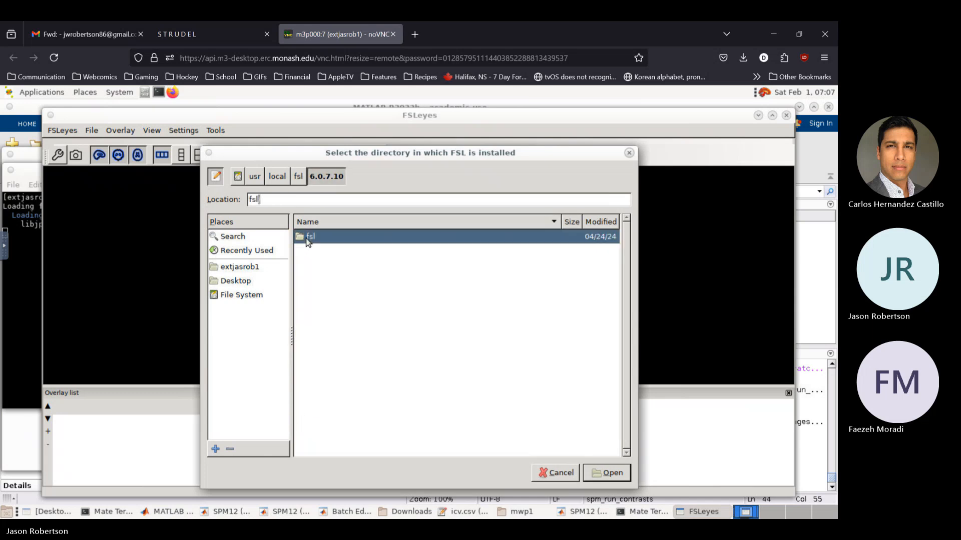
pyautogui.click(613, 474)
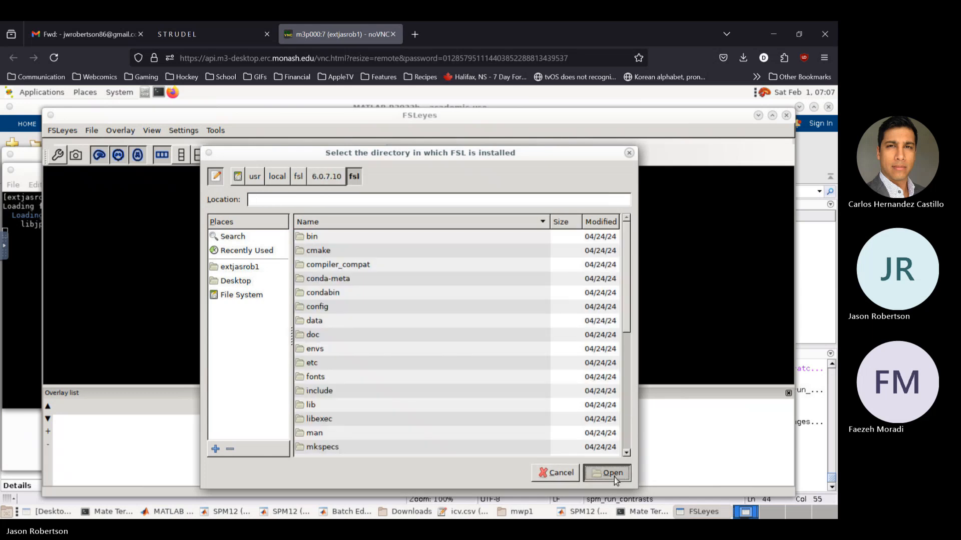
# Load the standard MNI152_T1_1mm_brain.nii.gz template and maximize the FSLeyes window.
pyautogui.click(98, 132)
pyautogui.click(99, 168)
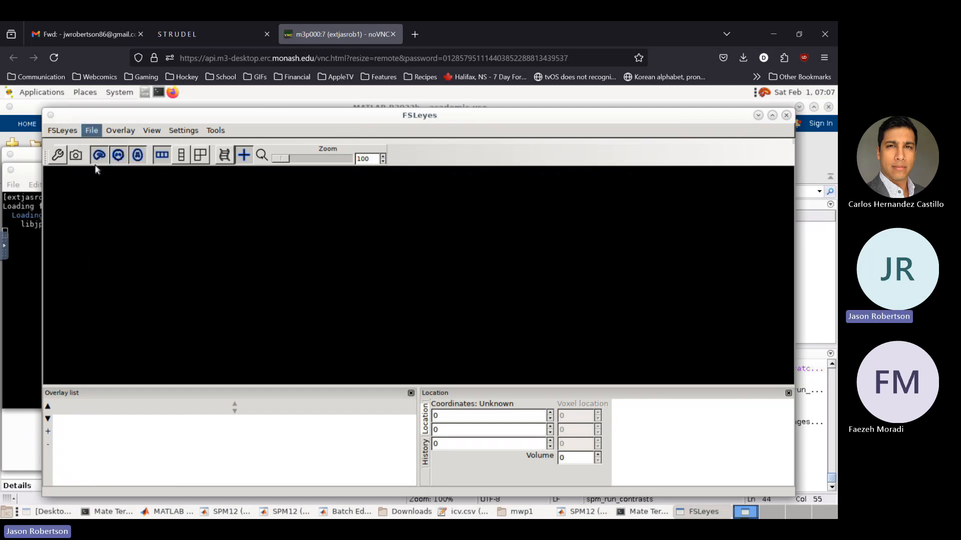
pyautogui.scroll(-3, 408, 349)
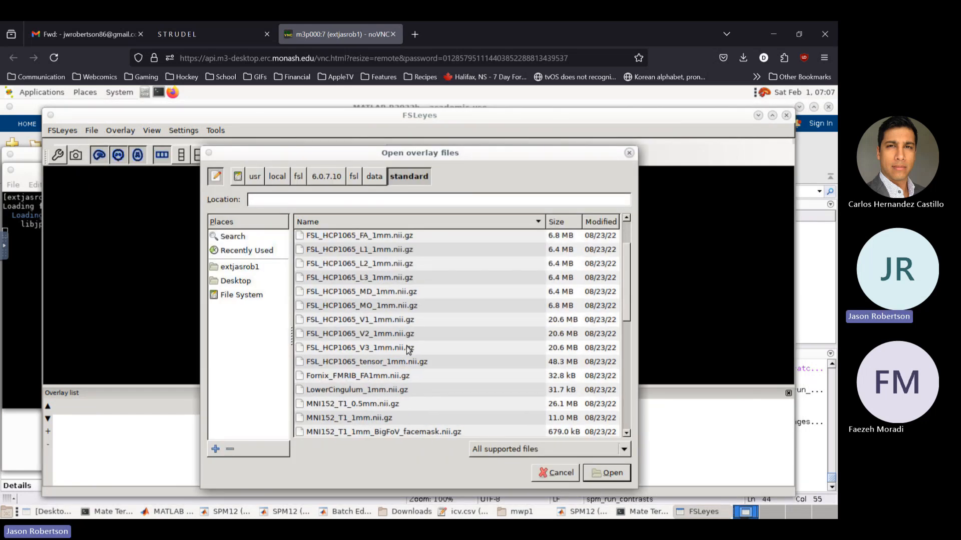
pyautogui.scroll(-2, 408, 349)
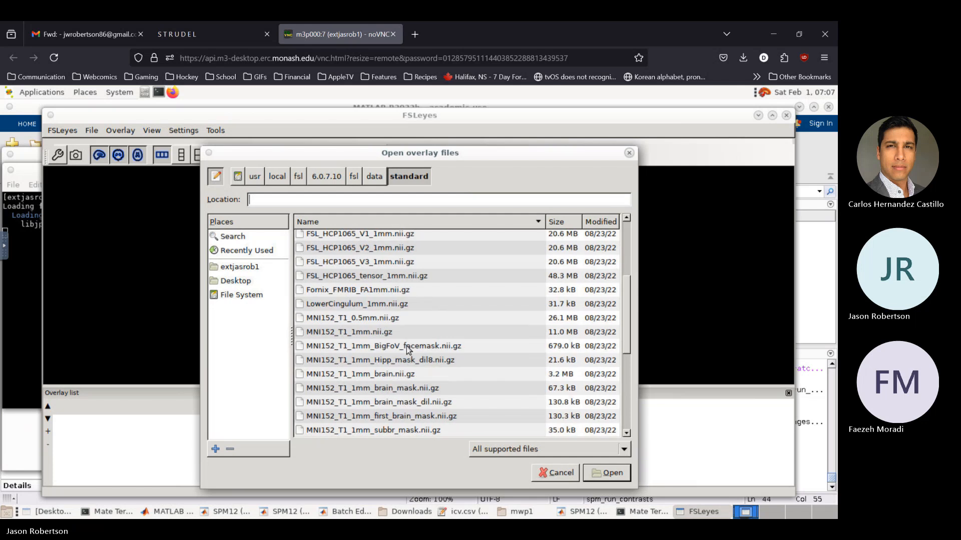
pyautogui.doubleClick(393, 374)
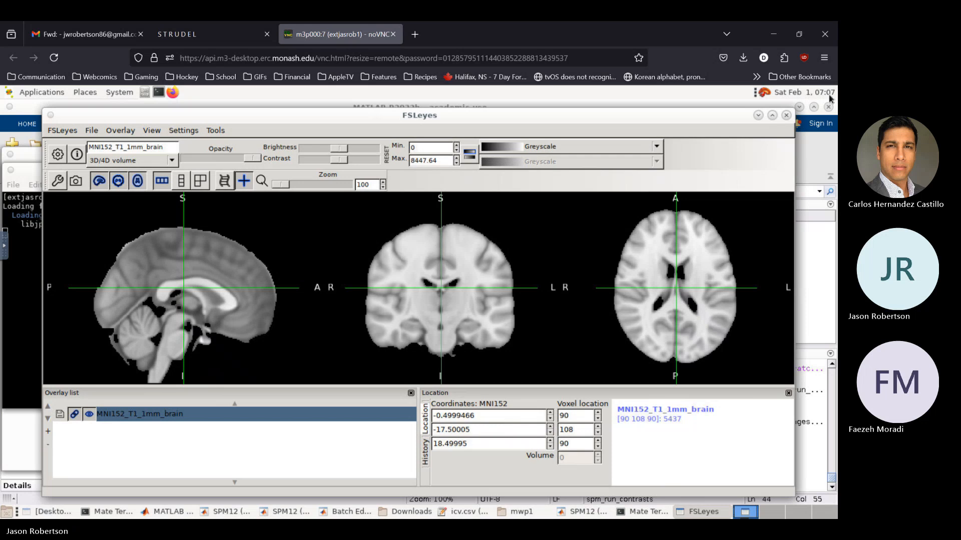
pyautogui.click(772, 116)
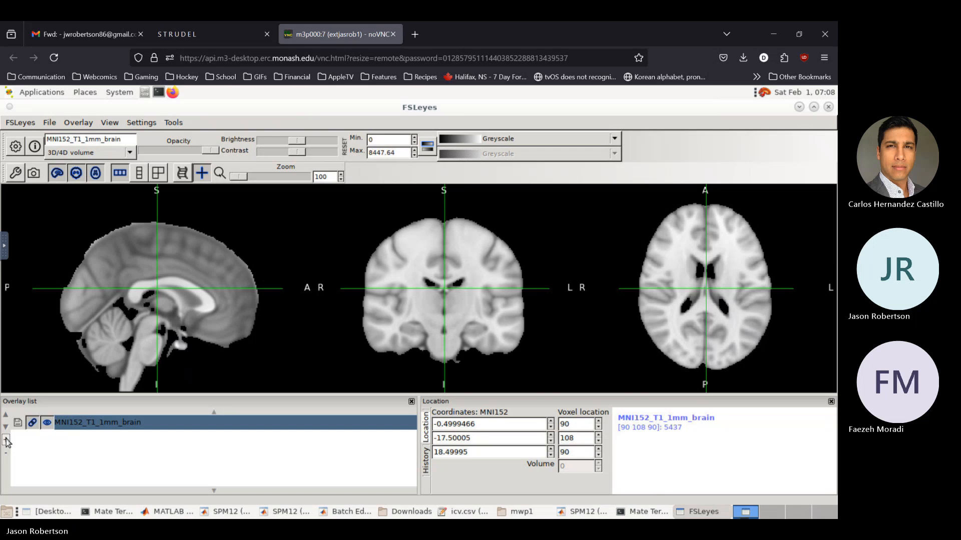
# Add the thresholded map spmT_0002_fwe.nii from sca1_analysis/stats/test in gy81_scratch2 as an overlay.
pyautogui.click(6, 440)
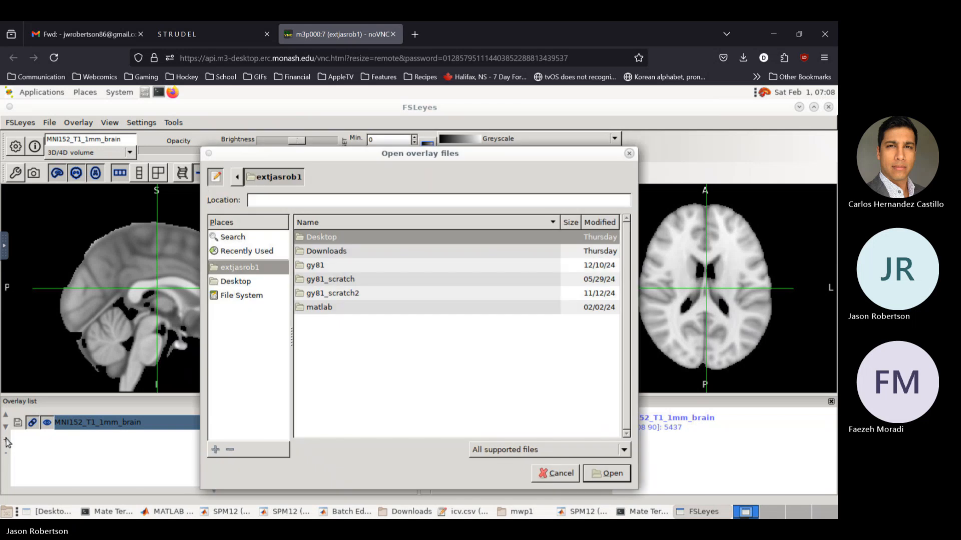
pyautogui.doubleClick(326, 294)
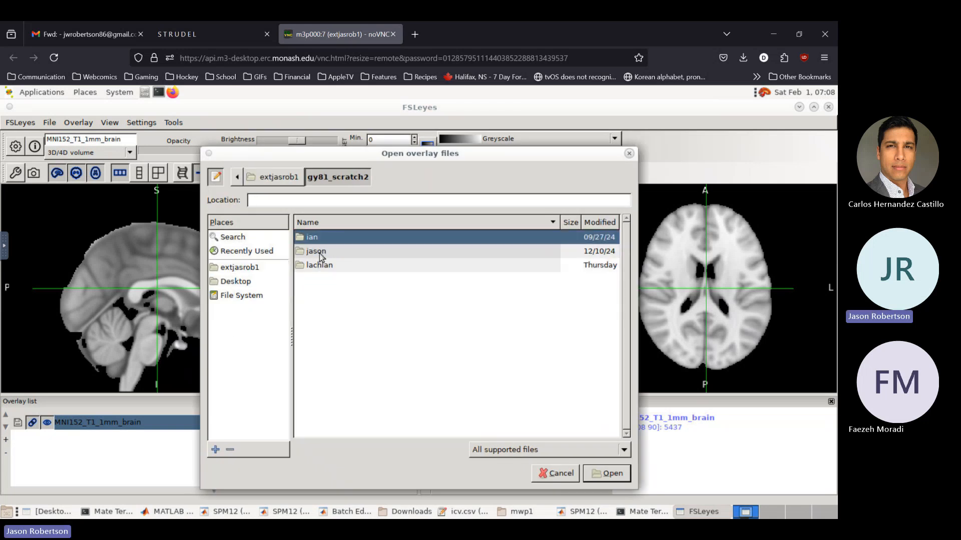
pyautogui.doubleClick(321, 254)
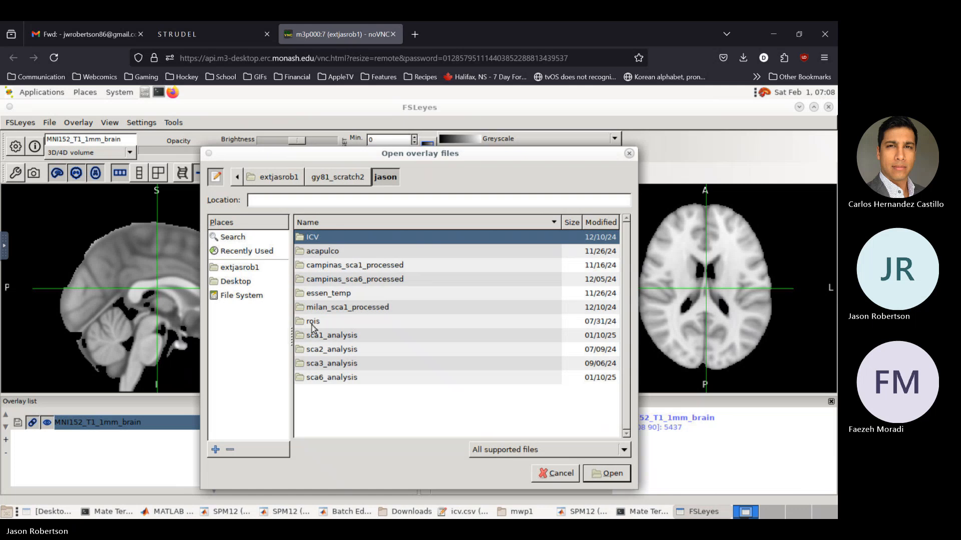
pyautogui.doubleClick(313, 340)
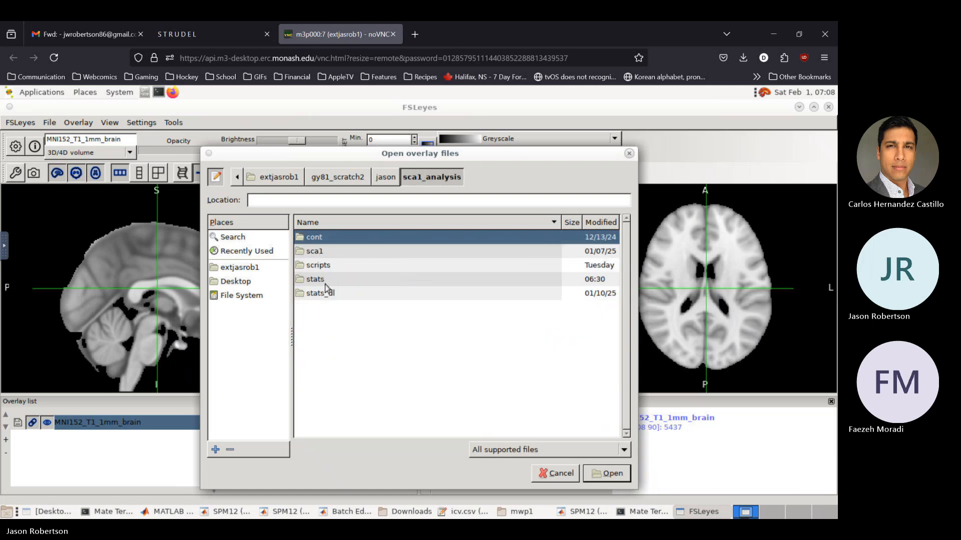
pyautogui.doubleClick(324, 282)
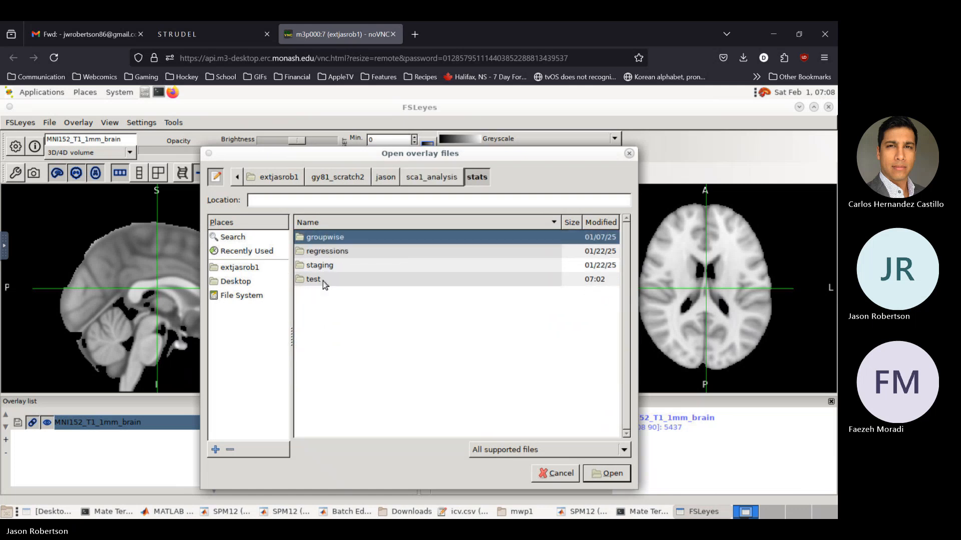
pyautogui.doubleClick(315, 280)
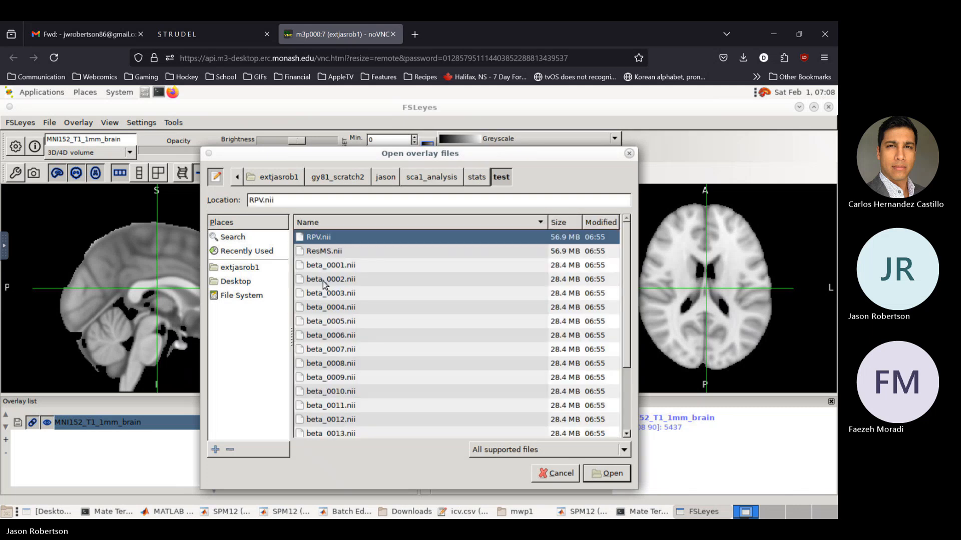
pyautogui.scroll(-1, 323, 284)
pyautogui.scroll(-2, 322, 284)
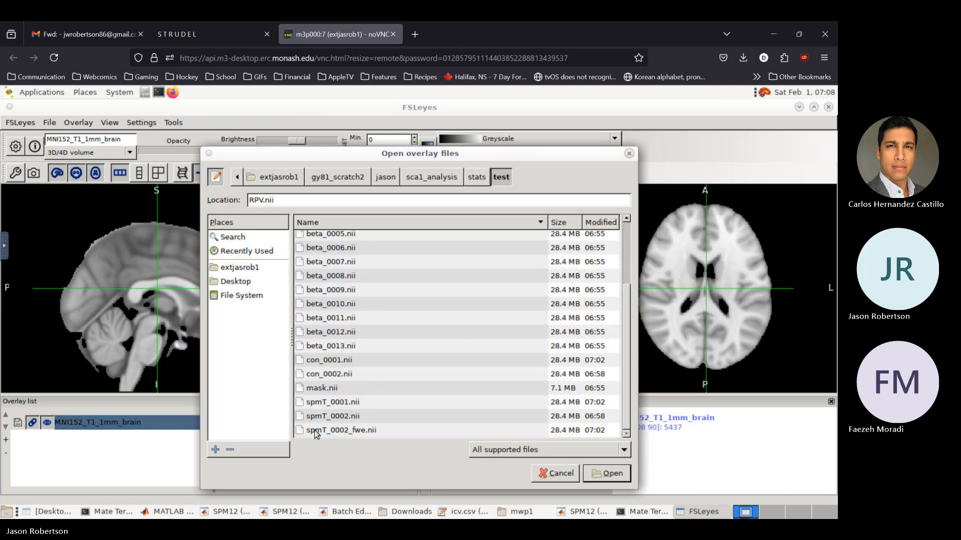
pyautogui.click(318, 431)
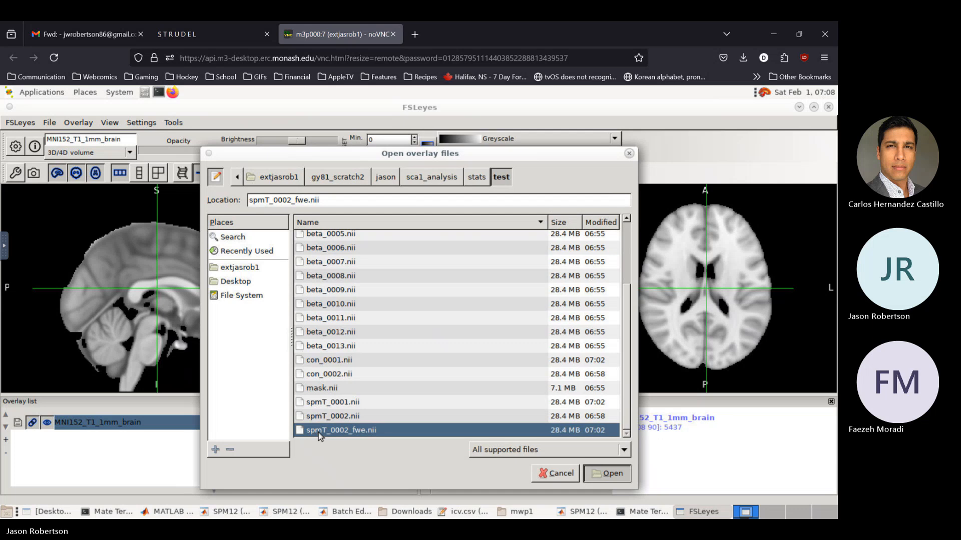
pyautogui.doubleClick(318, 432)
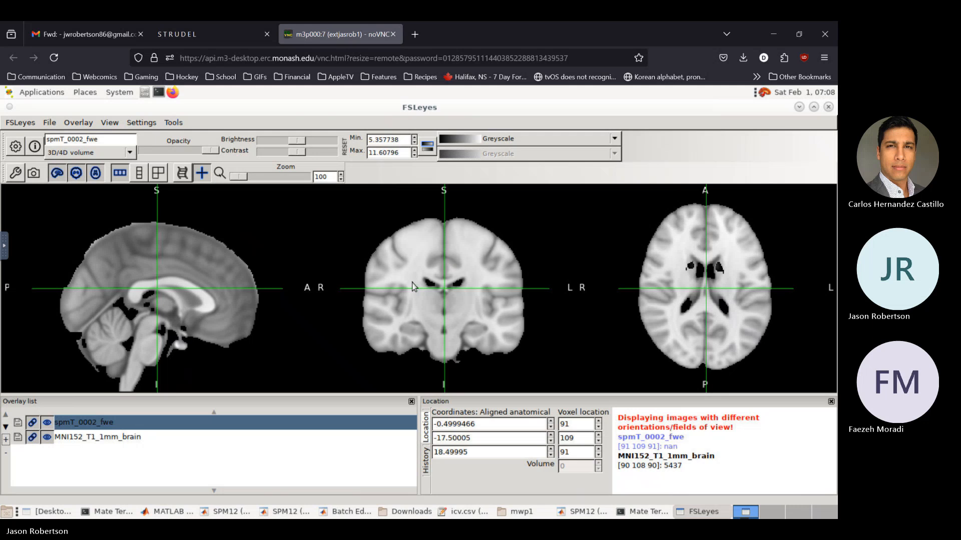
# Move the location cursor to a cluster beside the ventricles and set the spmT_0002_fwe colour map to Red-Yellow.
pyautogui.click(424, 296)
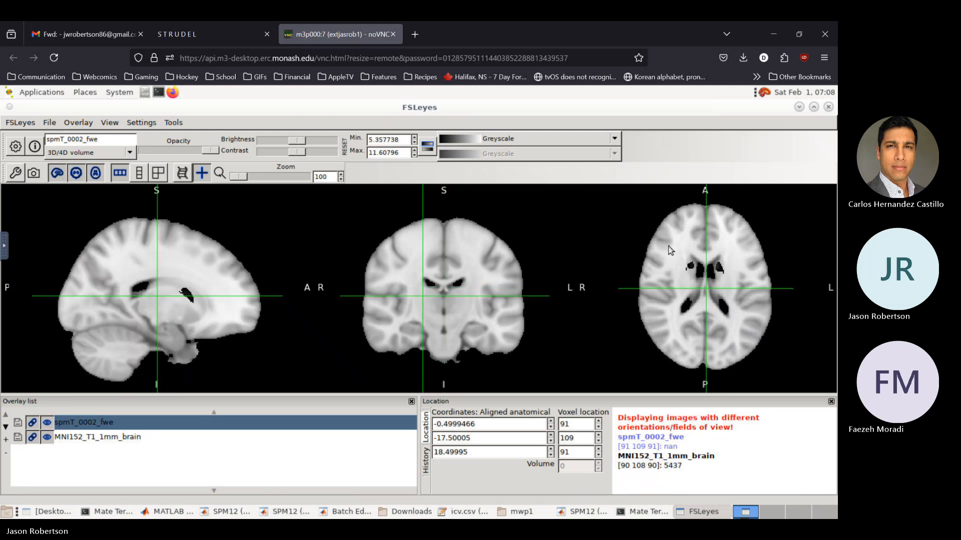
pyautogui.click(692, 264)
pyautogui.click(517, 141)
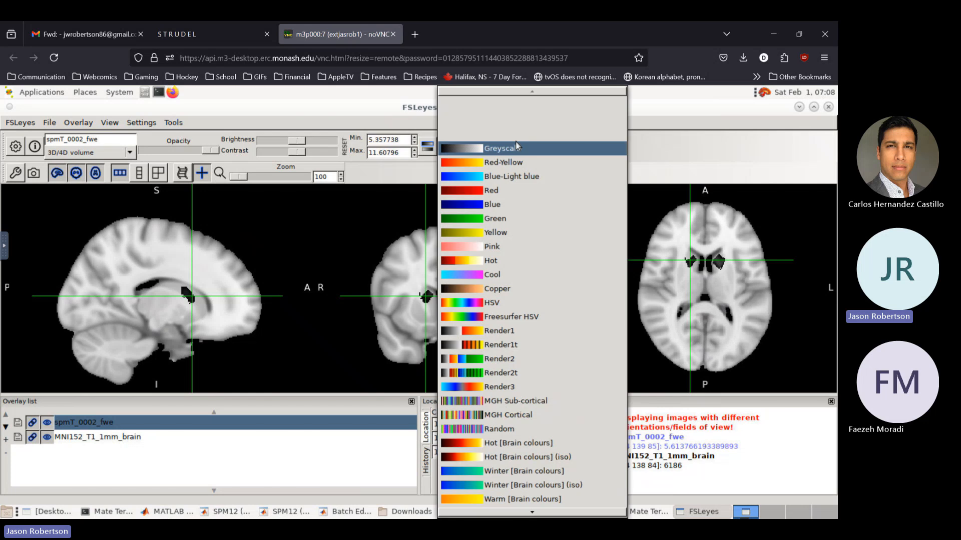
pyautogui.click(512, 163)
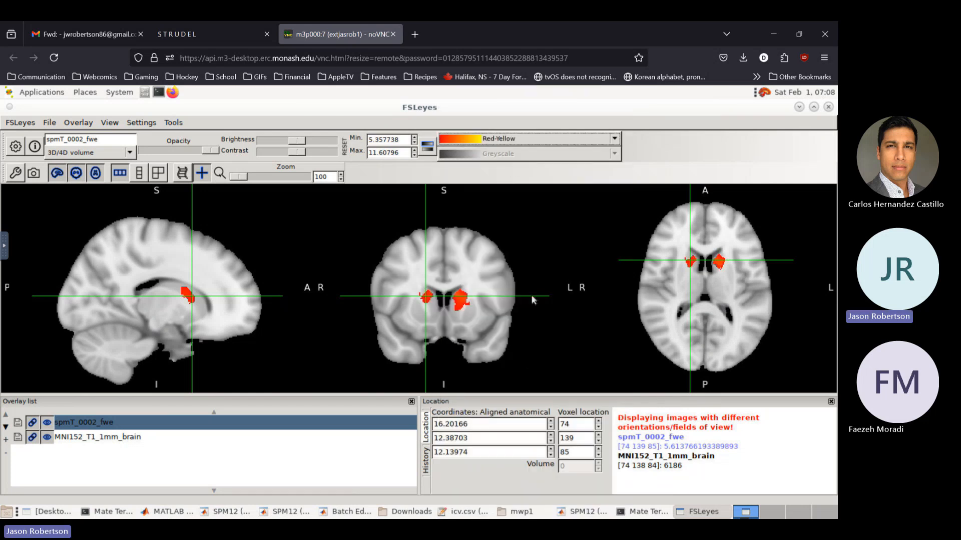
# Move the location cursor through the slices to examine the significant clusters, ending on the small upper cortical cluster in the right hemisphere.
pyautogui.click(190, 259)
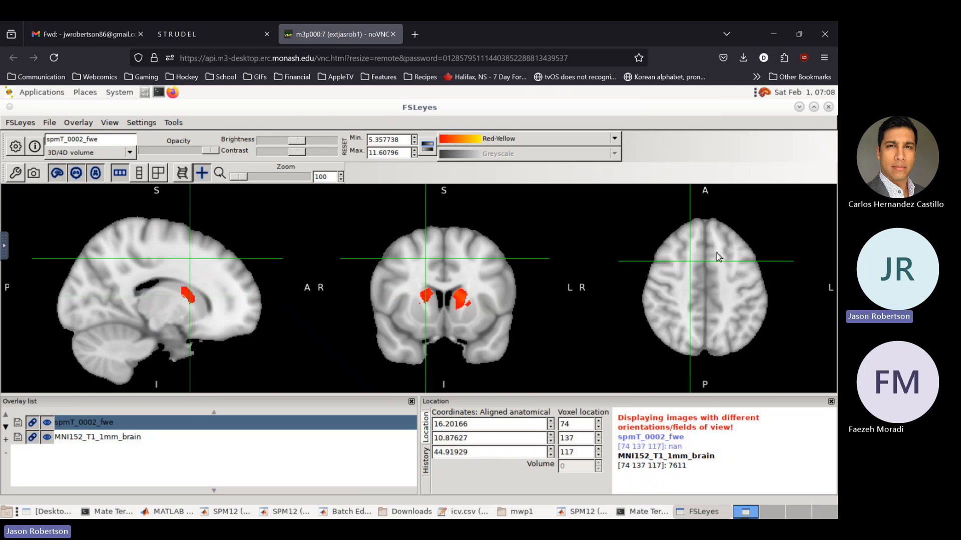
pyautogui.click(722, 267)
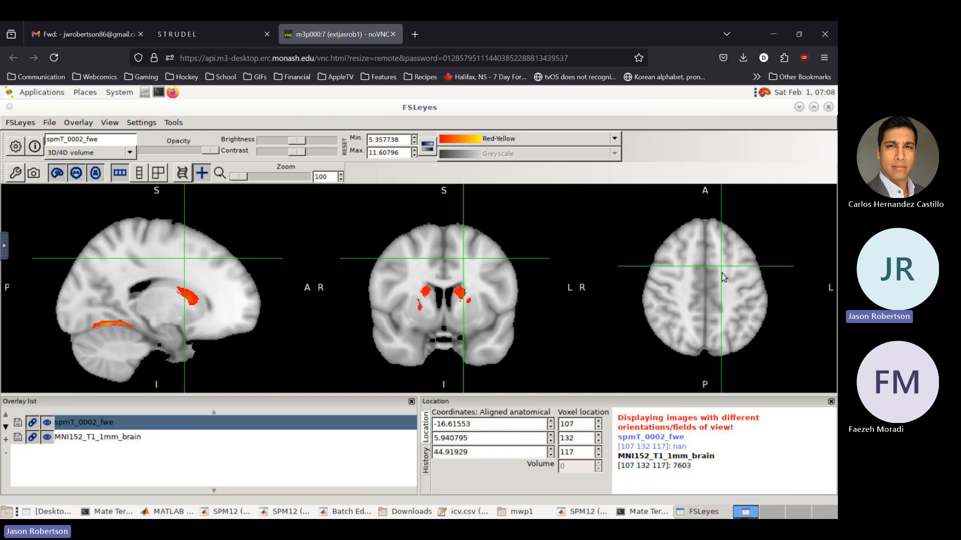
pyautogui.click(725, 274)
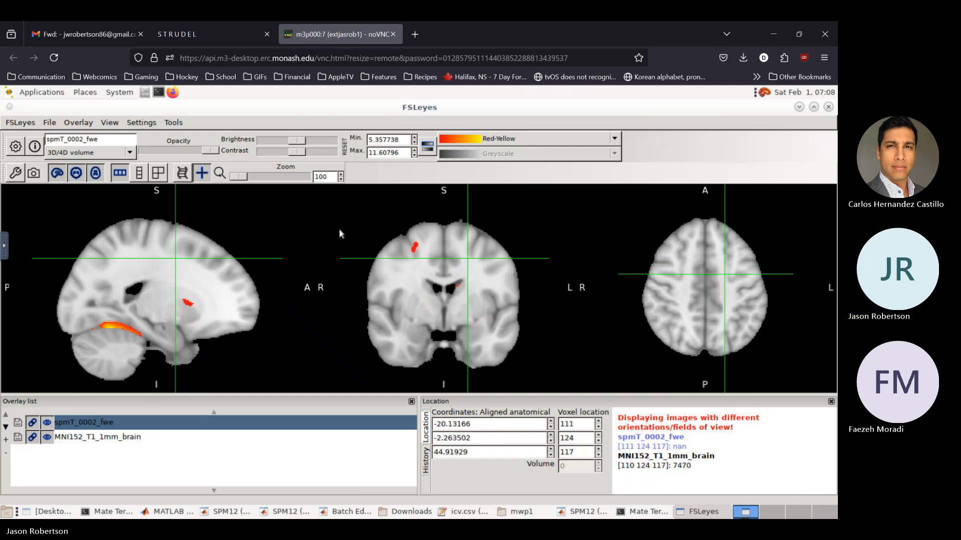
pyautogui.click(413, 247)
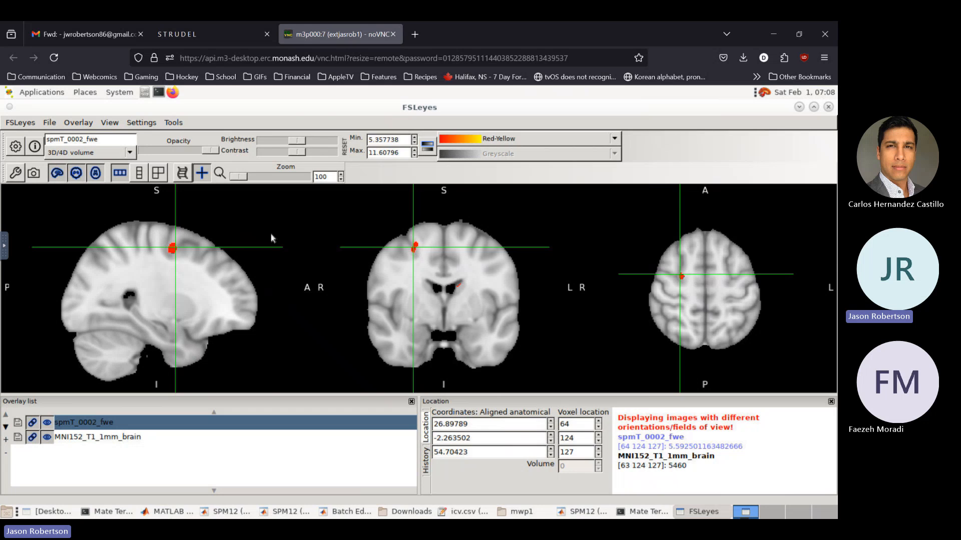
pyautogui.click(171, 246)
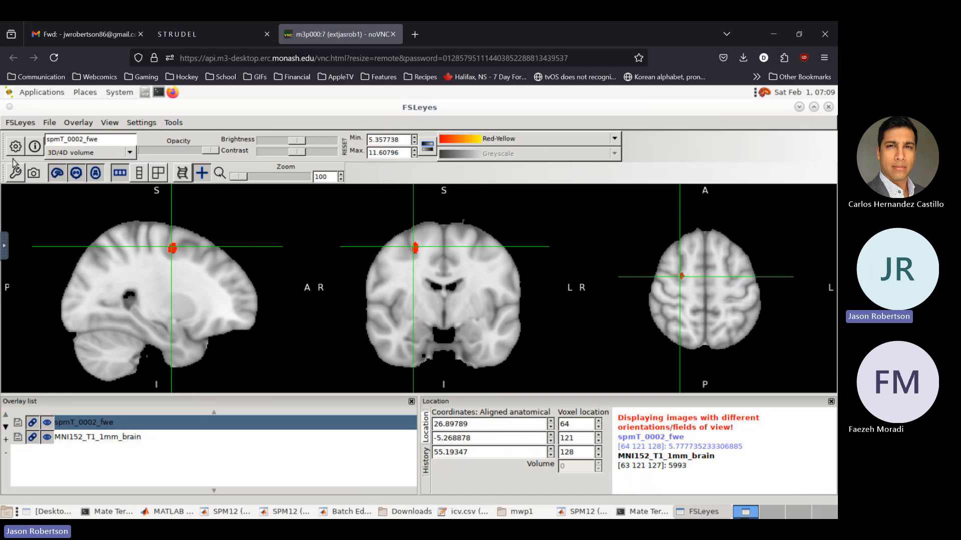
# Hide the location cursor and show the colour bar with its location set to Left in the view settings.
pyautogui.click(15, 173)
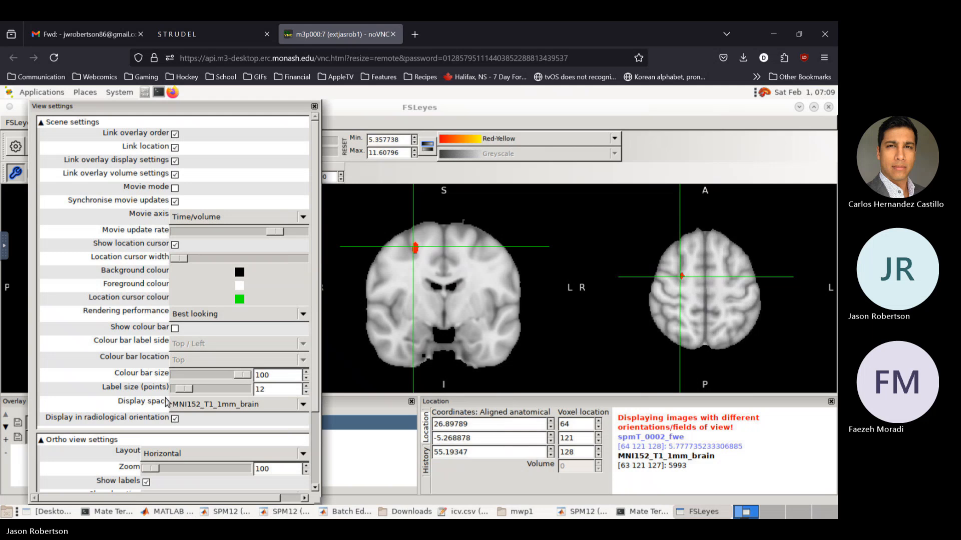
pyautogui.click(175, 245)
pyautogui.click(175, 329)
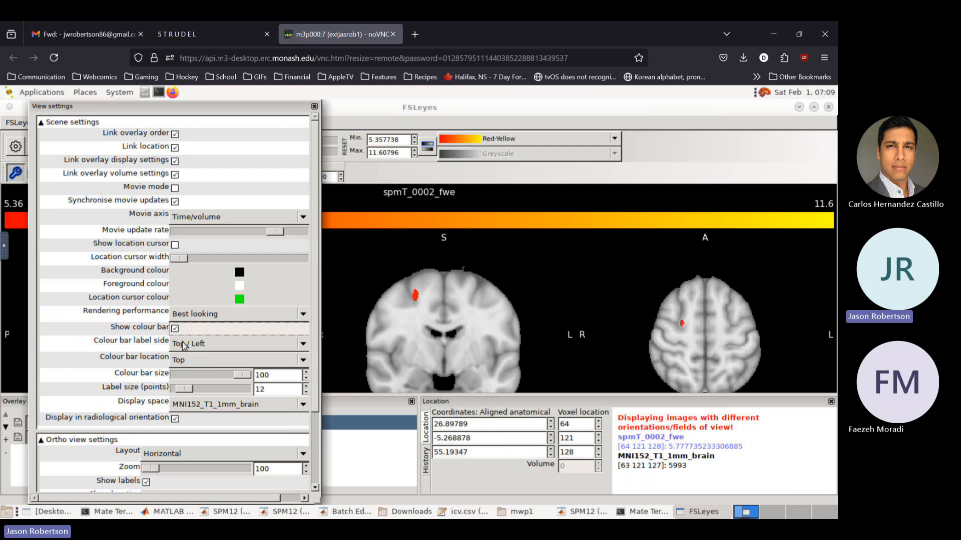
pyautogui.click(183, 344)
pyautogui.click(111, 362)
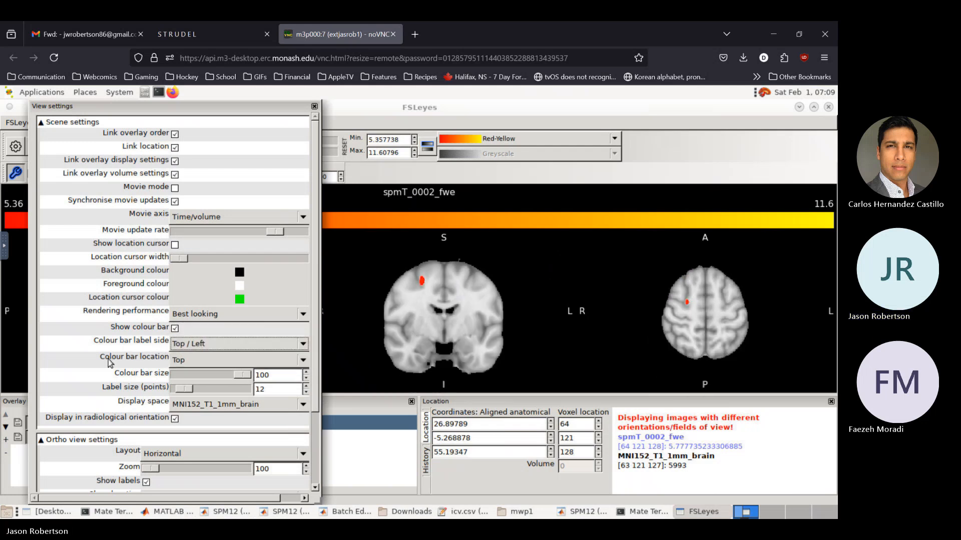
pyautogui.click(202, 365)
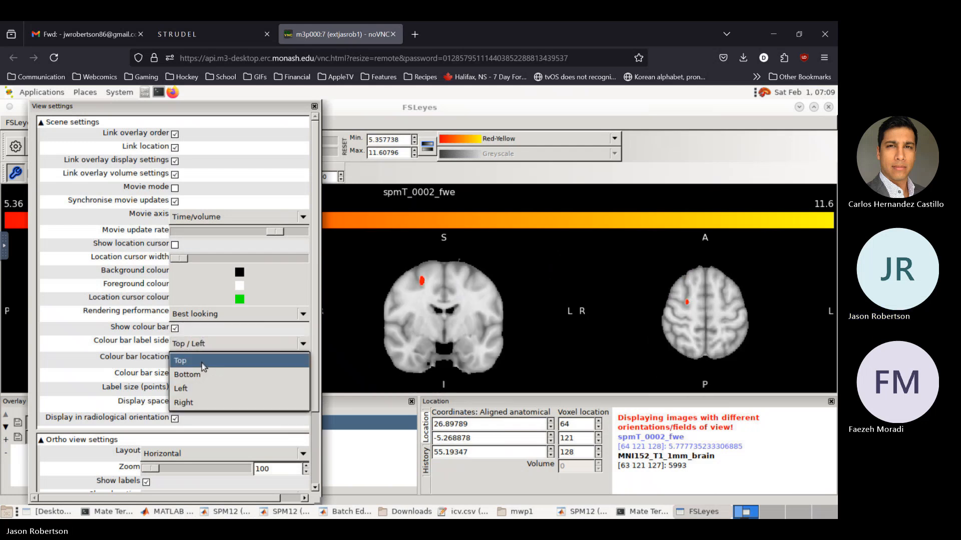
pyautogui.click(190, 390)
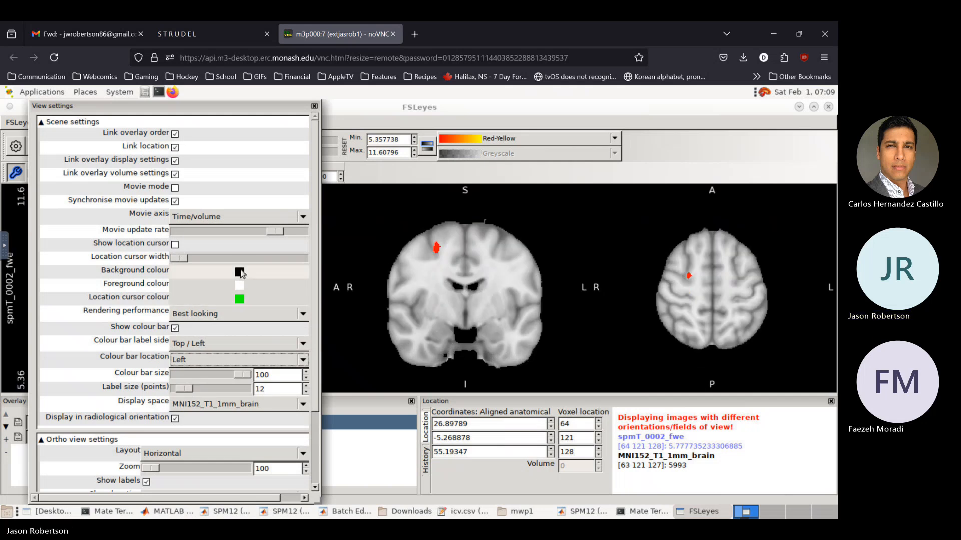
# Set the scene's background colour to white (#FFFFFF) and close the view settings.
pyautogui.click(240, 273)
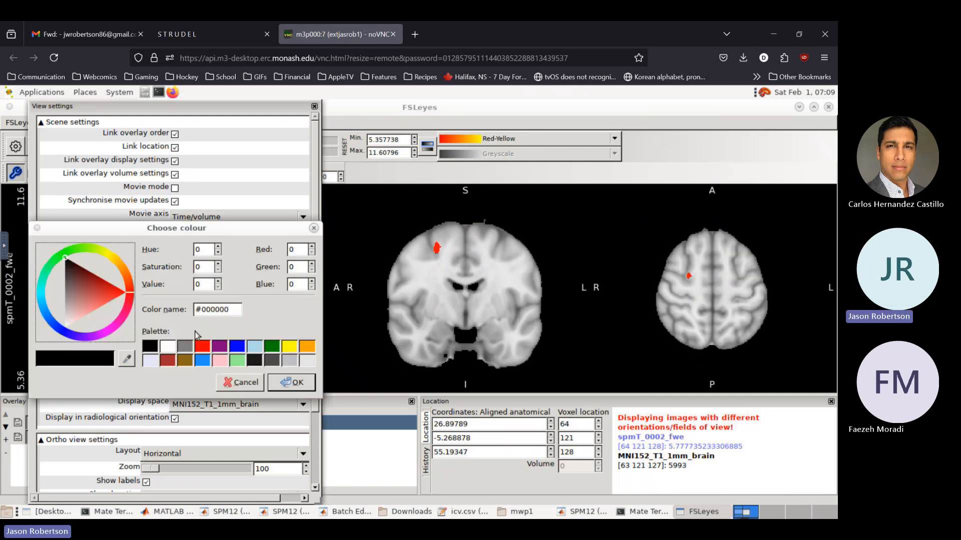
pyautogui.click(168, 346)
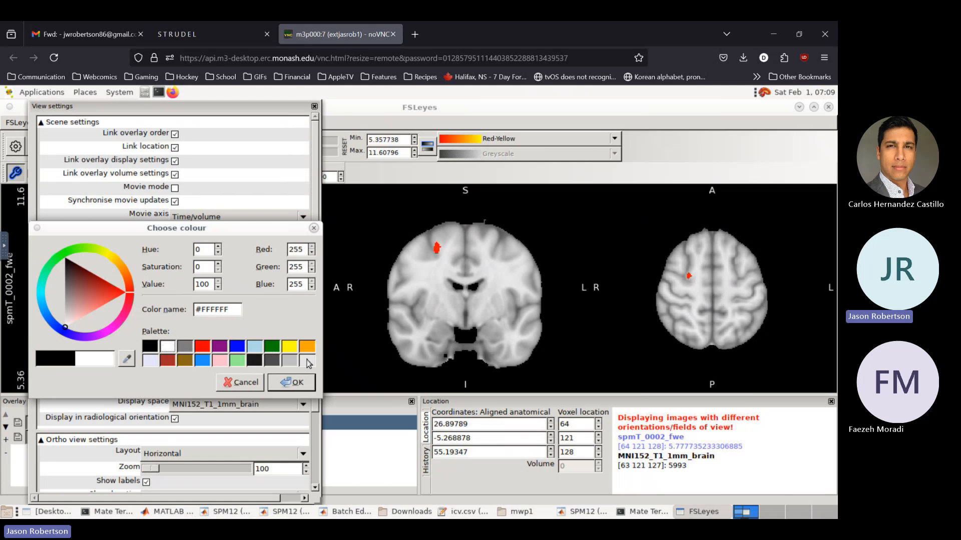
pyautogui.click(295, 383)
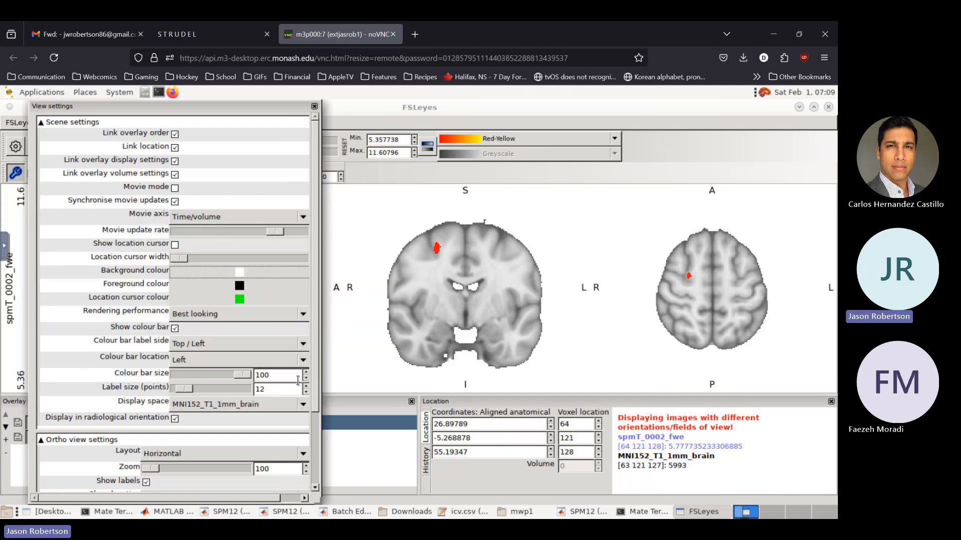
pyautogui.click(313, 107)
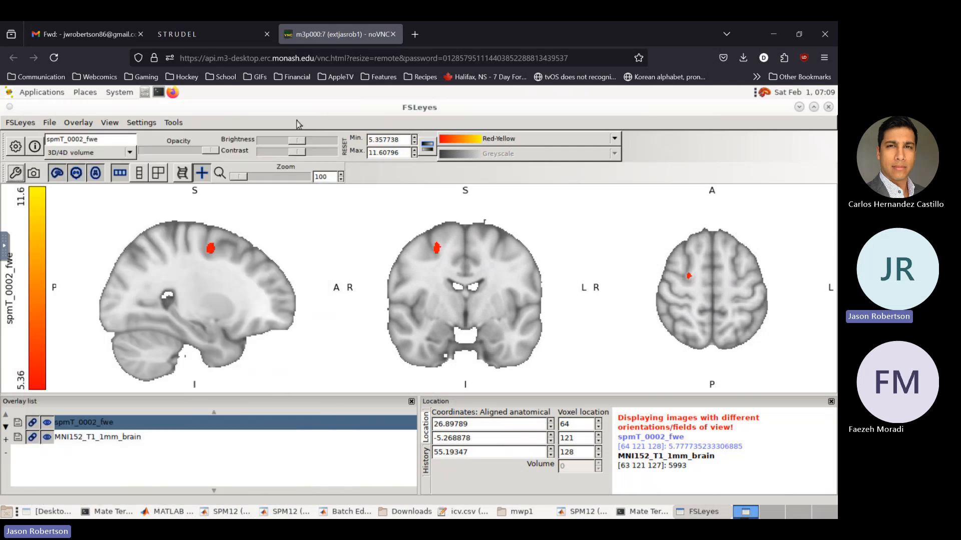
# Open the save dialog for a screenshot of the current scene and close it without saving.
pyautogui.click(39, 178)
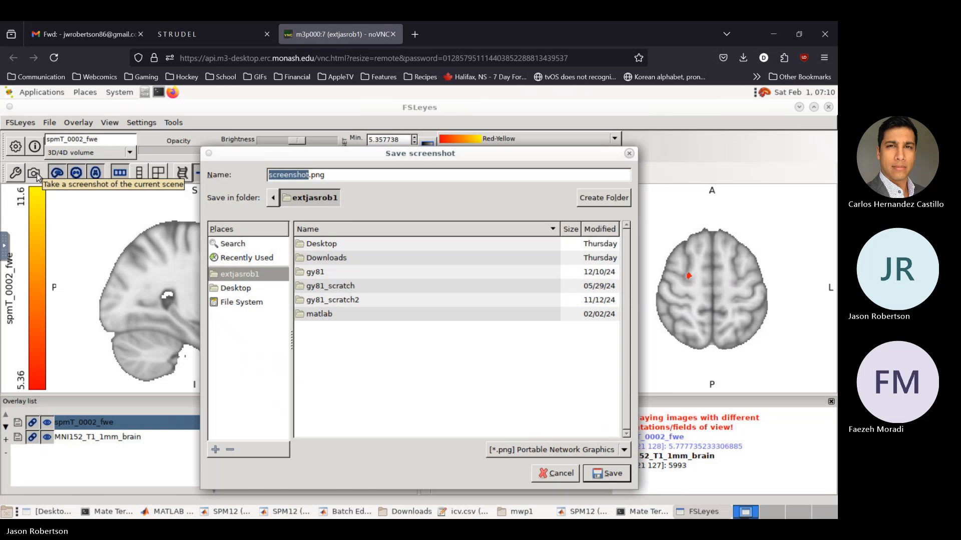
pyautogui.click(629, 153)
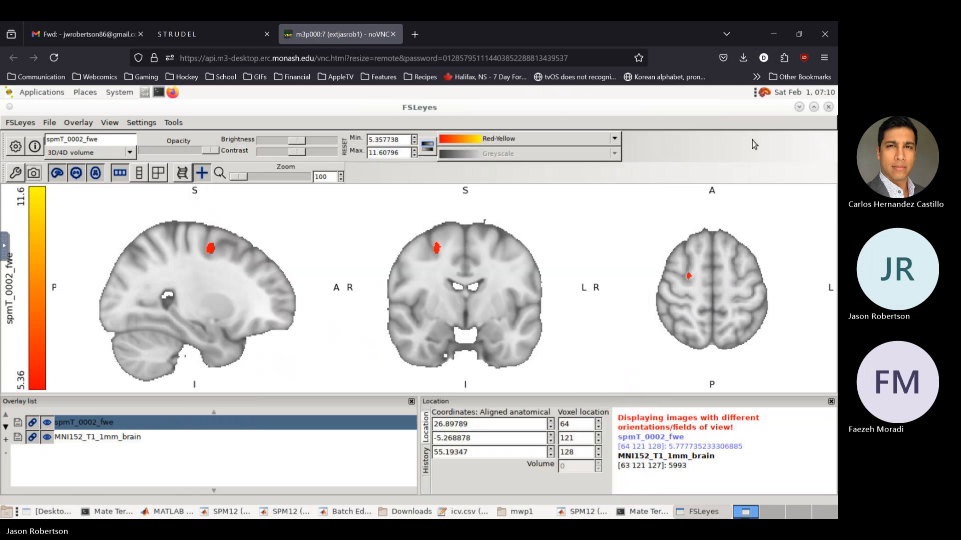
# Switch to the SPM Batch Editor, add the SUIT module Plot volume on cerebellar flatmap, and display its settings.
pyautogui.click(799, 107)
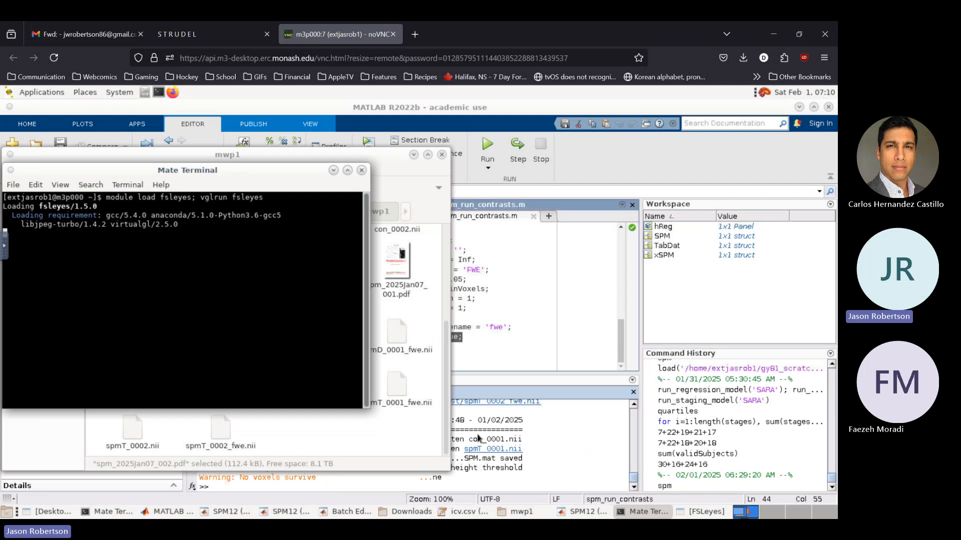
pyautogui.click(324, 511)
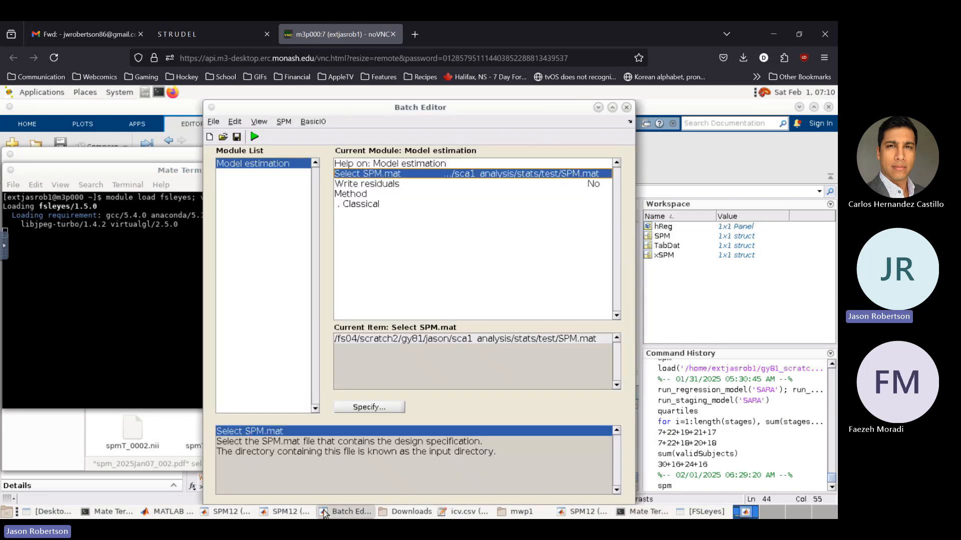
pyautogui.click(281, 123)
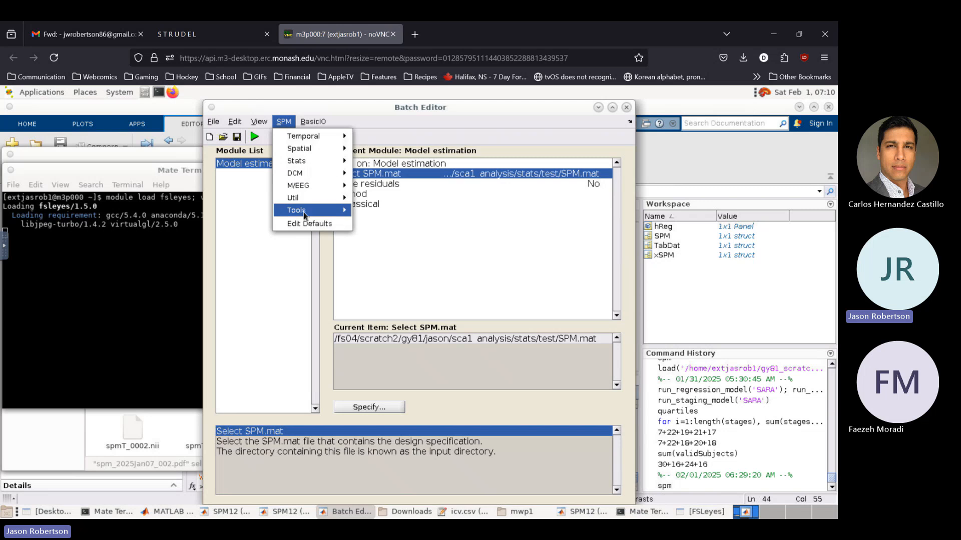
pyautogui.moveTo(304, 215)
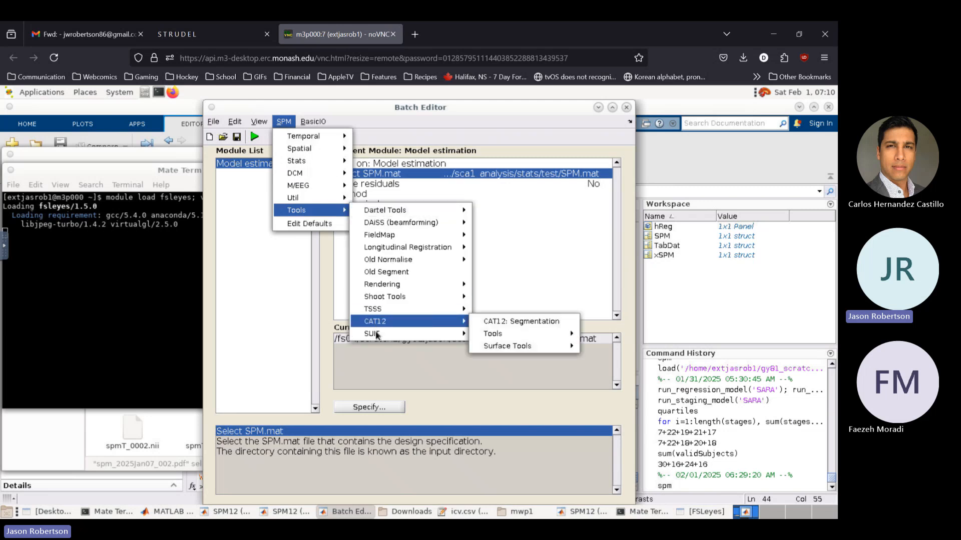
pyautogui.moveTo(377, 334)
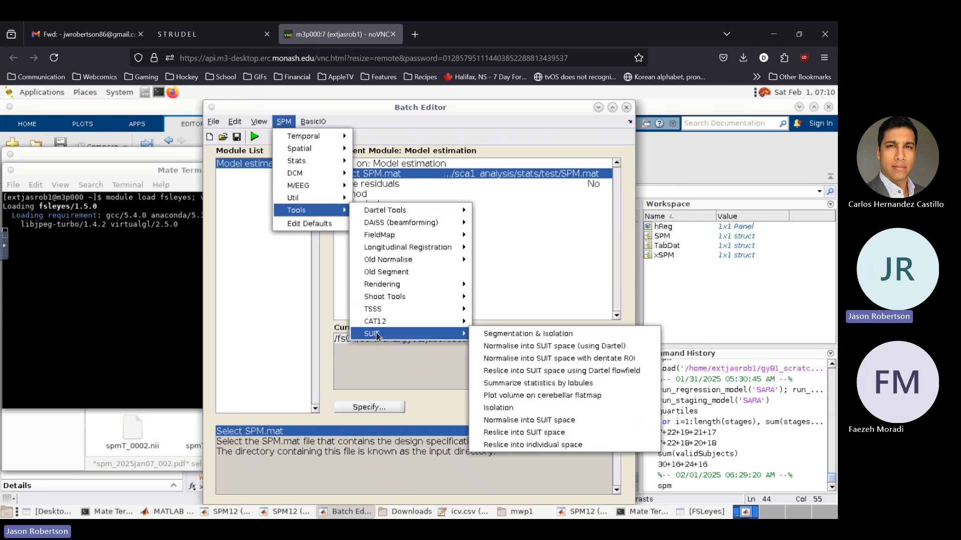
pyautogui.click(502, 395)
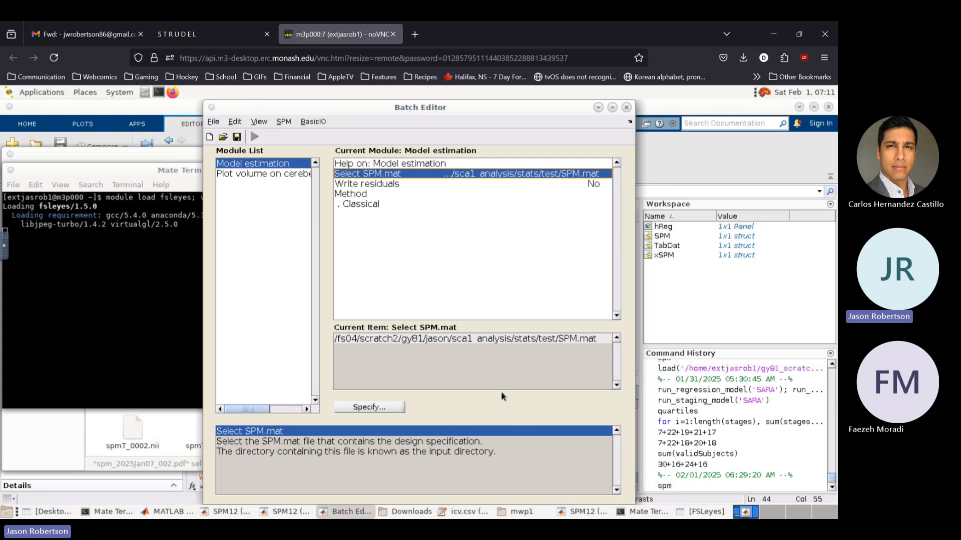
pyautogui.click(246, 175)
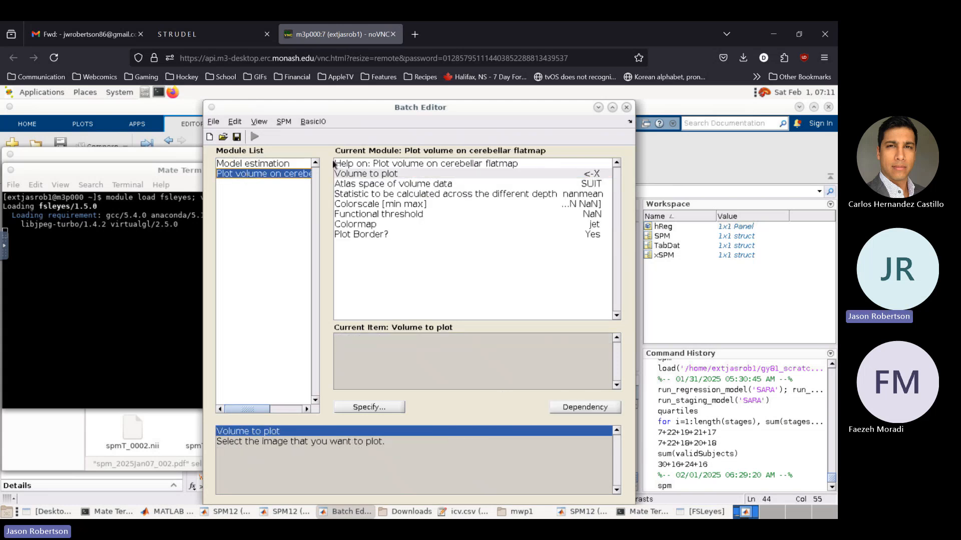
# Open the file selection for Volume to plot and go up to the sca1_analysis/scripts folder.
pyautogui.click(347, 175)
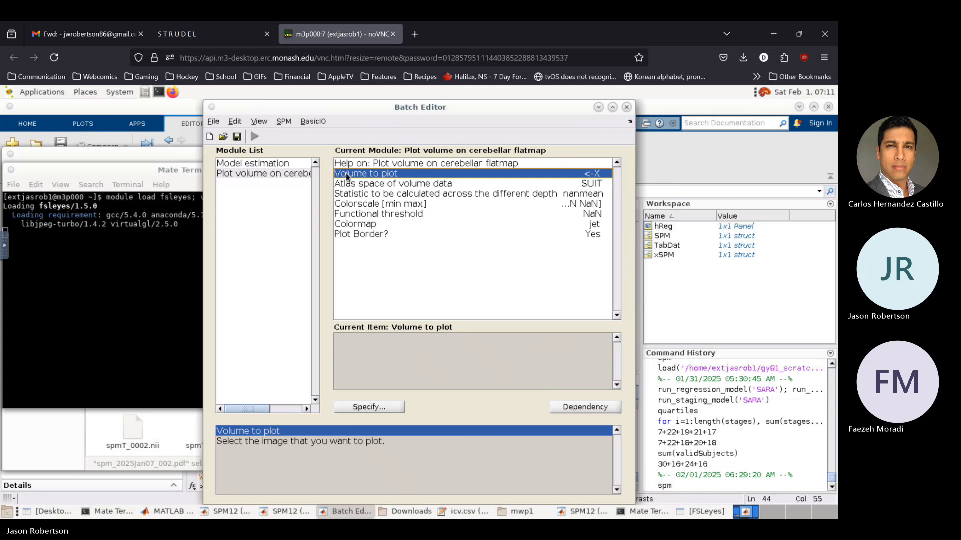
pyautogui.doubleClick(346, 175)
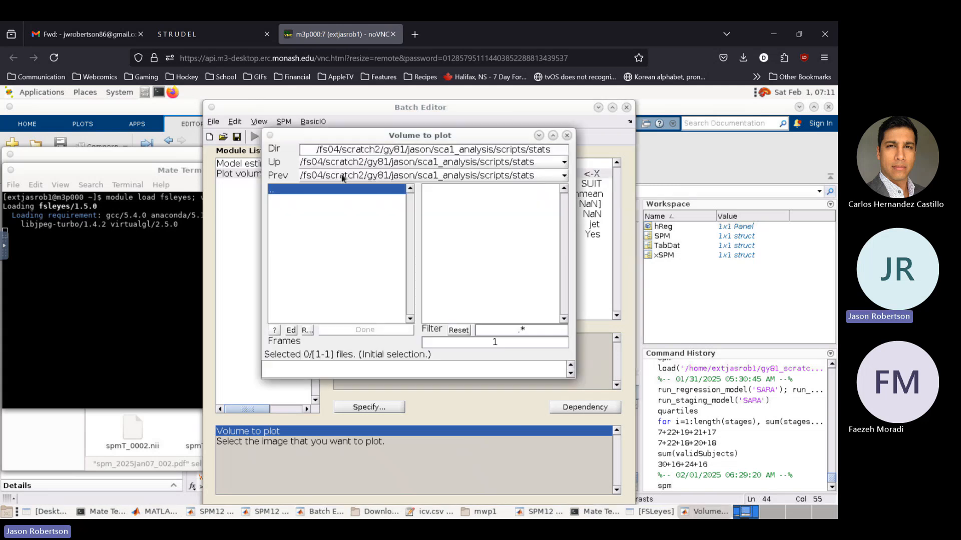
pyautogui.click(313, 195)
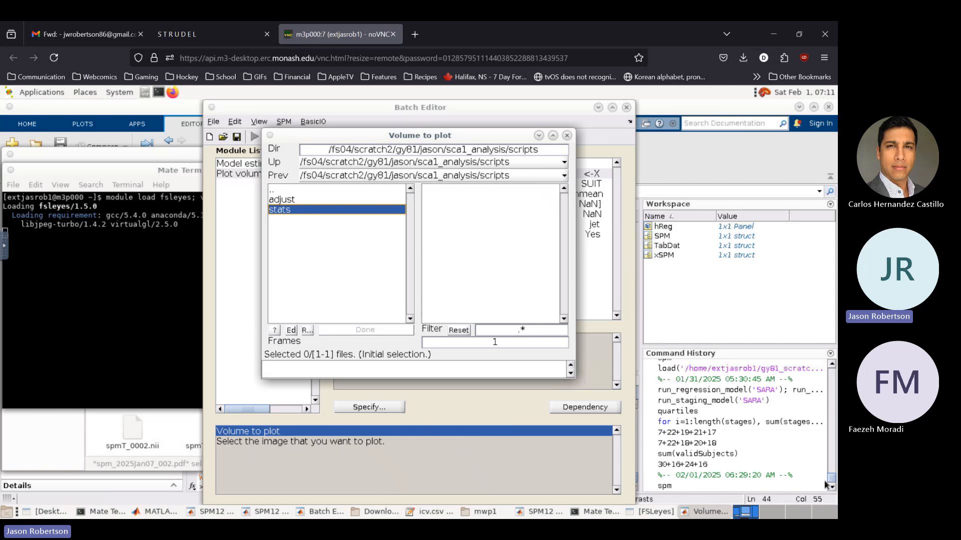
# Switch to FSLeyes and add spmD_0002_fwe.nii from sca1_analysis/stats/groupwise/seg1 as an overlay.
pyautogui.click(654, 512)
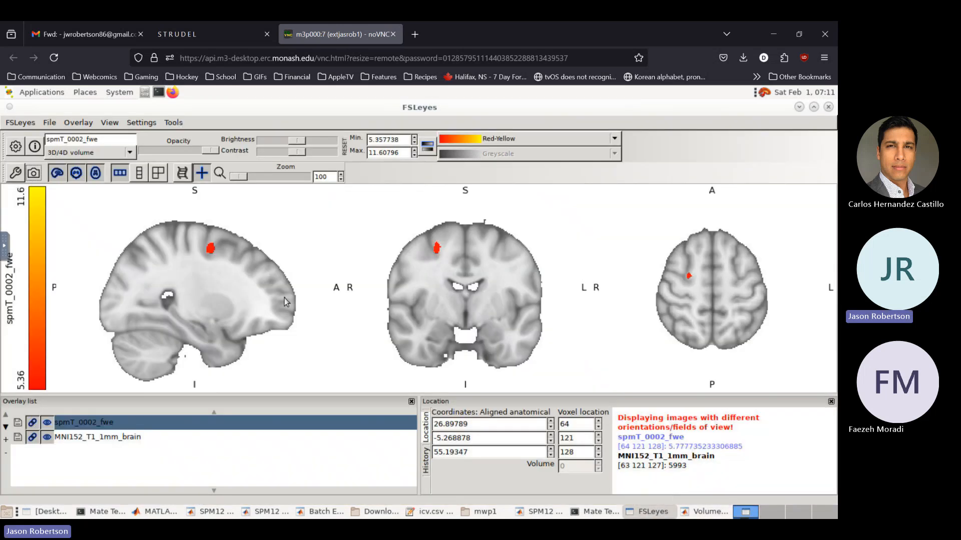
pyautogui.click(5, 440)
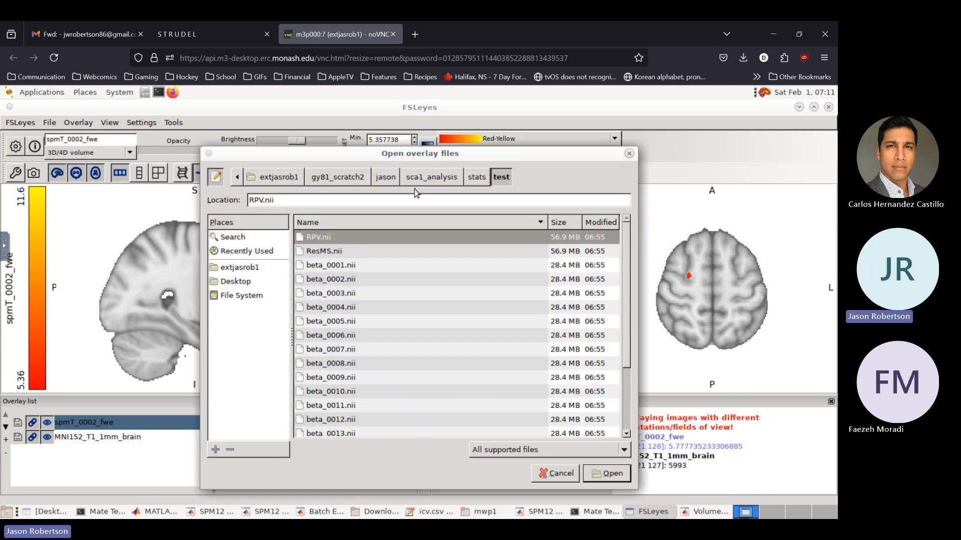
pyautogui.click(443, 183)
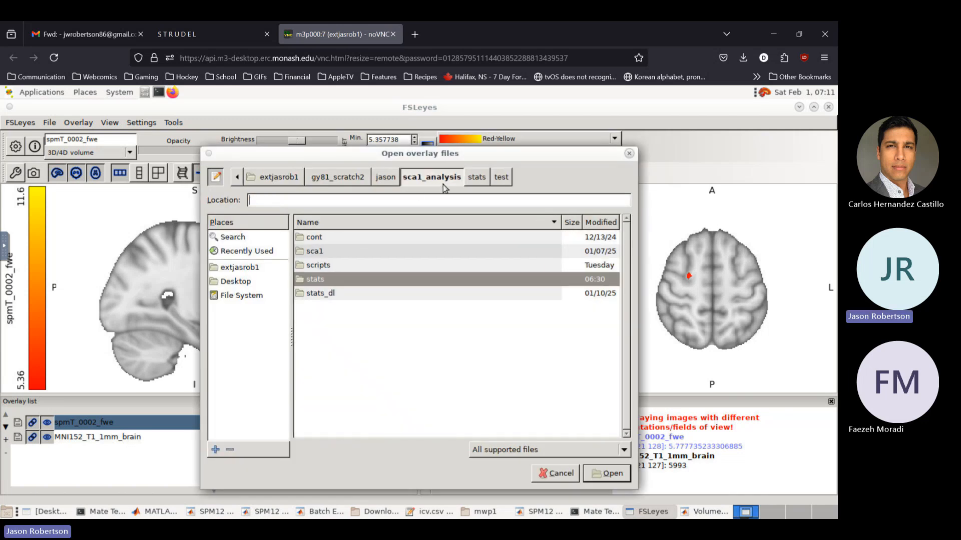
pyautogui.click(471, 181)
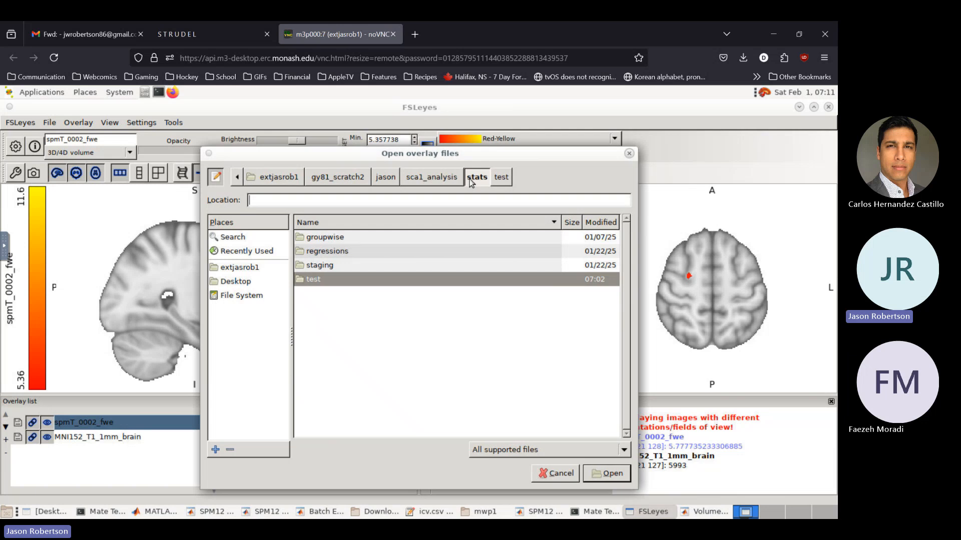
pyautogui.click(319, 238)
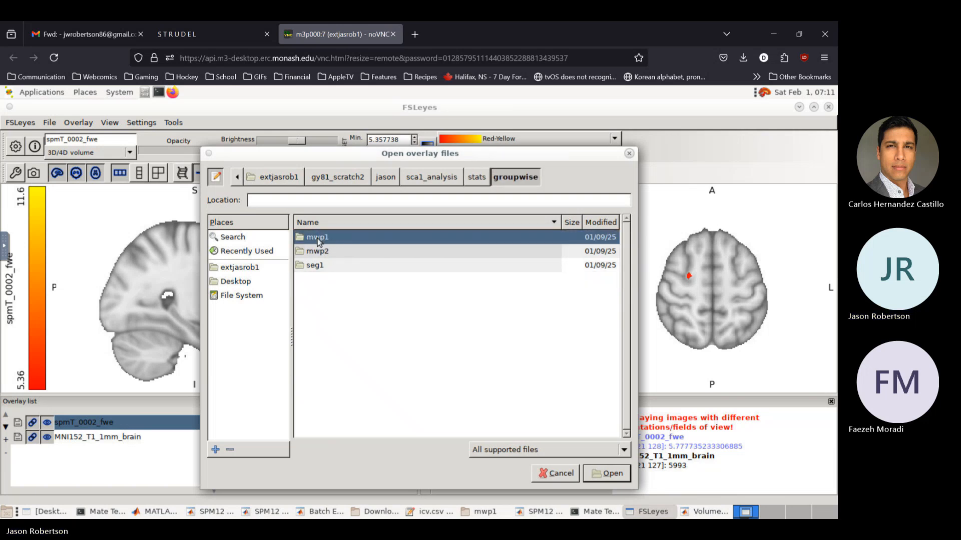
pyautogui.doubleClick(312, 266)
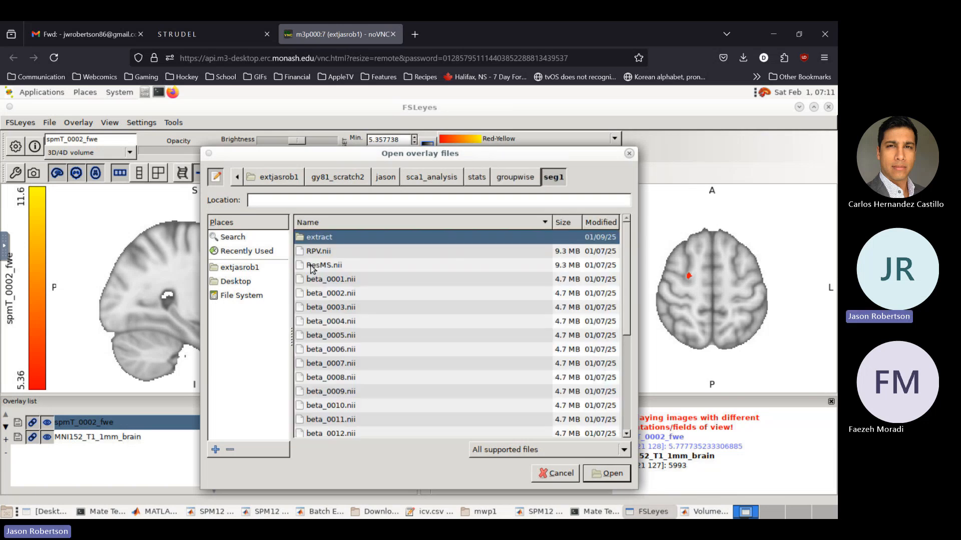
pyautogui.scroll(-5, 312, 268)
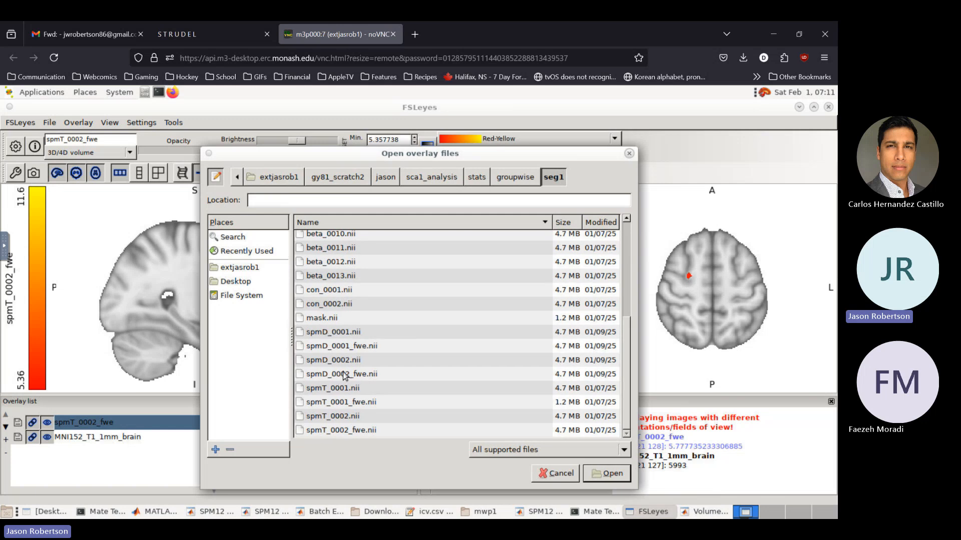
pyautogui.doubleClick(345, 375)
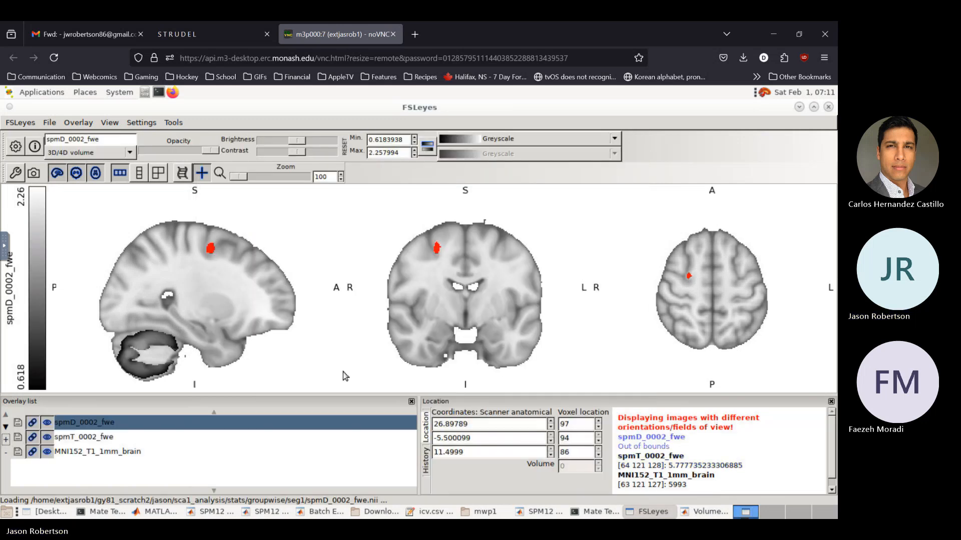
# Examine the spmD_0002_fwe overlay across cerebellar slices in all three views, then return to the Volume to plot file selection.
pyautogui.click(141, 344)
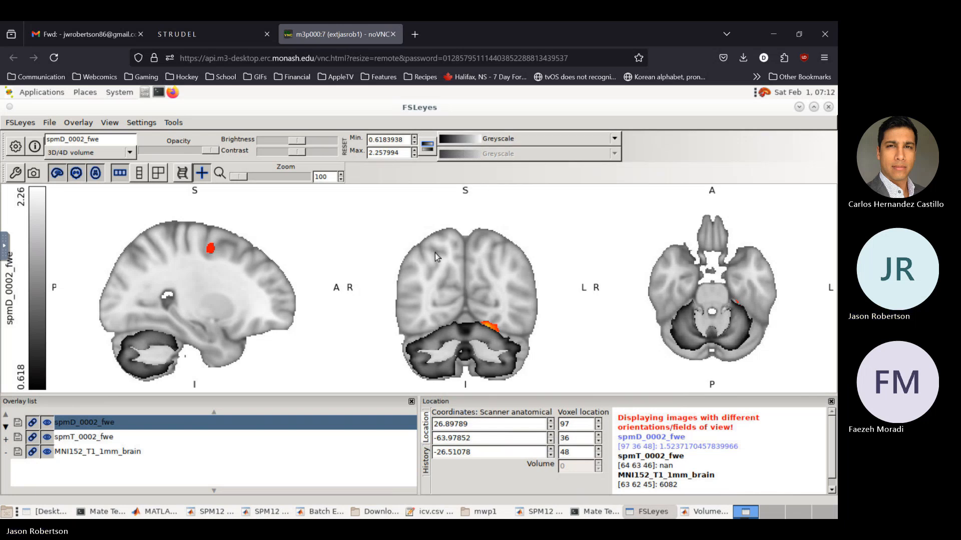
pyautogui.click(432, 337)
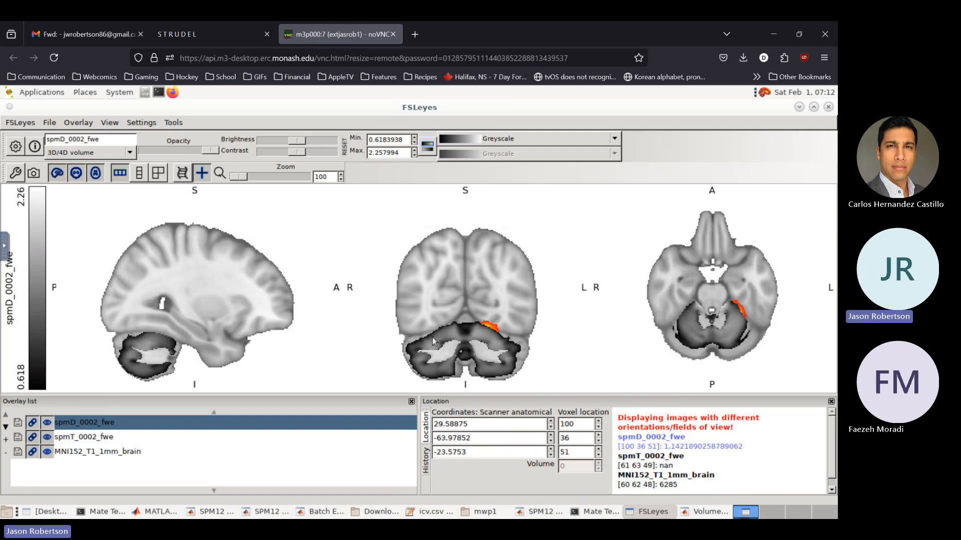
pyautogui.click(686, 331)
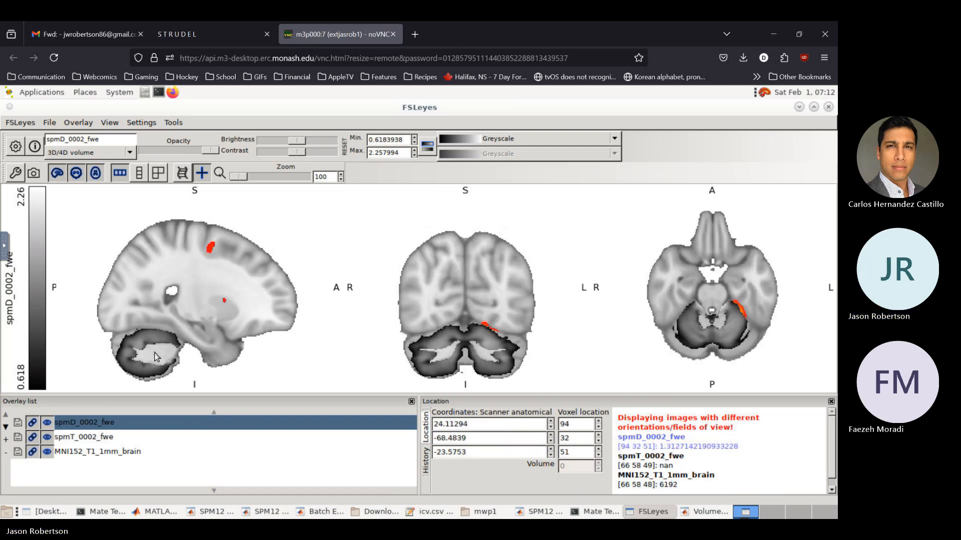
pyautogui.scroll(-2, 497, 426)
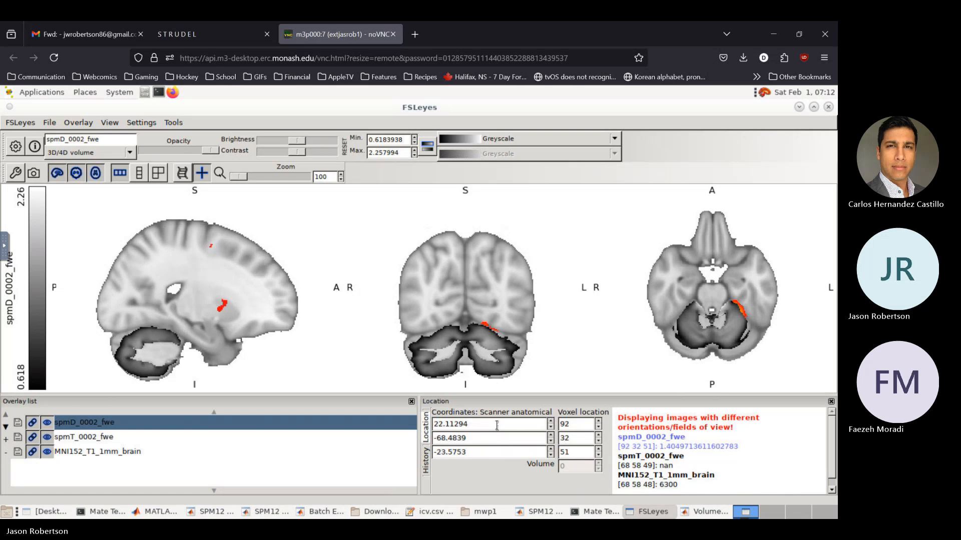
pyautogui.scroll(4, 497, 425)
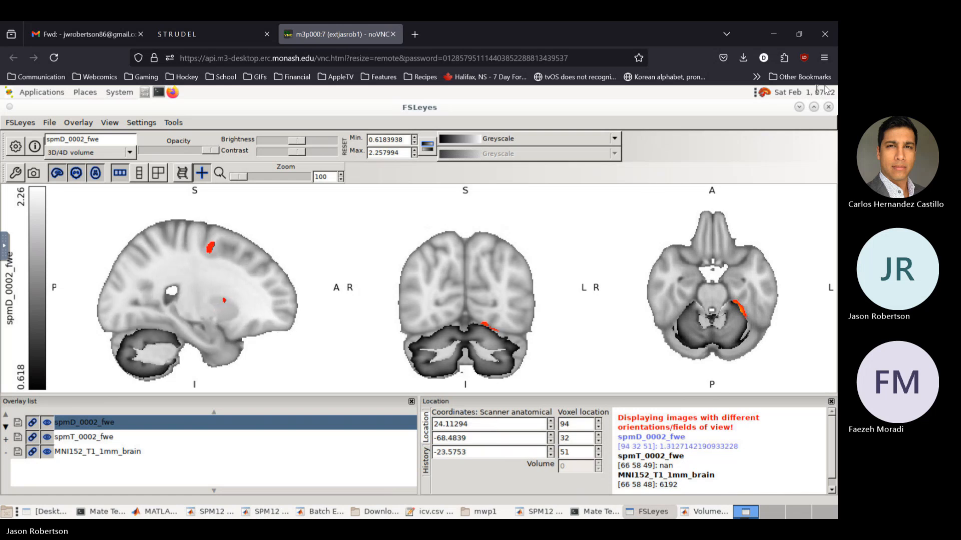
pyautogui.click(799, 107)
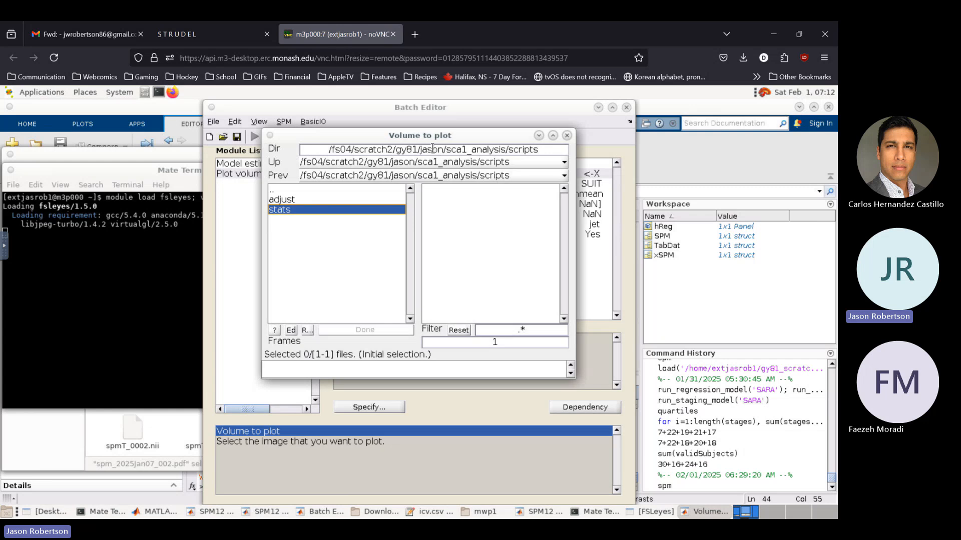
# Select spmD_0002_fwe.nii from sca1_analysis/stats/groupwise/seg1 as the Volume to plot.
pyautogui.doubleClick(292, 213)
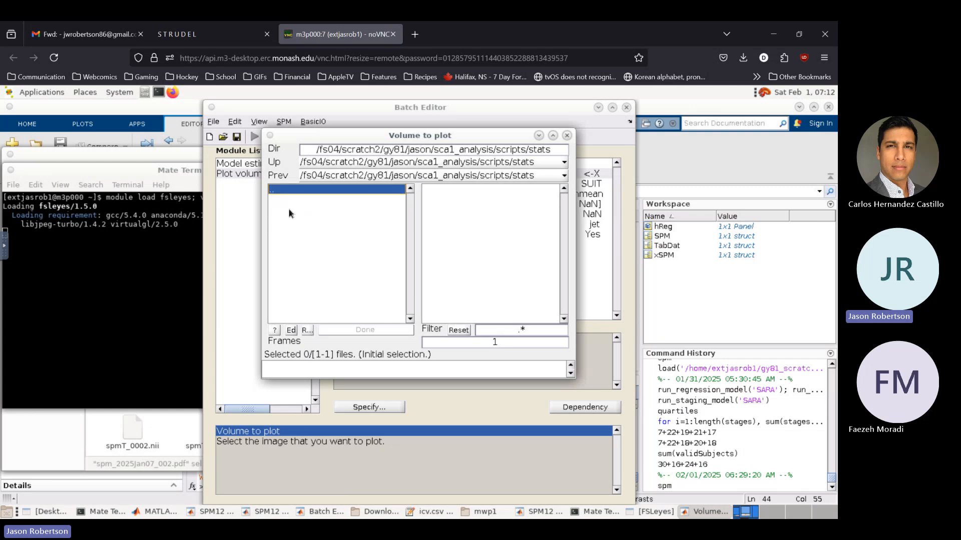
pyautogui.doubleClick(275, 191)
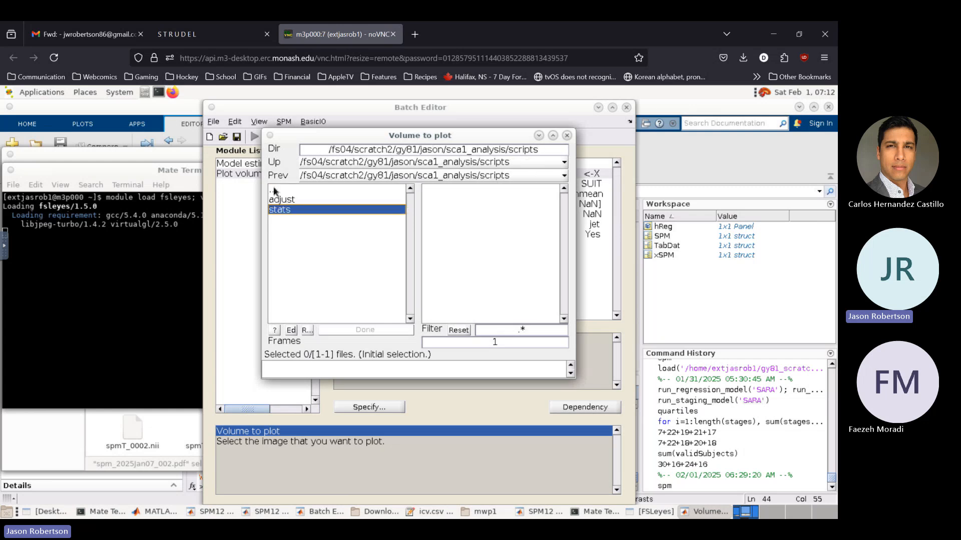
pyautogui.doubleClick(275, 191)
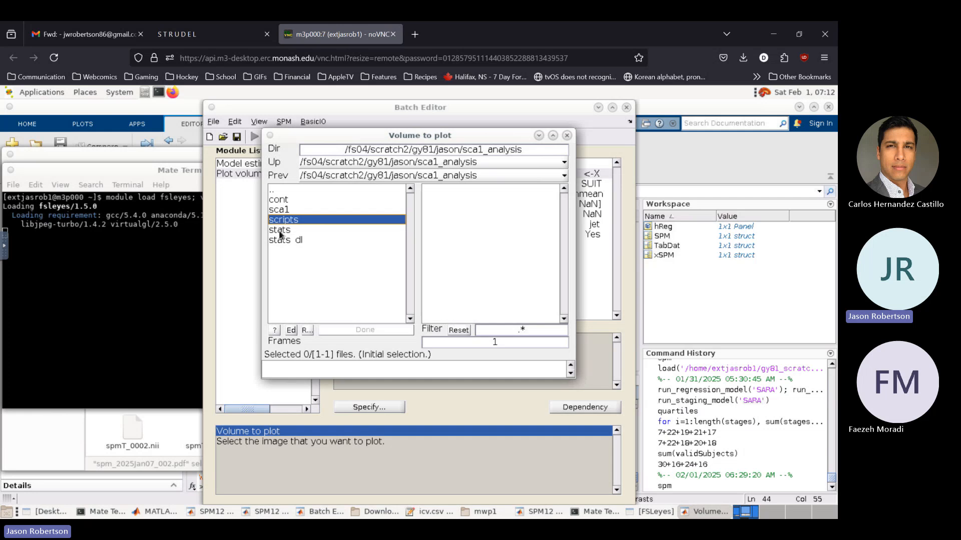
pyautogui.doubleClick(280, 231)
pyautogui.click(292, 201)
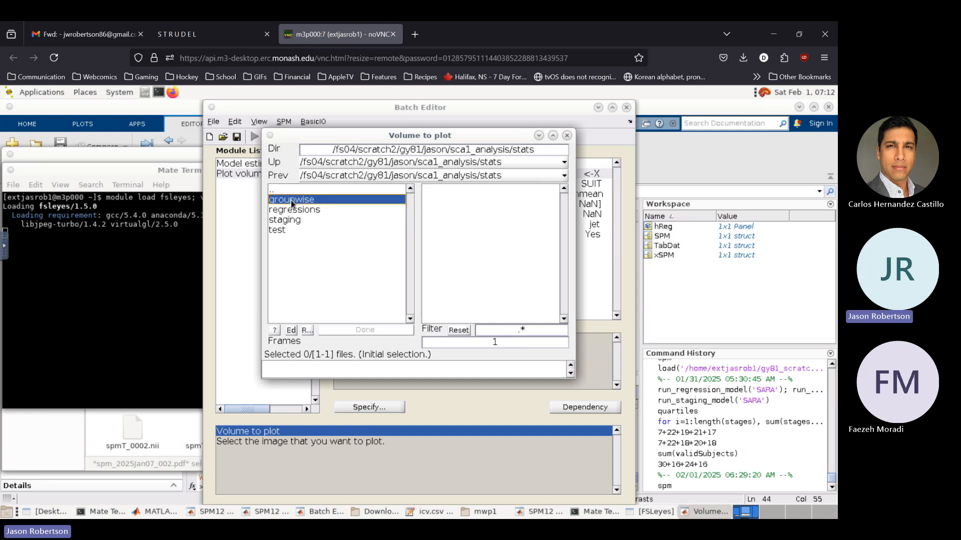
pyautogui.doubleClick(292, 200)
pyautogui.doubleClick(286, 220)
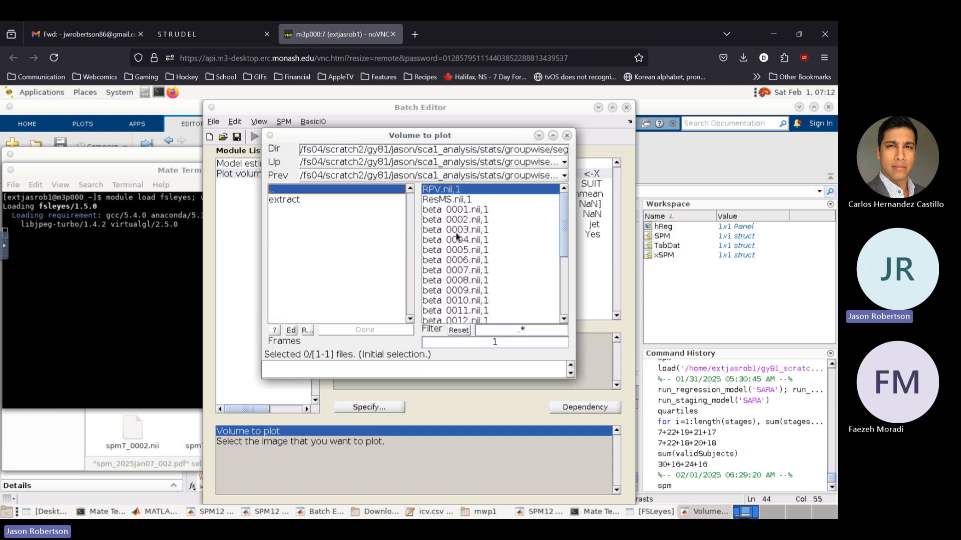
pyautogui.scroll(-4, 466, 270)
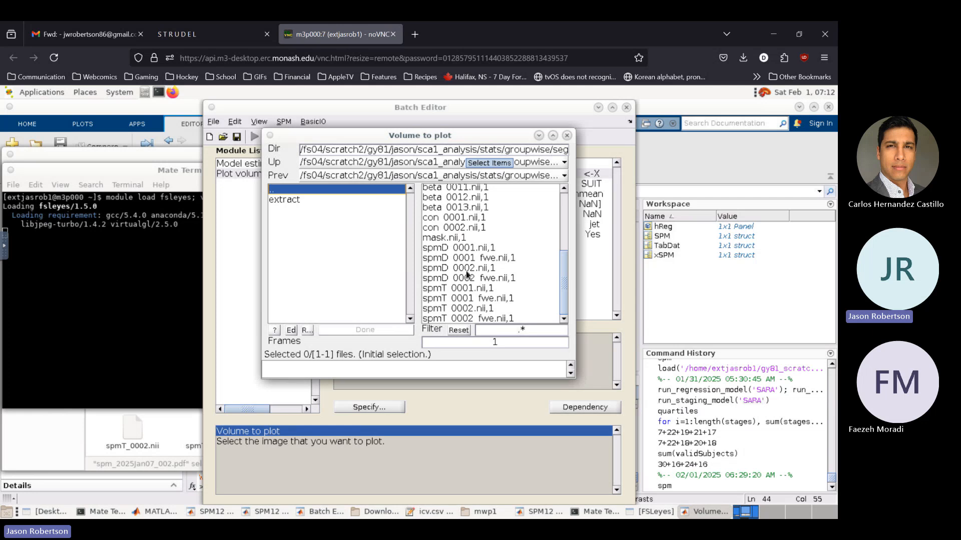
pyautogui.click(464, 282)
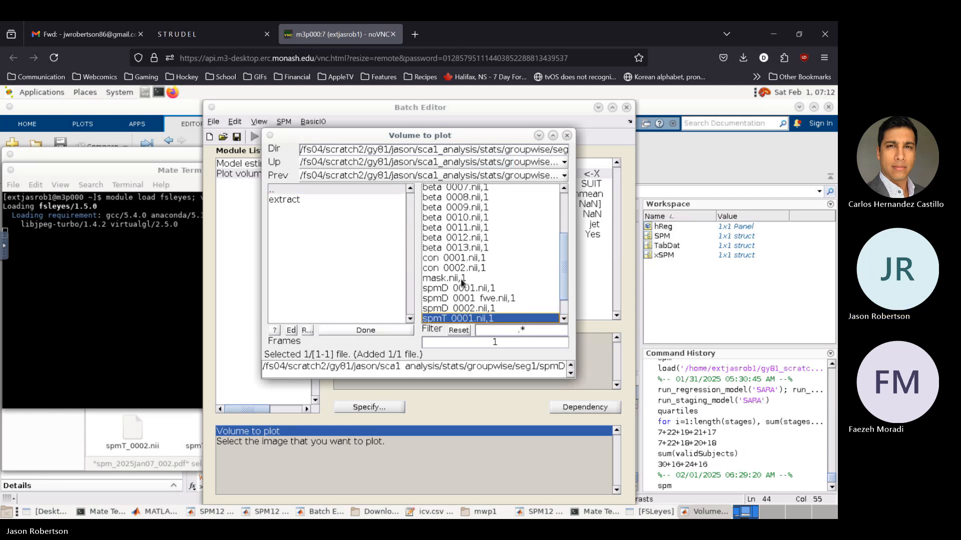
pyautogui.click(380, 331)
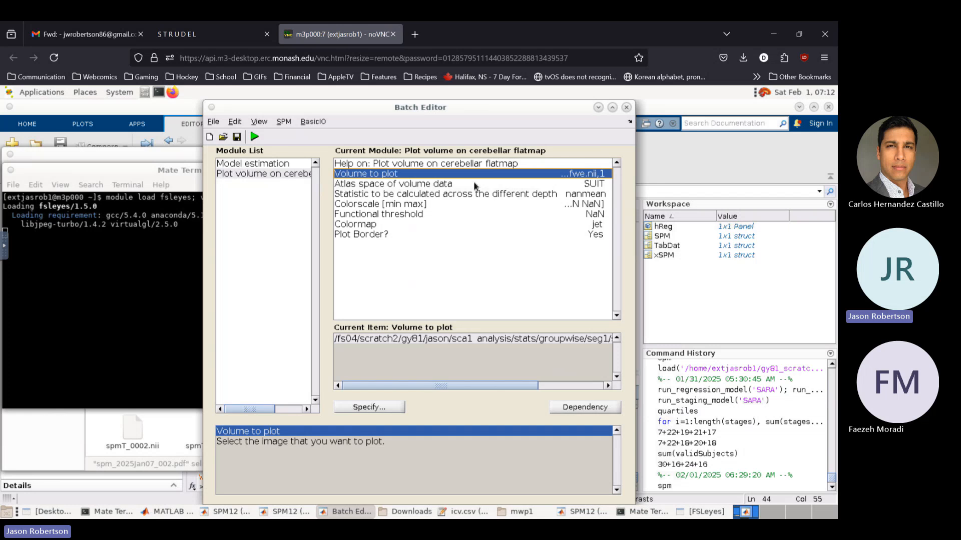
# Review the Colorscale and Functional threshold descriptions, and set the flatmap's Colormap to turbo.
pyautogui.click(446, 204)
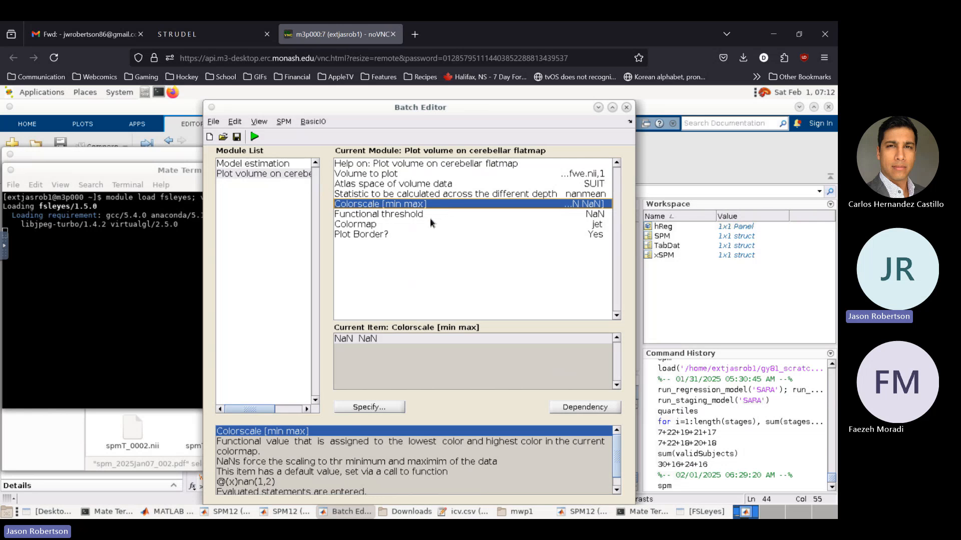
pyautogui.click(424, 216)
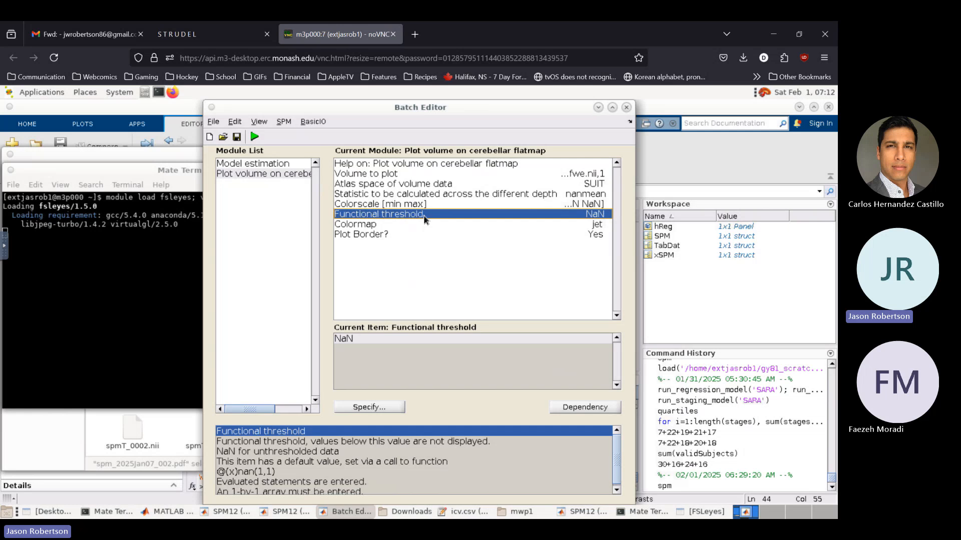
pyautogui.click(412, 225)
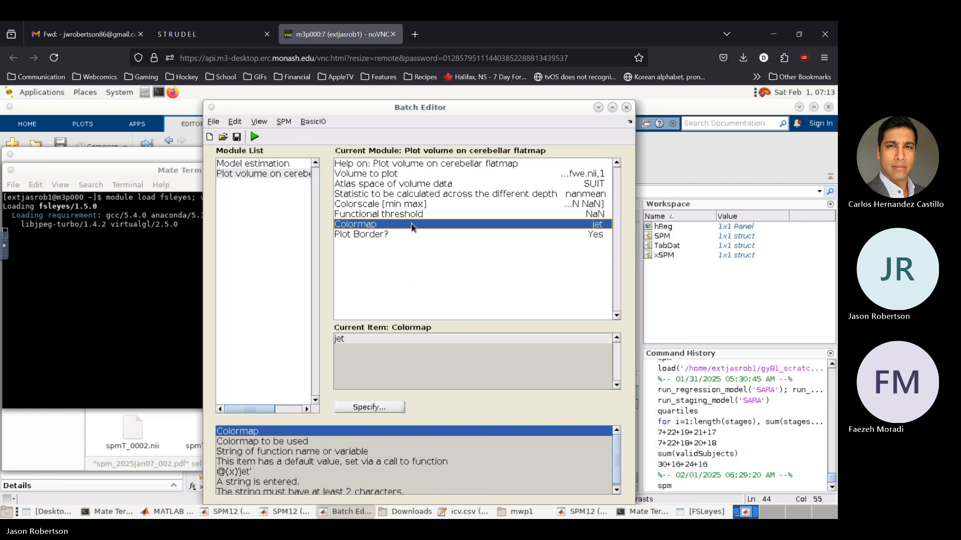
pyautogui.doubleClick(412, 226)
pyautogui.press('BackSpace')
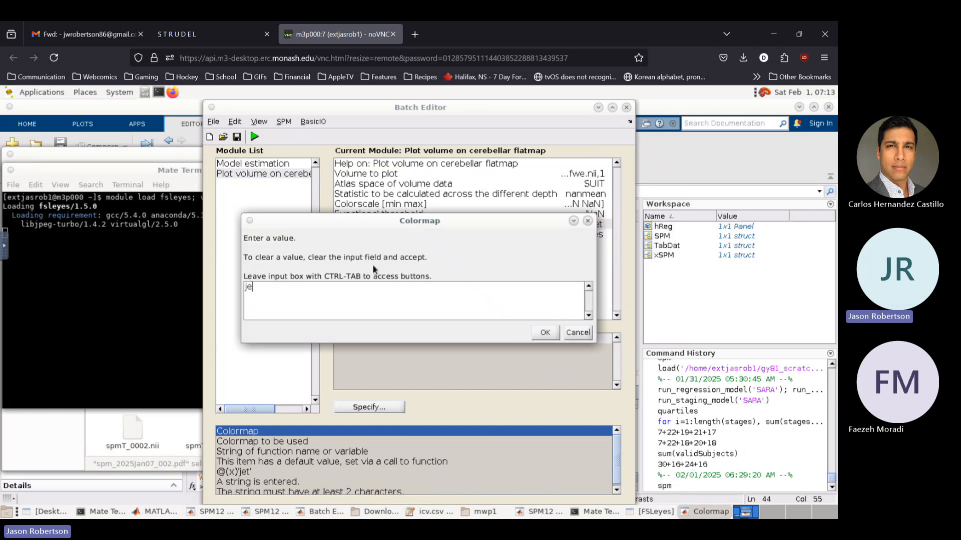
pyautogui.press('BackSpace')
pyautogui.press('BackSpace')
pyautogui.write('turb')
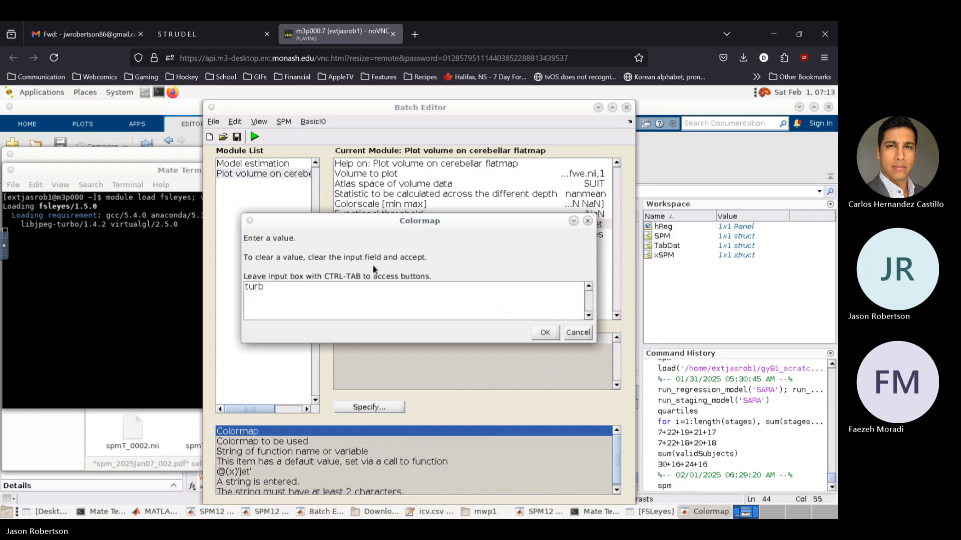
pyautogui.write('o')
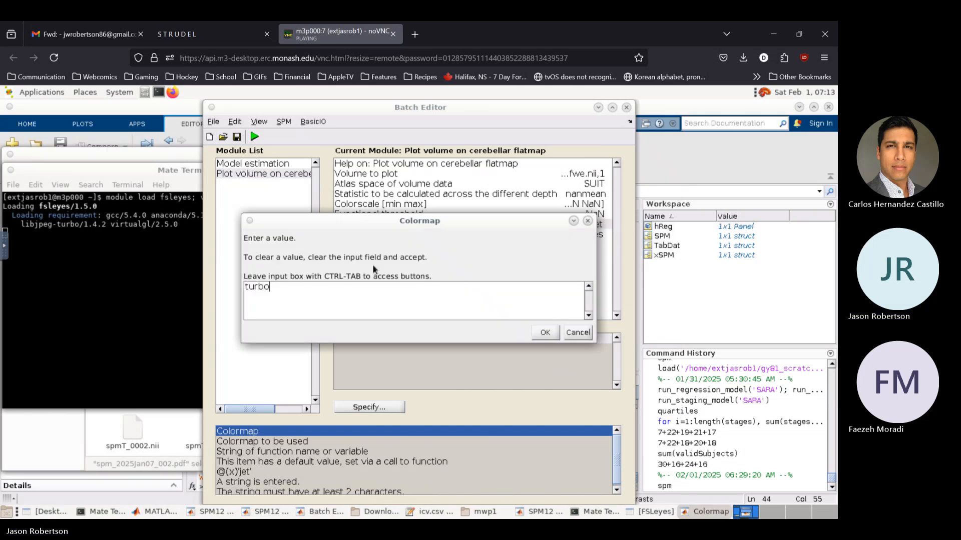
pyautogui.click(539, 338)
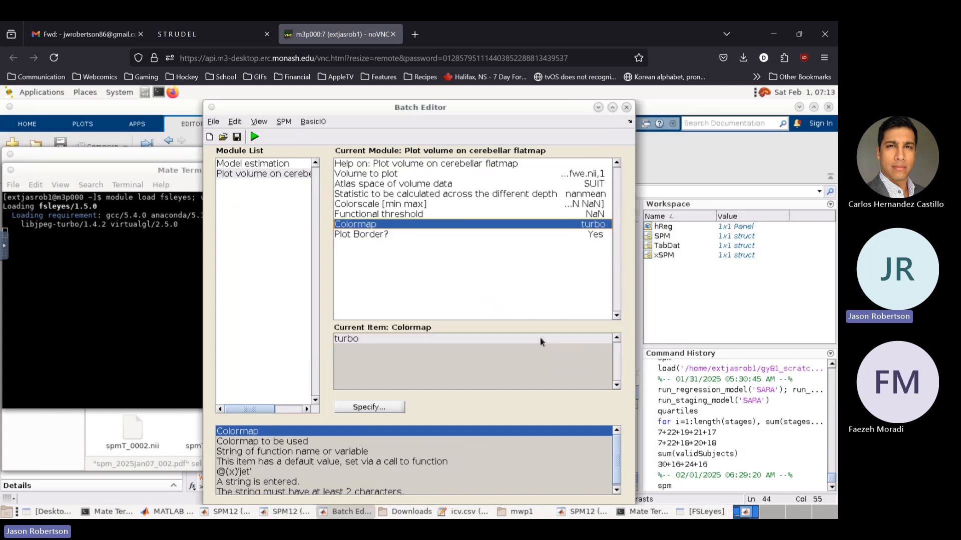
# Set the flatmap's Colorscale minimum and maximum to 0.6 and 2, and check them against the spmD_0002_fwe display range in FSLeyes.
pyautogui.click(435, 204)
pyautogui.doubleClick(435, 204)
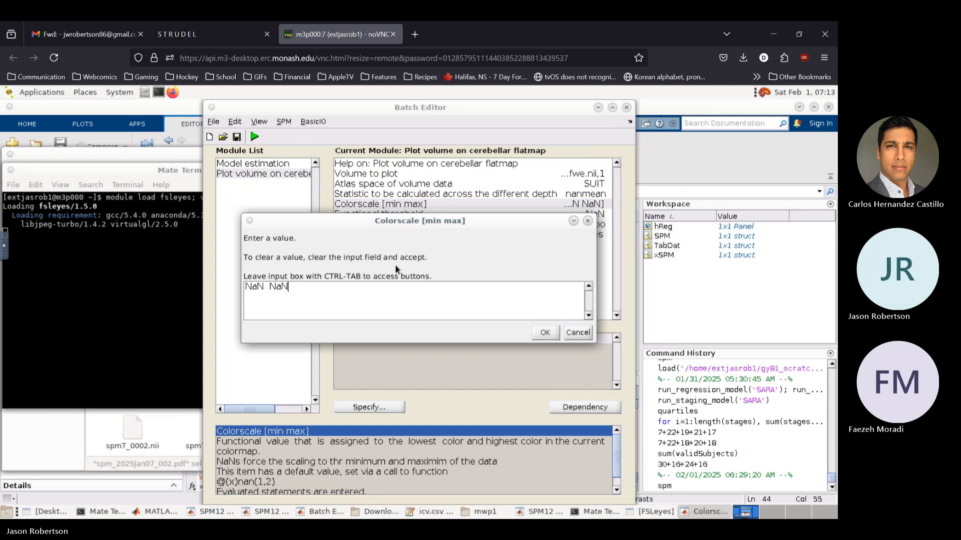
pyautogui.moveTo(289, 287); pyautogui.dragTo(209, 286)
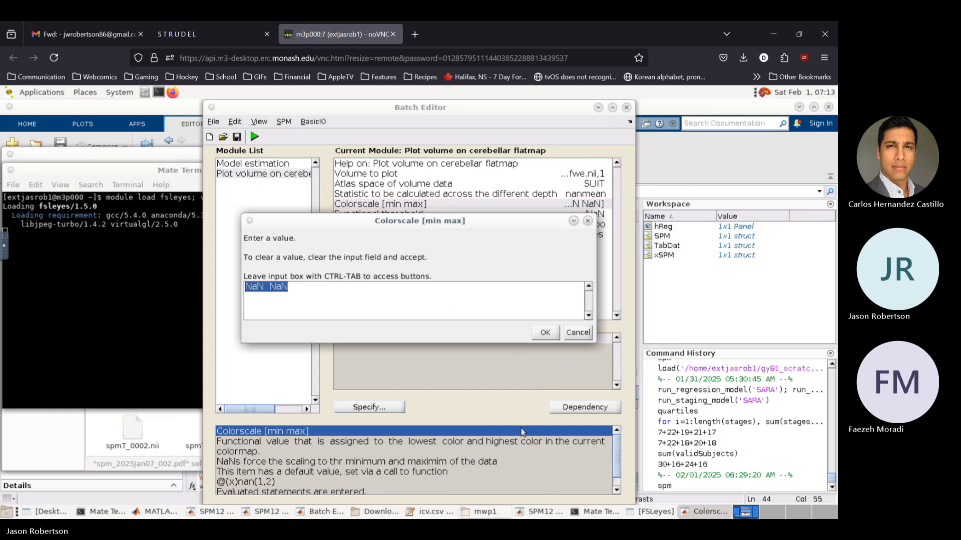
pyautogui.write('.6 2')
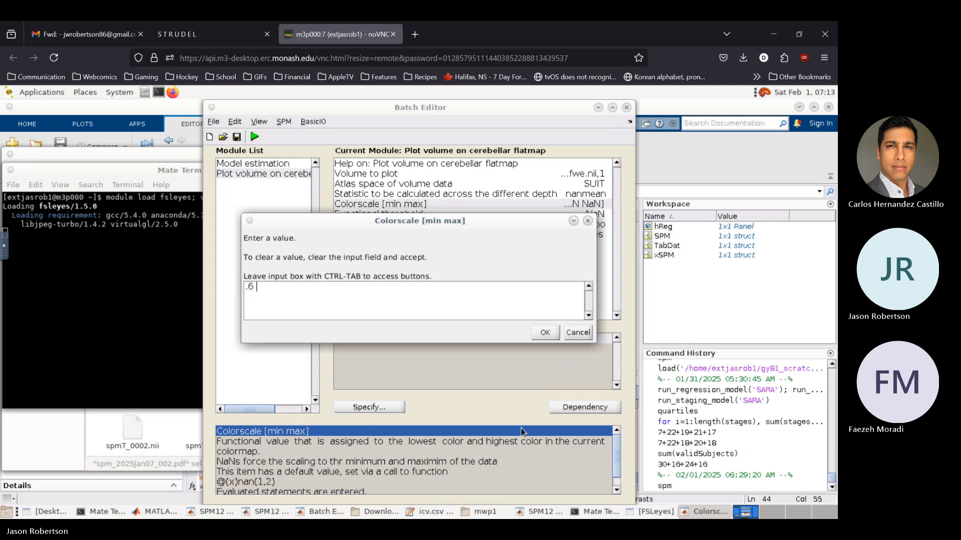
pyautogui.click(550, 332)
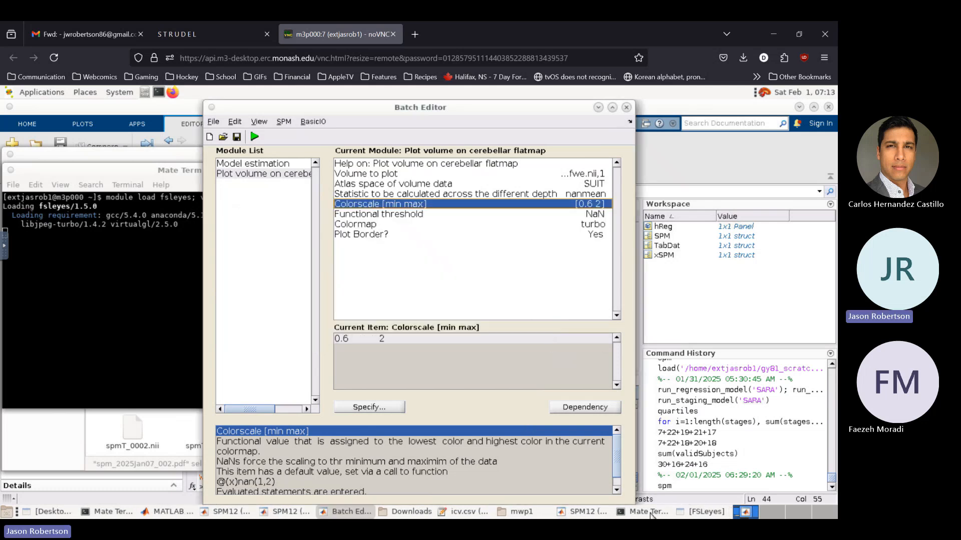
pyautogui.click(700, 511)
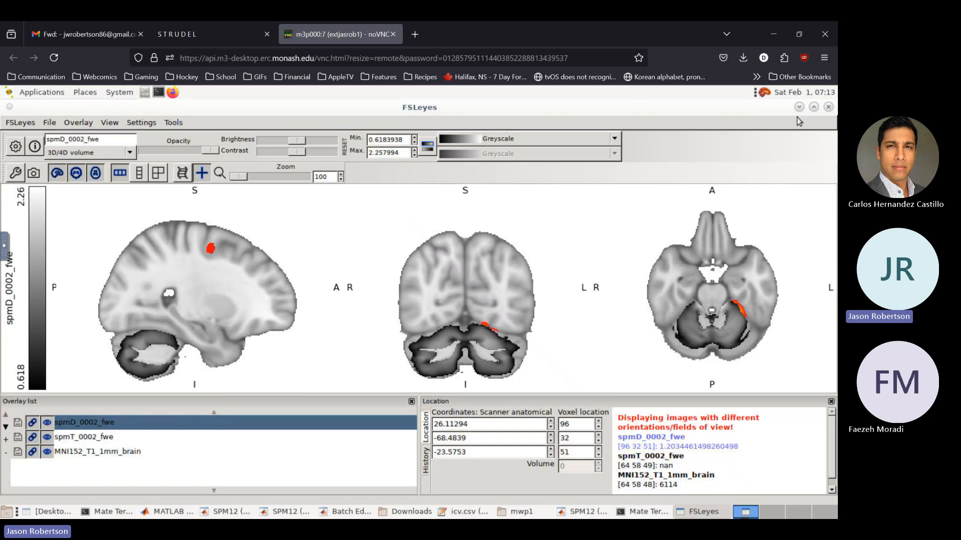
pyautogui.click(800, 107)
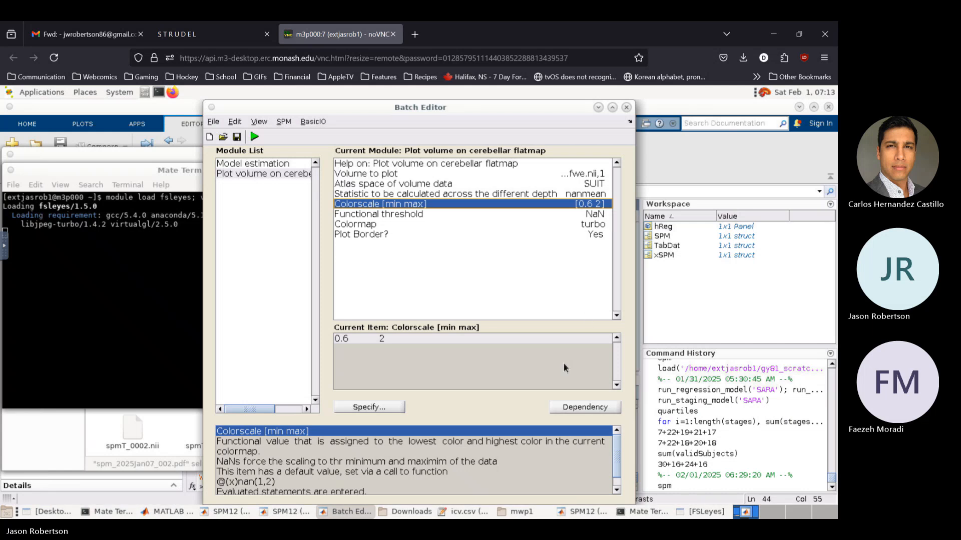
# Try to run the batch while declining to overwrite the existing SPM estimation files, and close the Graphics window.
pyautogui.click(255, 137)
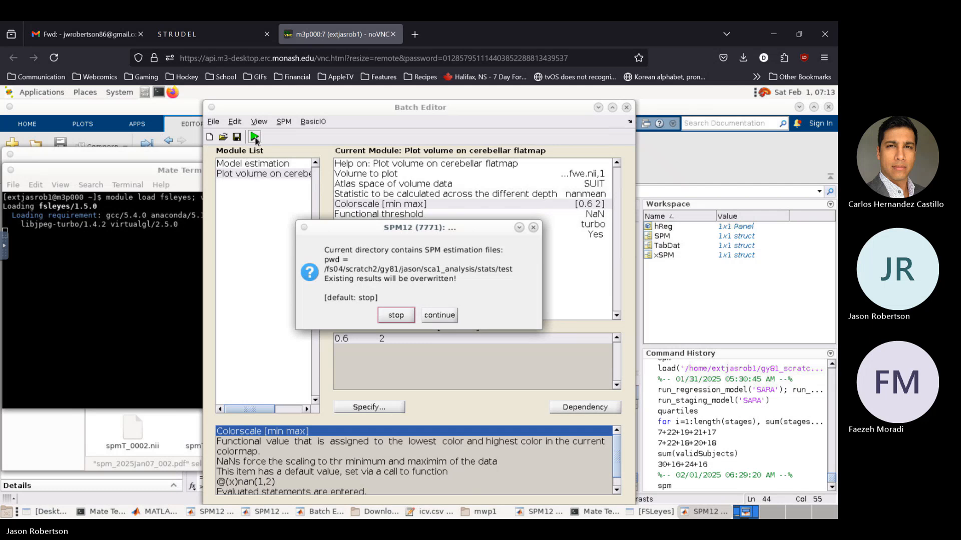
pyautogui.click(386, 316)
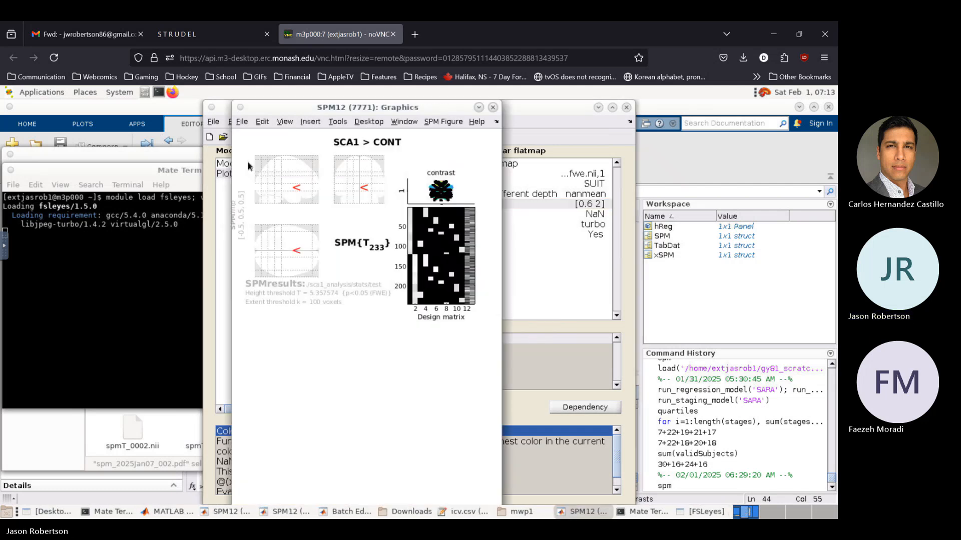
pyautogui.click(493, 108)
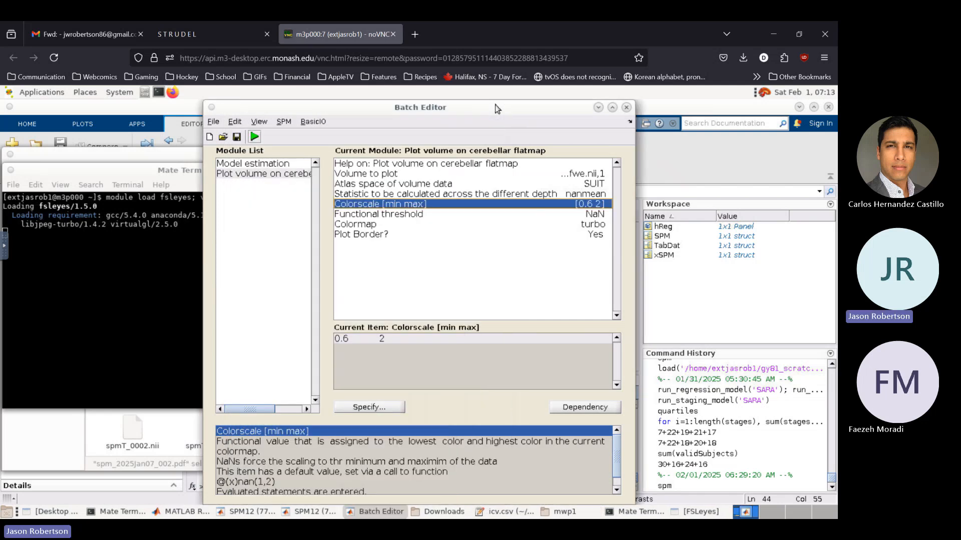
# Rerun the batch to plot the cerebellar flatmap, declining to overwrite the existing estimation files and keeping the Batch Editor open.
pyautogui.click(243, 175)
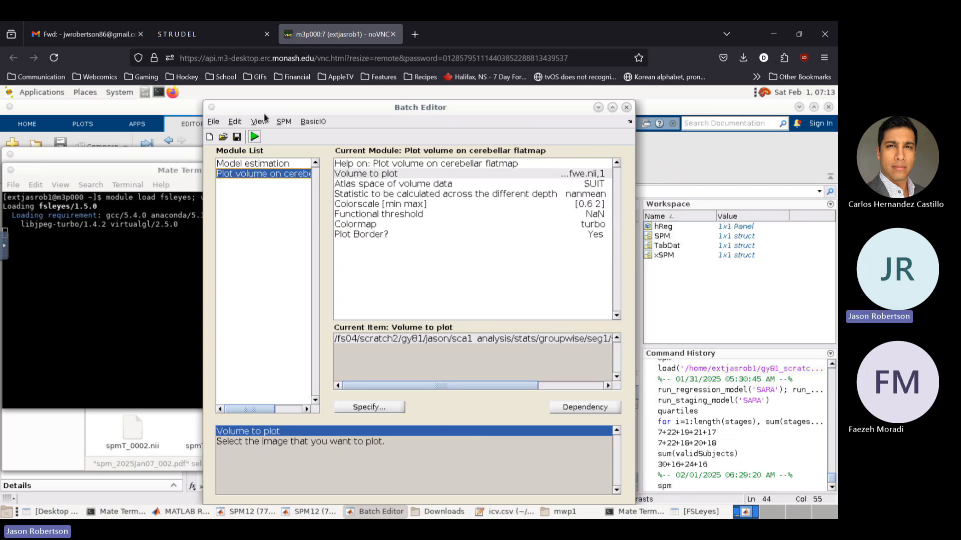
pyautogui.click(254, 138)
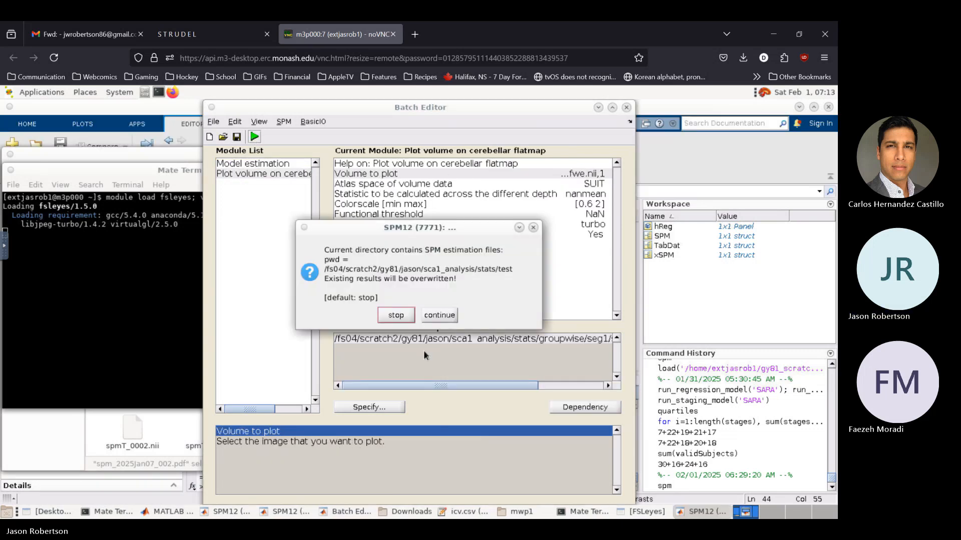
pyautogui.click(411, 319)
pyautogui.click(626, 107)
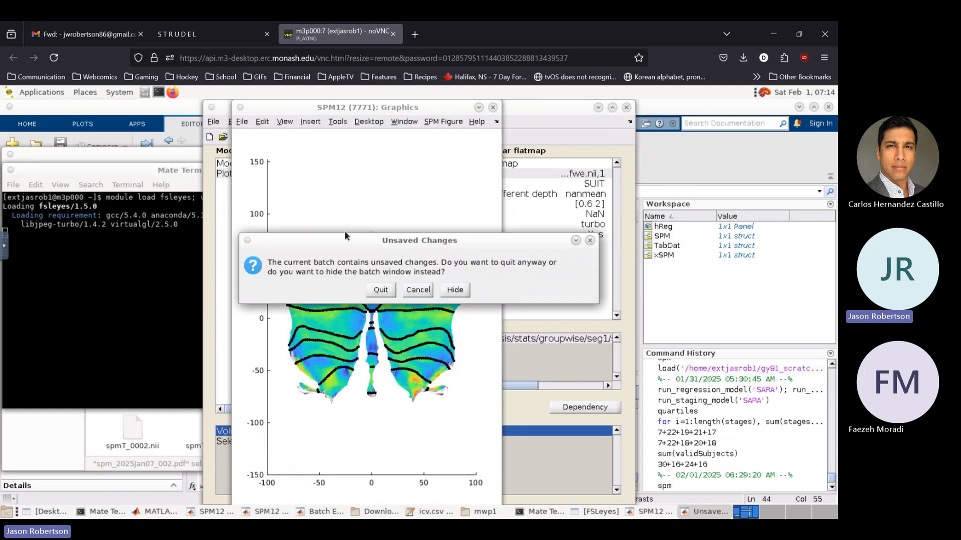
pyautogui.click(590, 240)
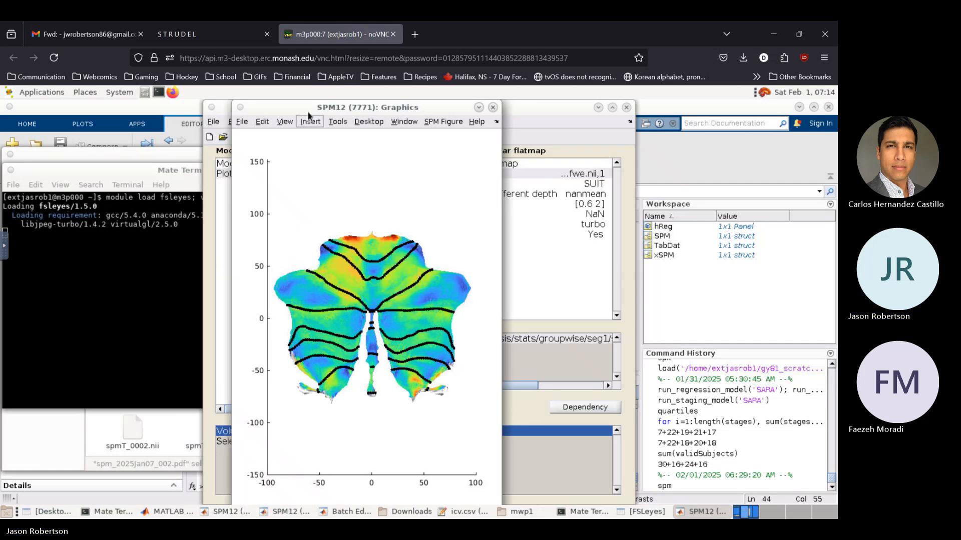
pyautogui.moveTo(314, 104); pyautogui.dragTo(359, 87)
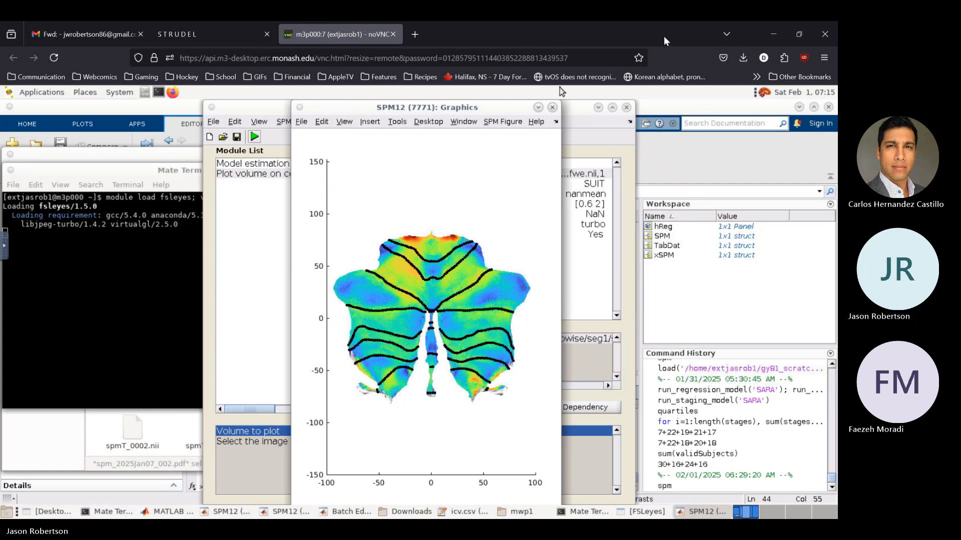
# Open the bioRxiv preprint on the pattern and staging of brain atrophy in SCA2 in a new browser tab and display its PDF.
pyautogui.hotkey('ctrl', 't')
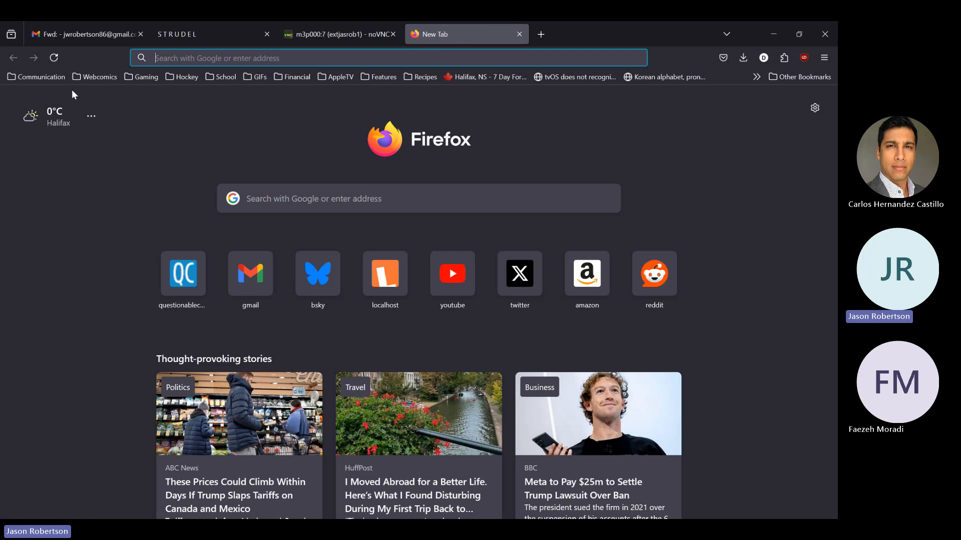
pyautogui.write('biorxiv.org/')
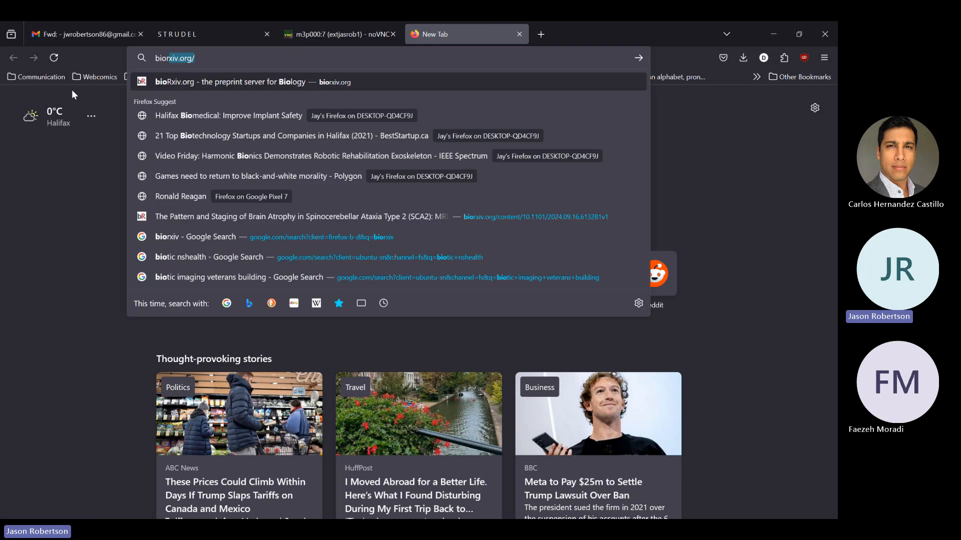
pyautogui.press('Down')
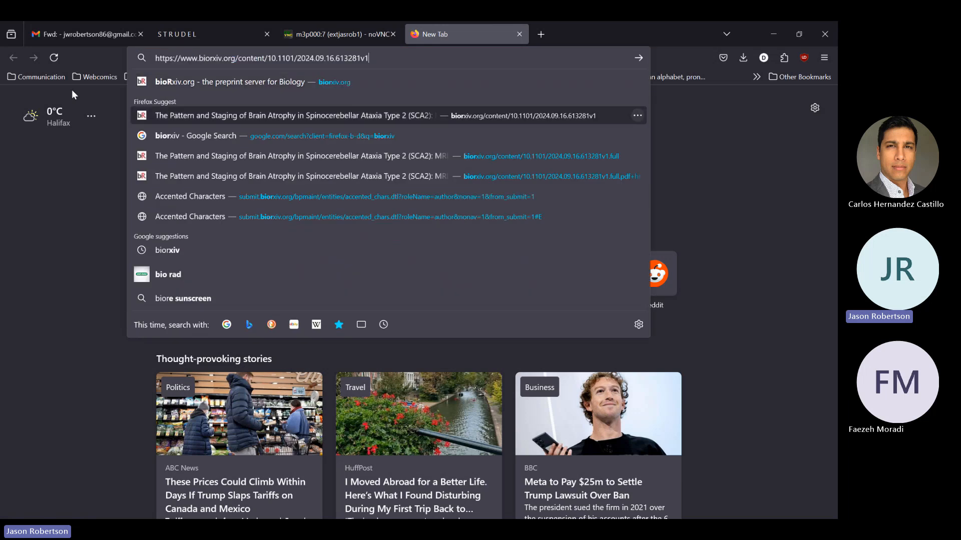
pyautogui.press('Return')
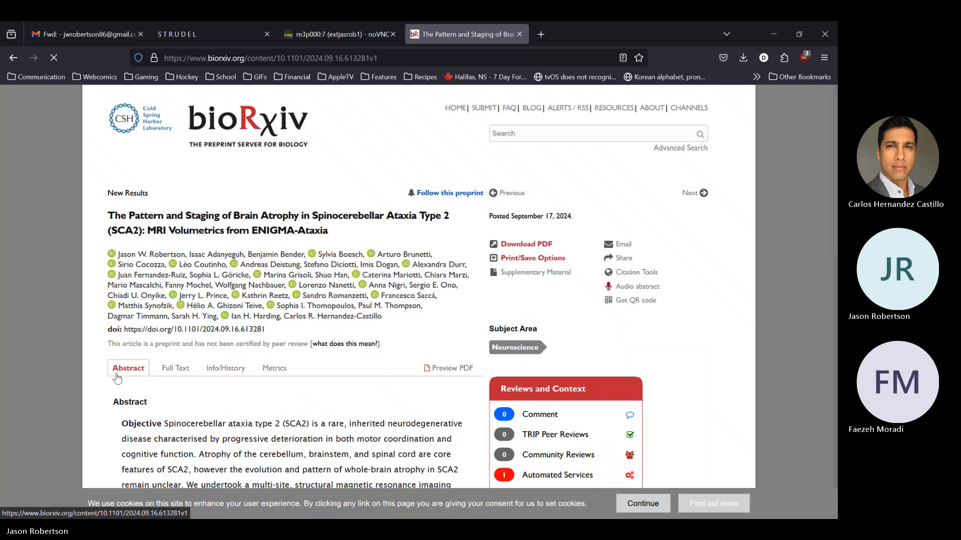
pyautogui.click(521, 249)
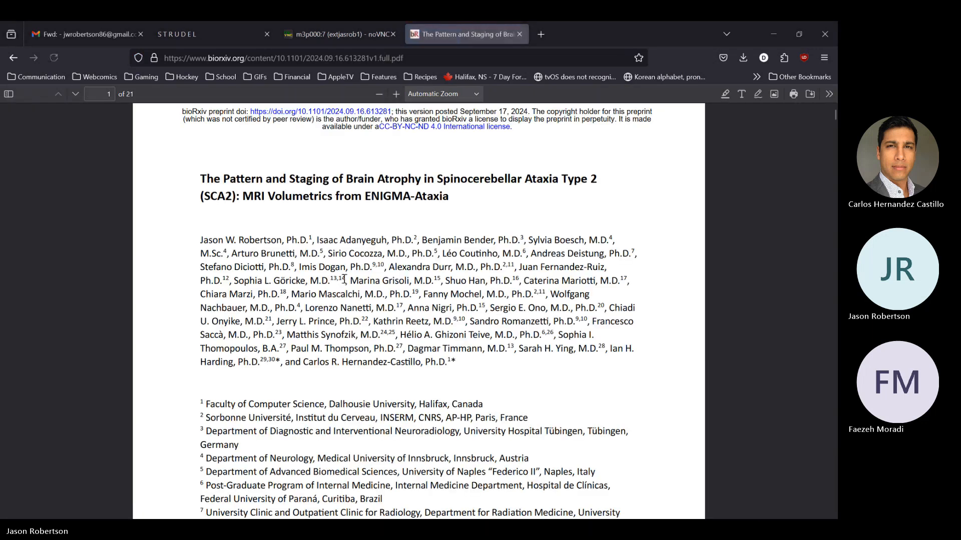
# Look through the SCA2 preprint PDF, from the abstract past the Effect Size section.
pyautogui.scroll(-20, 344, 279)
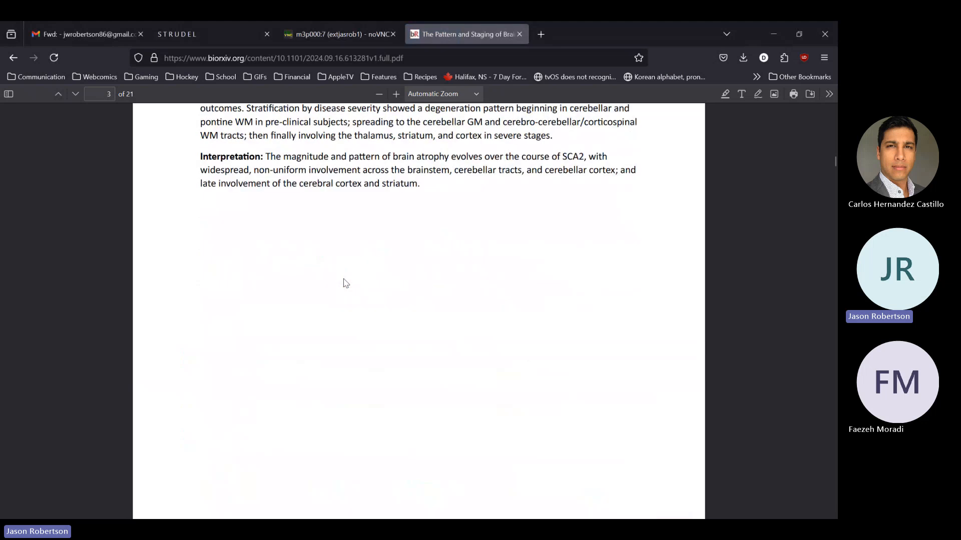
pyautogui.scroll(1, 344, 283)
pyautogui.scroll(-15, 344, 283)
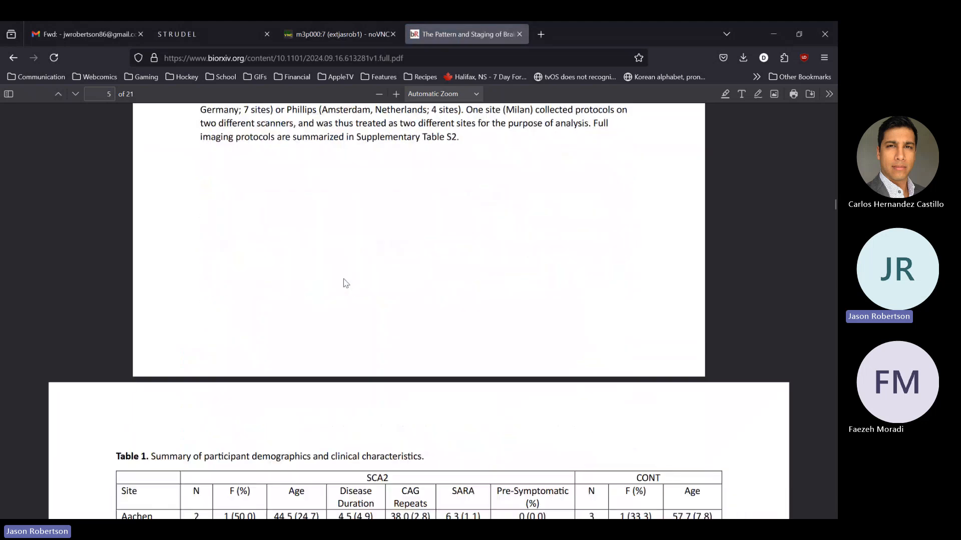
pyautogui.scroll(-15, 344, 283)
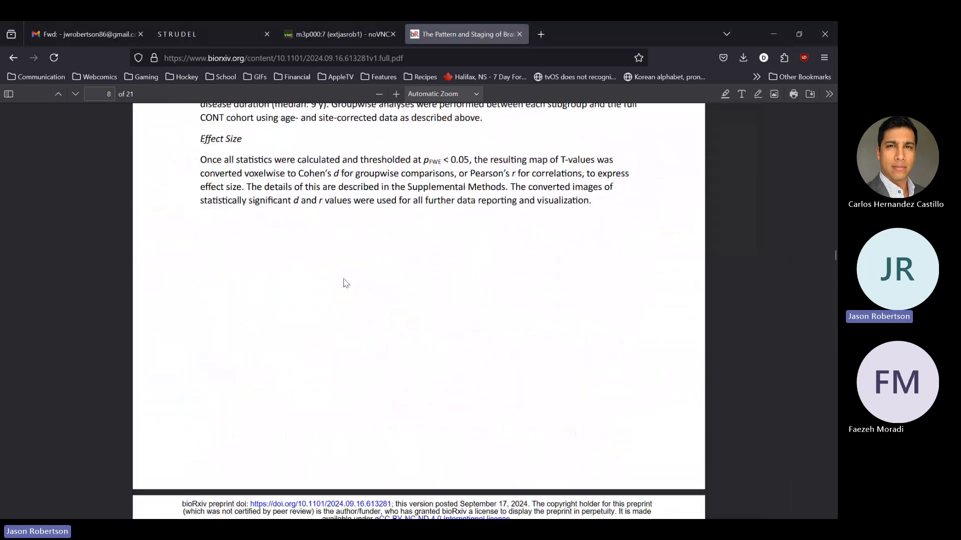